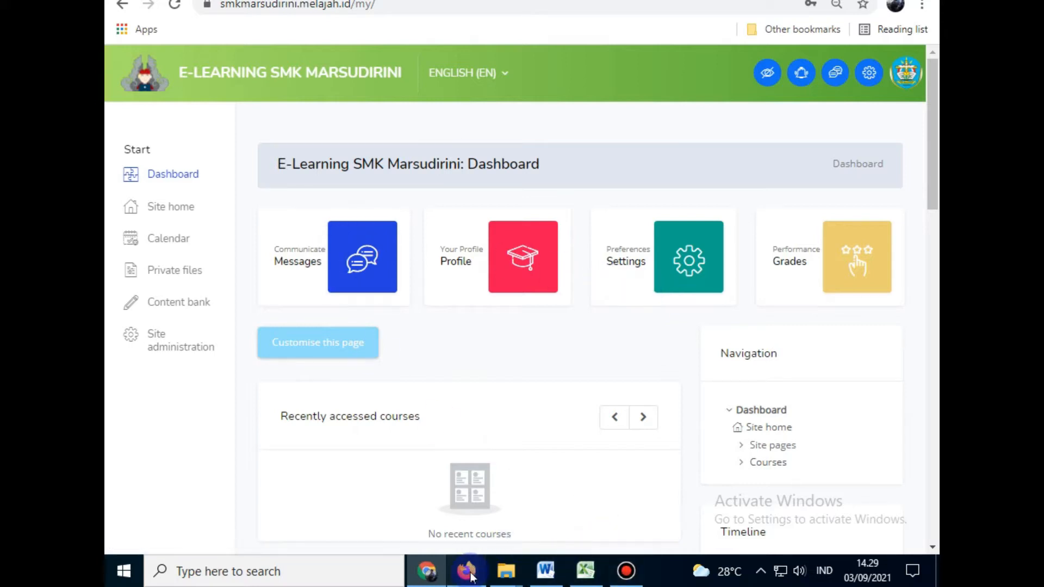
Step: Switch between the Chrome dashboard and Firefox windows, ending on Firefox's public site front page
left_click(484, 568)
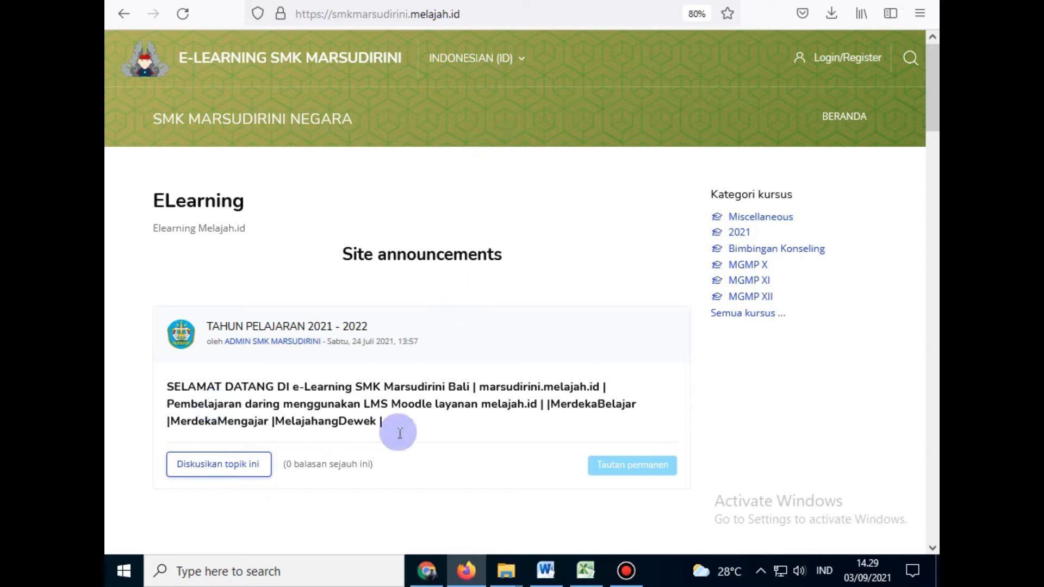
left_click(431, 571)
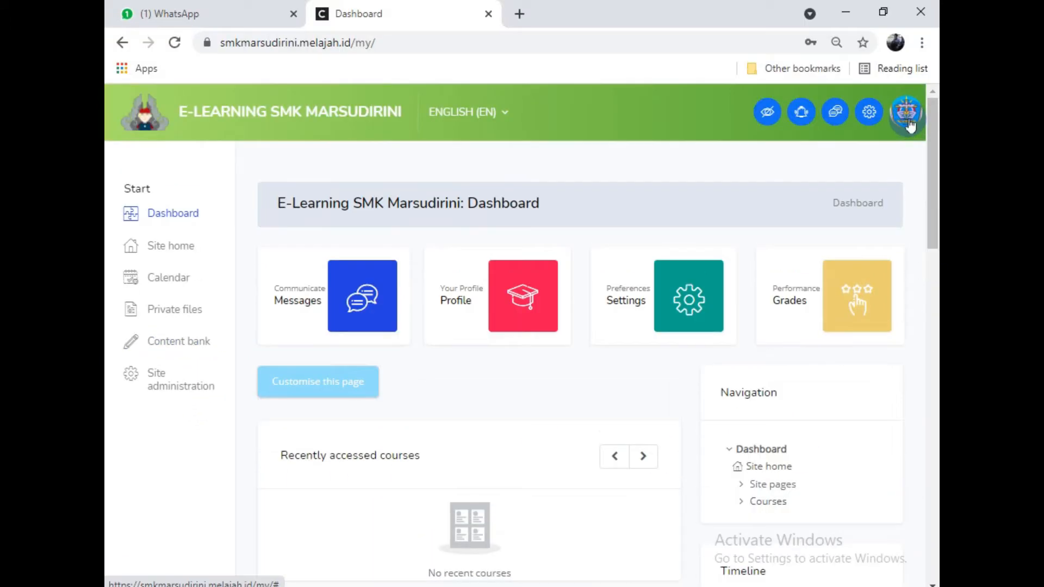
left_click(905, 77)
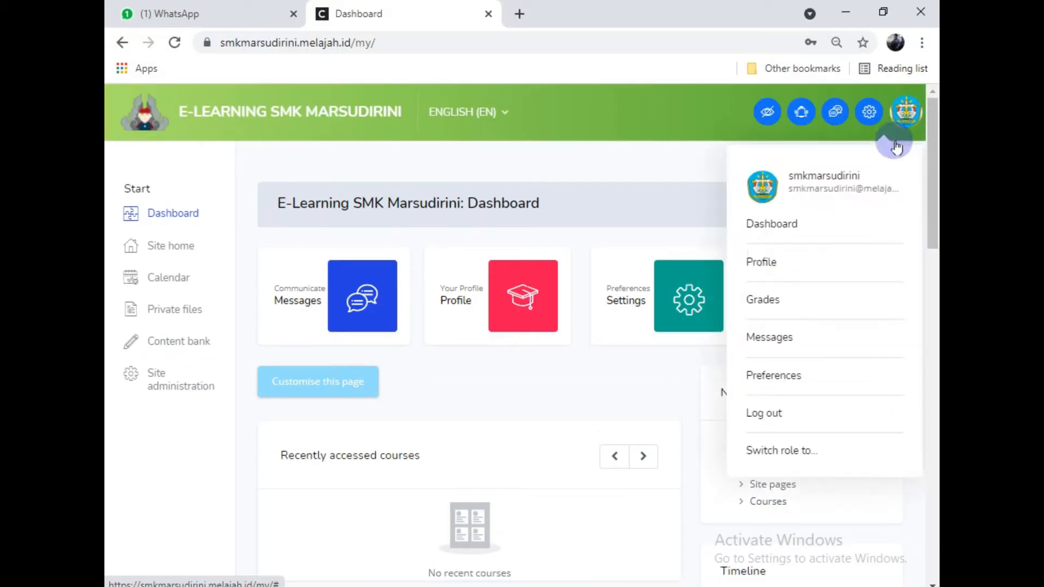
left_click(217, 531)
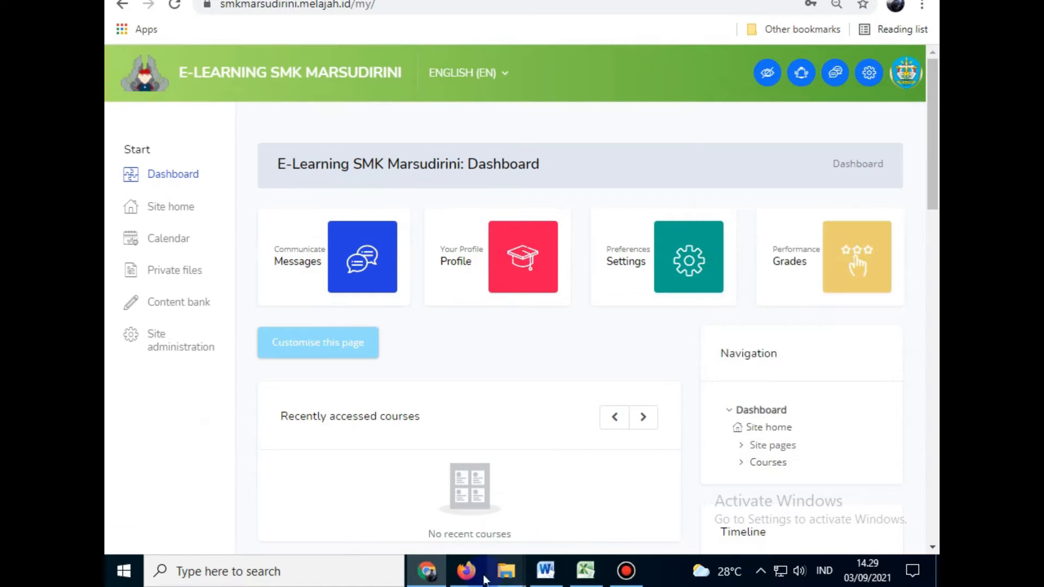
left_click(466, 570)
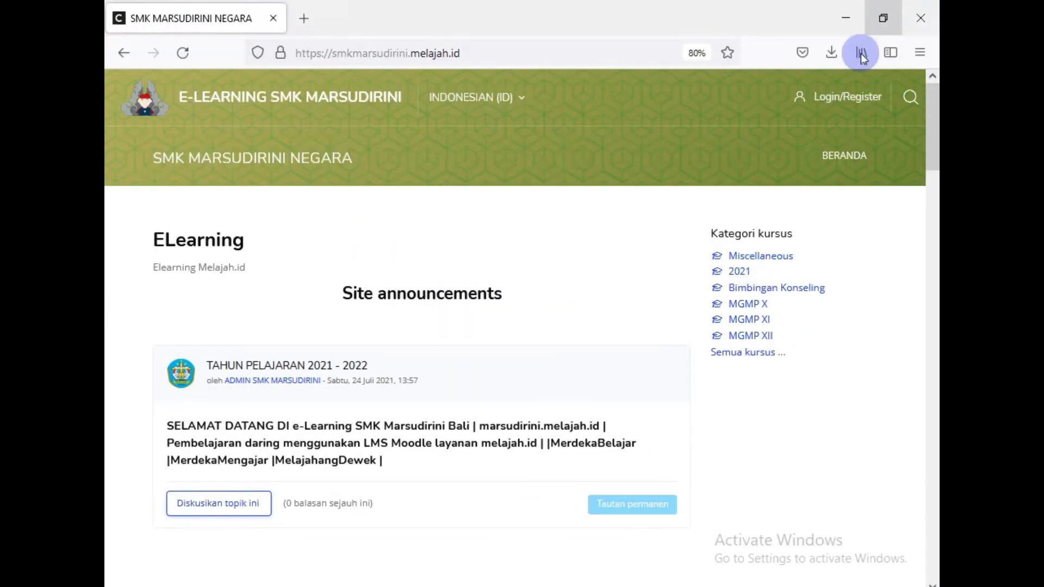
mouse_move(618, 580)
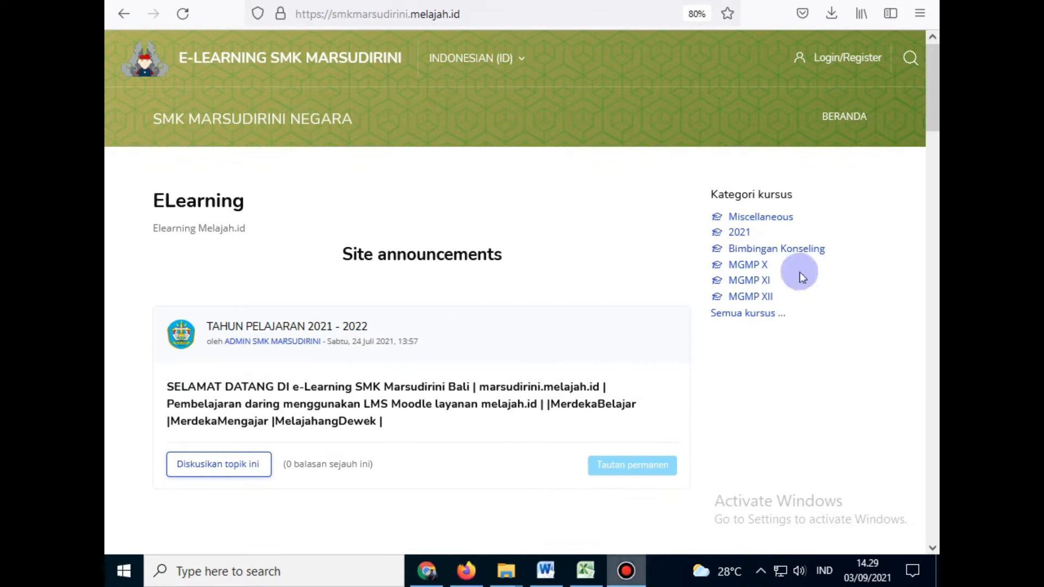
key("alt+Tab")
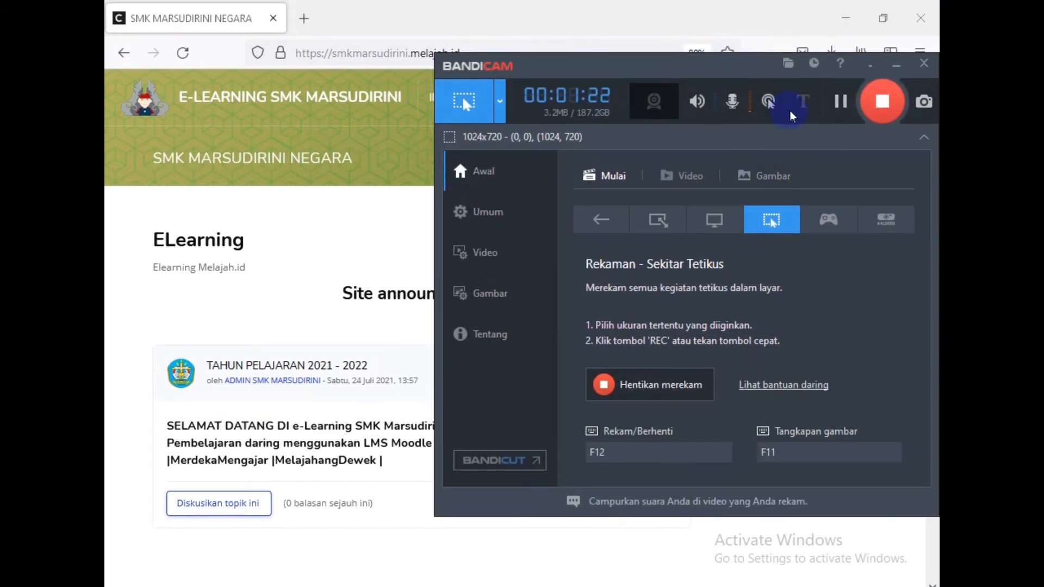
left_click(896, 64)
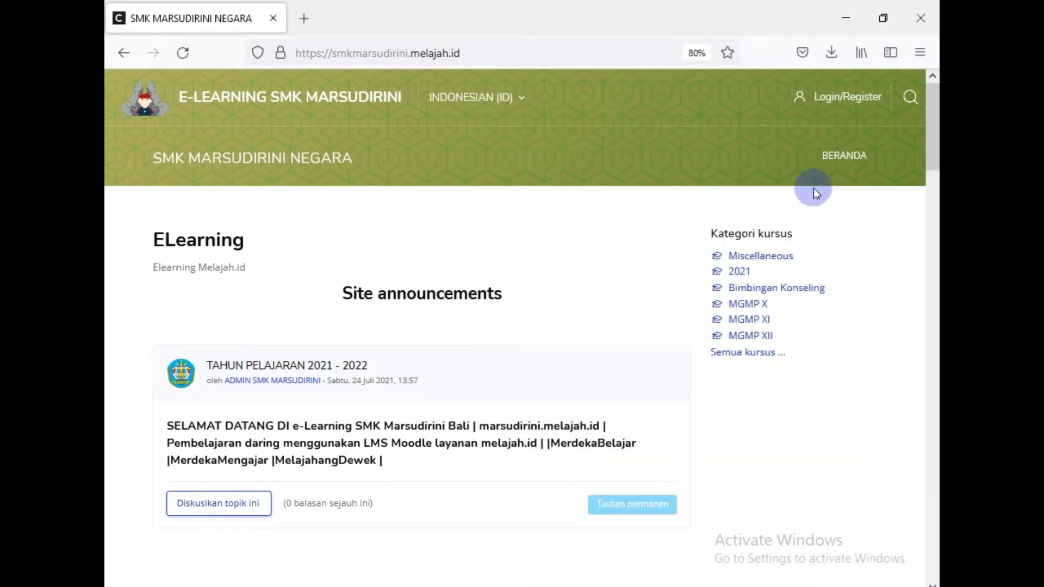
Step: Log in with the teacher's username and password and decline saving the login in Firefox
left_click(839, 100)
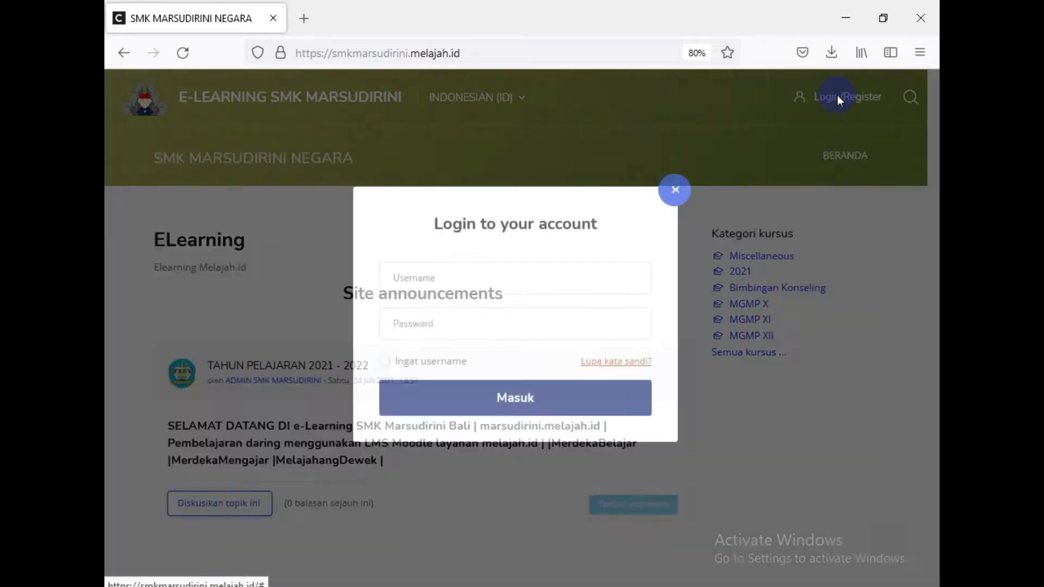
left_click(559, 292)
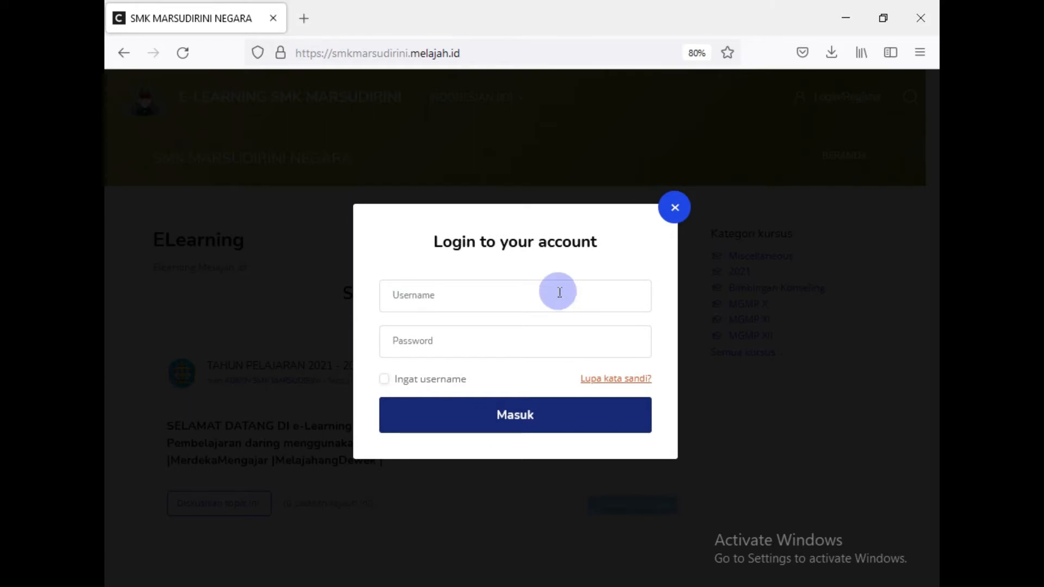
left_click(626, 571)
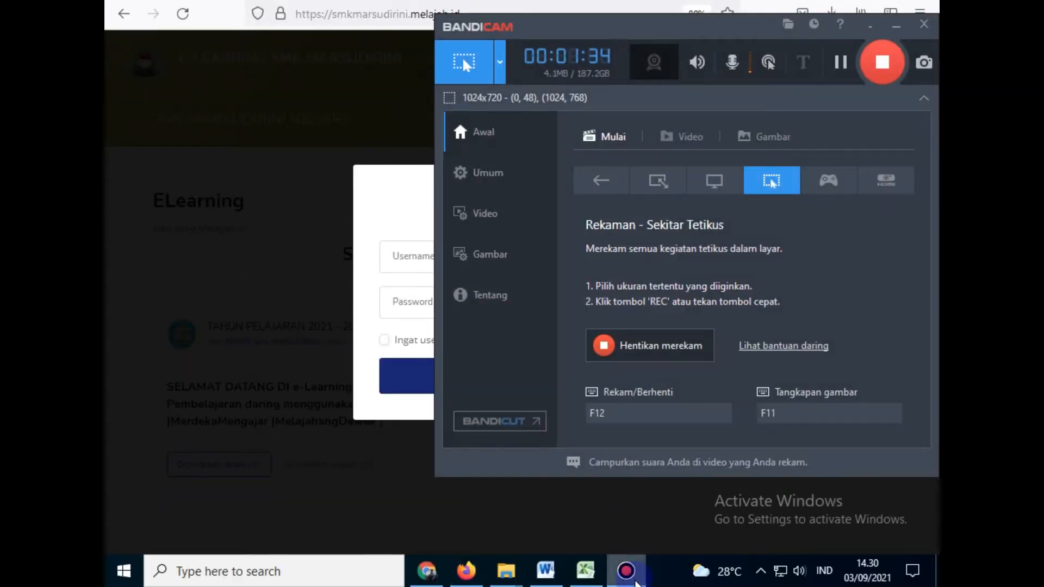
left_click(633, 577)
left_click(422, 256)
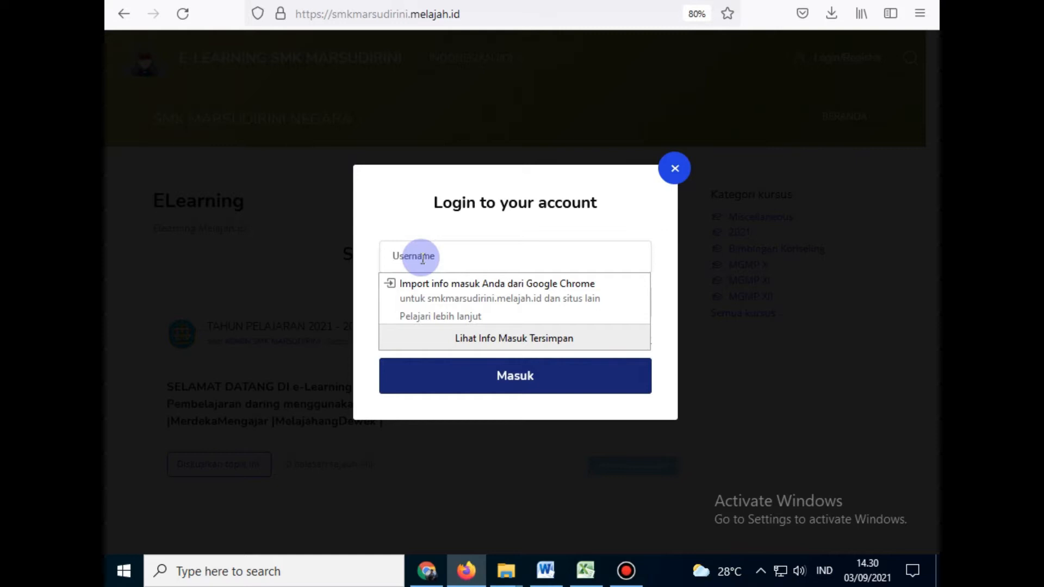
type("kristiawan")
key("Tab")
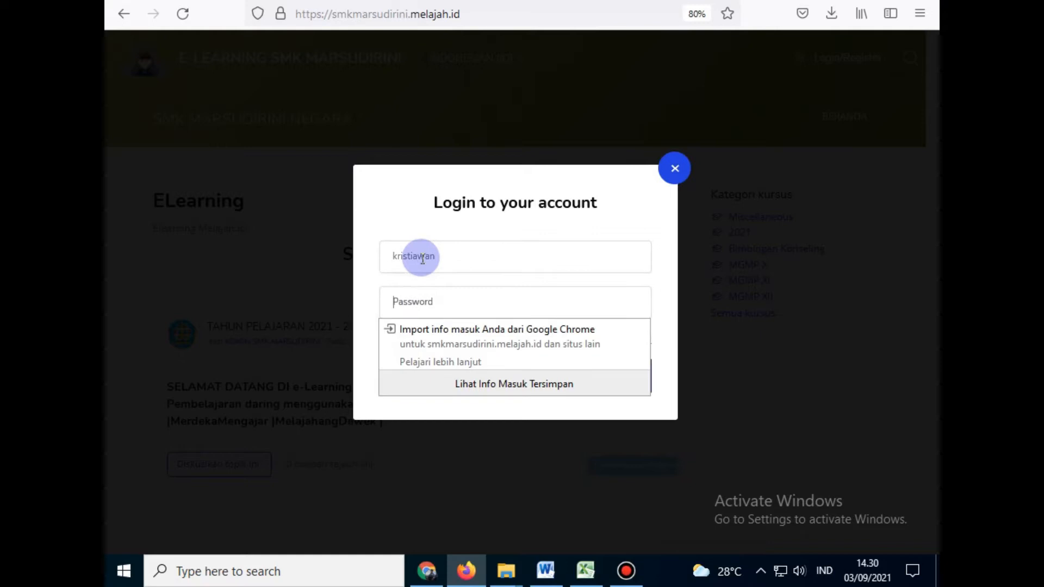
type("1")
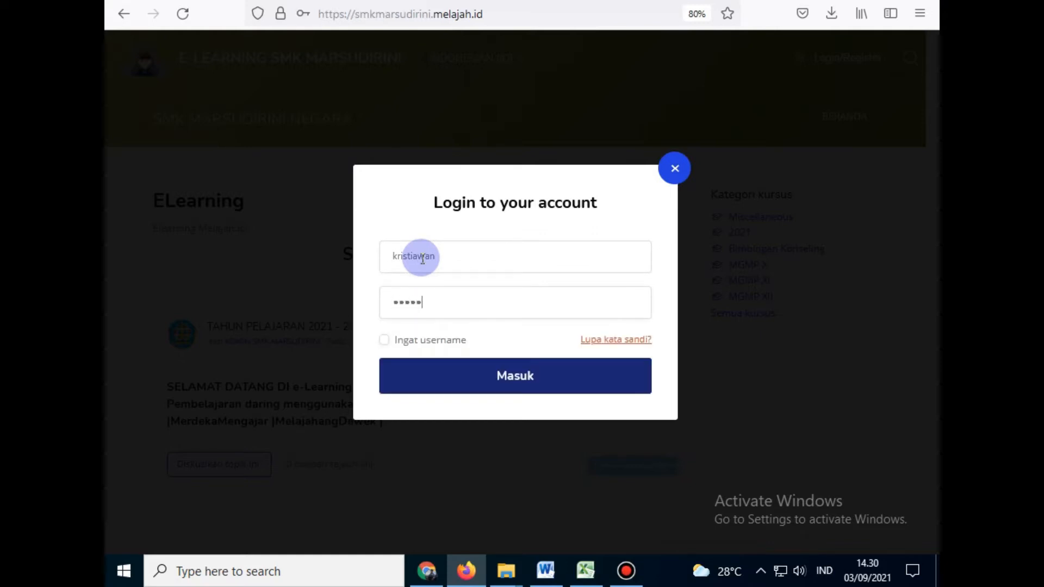
key("Return")
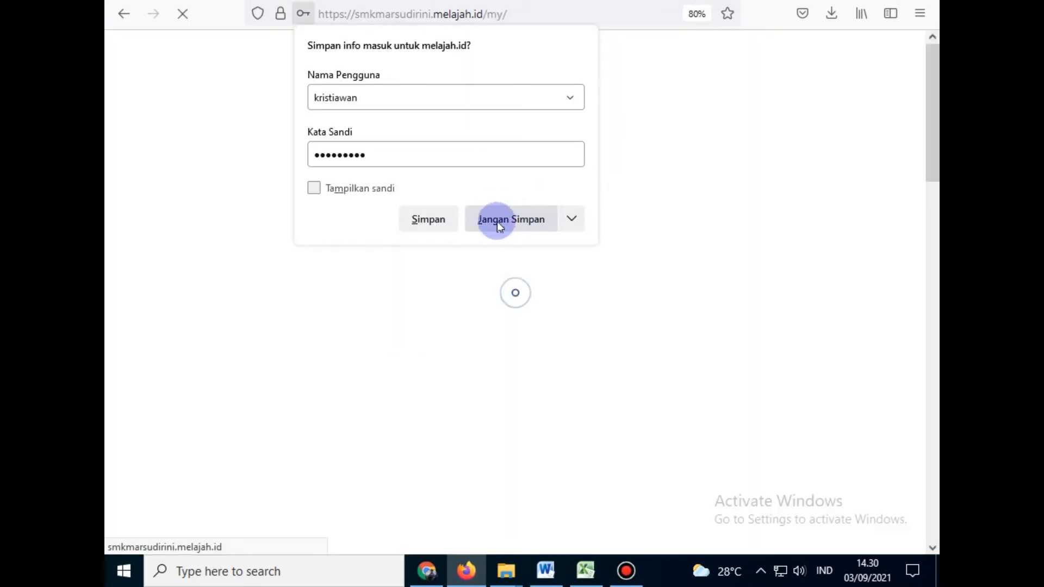
left_click(498, 215)
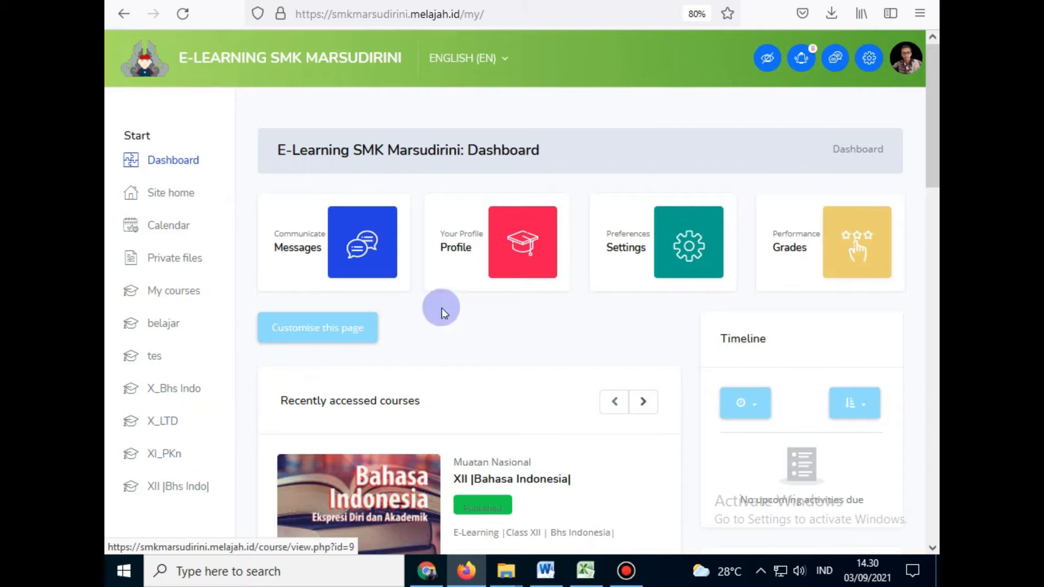
Step: Switch the site language from English (EN) to Indonesian (ID)
left_click(477, 65)
left_click(464, 98)
left_click(466, 180)
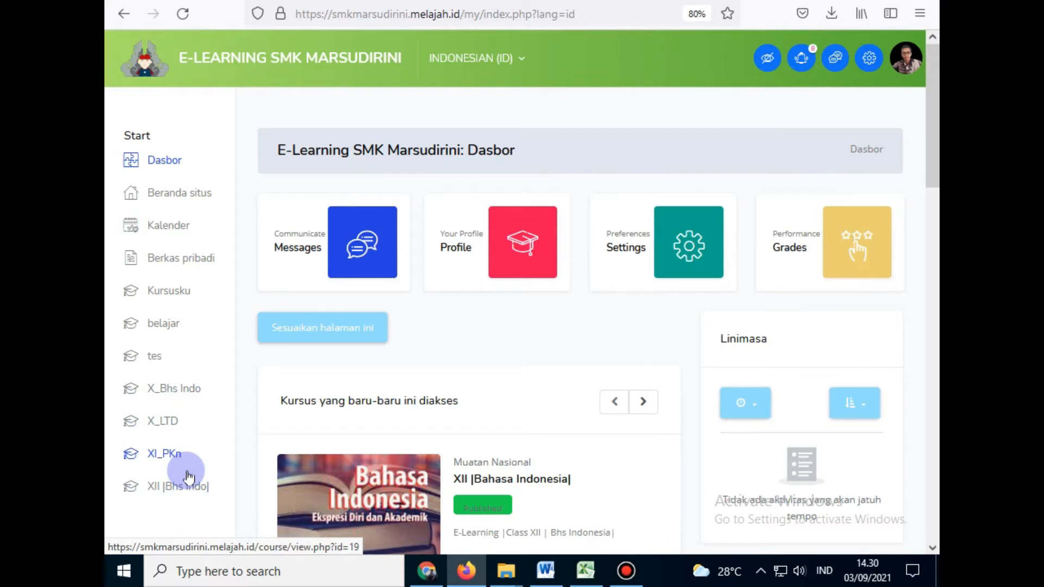
Step: Open the XII |Bahasa Indonesia| course from the dashboard course list
scroll(351, 386, "down", 5)
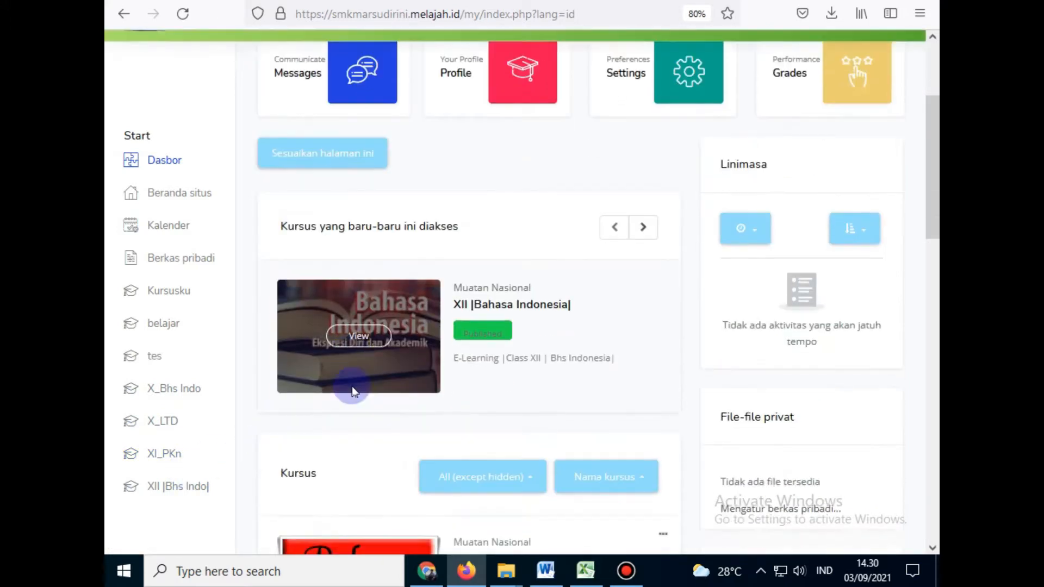
scroll(352, 398, "down", 4)
scroll(647, 411, "down", 6)
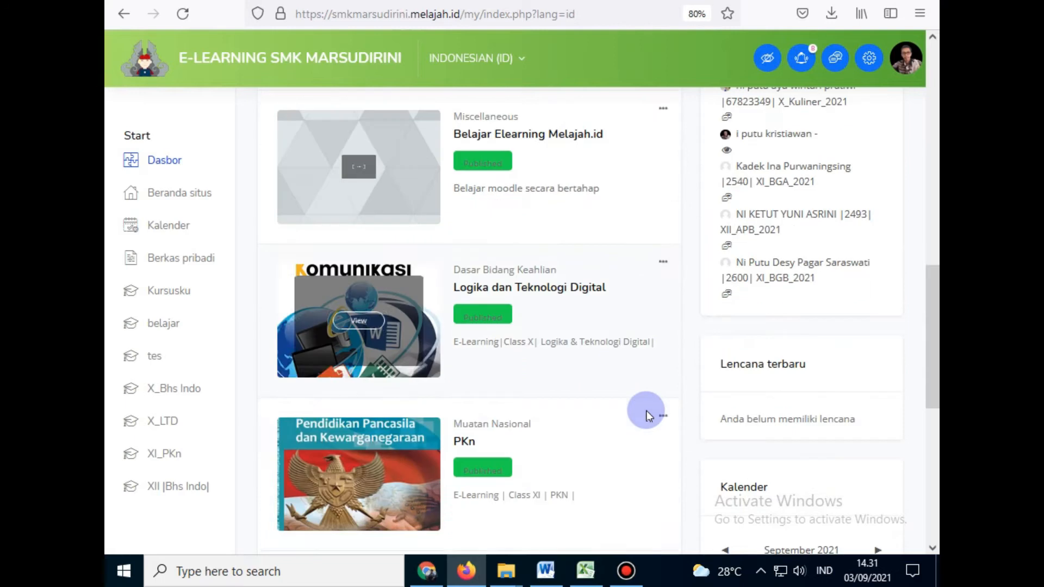
scroll(646, 413, "down", 5)
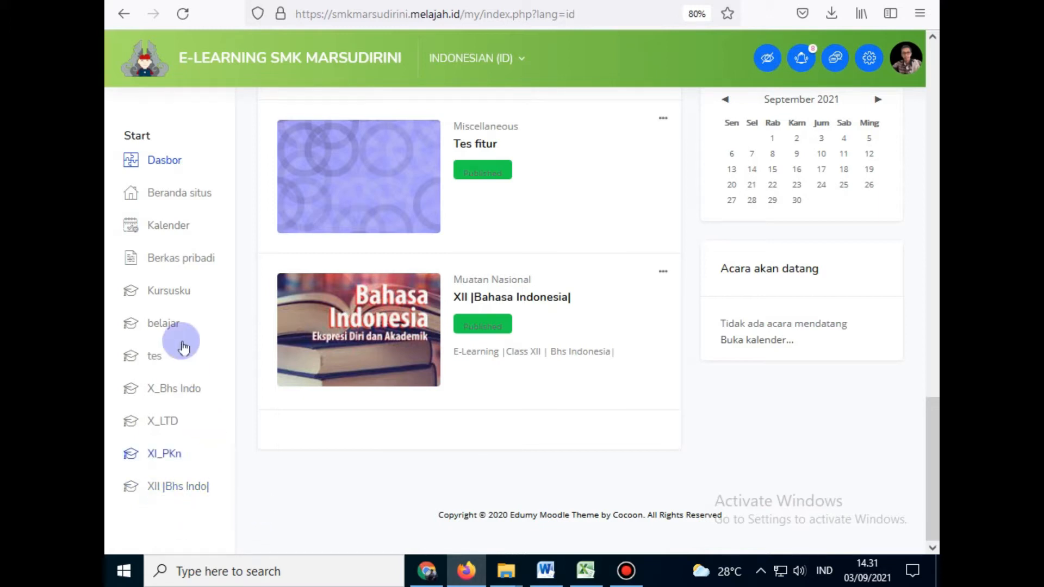
scroll(227, 387, "up", 8)
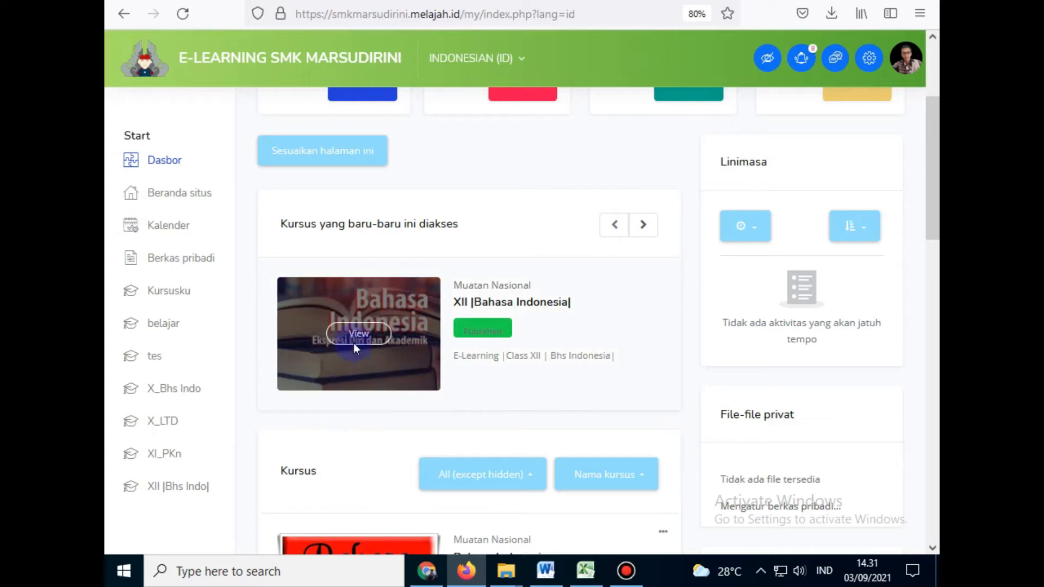
left_click(192, 471)
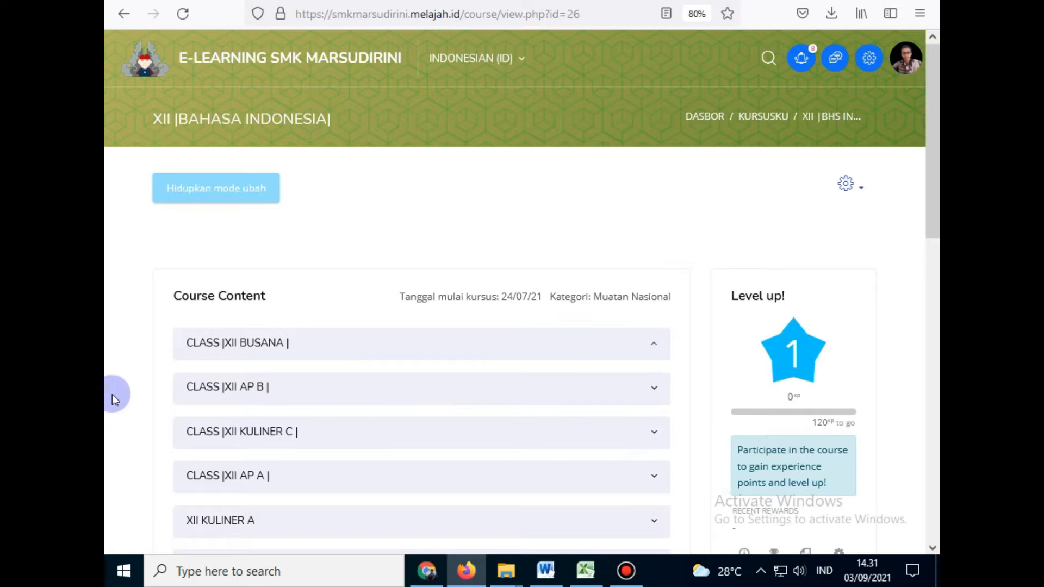
Step: Reset the page zoom to 100% and expand the CLASS |XII BUSANA | section
key("ctrl+0")
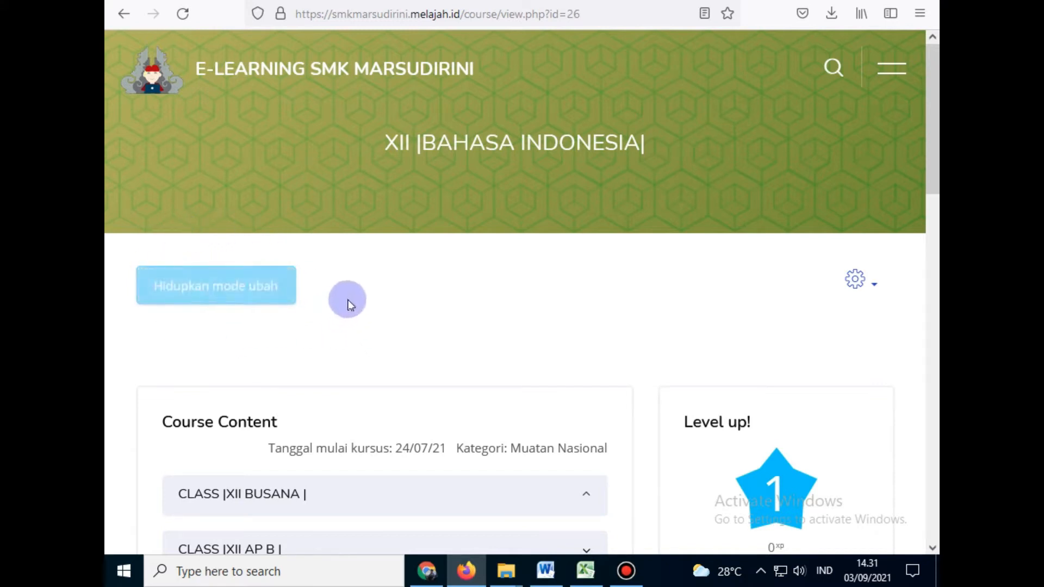
scroll(354, 298, "down", 2)
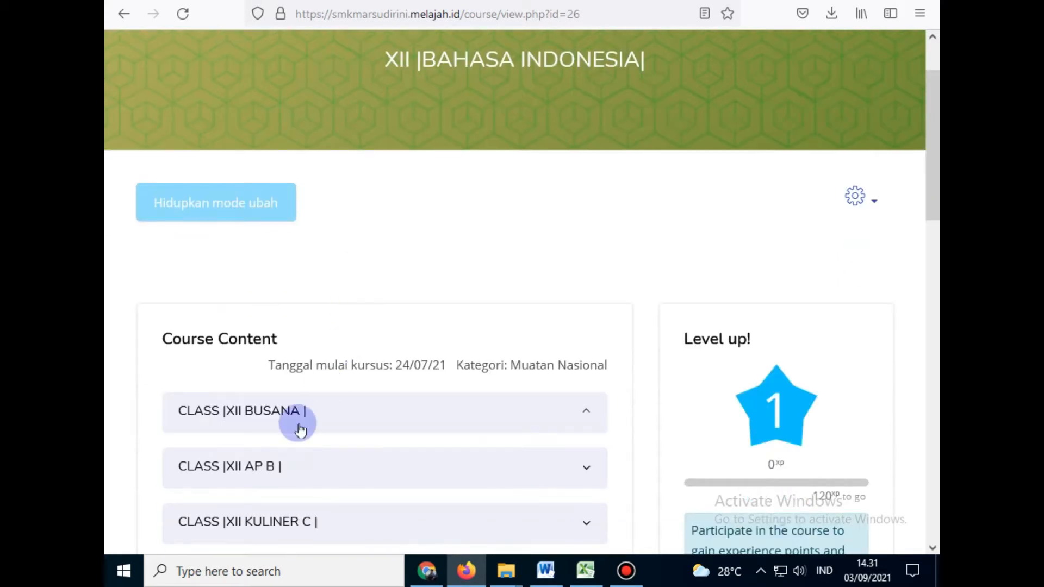
left_click(275, 409)
scroll(485, 326, "down", 3)
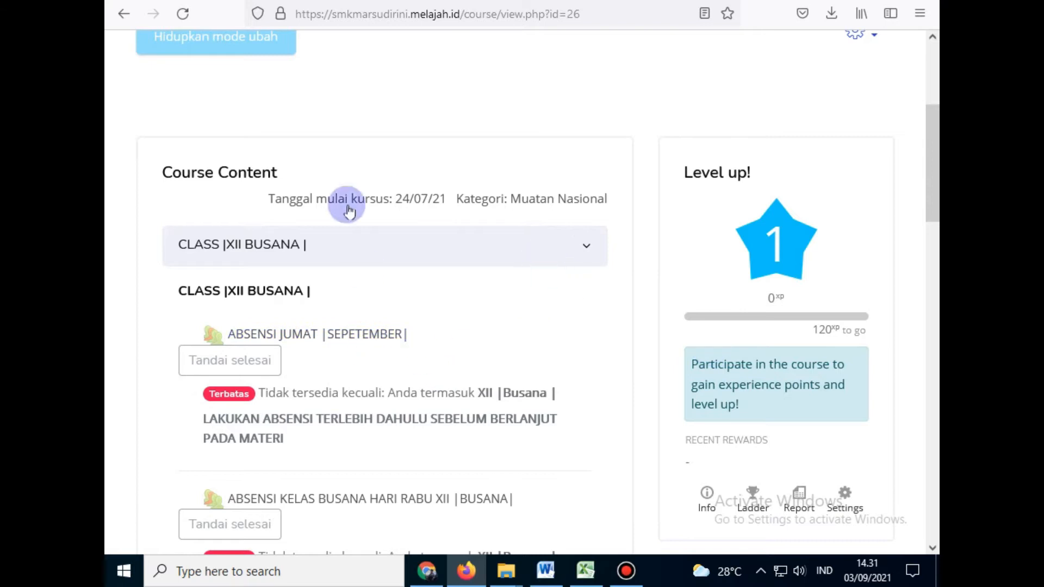
scroll(163, 160, "up", 3)
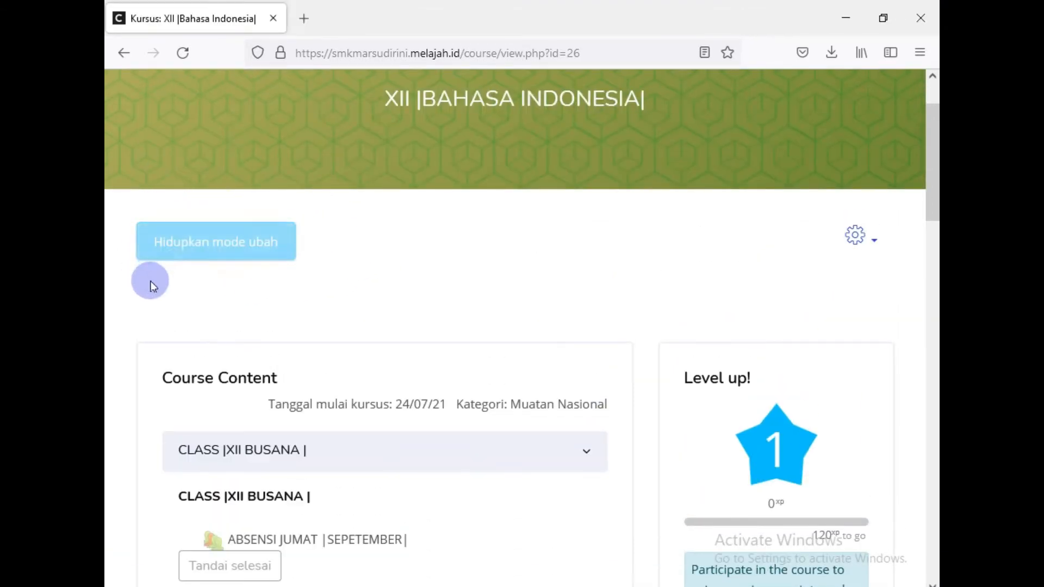
Step: Turn on course editing and expand CLASS |XII BUSANA | to reach the Wednesday attendance
left_click(179, 253)
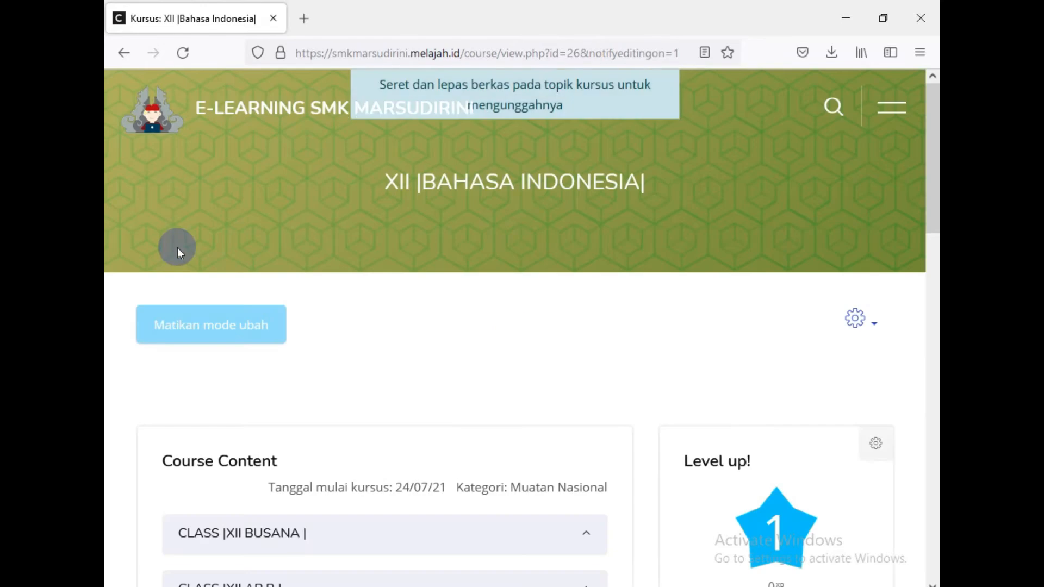
scroll(177, 247, "down", 3)
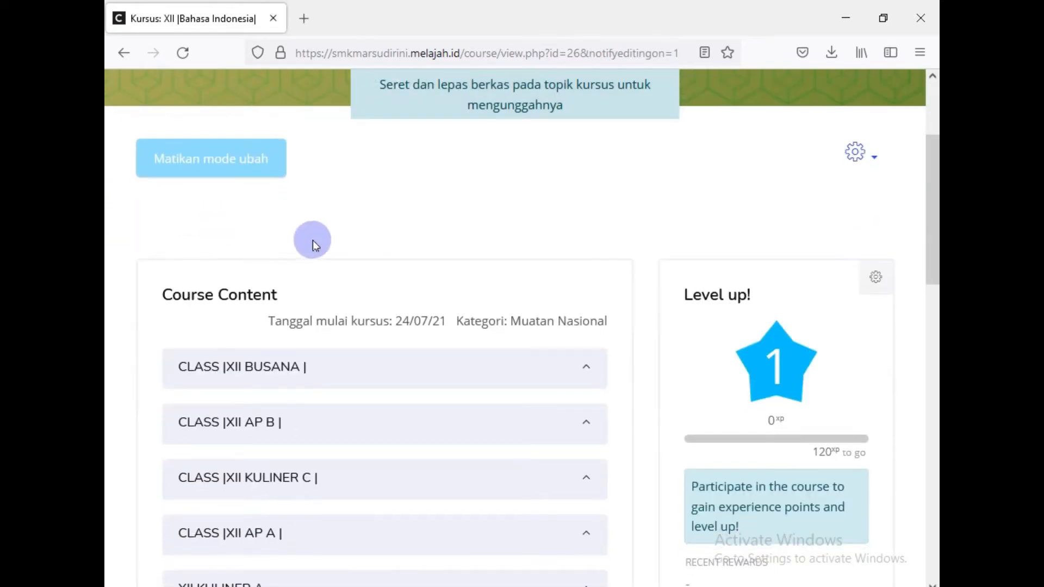
left_click(239, 366)
scroll(391, 275, "down", 5)
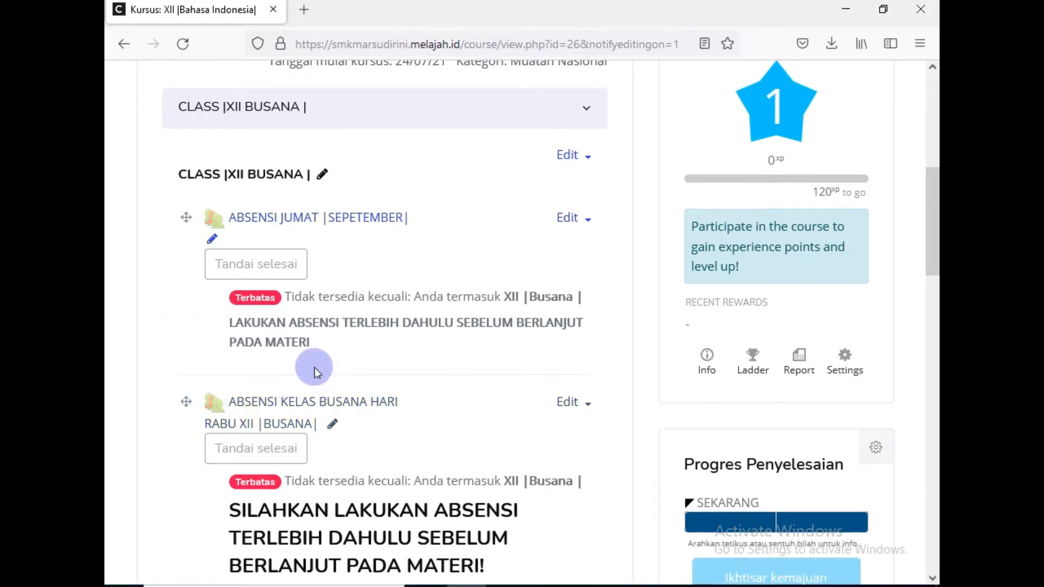
scroll(312, 375, "down", 1)
scroll(204, 333, "down", 3)
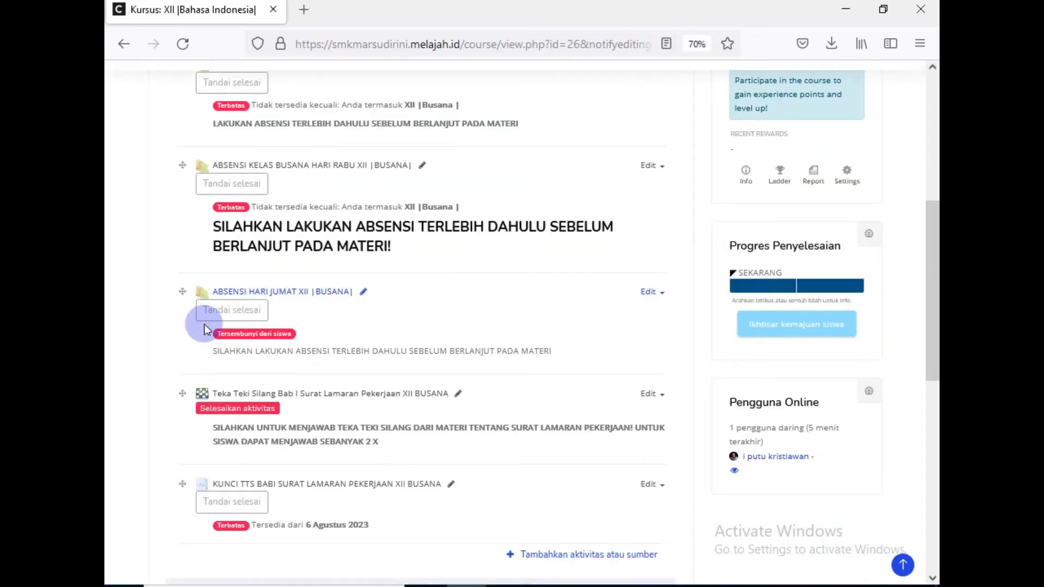
scroll(206, 331, "up", 5)
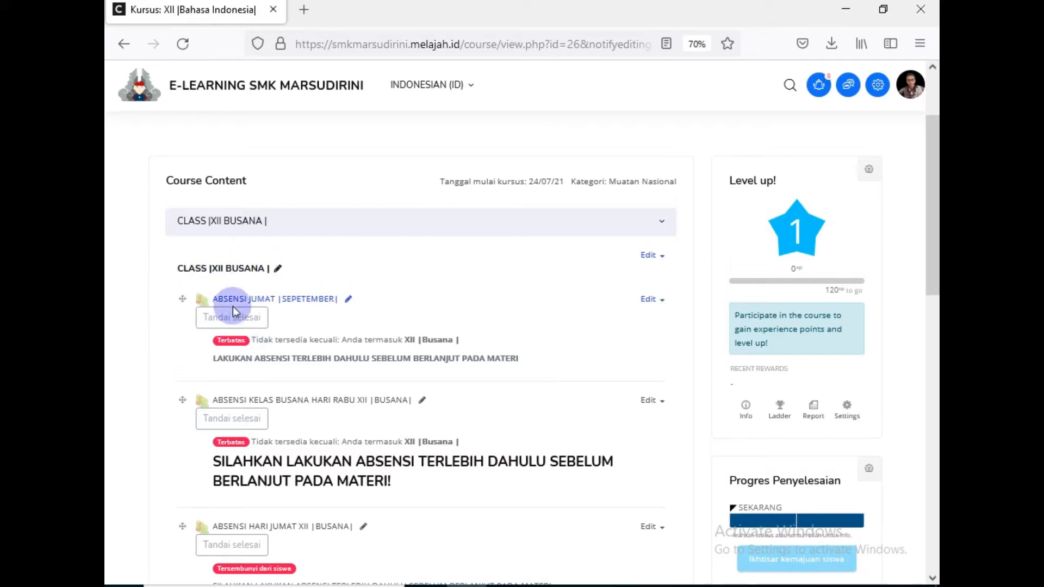
scroll(236, 311, "down", 2)
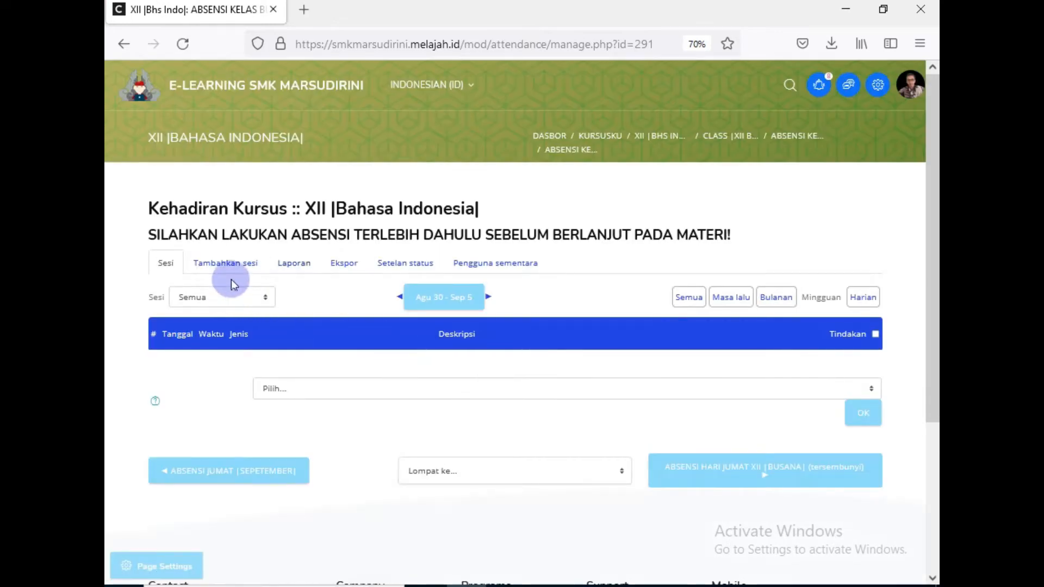
Step: Open the add-session page for the Wednesday attendance, then go back to the course page
left_click(232, 267)
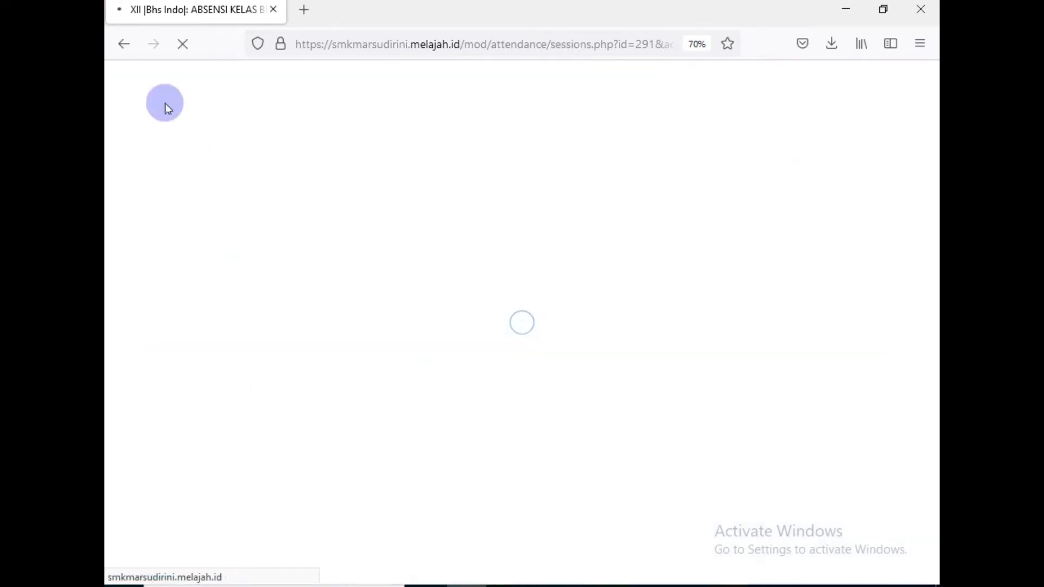
left_click(117, 45)
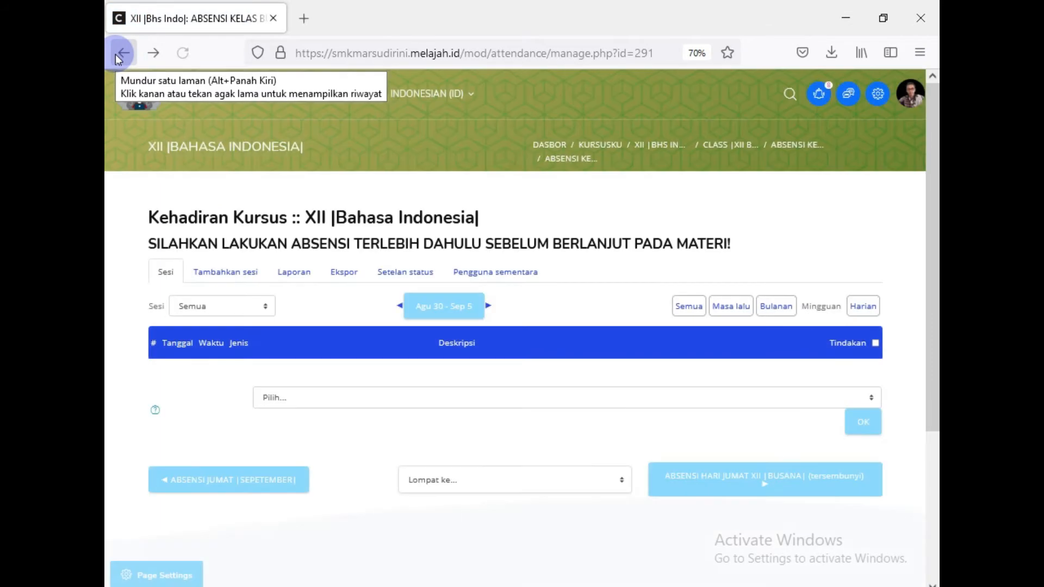
left_click(114, 55)
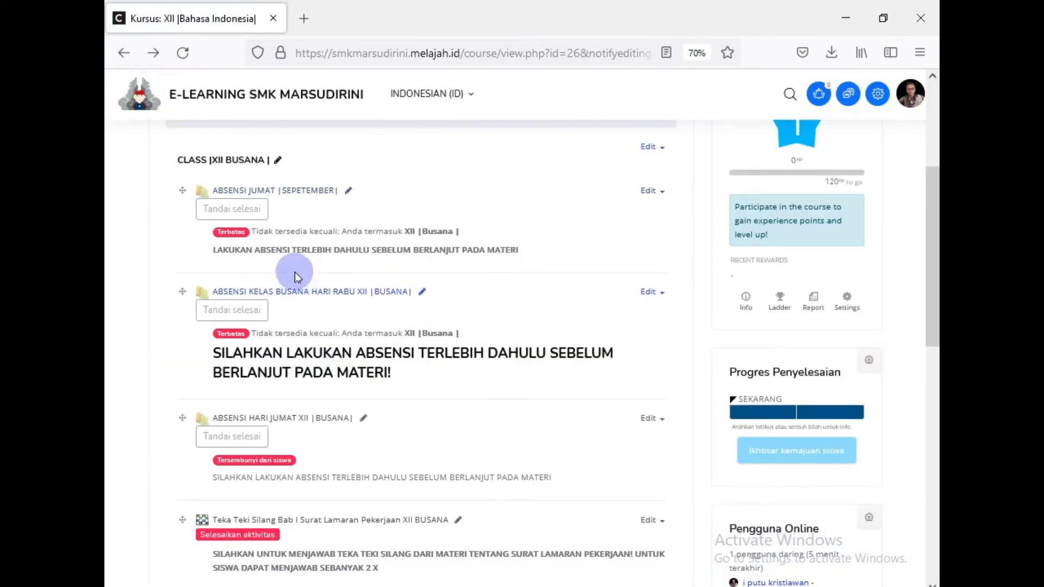
Step: Filter ABSENSI JUMAT |SEPETEMBER| sessions to group XII |Busana|, then return to the course page
left_click(263, 188)
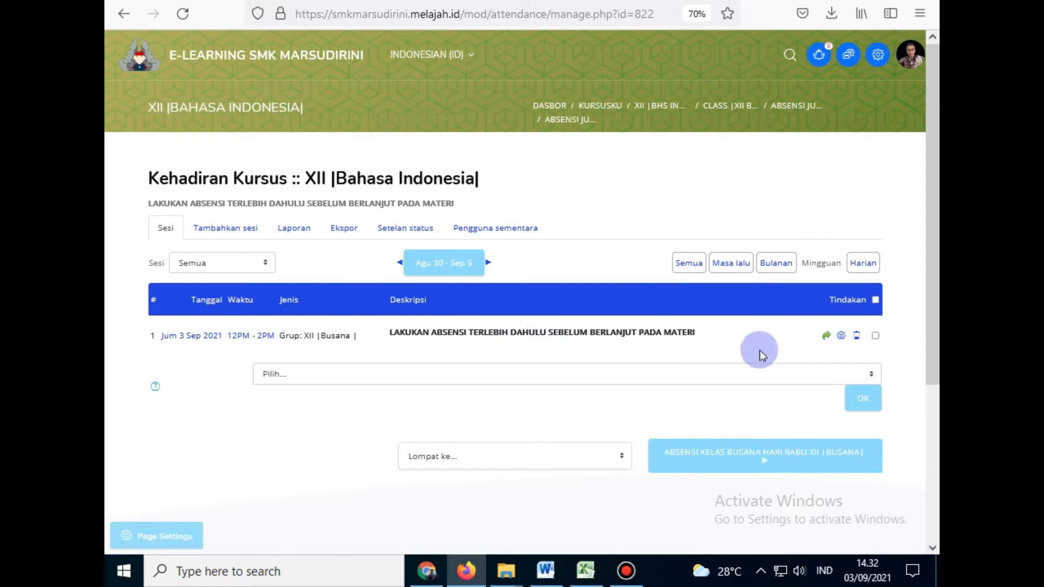
left_click(234, 266)
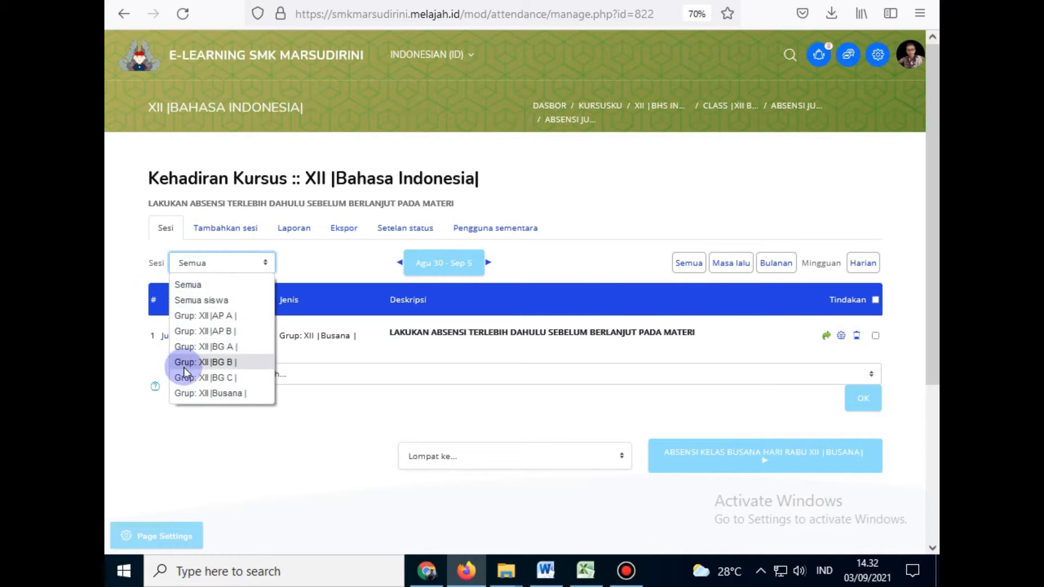
left_click(197, 391)
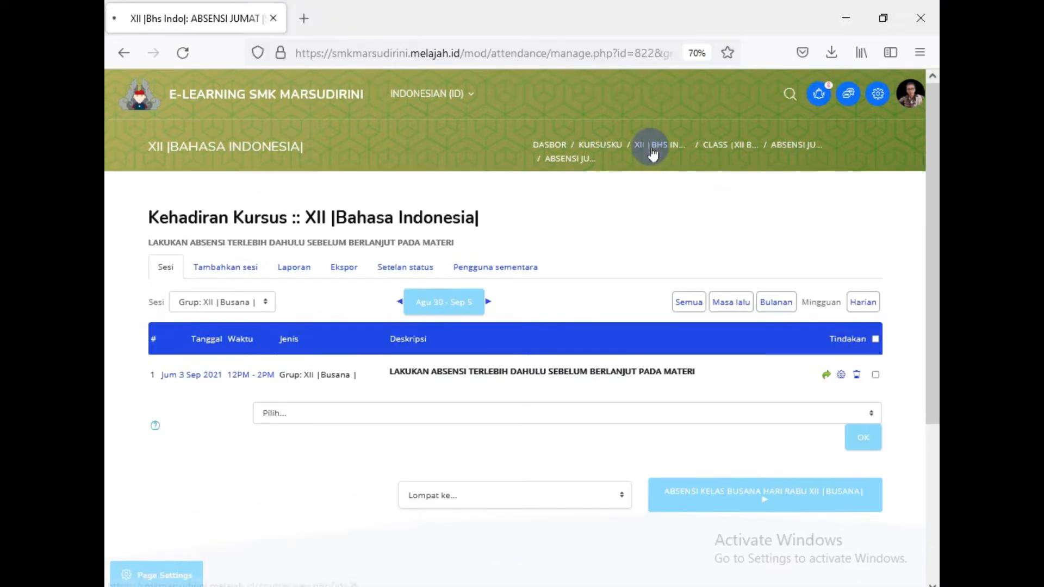
left_click(652, 106)
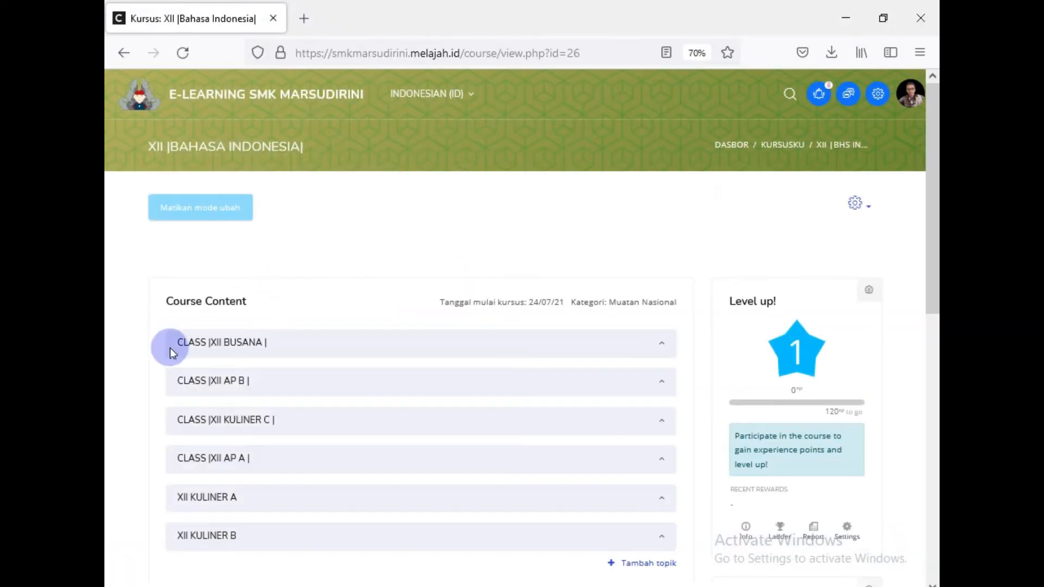
Step: Expand CLASS |XII BUSANA | and start adding an activity or resource to it
left_click(231, 343)
scroll(437, 342, "down", 5)
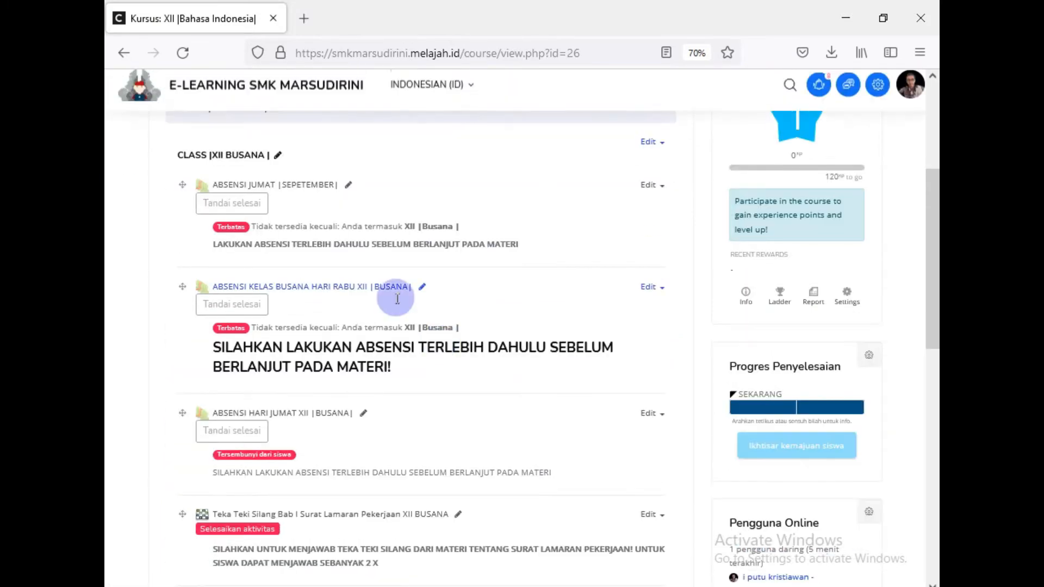
scroll(258, 272, "down", 3)
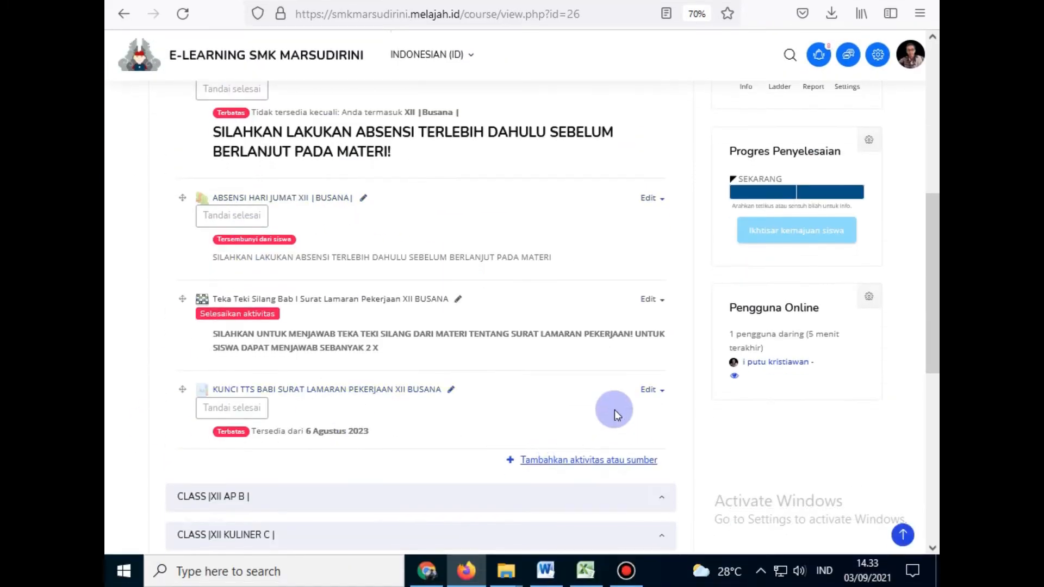
scroll(587, 468, "down", 2)
scroll(572, 417, "up", 3)
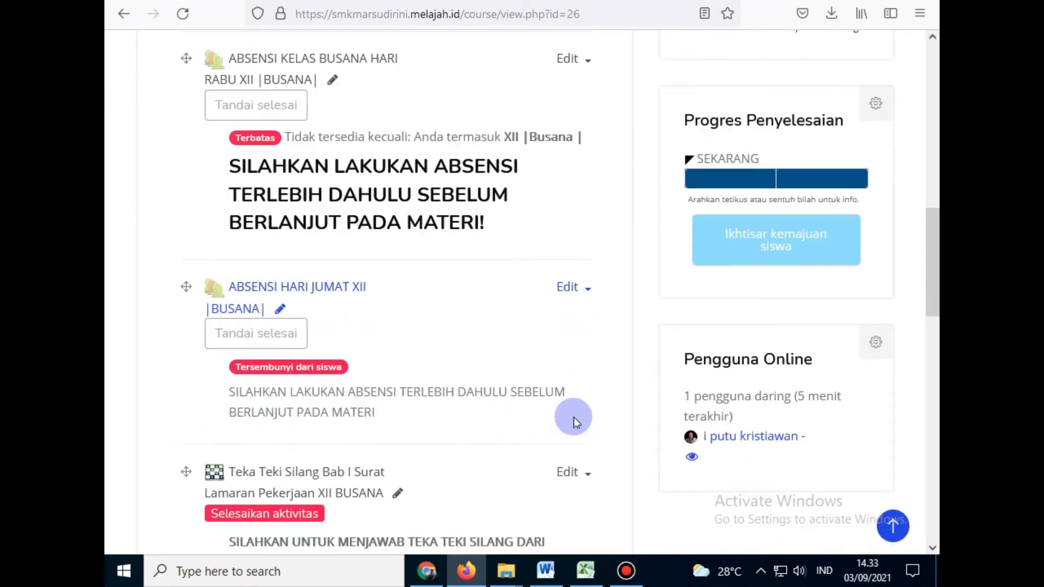
scroll(575, 415, "down", 5)
scroll(419, 299, "up", 3)
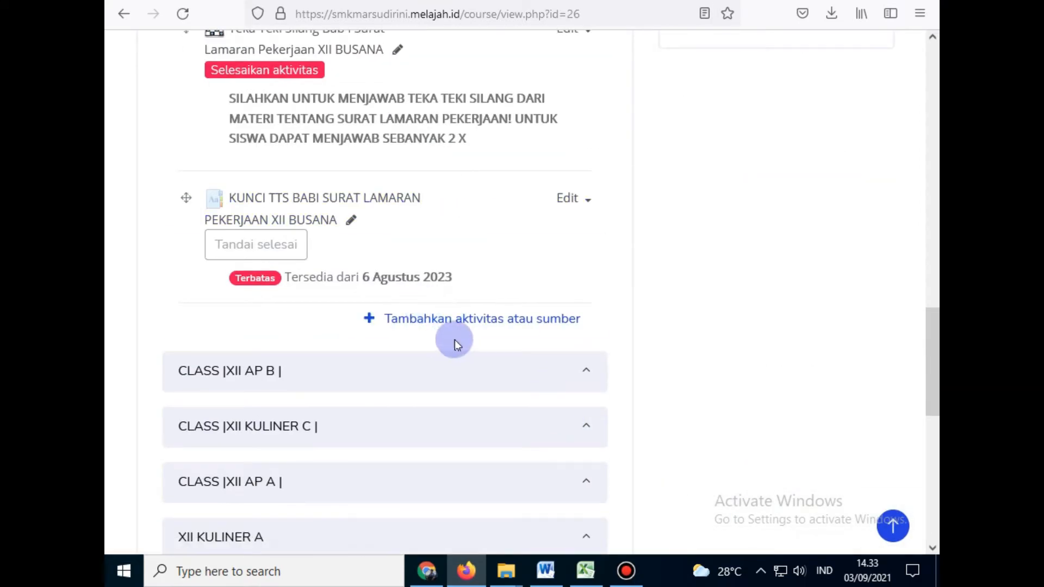
left_click(439, 315)
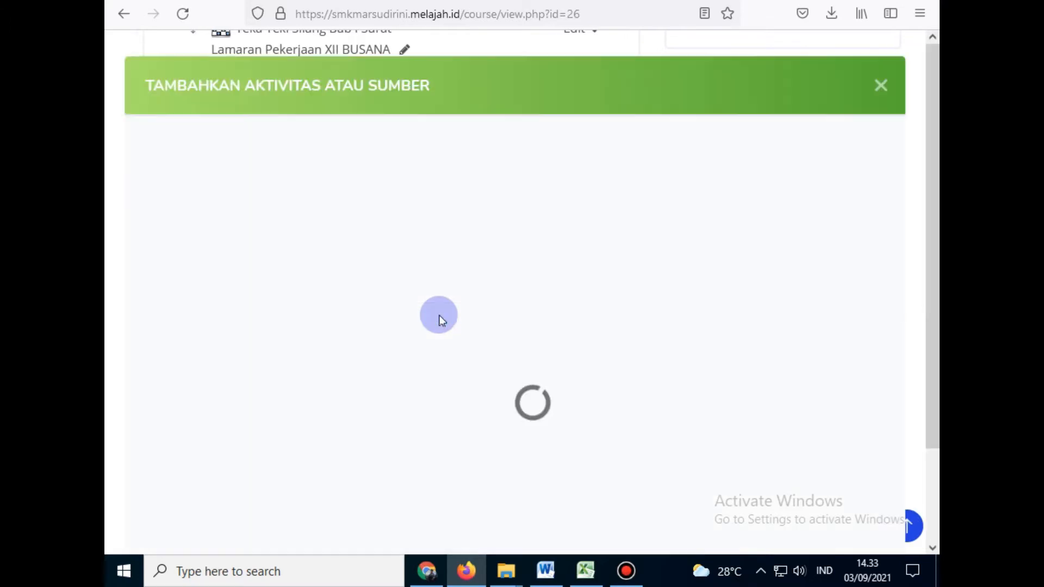
Step: Zoom the page out and choose Kehadiran in the activity chooser
key("ctrl+minus")
key("ctrl+minus")
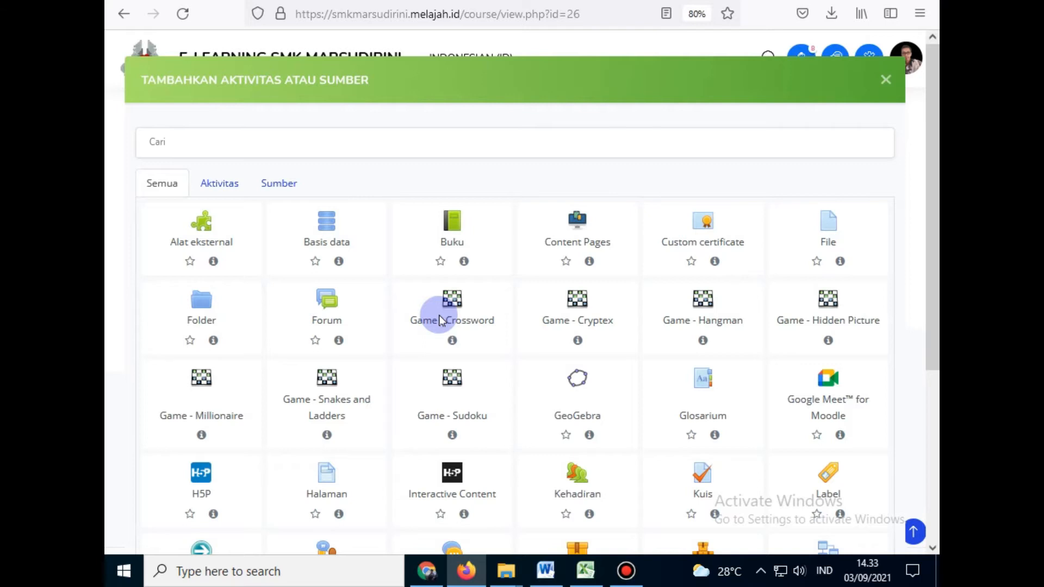
scroll(419, 338, "down", 3)
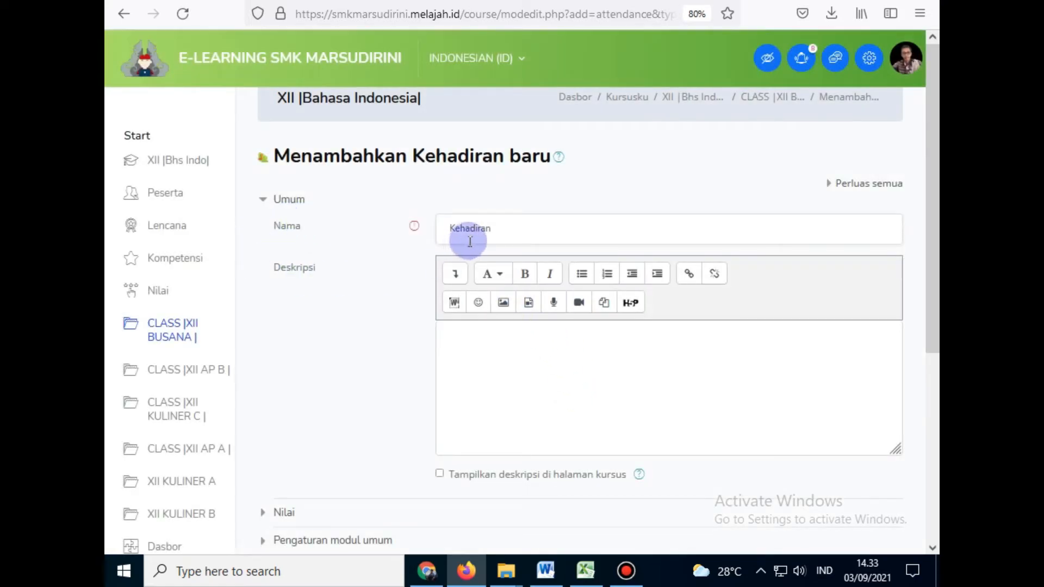
Step: Name it ABSENSI BULAN SEPTEMBER with description 'LAKUKAN ABSENSI SEBELUM BERLANJUT PADA MATERI', shown on course page
left_click_drag(507, 231, 410, 226)
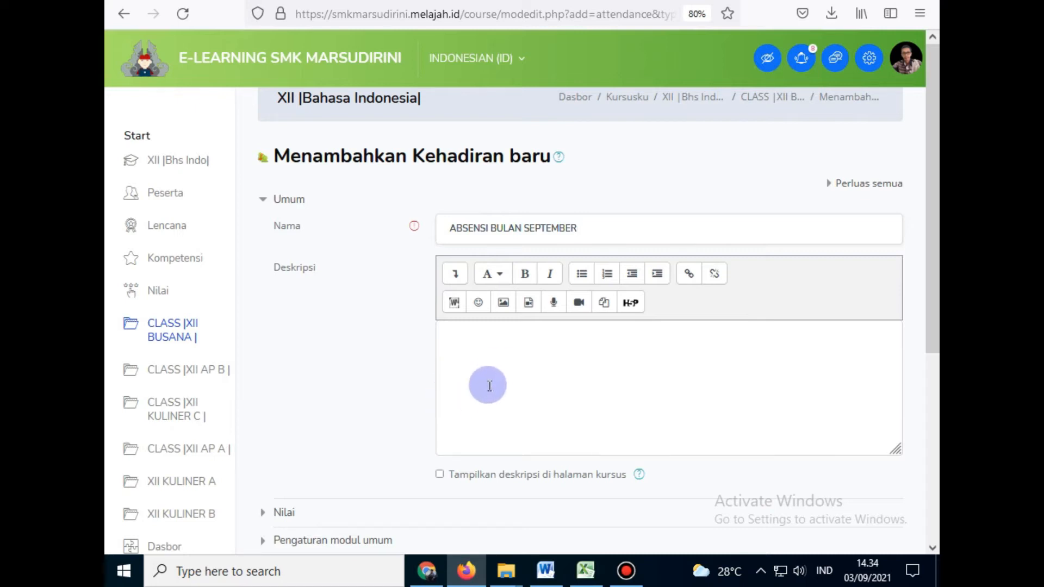
left_click(483, 360)
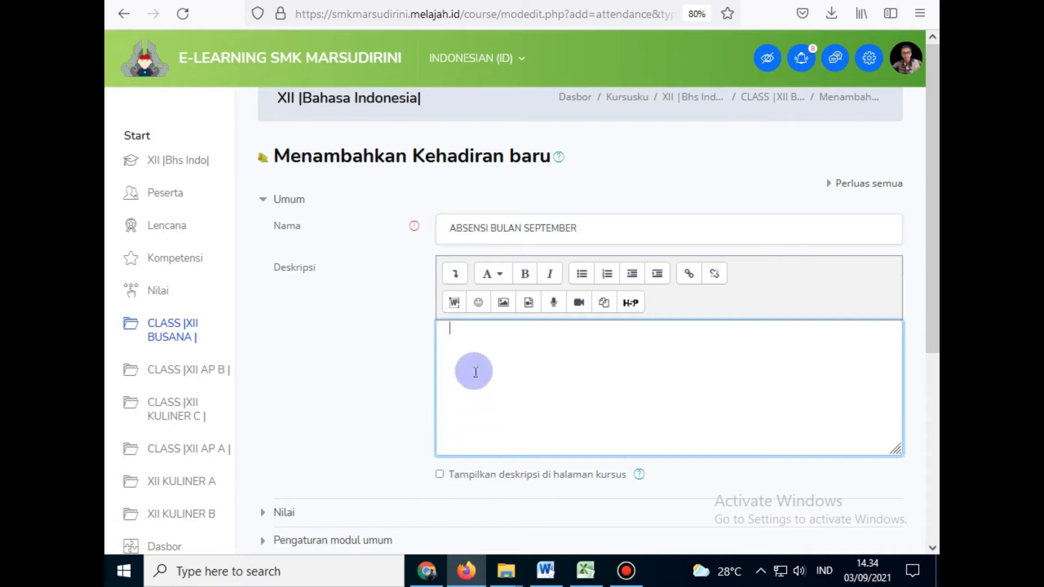
left_click(440, 474)
left_click(547, 369)
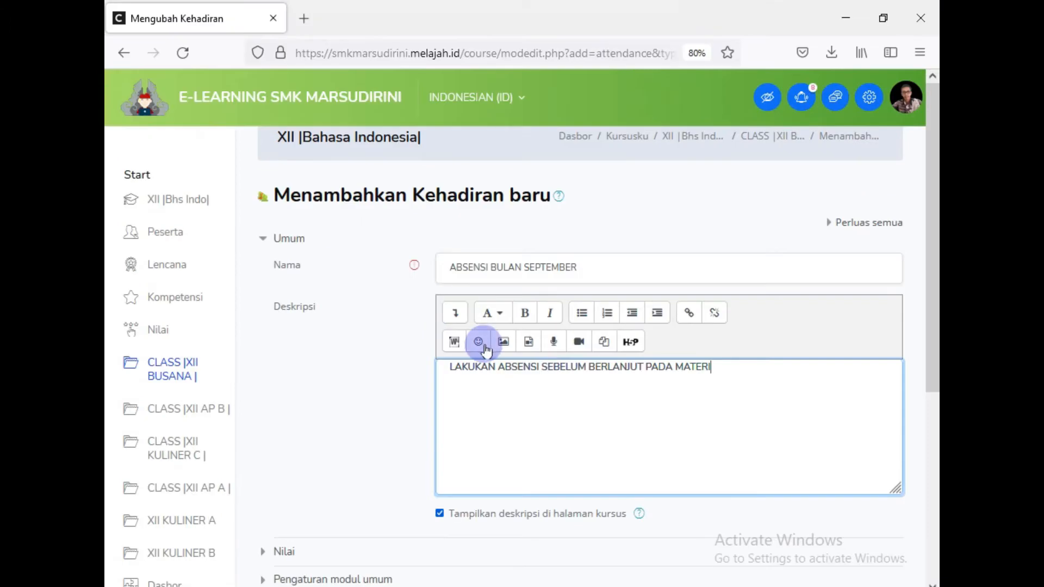
Step: Make the description bold and apply the Bagian atas (besar) heading style
triple_click(443, 327)
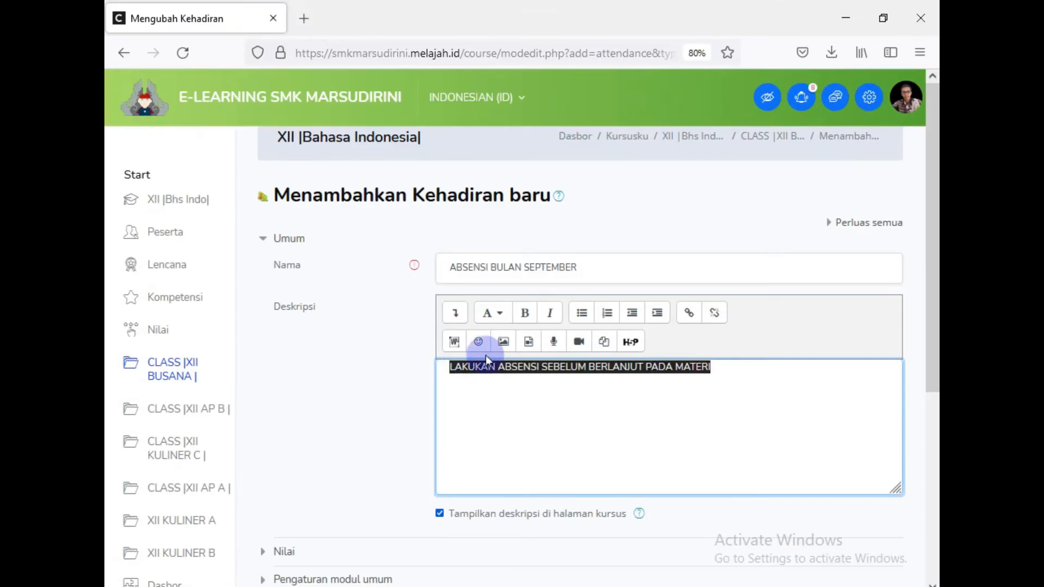
left_click(526, 316)
left_click(492, 312)
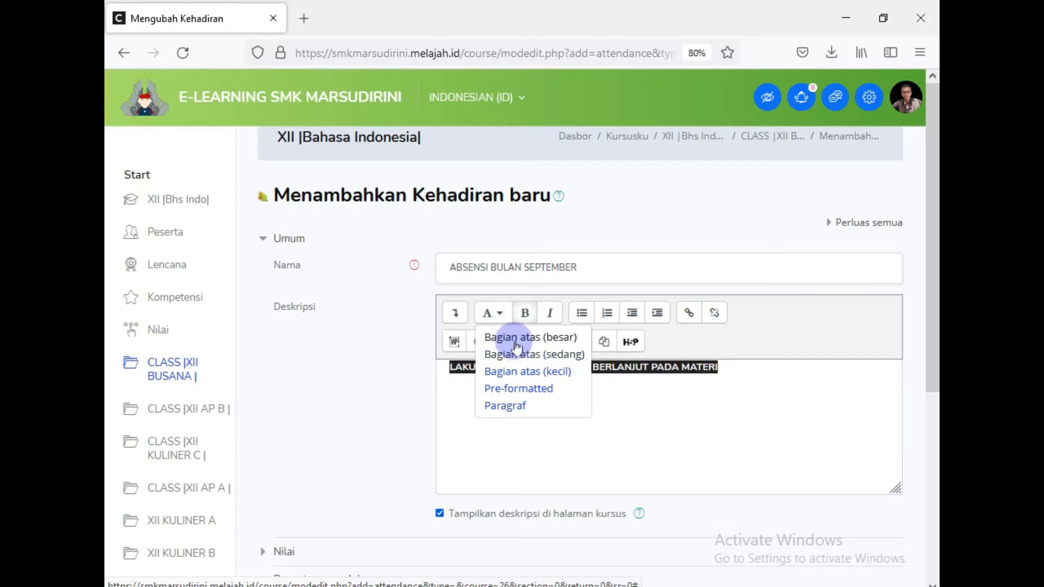
left_click(516, 337)
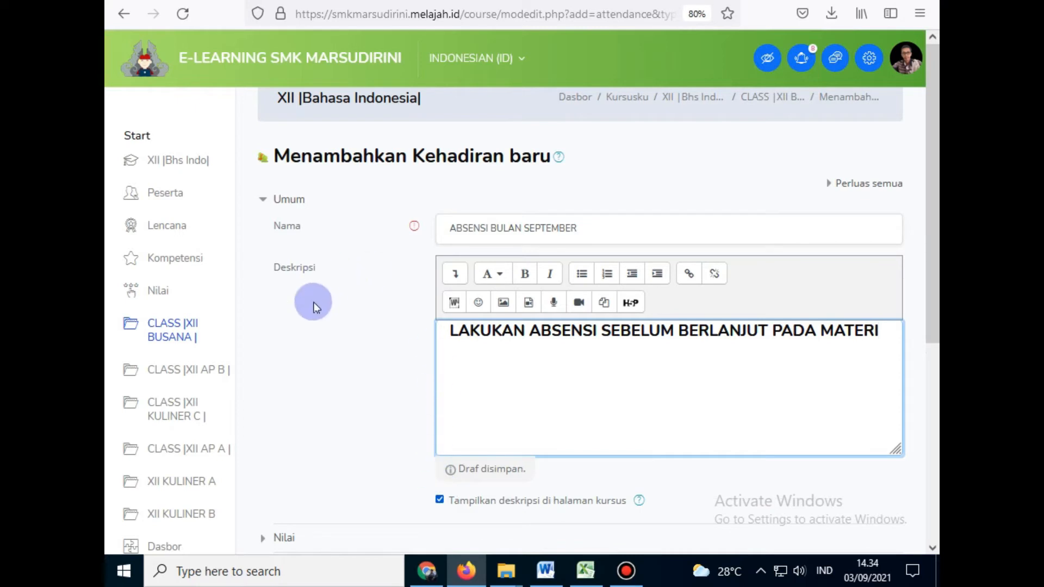
left_click(625, 570)
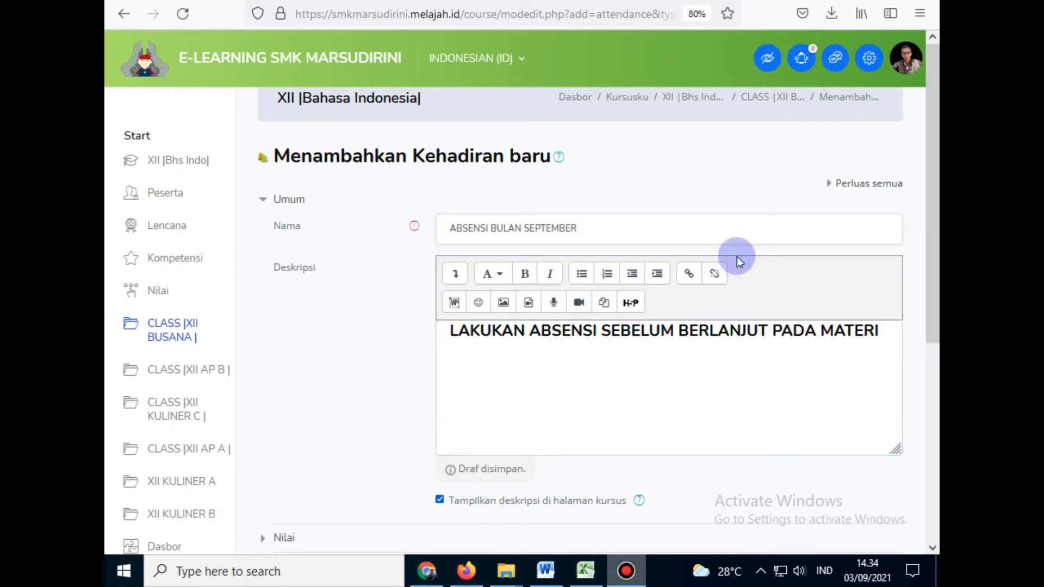
left_click(842, 102)
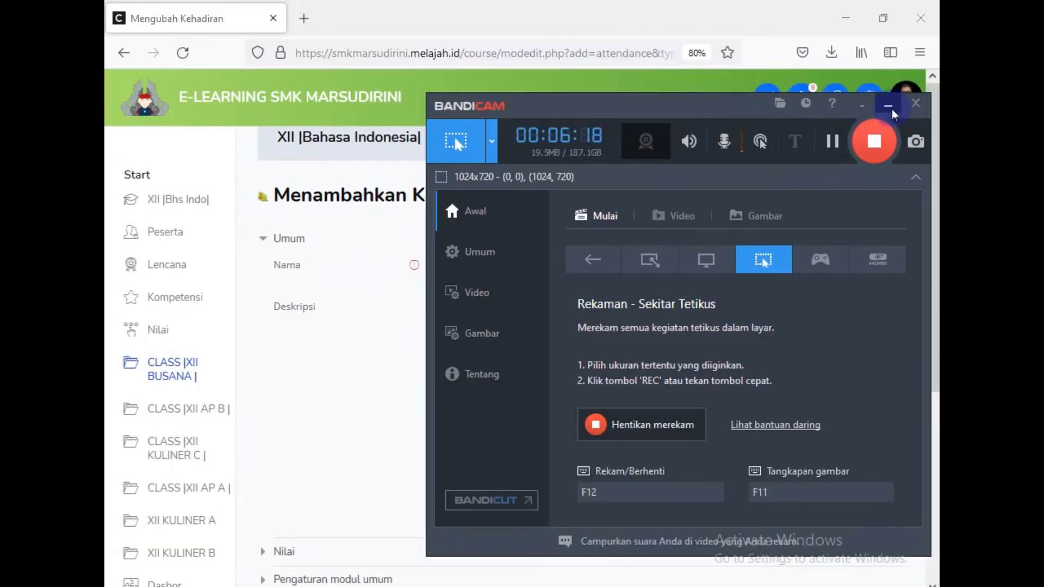
left_click(888, 106)
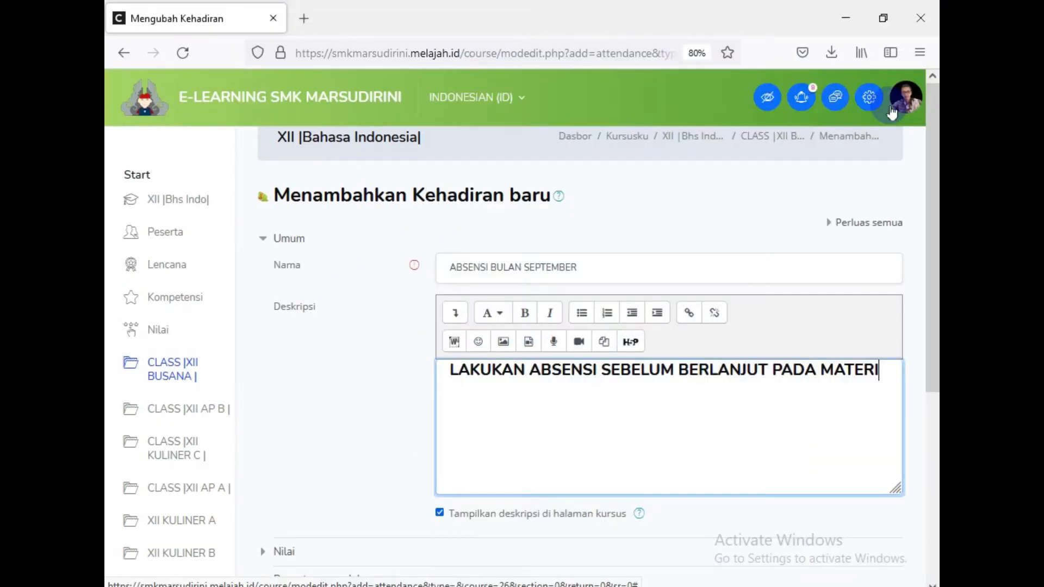
Step: Expand Pembatasan akses and view the restriction types, closing them with none added
scroll(410, 419, "down", 2)
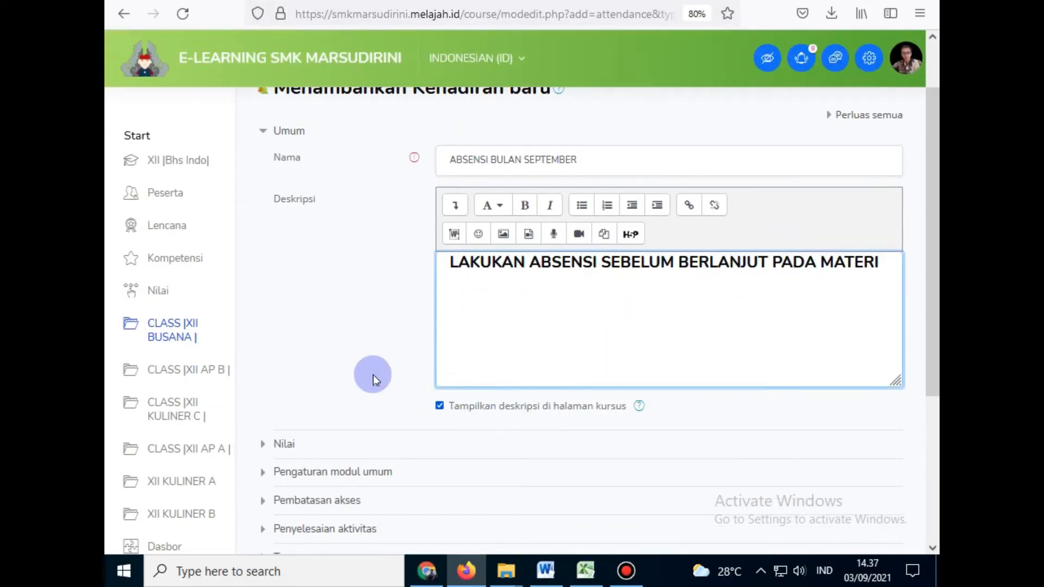
scroll(373, 373, "down", 2)
scroll(372, 370, "down", 2)
scroll(373, 372, "down", 2)
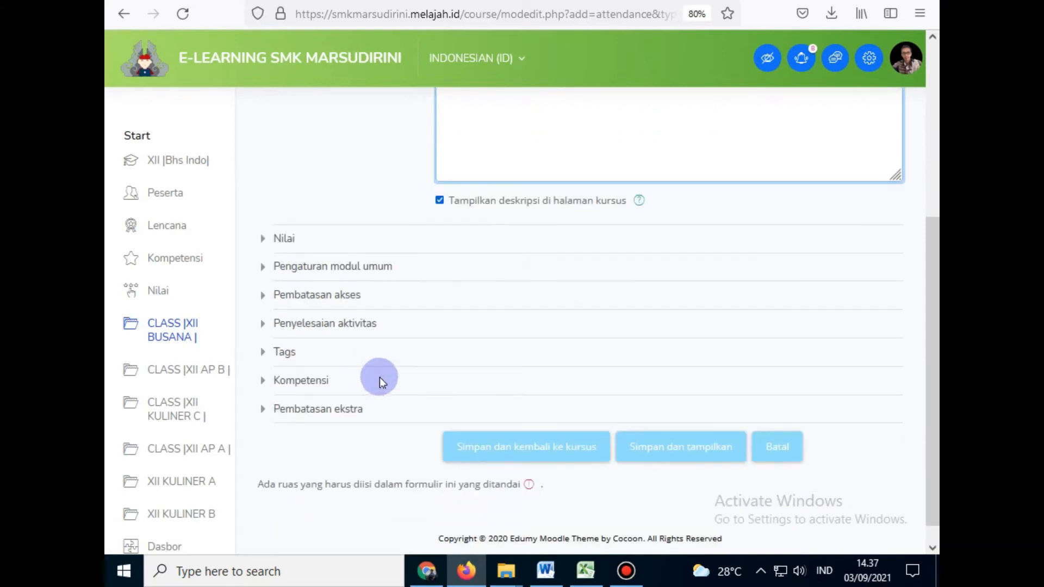
left_click(300, 299)
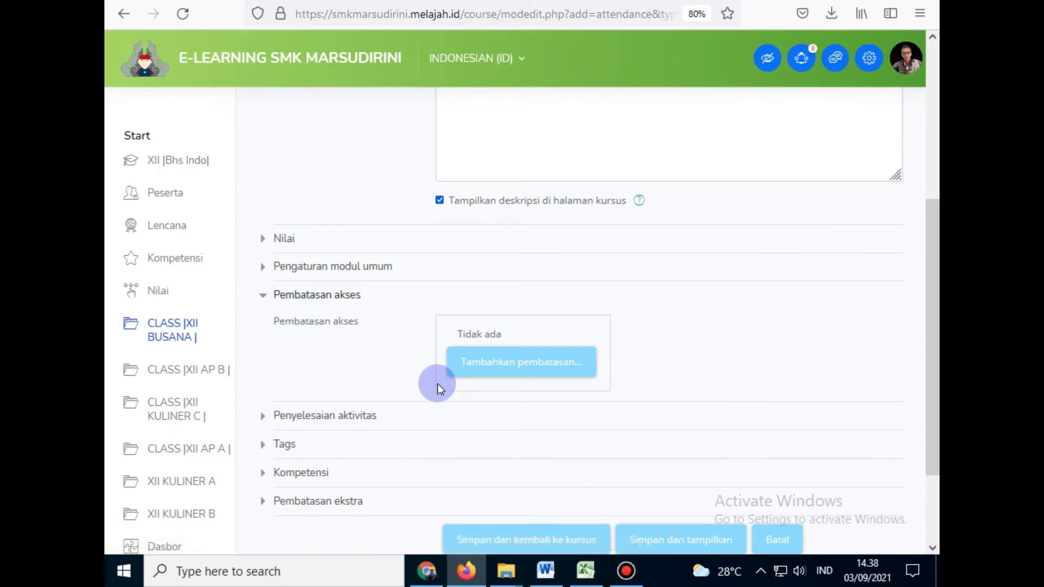
left_click(492, 370)
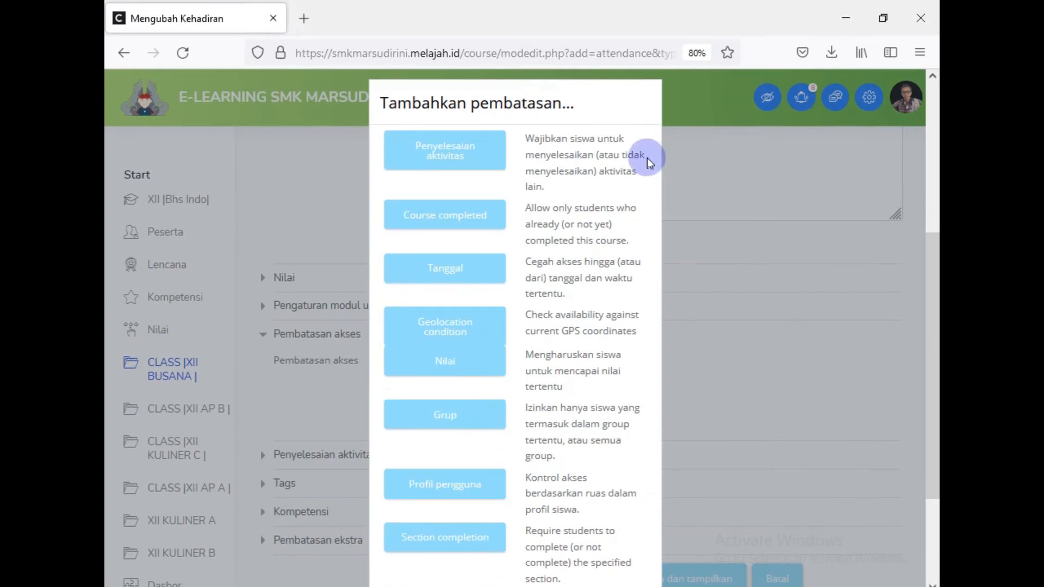
left_click(719, 188)
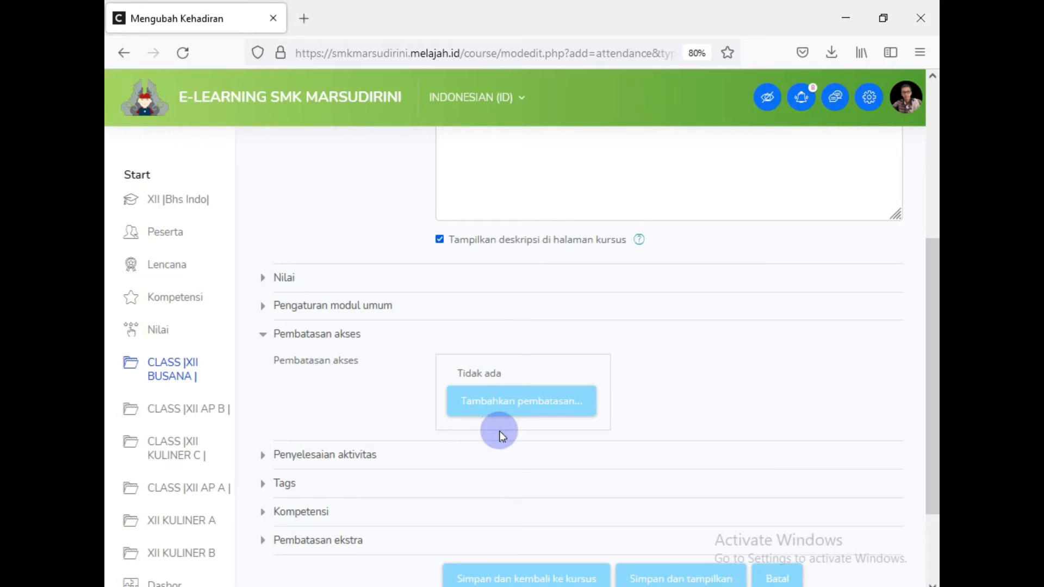
scroll(496, 433, "up", 4)
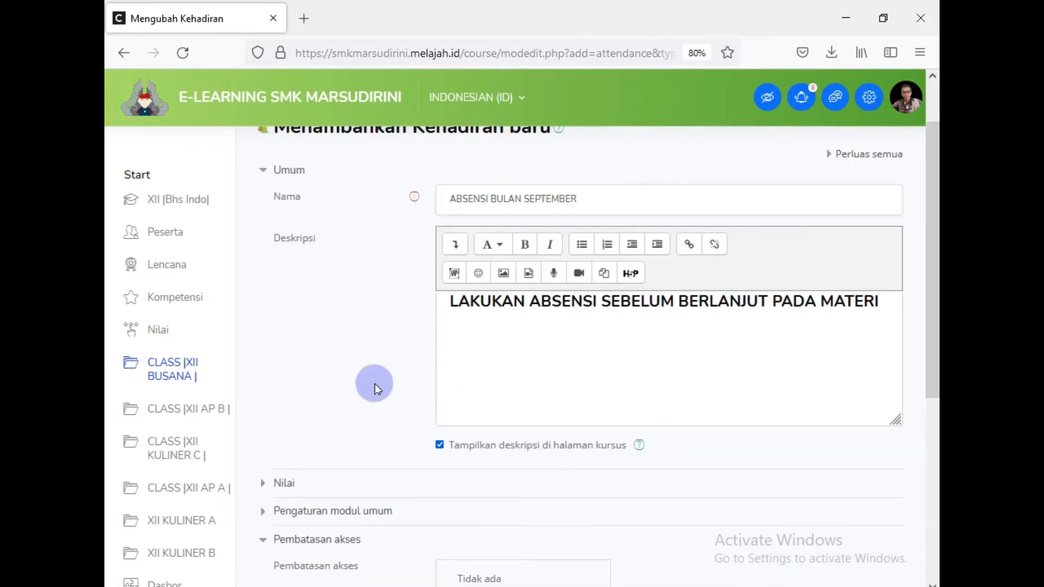
scroll(374, 384, "down", 4)
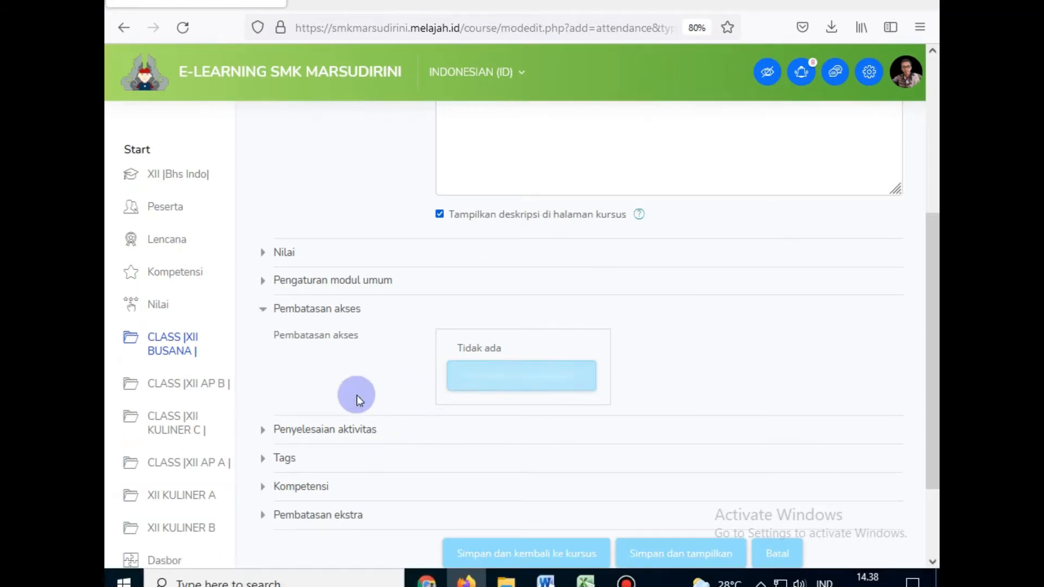
Step: Add a Grup access restriction to the attendance activity limited to XII |Busana|
left_click(495, 387)
scroll(513, 412, "down", 3)
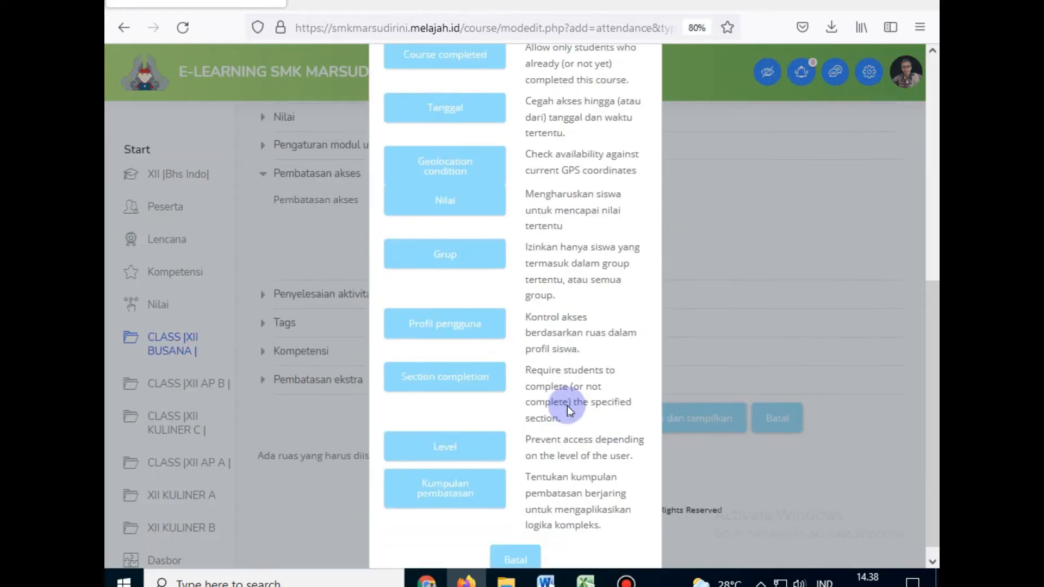
left_click(432, 262)
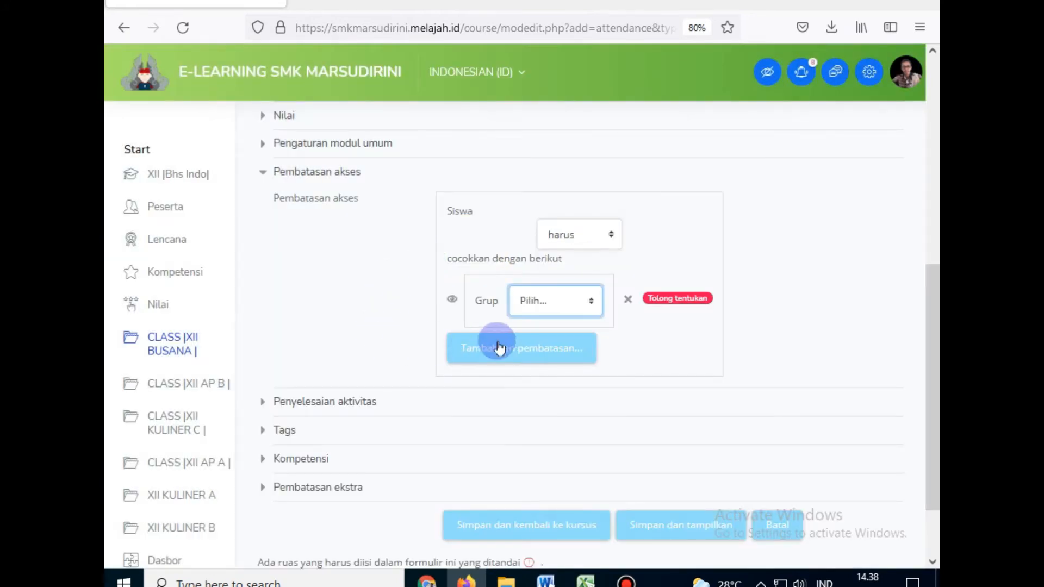
left_click(565, 304)
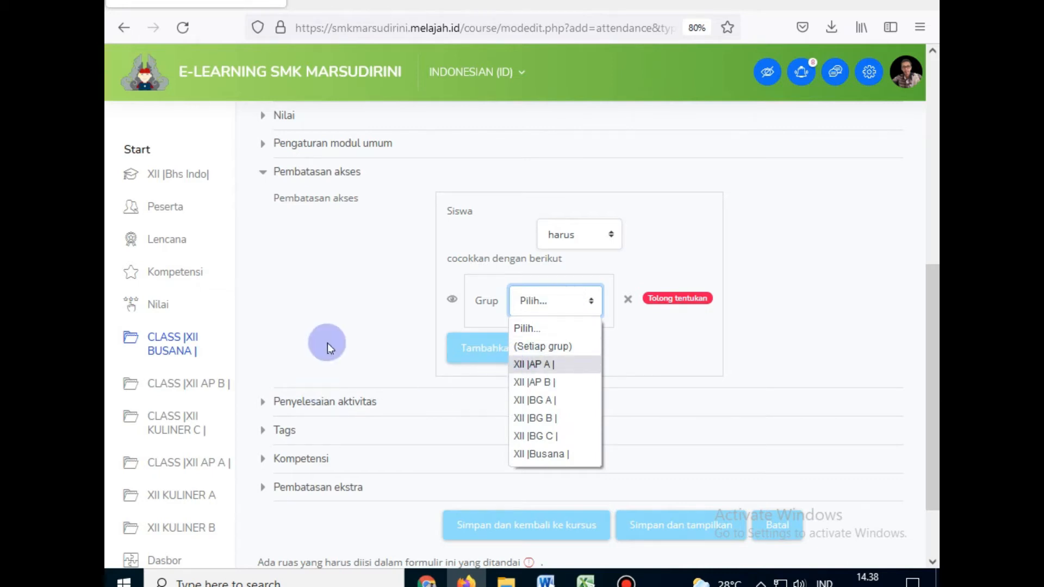
scroll(329, 344, "up", 8)
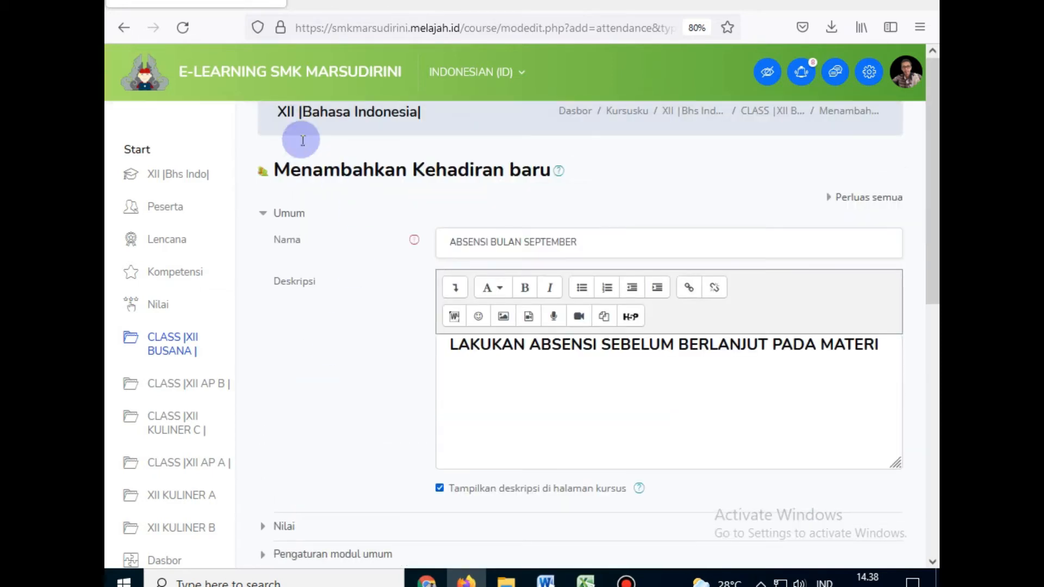
scroll(394, 274, "down", 5)
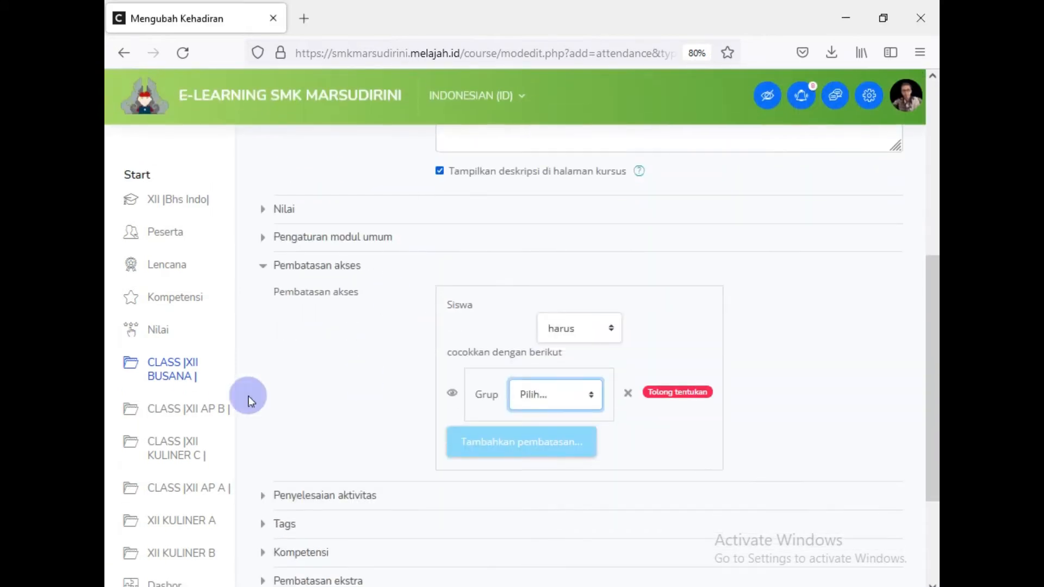
left_click(546, 394)
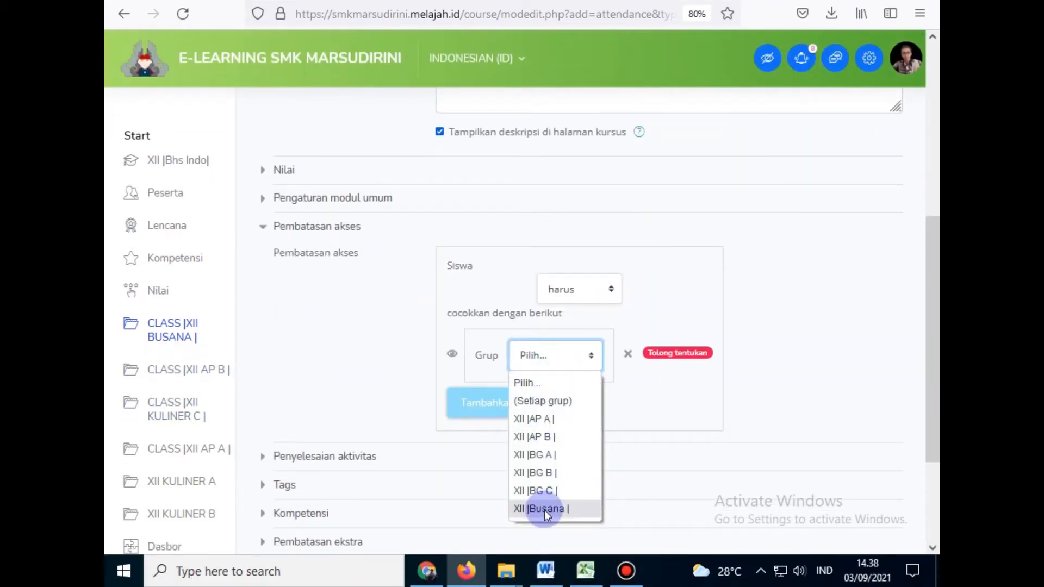
left_click(543, 509)
scroll(344, 356, "down", 3)
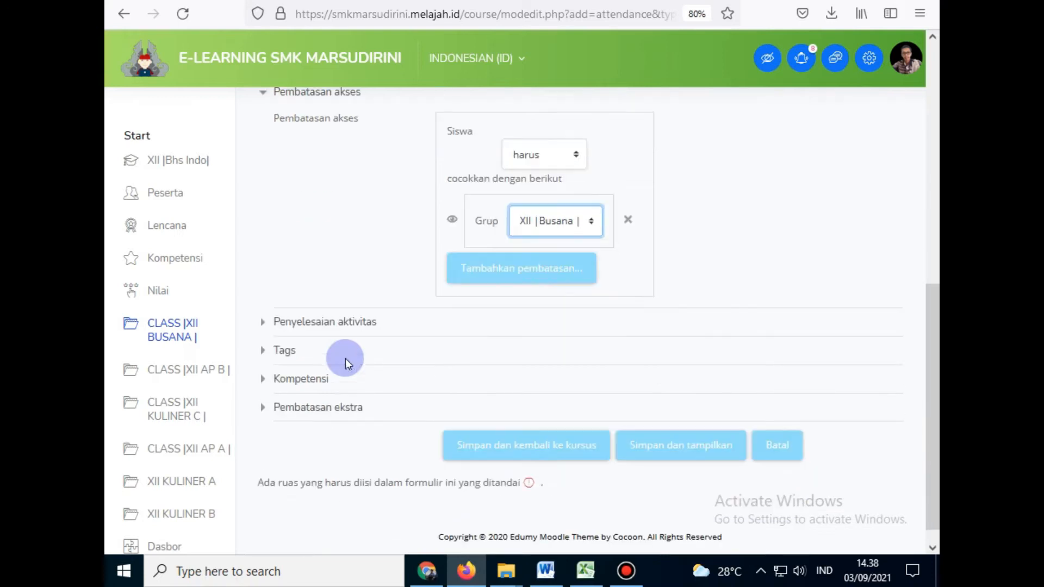
scroll(345, 358, "down", 1)
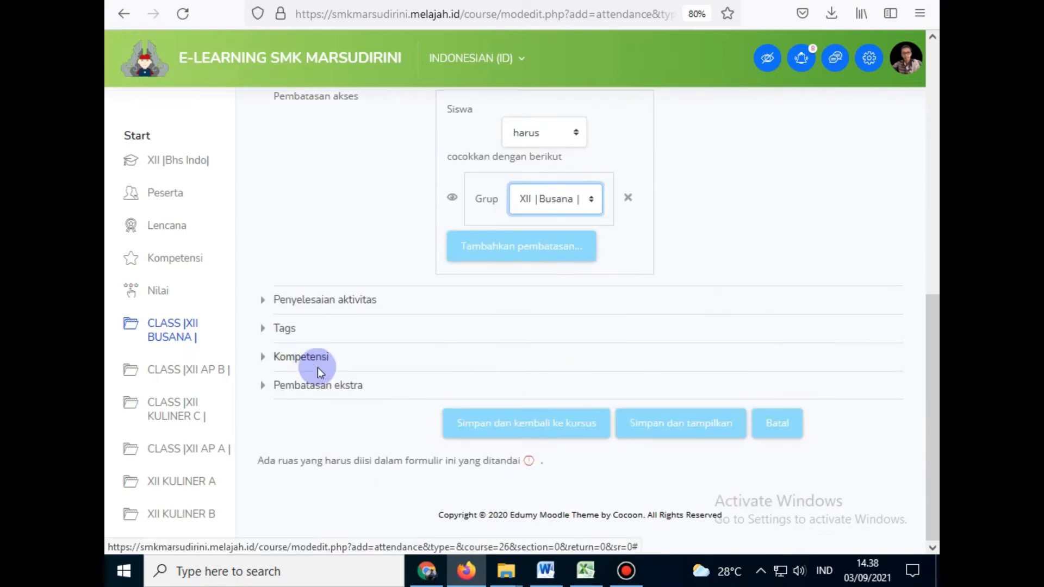
Step: Set completion tracking to 'Jangan menunjukkan penyelesaian aktivitas'
left_click(307, 302)
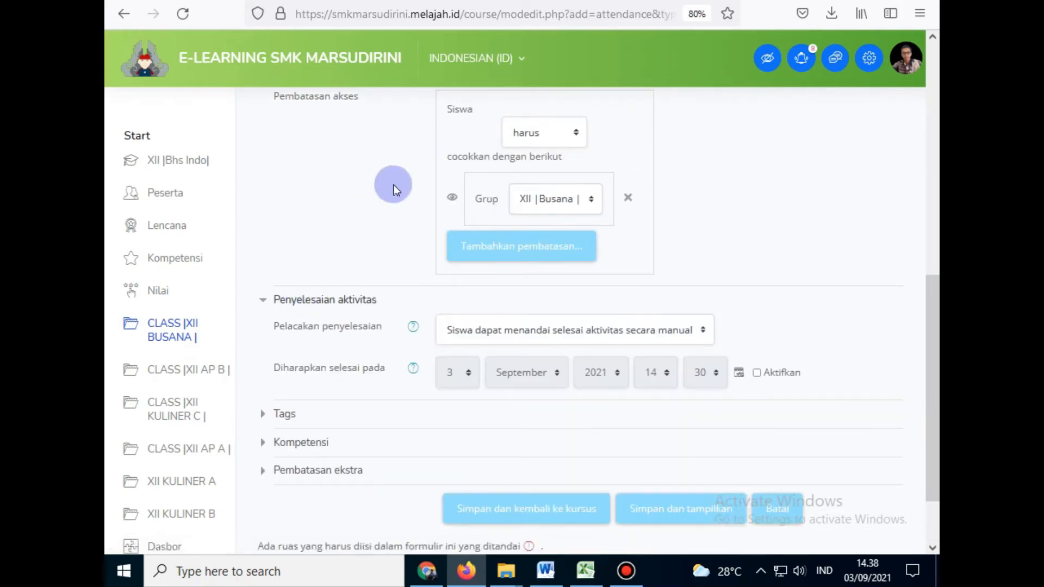
scroll(391, 188, "down", 3)
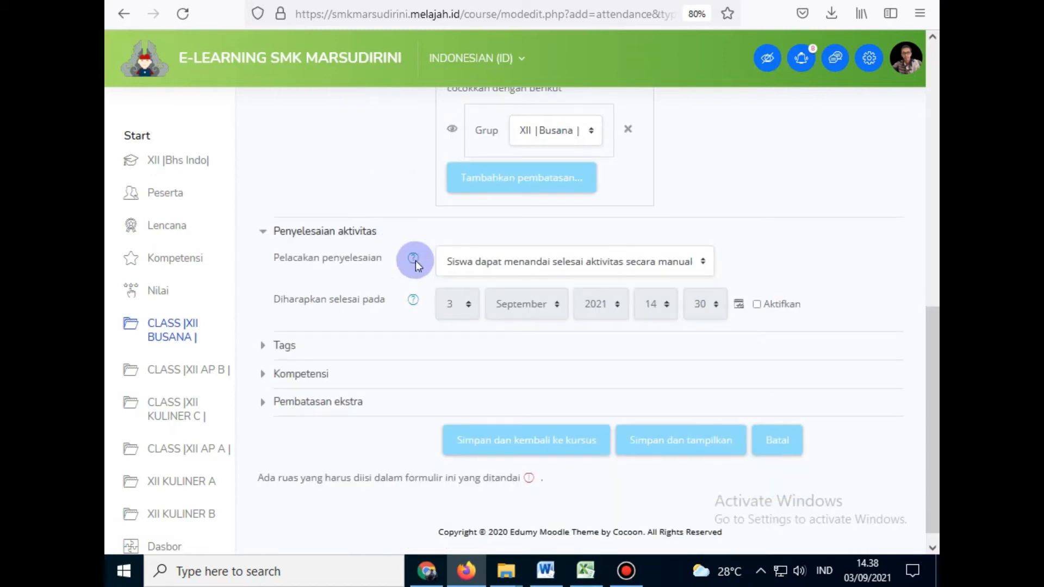
left_click(497, 268)
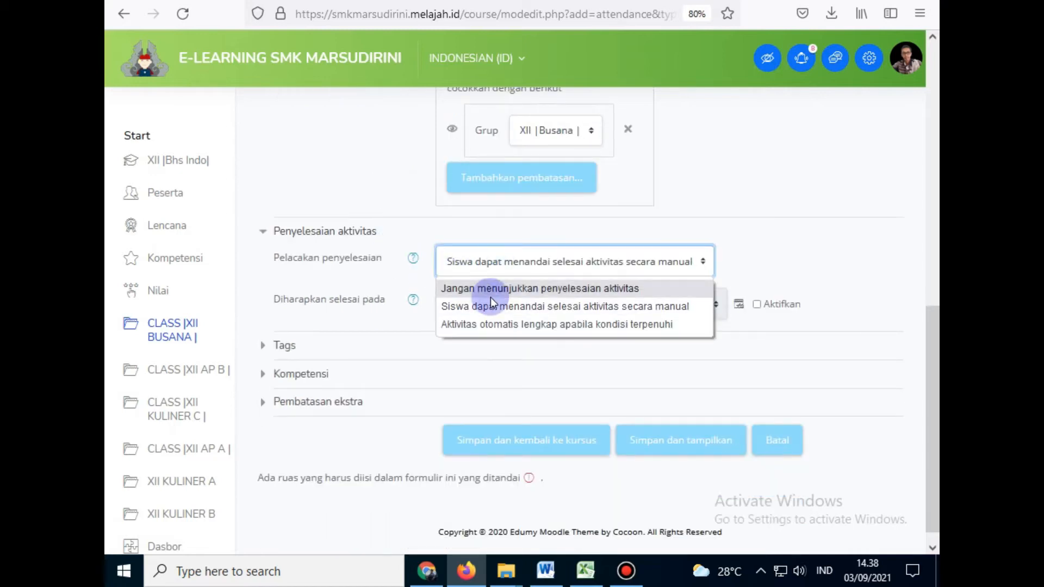
left_click(482, 326)
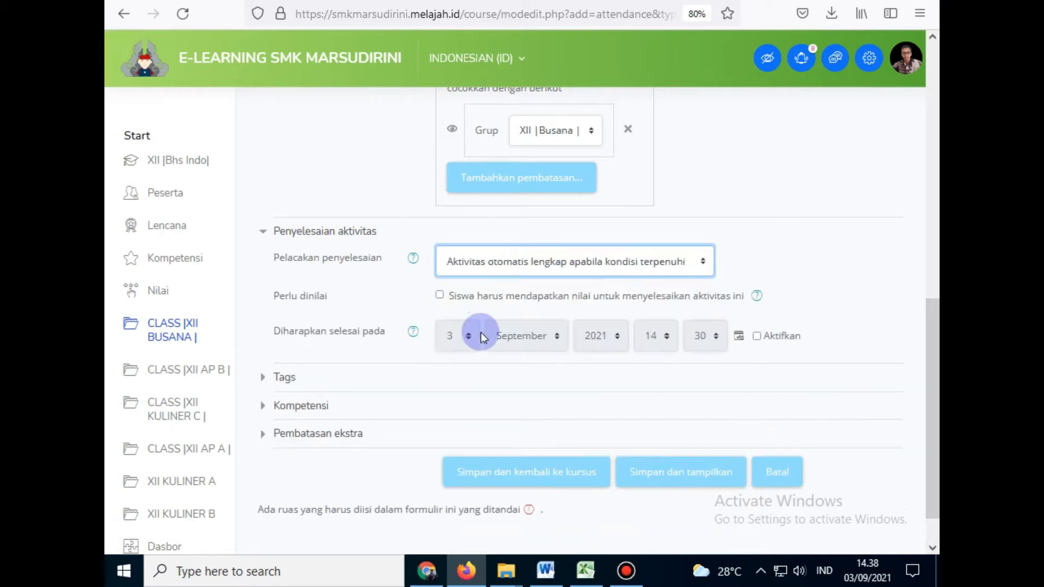
left_click(522, 263)
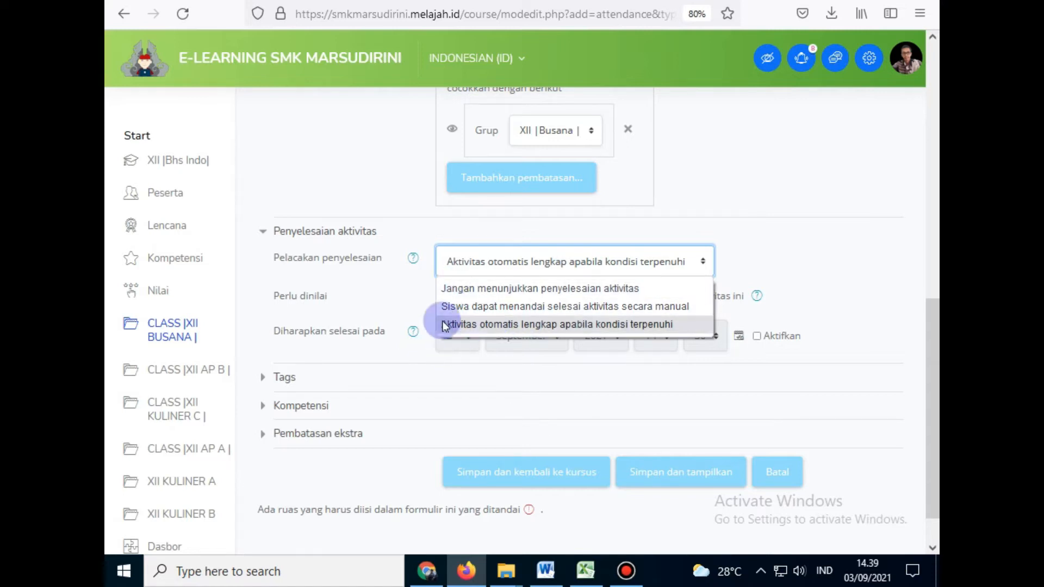
left_click(470, 290)
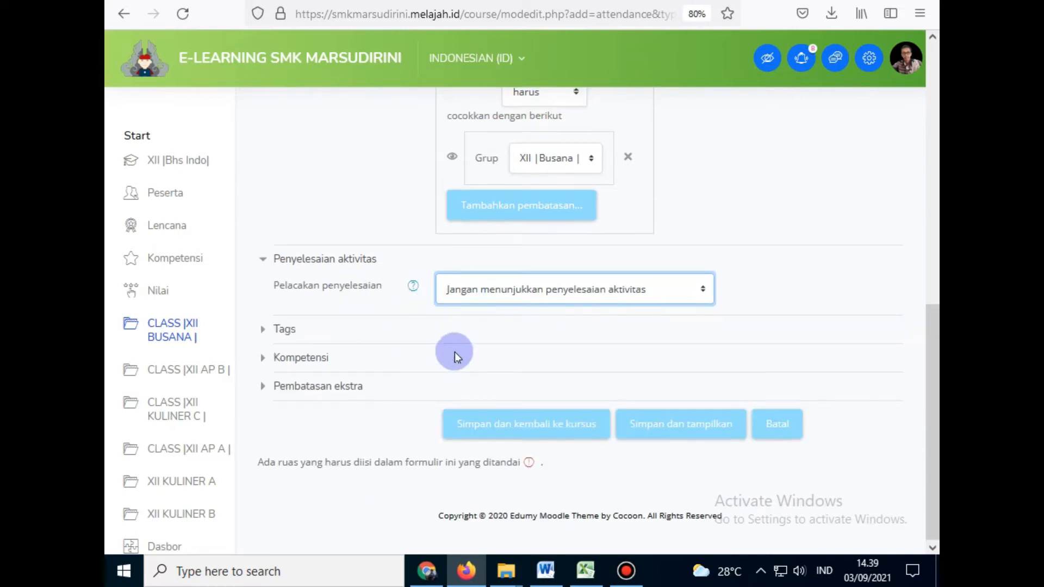
Step: Save the attendance activity with 'Simpan dan tampilkan'
scroll(454, 348, "up", 3)
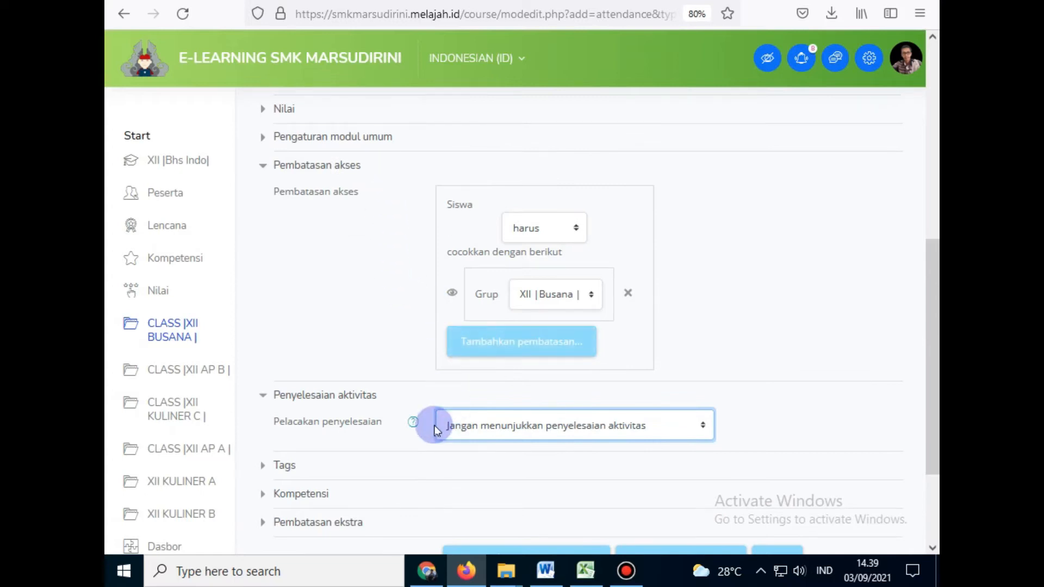
scroll(429, 419, "down", 2)
scroll(592, 405, "down", 2)
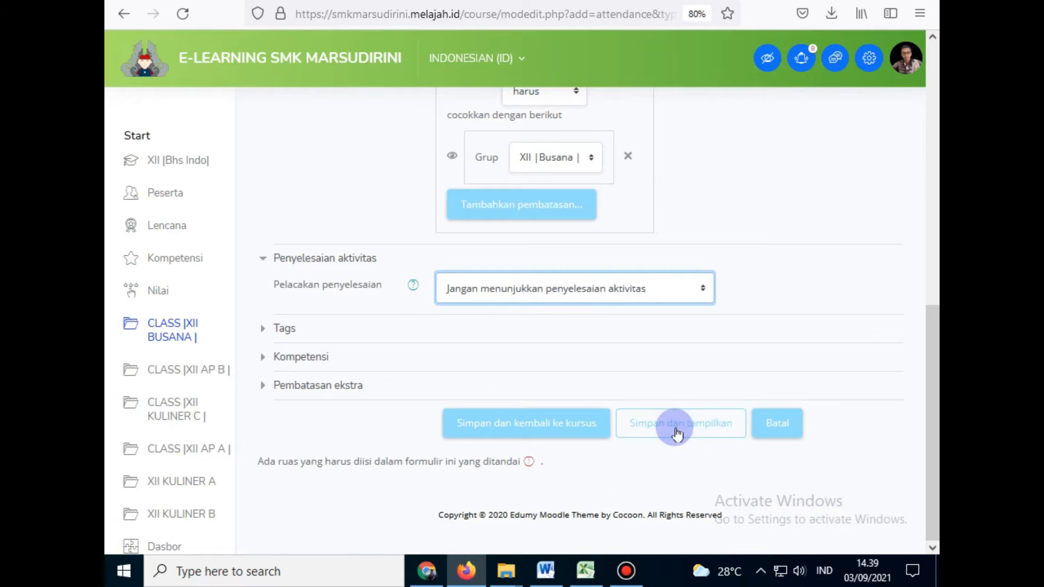
left_click(652, 427)
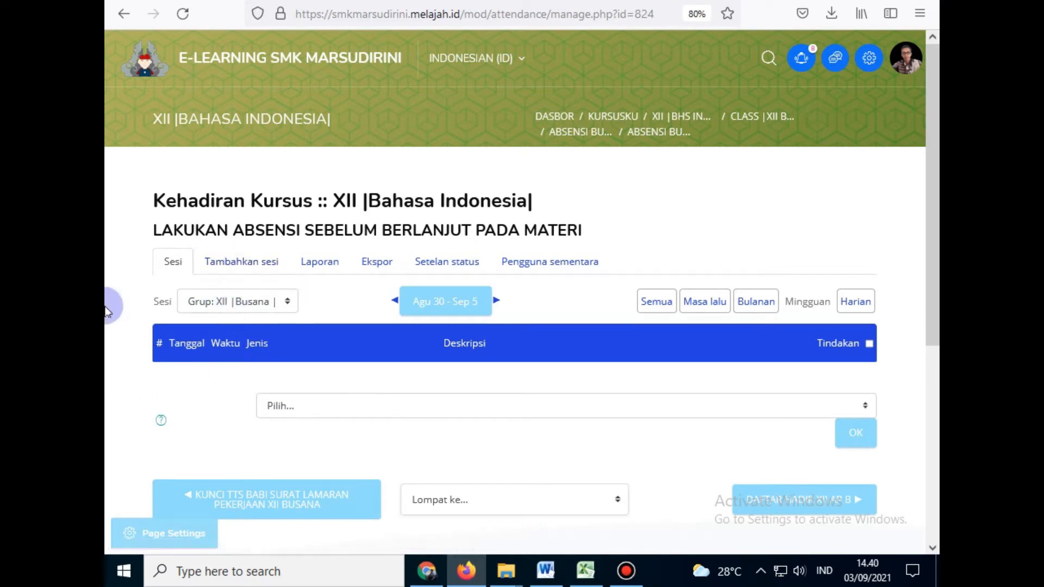
Step: Zoom the loaded attendance page to 90% with Ctrl++
key("ctrl+plus")
Step: Start a new session for the student group XII |Busana|
left_click(287, 353)
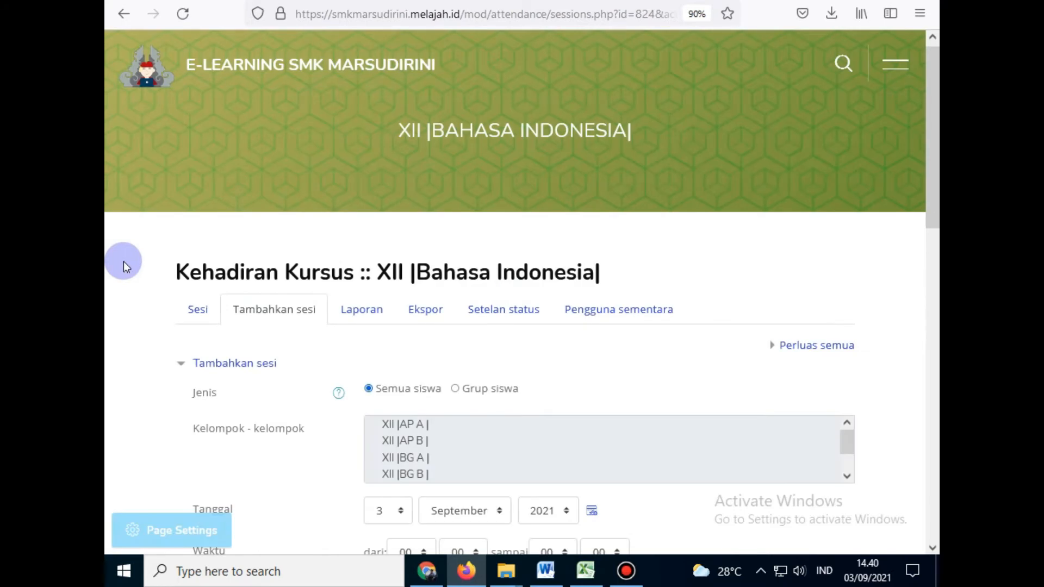
scroll(123, 262, "down", 5)
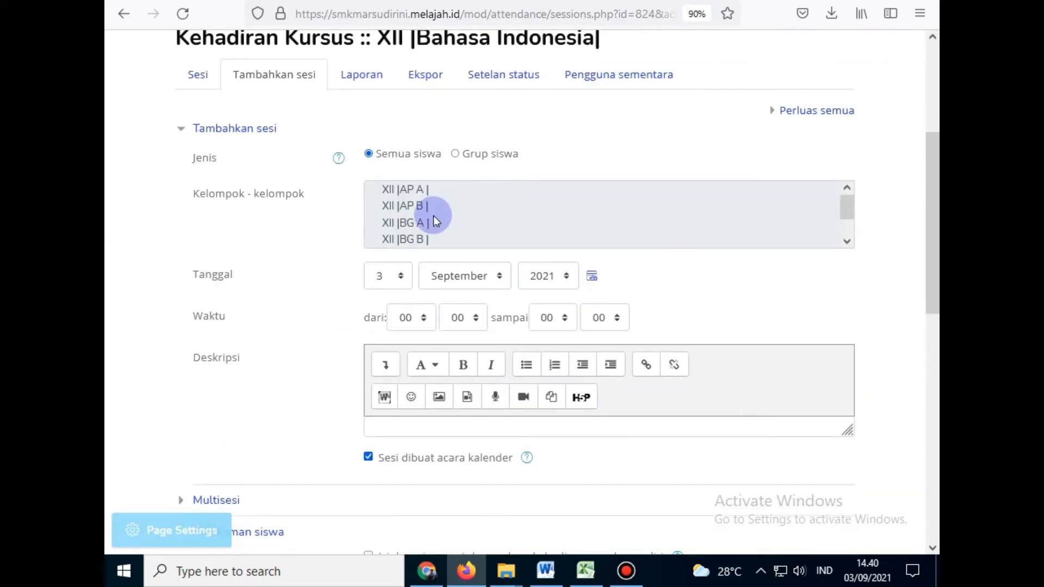
left_click(487, 160)
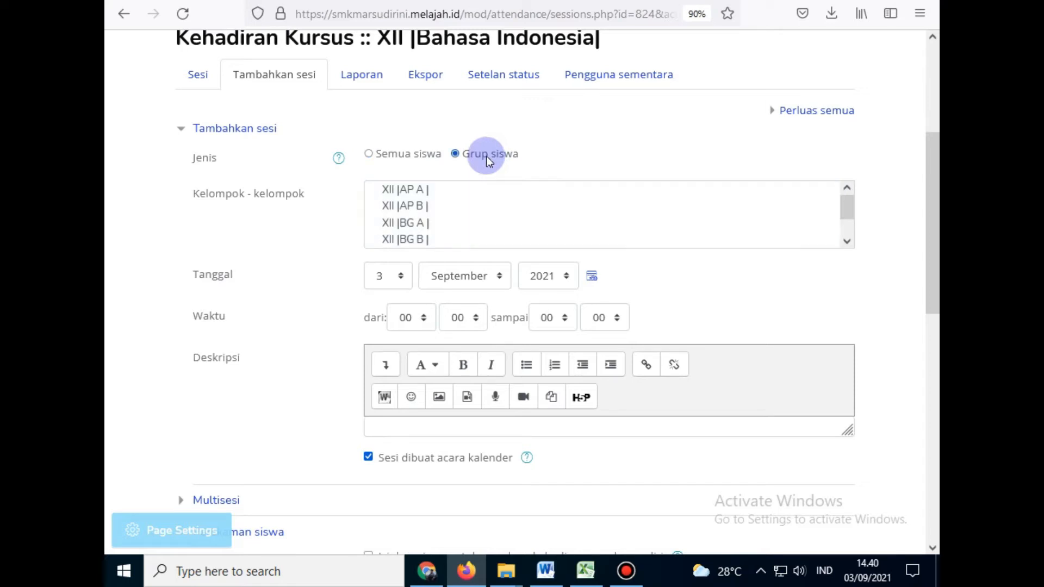
scroll(443, 218, "down", 1)
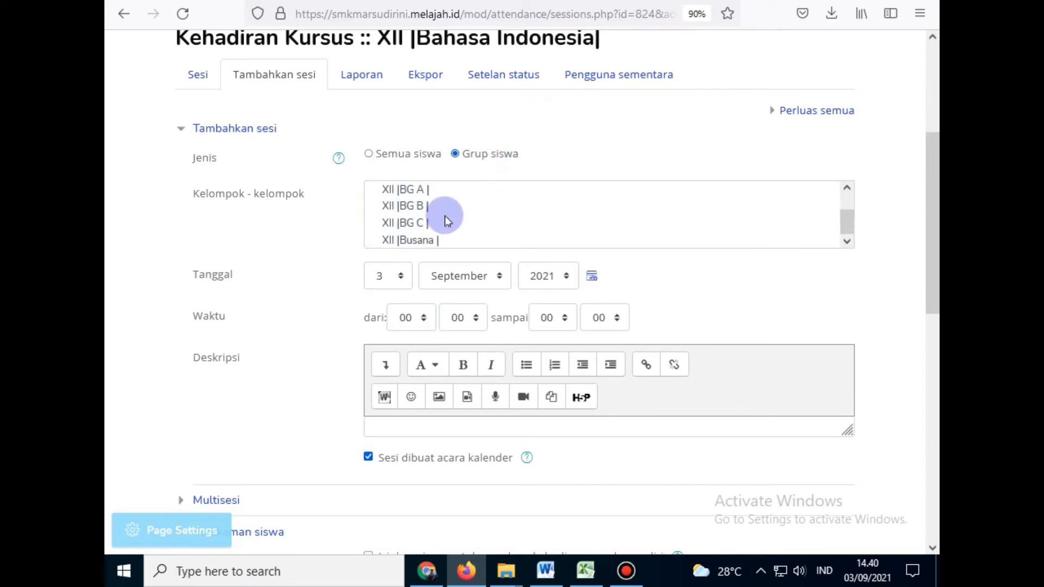
left_click(399, 242)
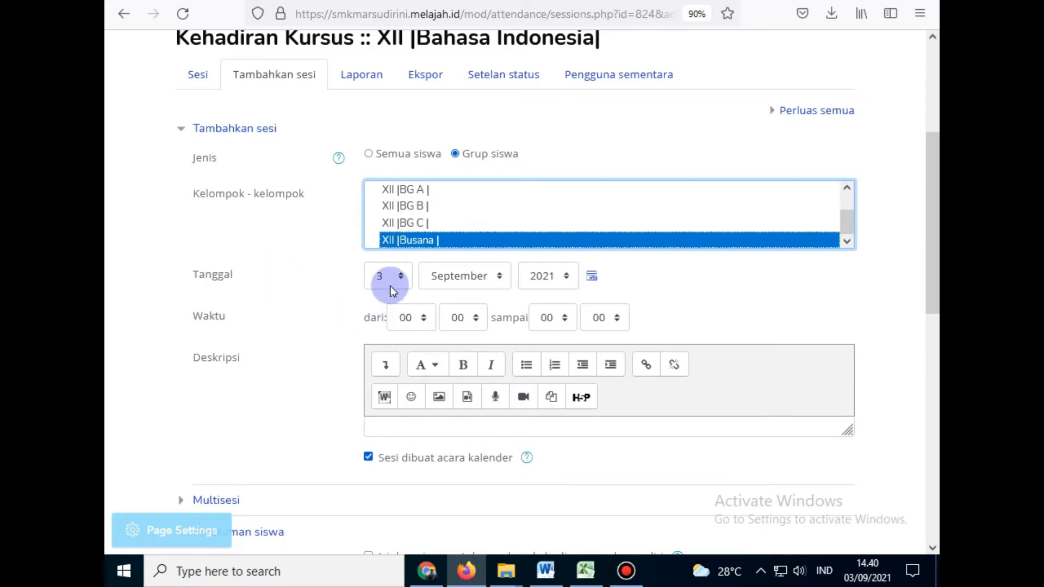
Step: Set the session date to 4 September 2021, from 08:00 to 12:00
left_click(867, 570)
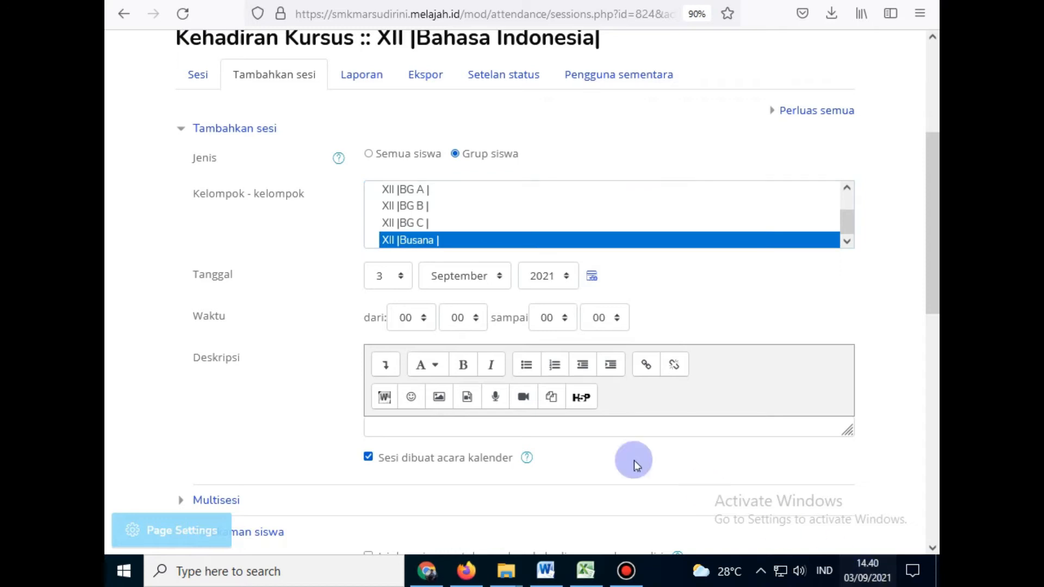
left_click(143, 389)
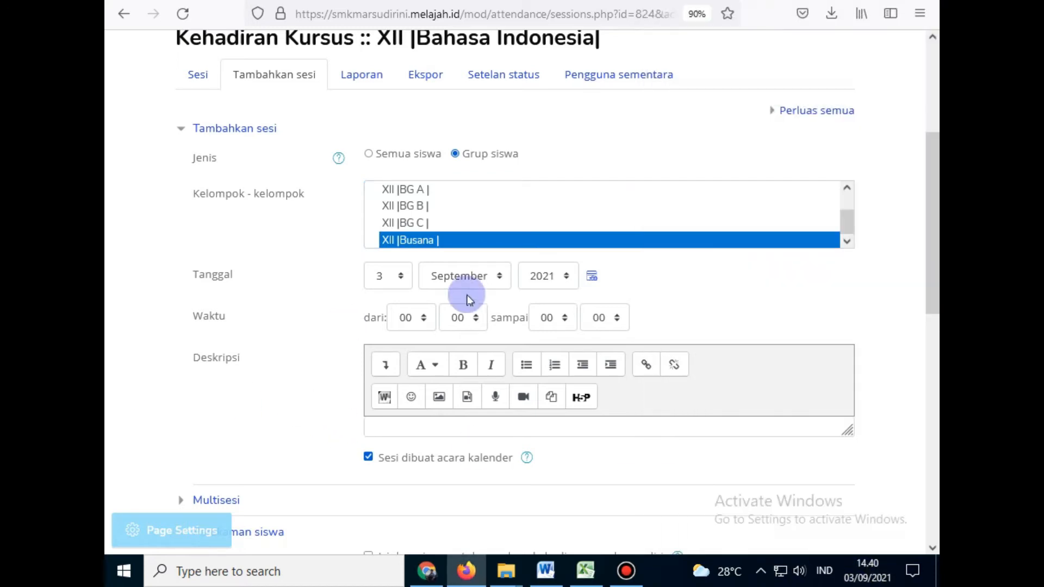
left_click(391, 281)
left_click(384, 360)
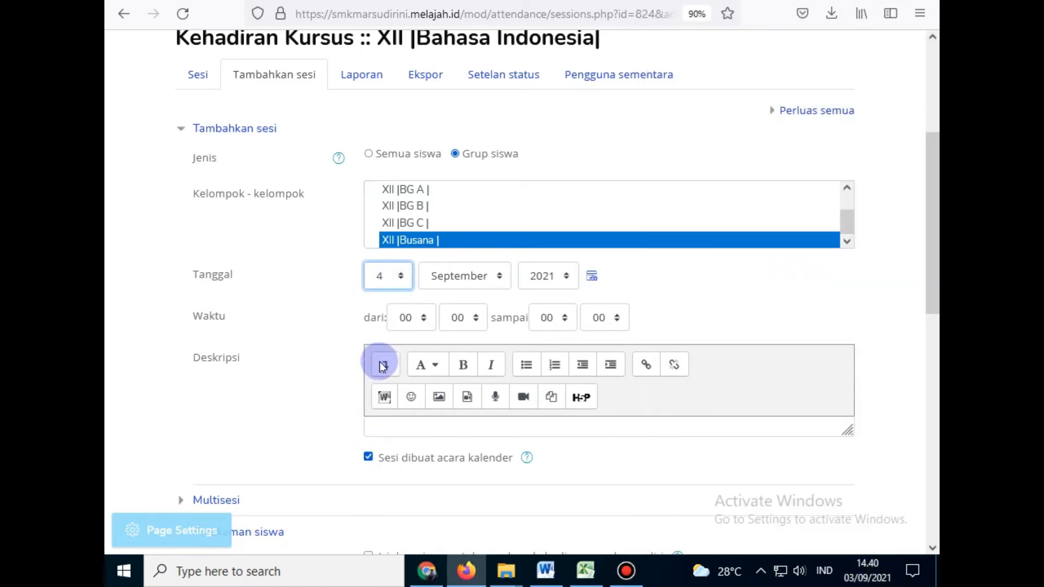
left_click(415, 321)
left_click(401, 202)
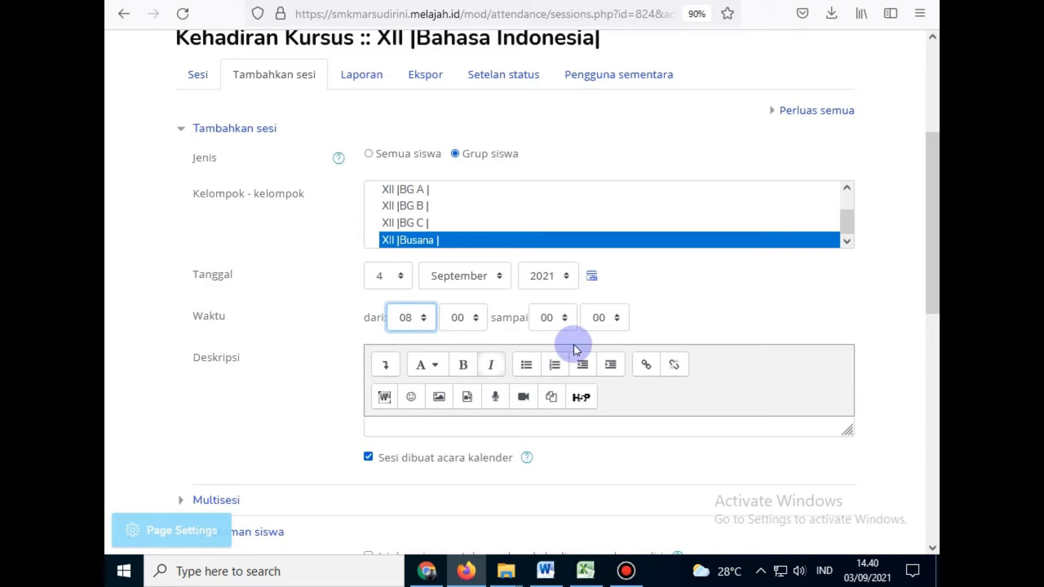
left_click(550, 322)
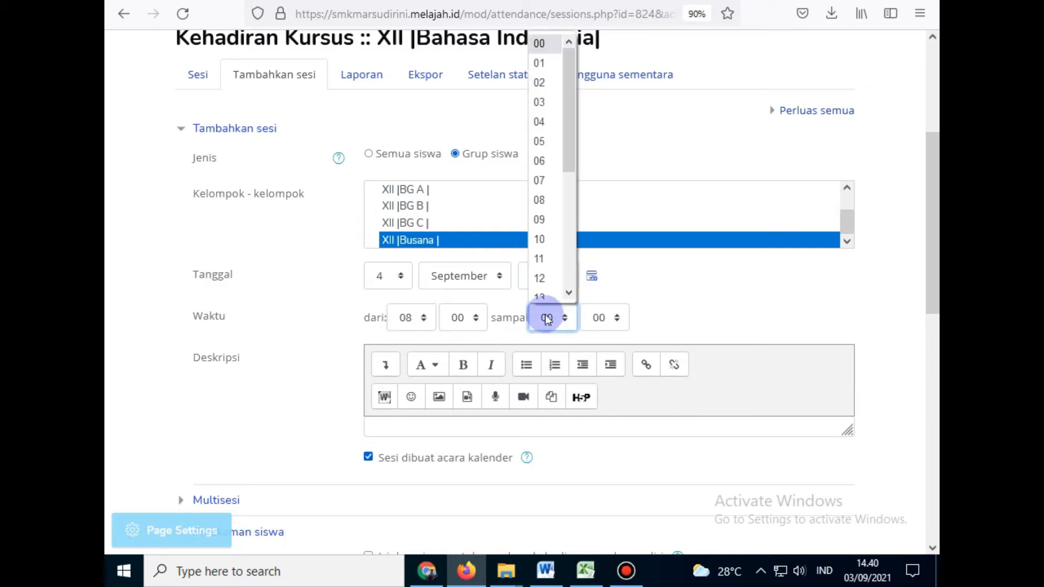
left_click(543, 275)
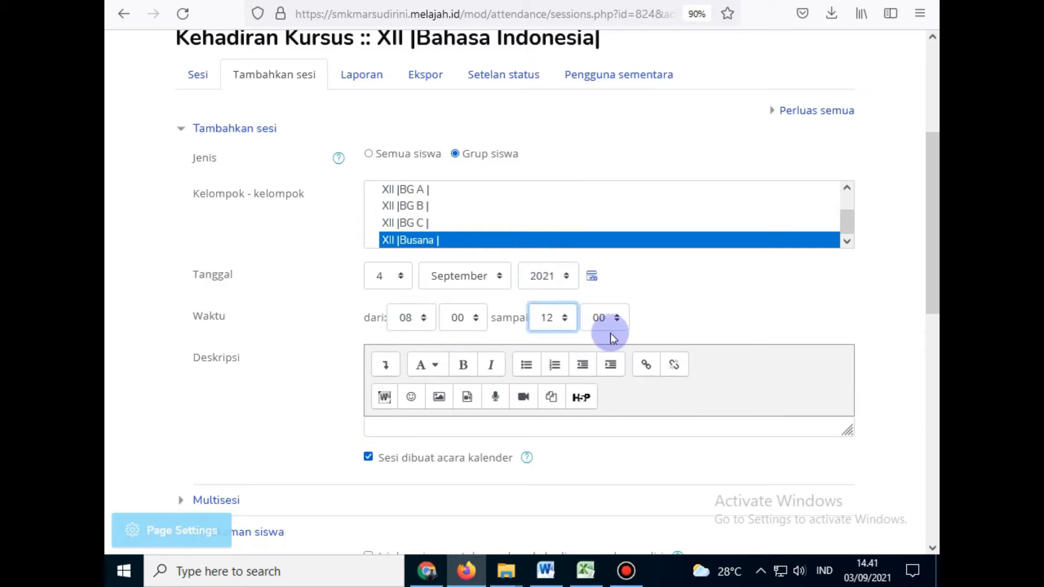
scroll(263, 364, "down", 3)
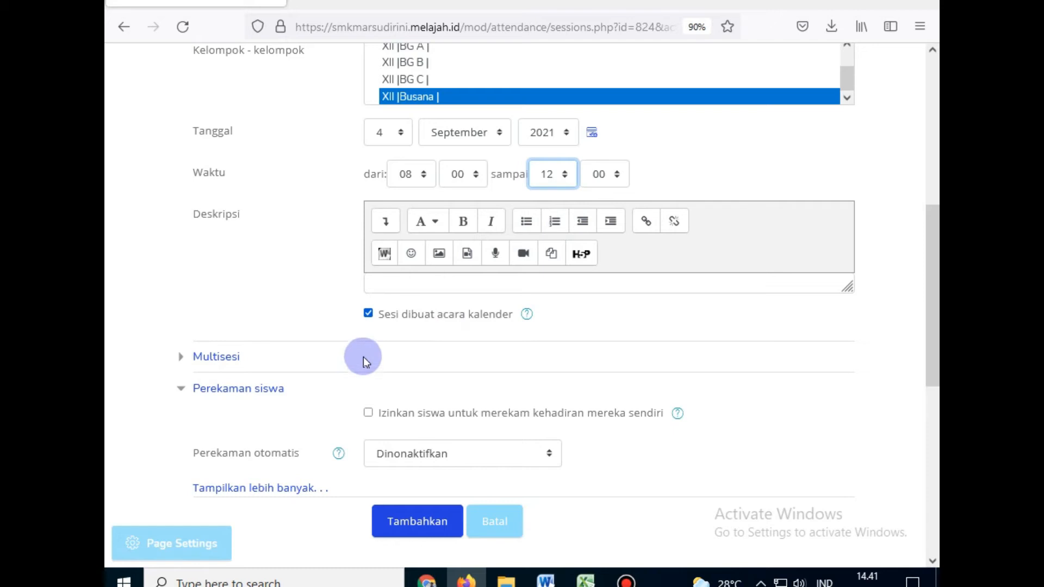
Step: Write the session description 'LAKUKAN ABSENSI SEBELUM BERLANJUT PADA MATERI'
left_click(392, 285)
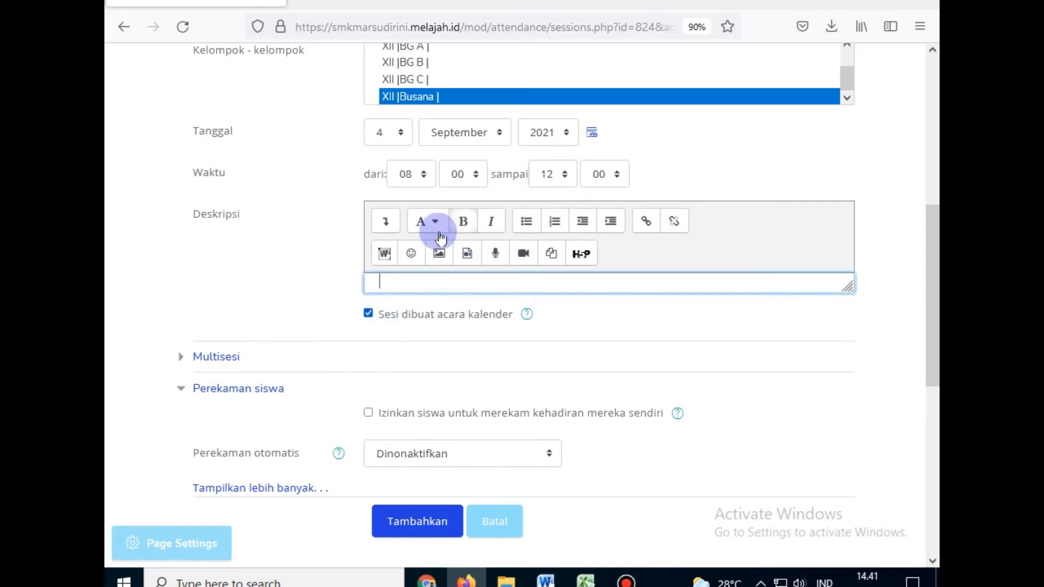
left_click(439, 230)
left_click(402, 279)
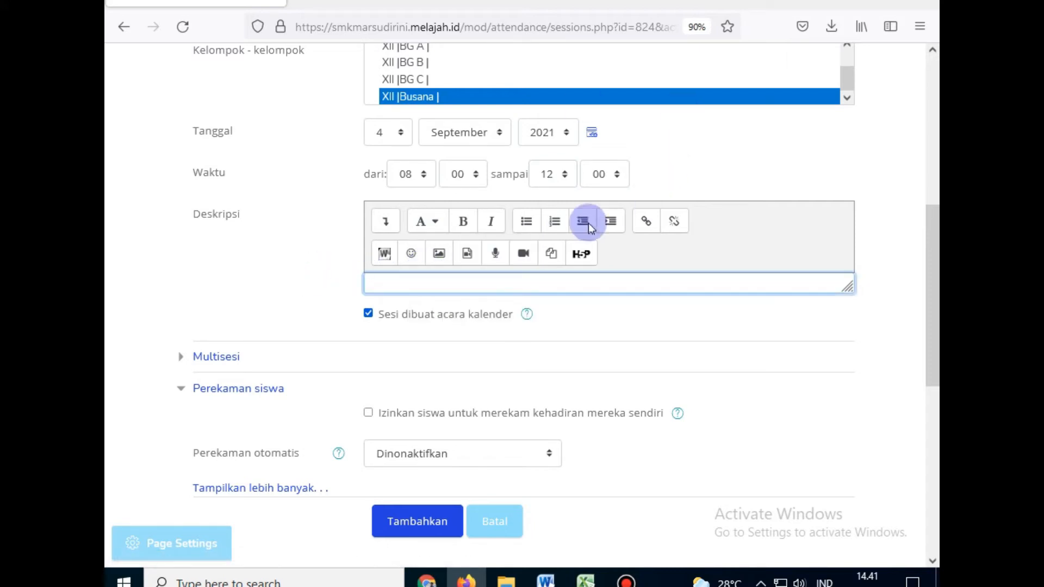
left_click(484, 279)
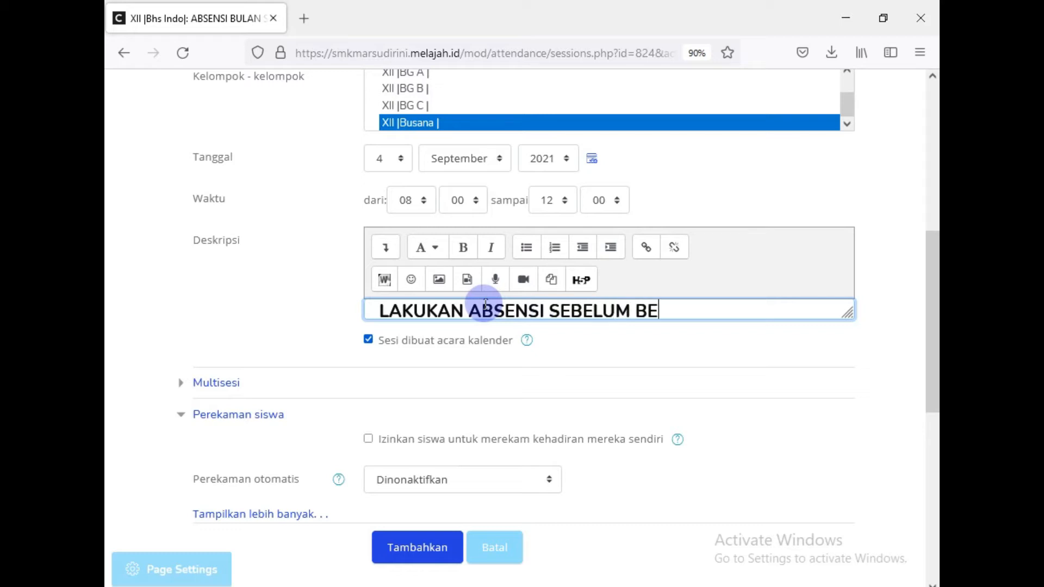
type("PADA MATER")
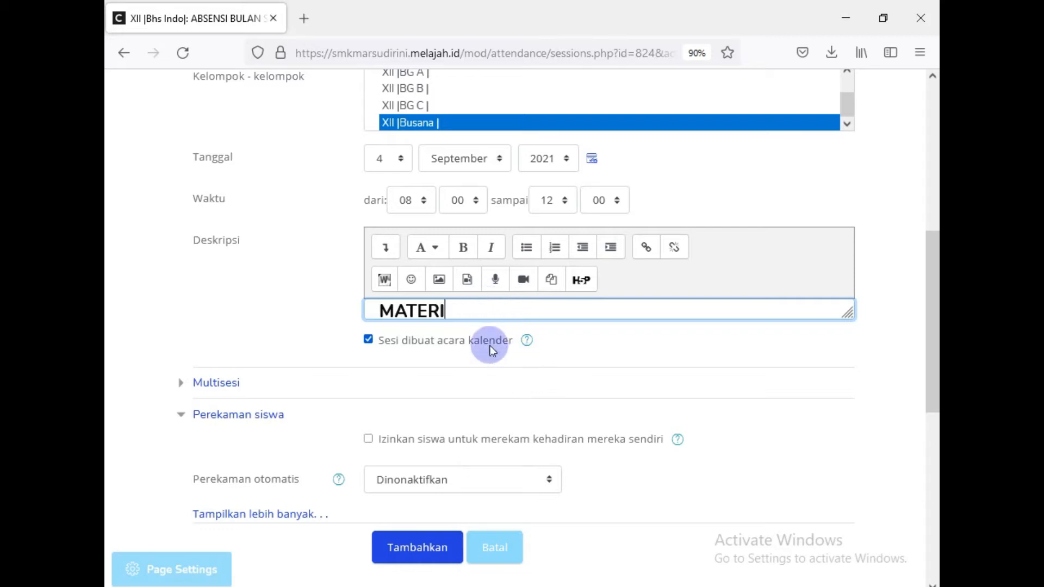
scroll(216, 330, "up", 4)
scroll(217, 324, "down", 3)
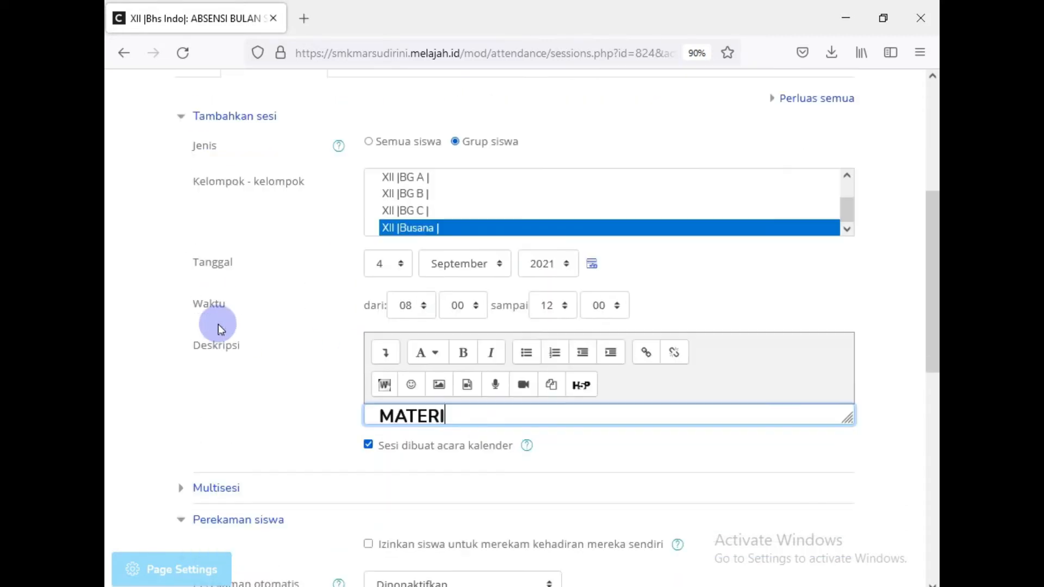
scroll(217, 324, "down", 2)
scroll(286, 337, "down", 2)
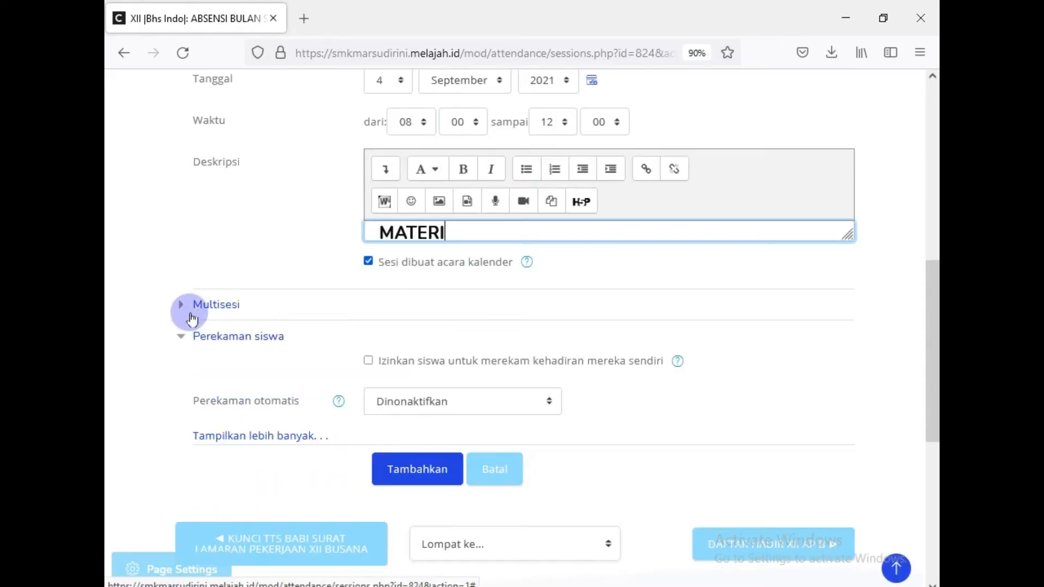
Step: Turn on repeating the session every Saturday at a 1-week interval
left_click(182, 309)
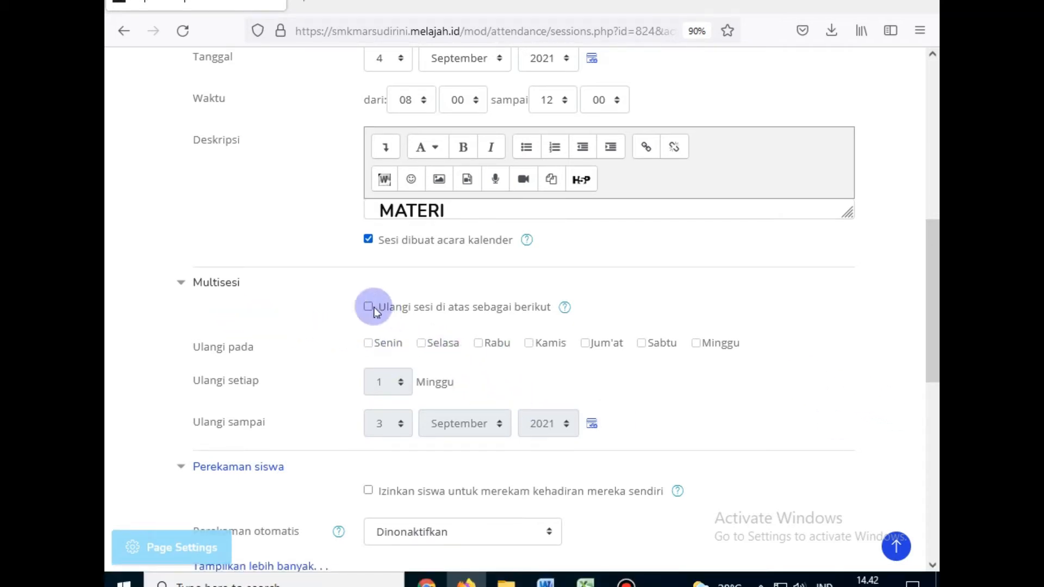
key("ctrl+plus")
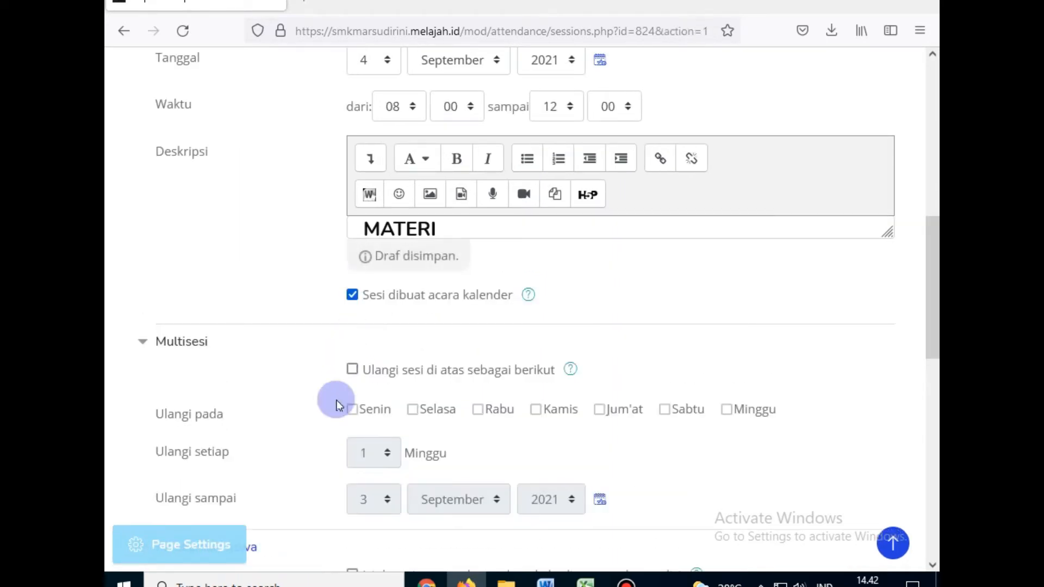
left_click(352, 370)
scroll(474, 363, "down", 2)
scroll(476, 359, "down", 4)
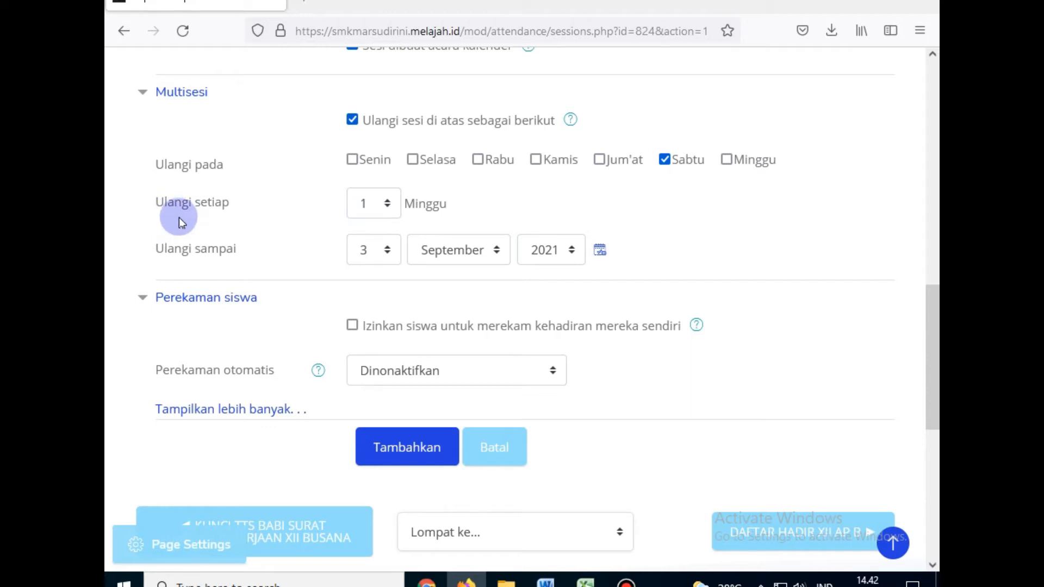
left_click(376, 216)
left_click(376, 214)
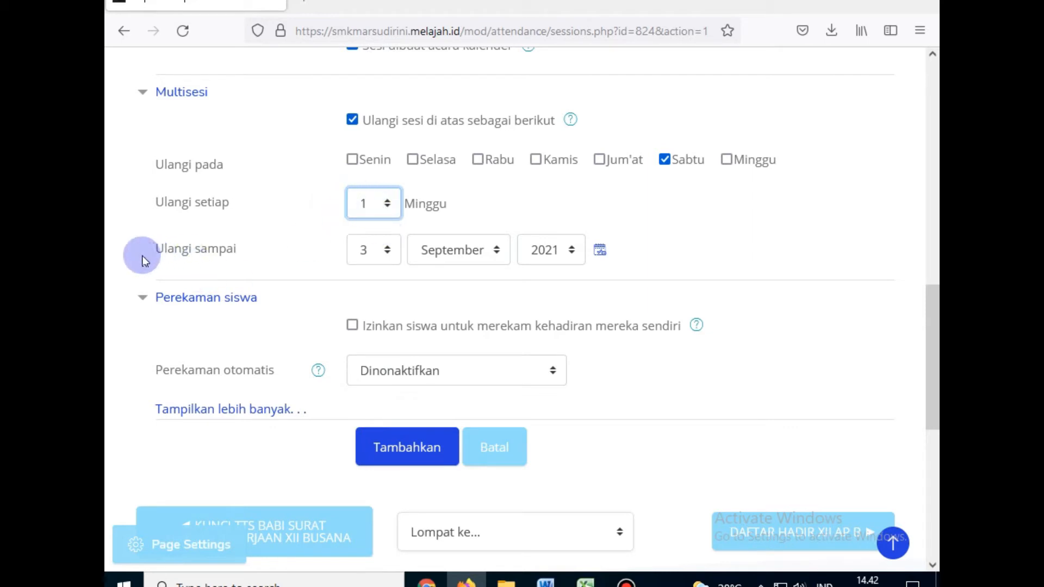
Step: Set the repeat end date to 30 September 2021
left_click(366, 263)
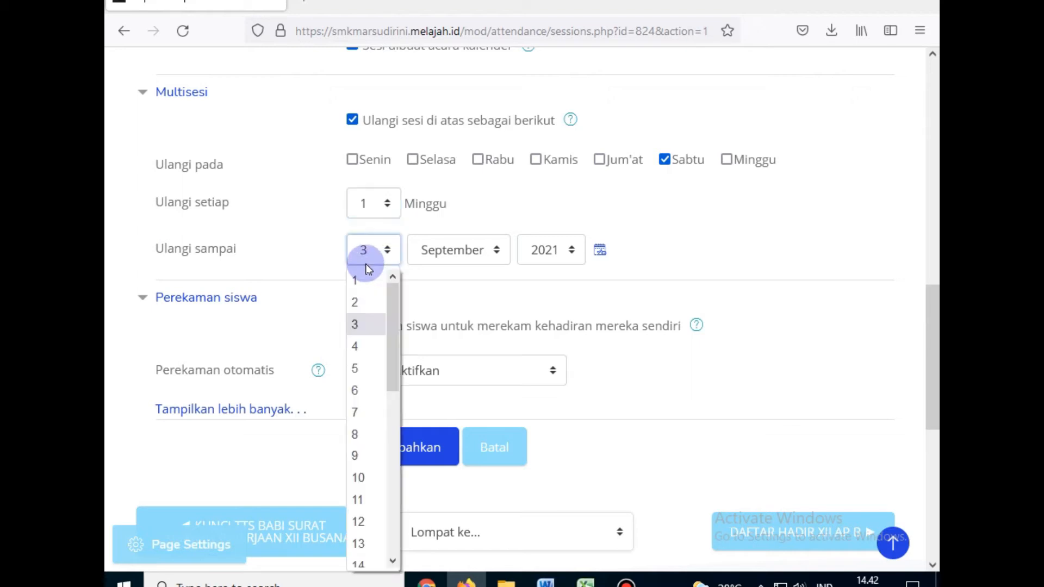
left_click_drag(394, 329, 393, 518)
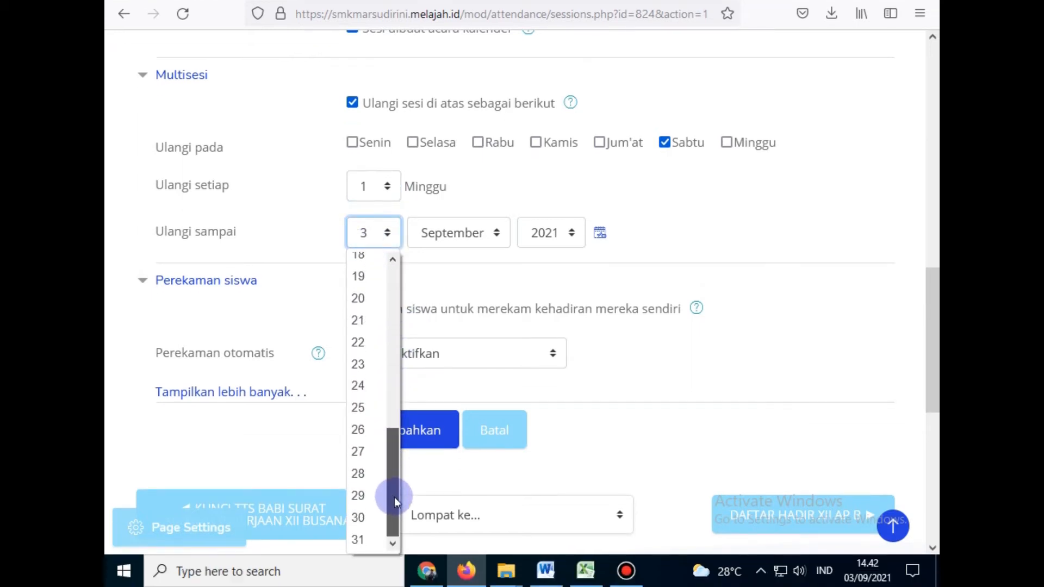
left_click(867, 570)
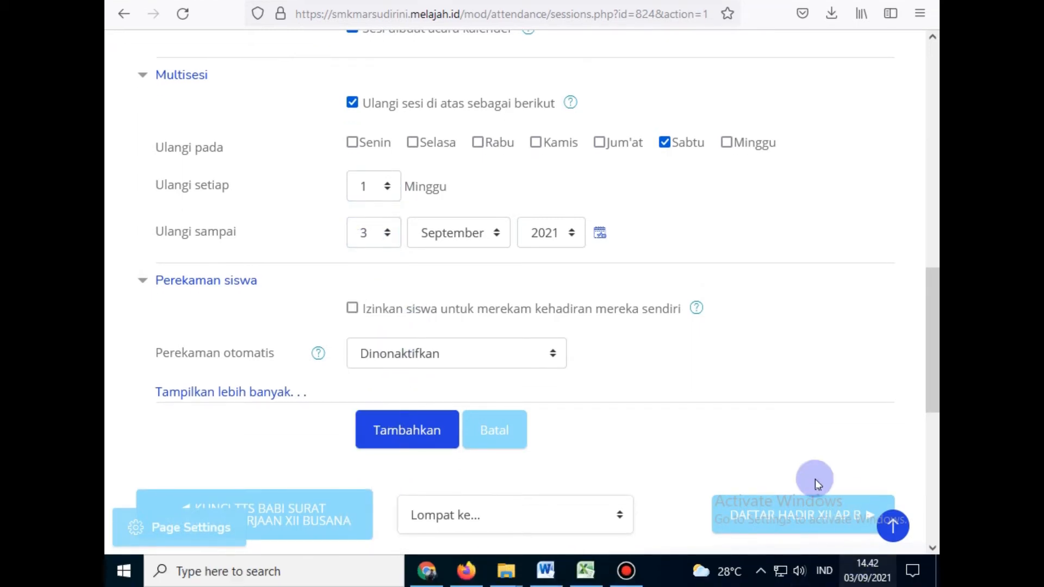
left_click(142, 305)
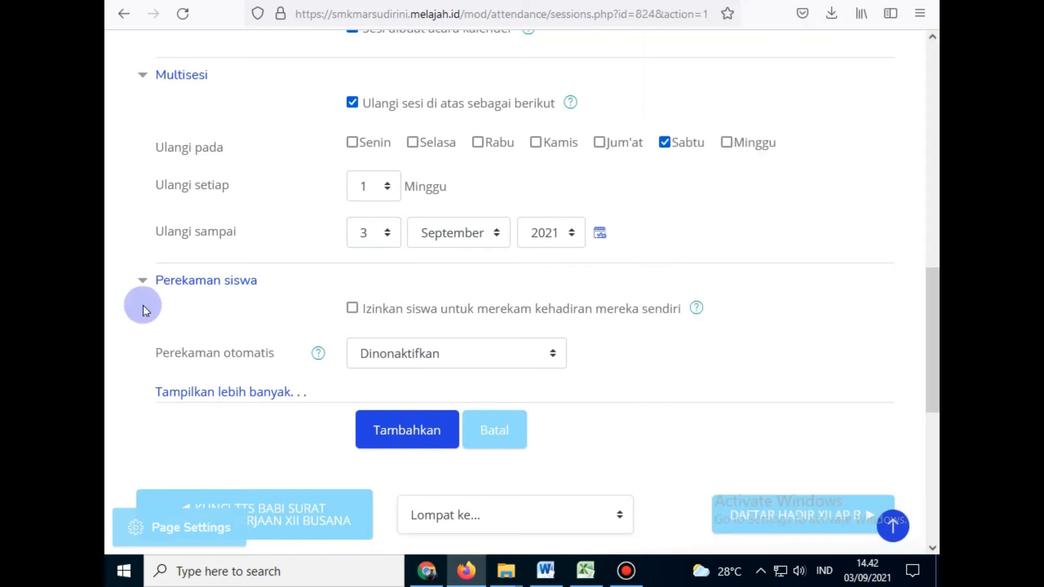
left_click(361, 232)
scroll(397, 457, "down", 6)
left_click(357, 517)
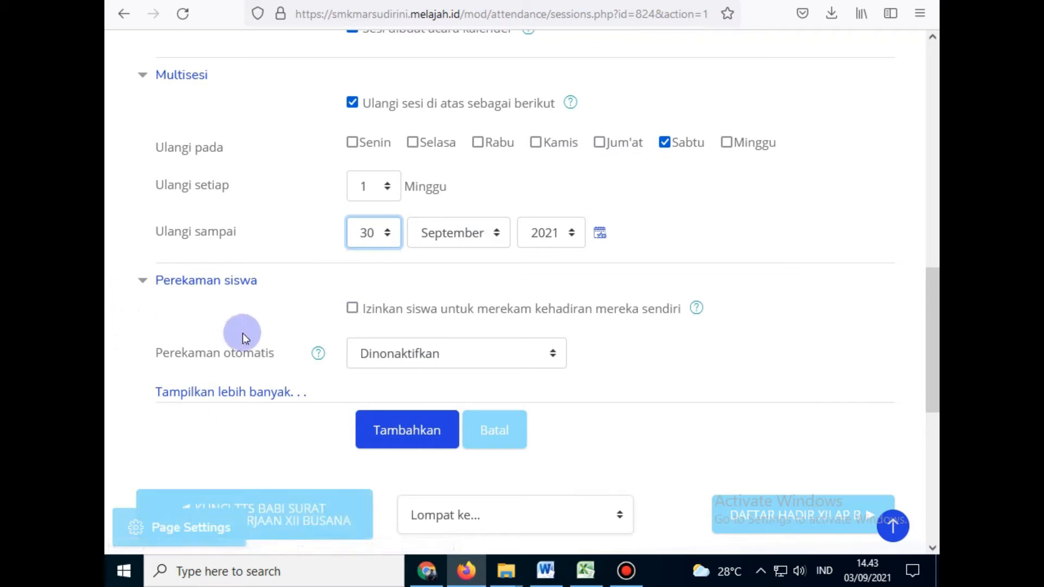
scroll(139, 304, "down", 2)
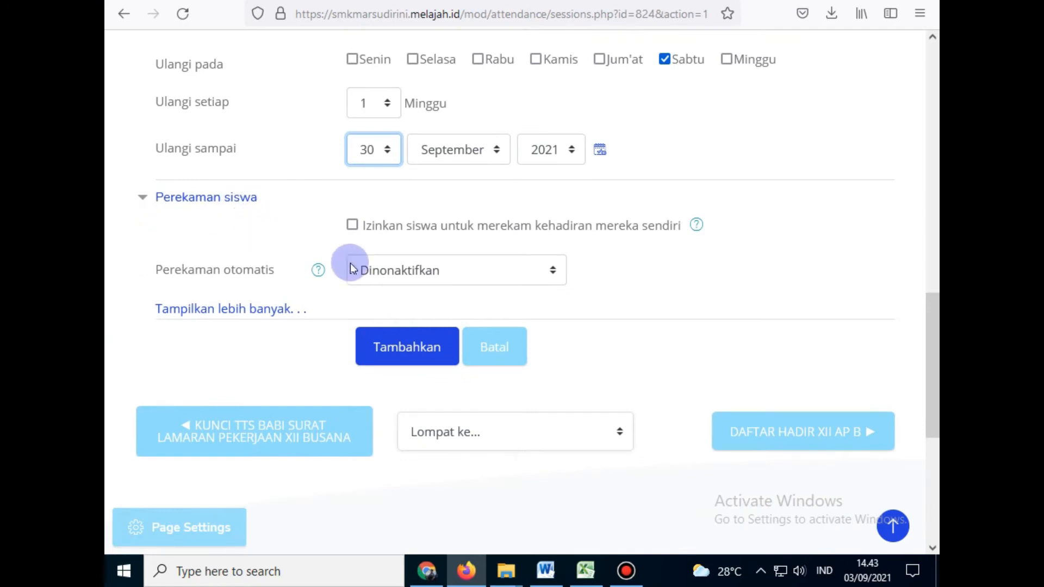
Step: Enable student self-recording and automatic highest status, then create the four sessions
left_click(349, 227)
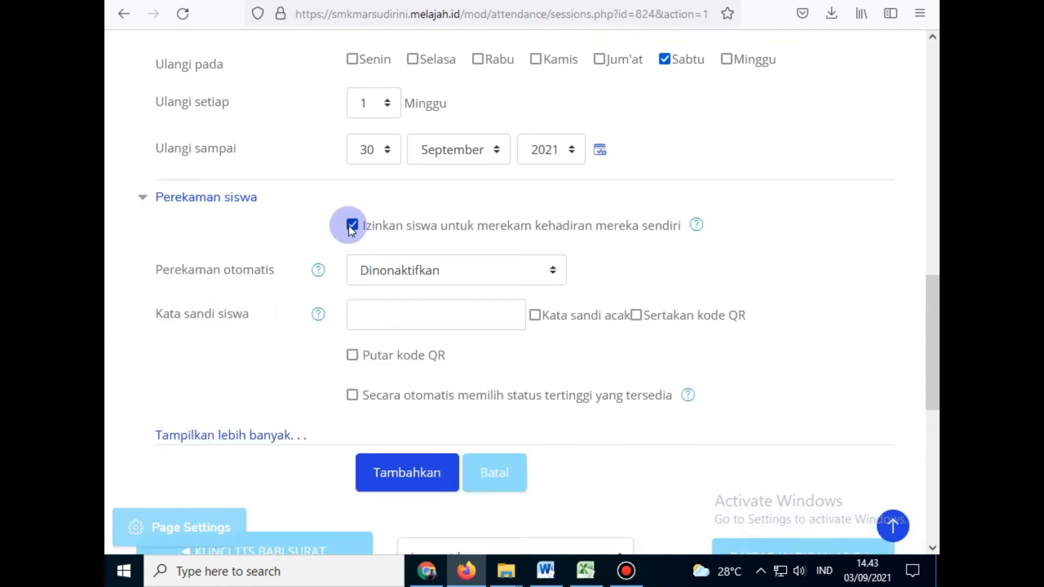
left_click(367, 285)
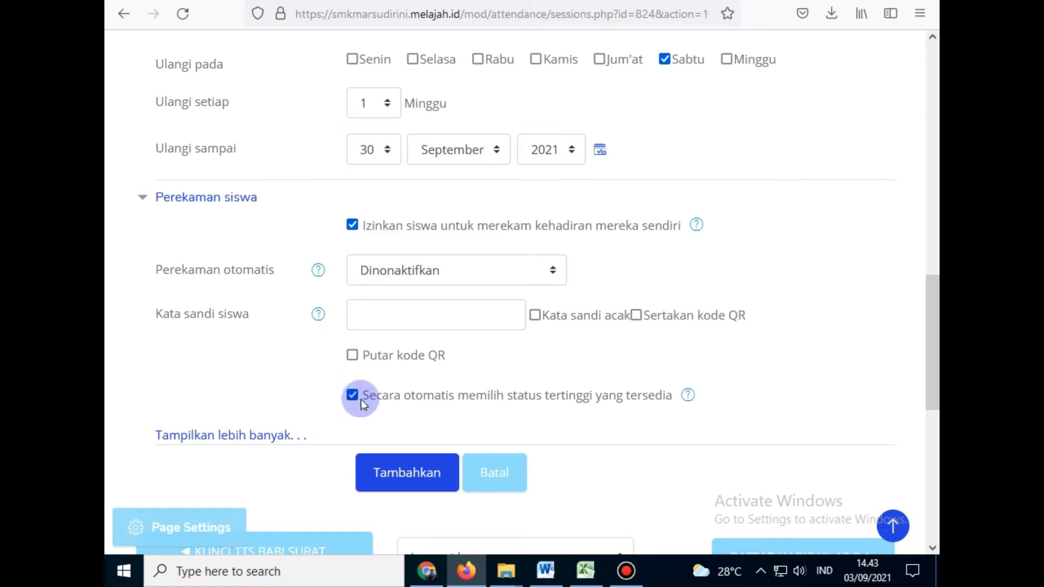
left_click(396, 474)
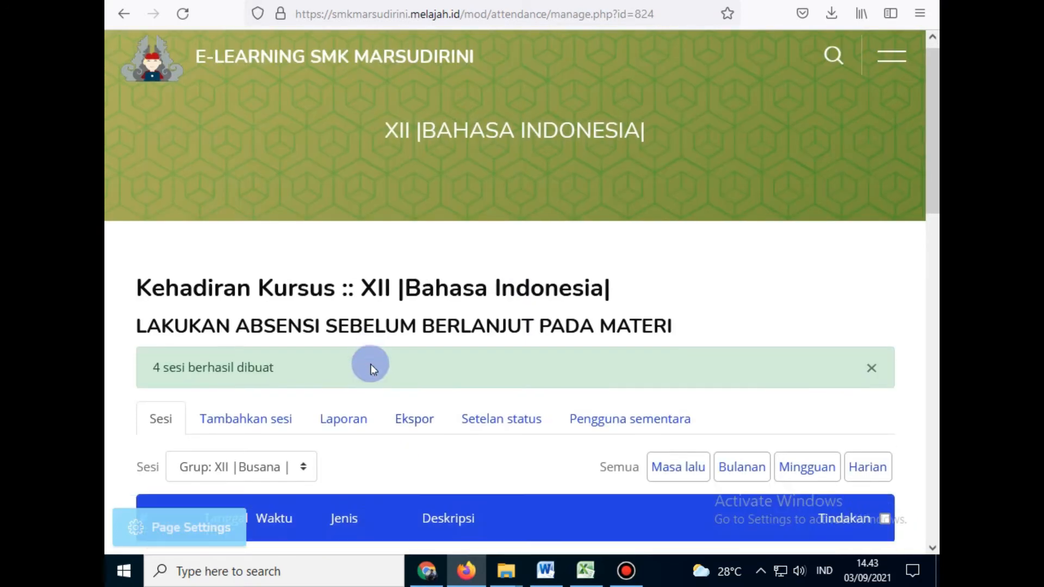
scroll(370, 363, "down", 3)
key("ctrl+minus")
key("ctrl+minus")
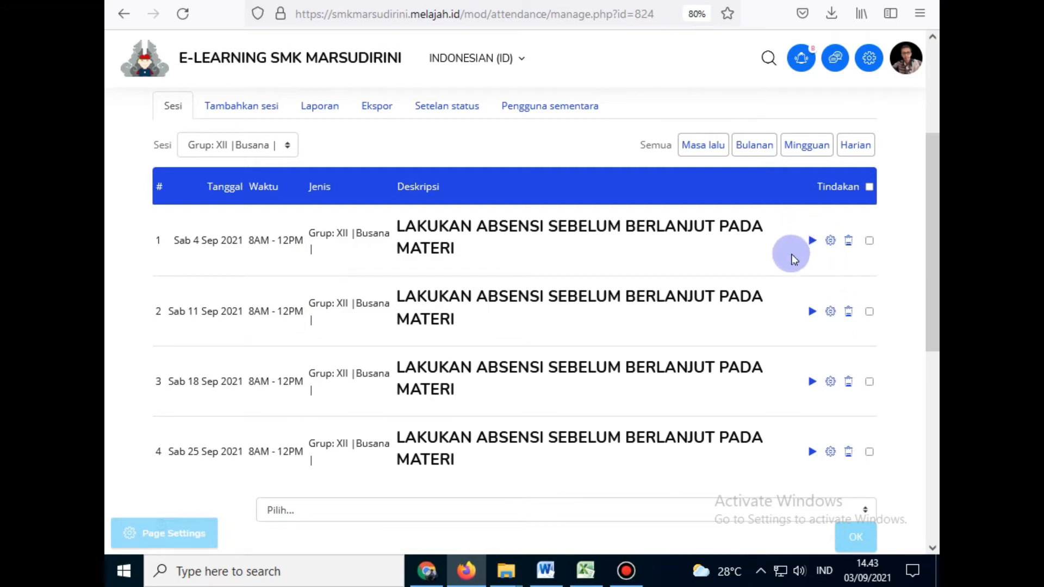
scroll(852, 289, "up", 2)
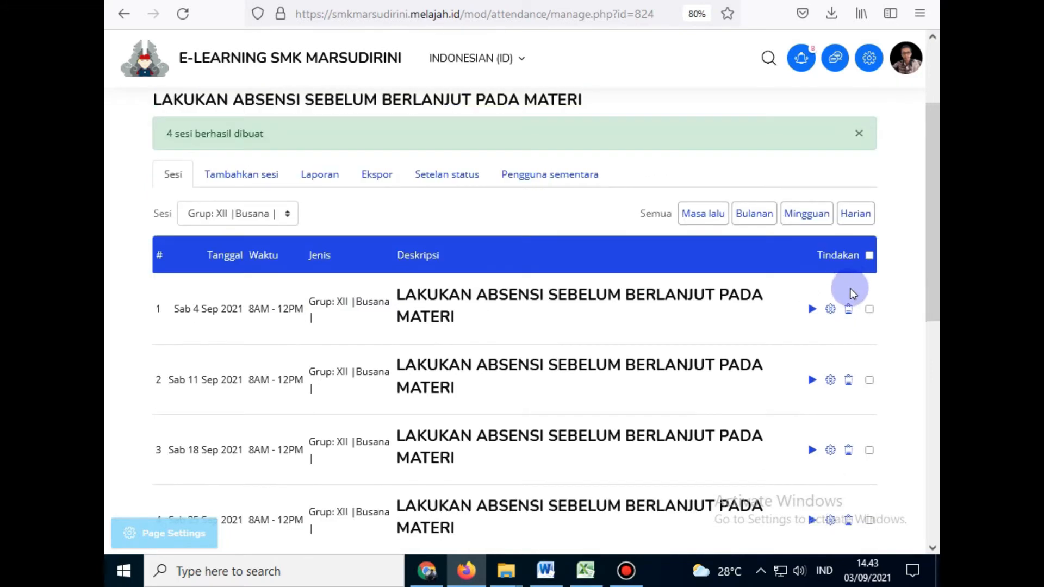
scroll(852, 293, "up", 1, "ctrl")
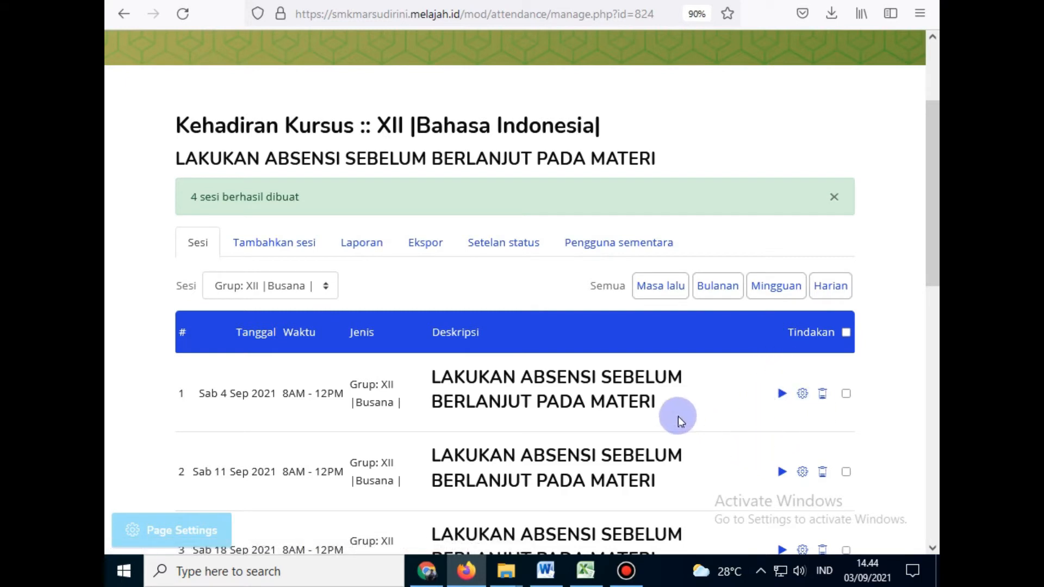
scroll(289, 361, "up", 3)
scroll(290, 370, "down", 2)
scroll(291, 370, "down", 2)
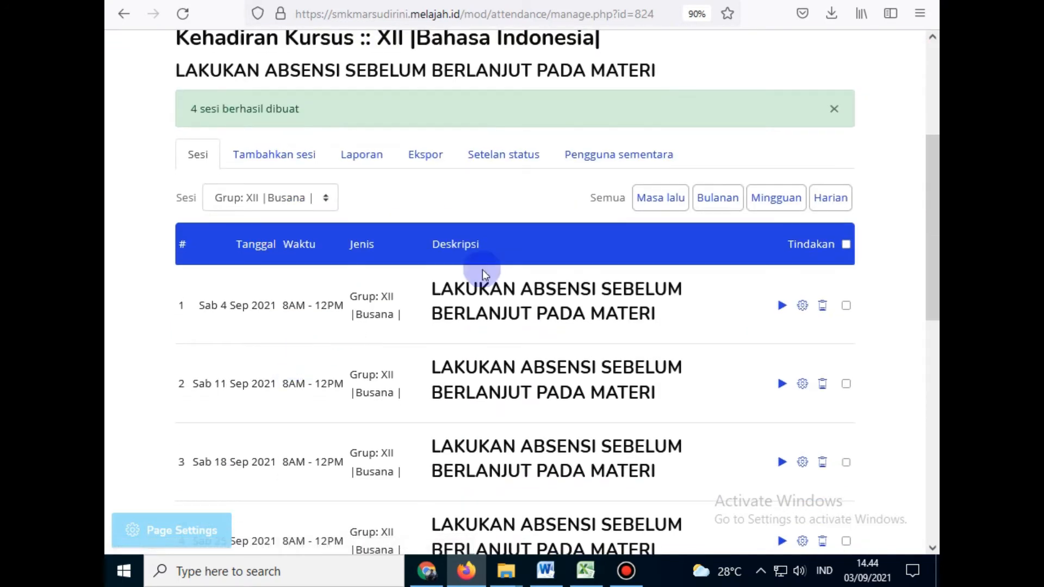
key("ctrl+minus")
key("ctrl+minus")
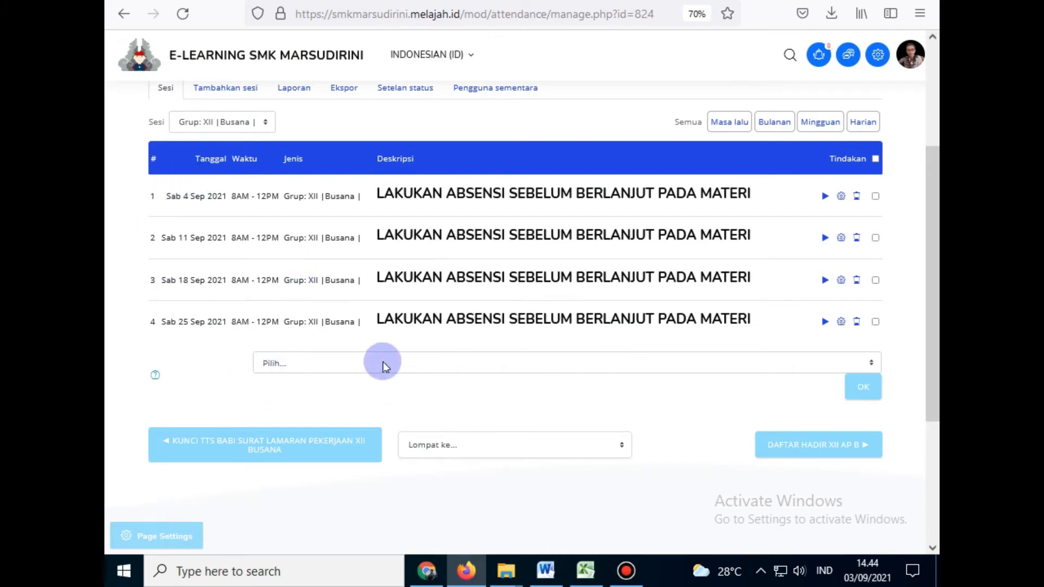
scroll(384, 338, "up", 2)
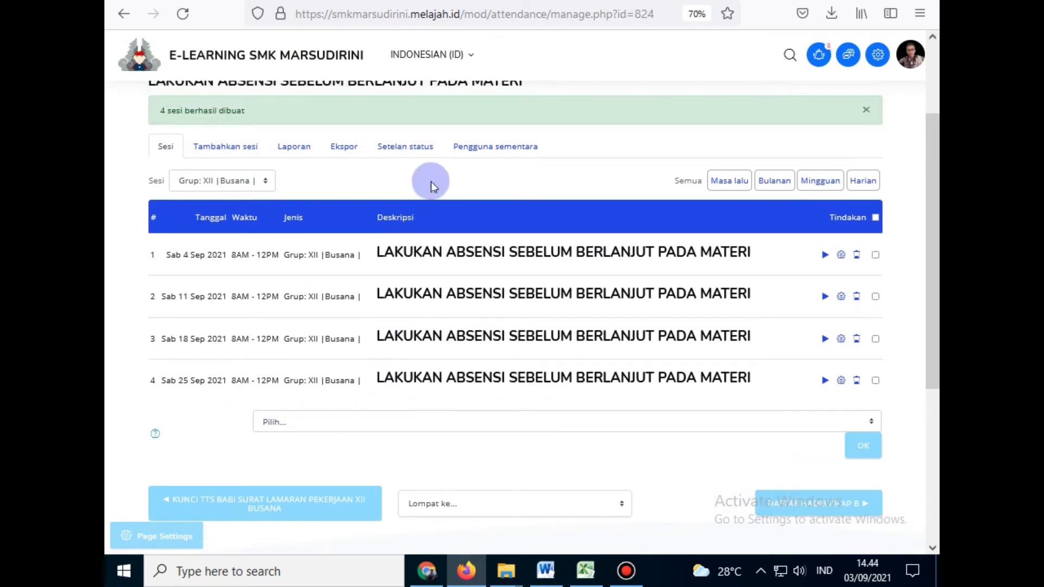
left_click(412, 150)
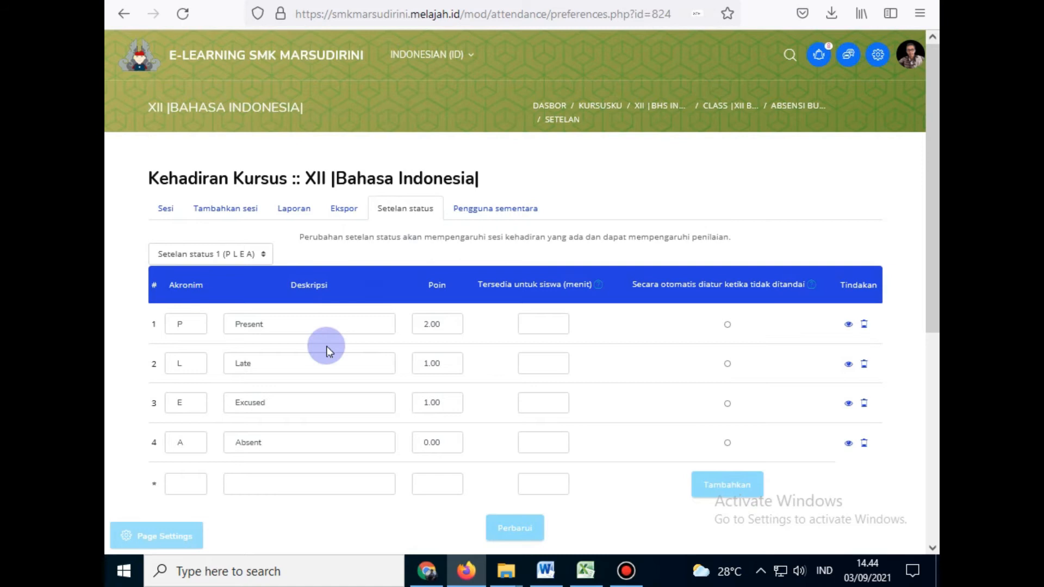
Step: Change status 1 to H/HADIR worth 5 points and status 2 to I/IZIN
scroll(328, 349, "up", 3)
scroll(328, 349, "down", 5)
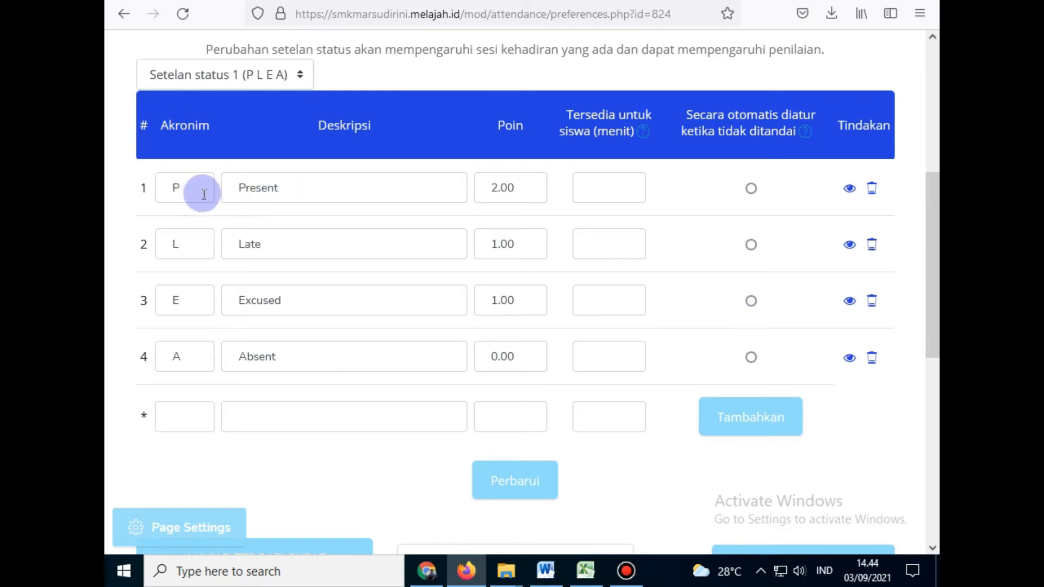
left_click_drag(191, 190, 157, 201)
type("H")
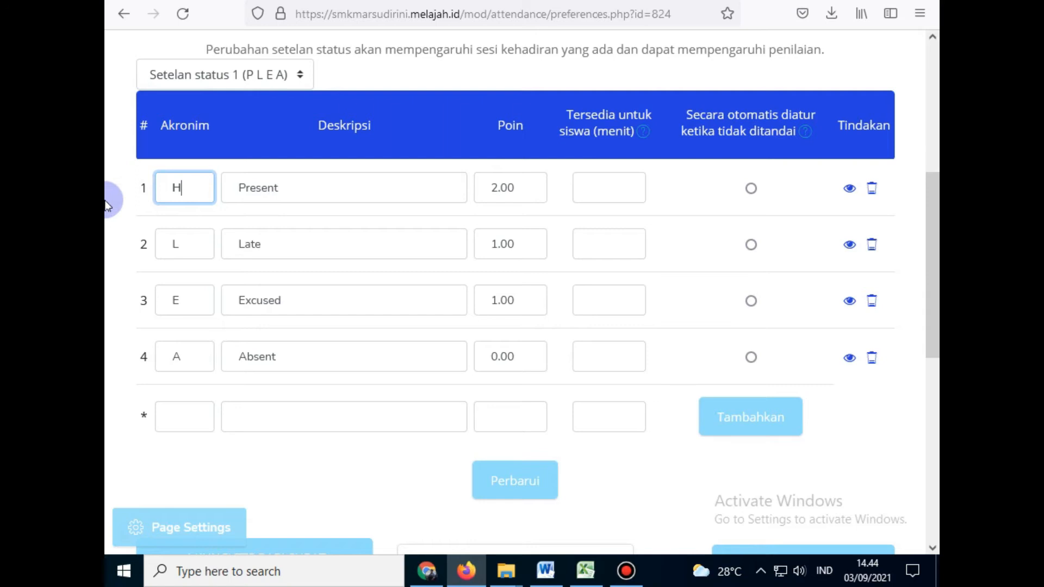
key("Tab")
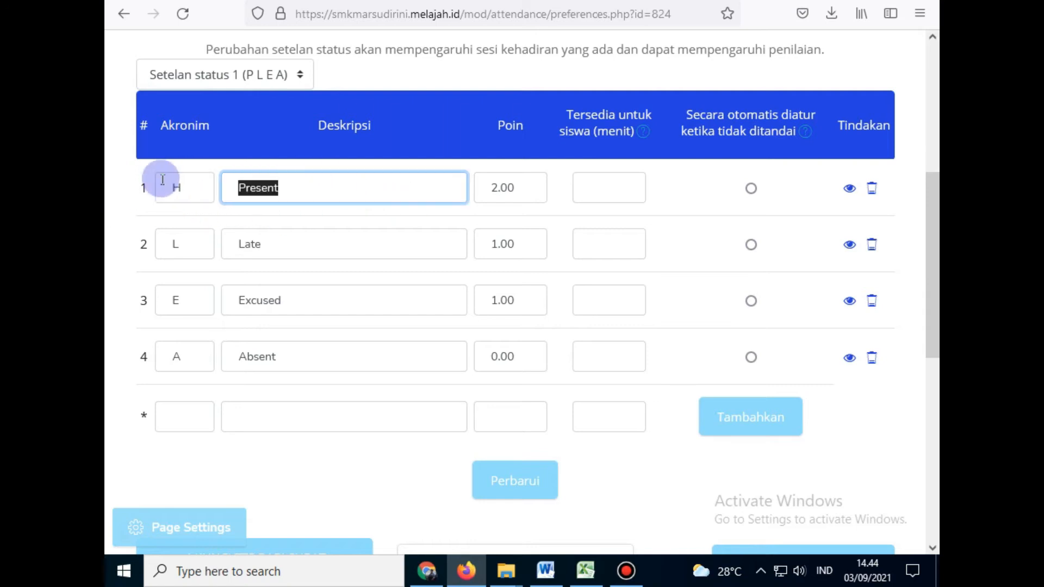
type("HADIR")
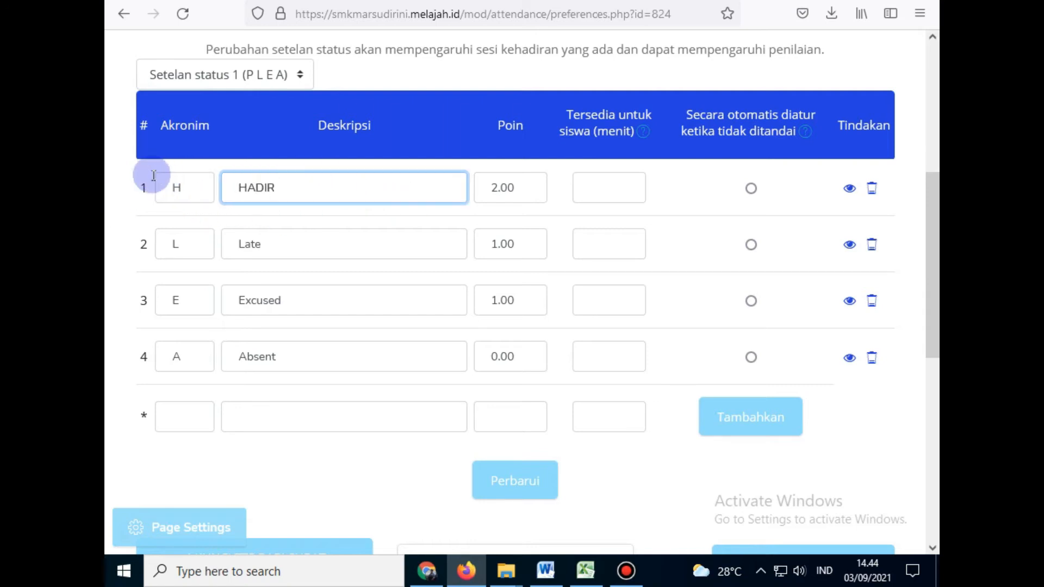
left_click(497, 233)
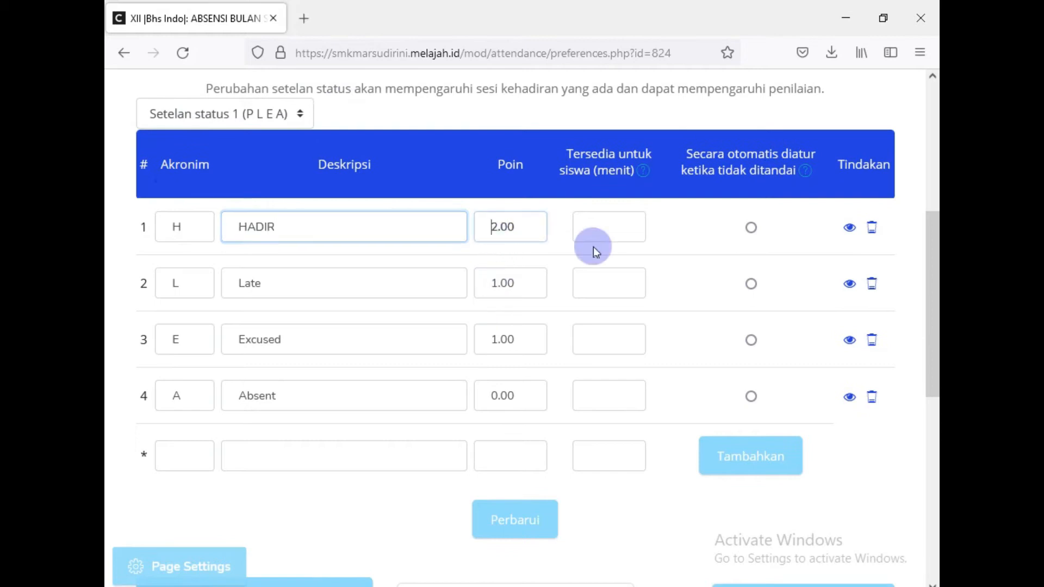
key("BackSpace")
type("5")
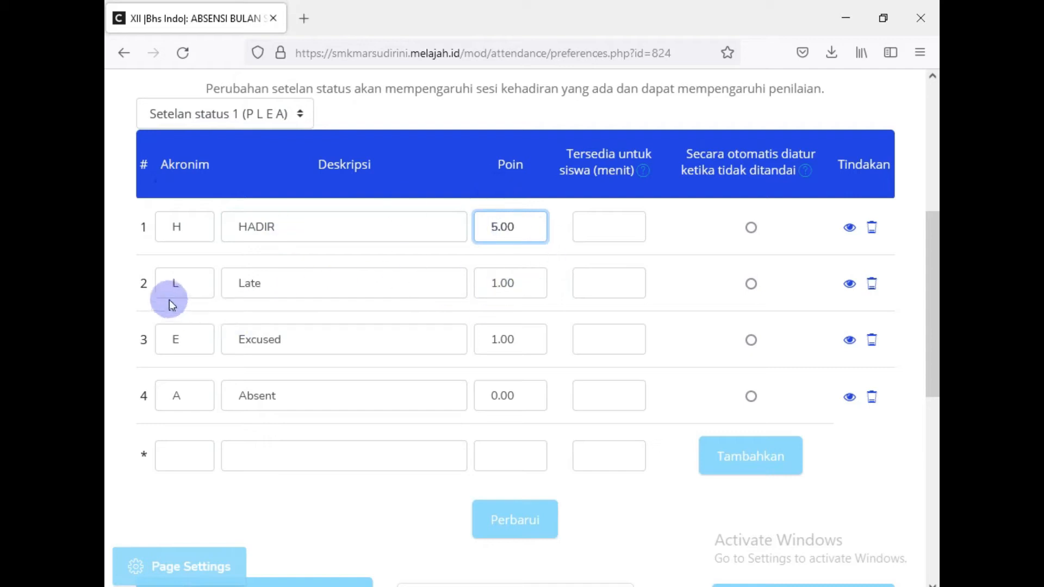
double_click(188, 288)
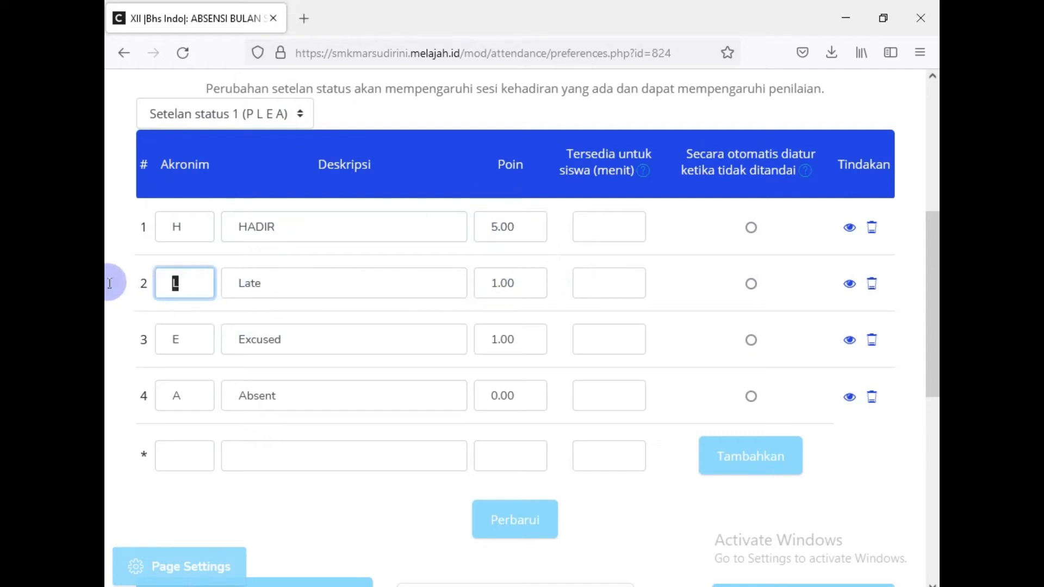
type("I")
key("Tab")
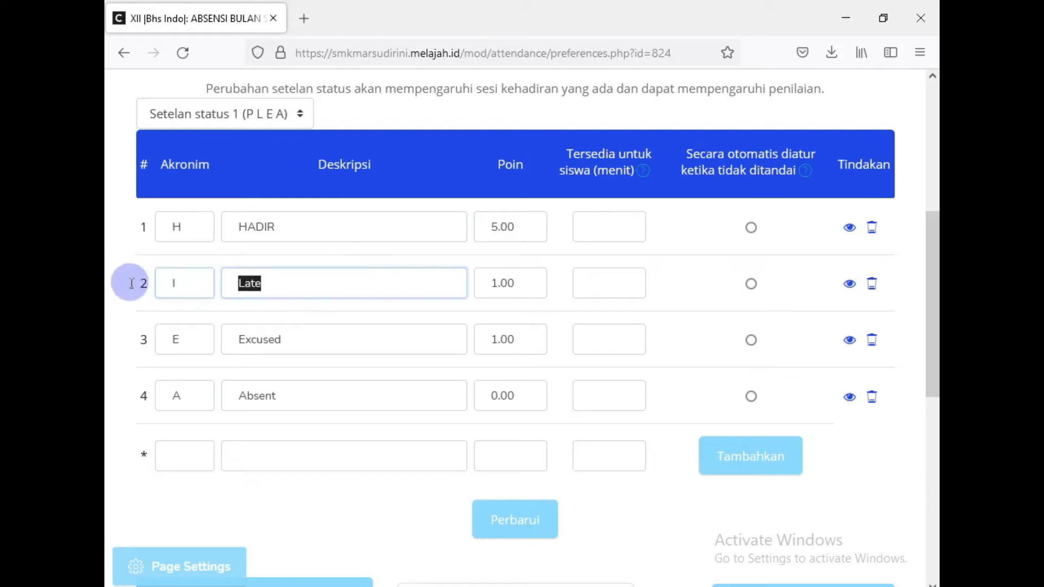
type("IZIN")
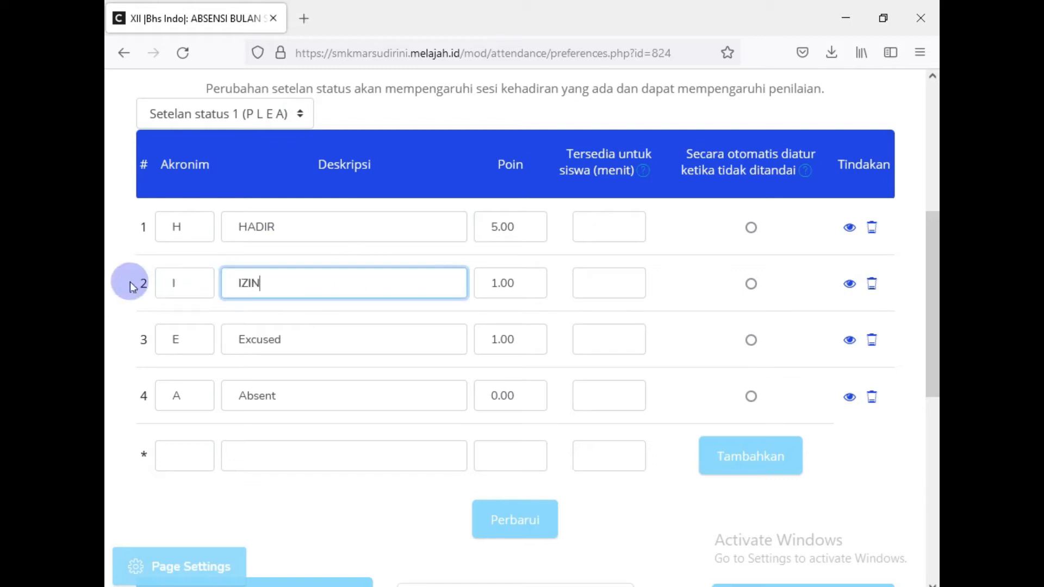
Step: Change statuses 3 and 4 to S/SAKIT and A/ALPA, then save the statuses
double_click(185, 342)
type("S")
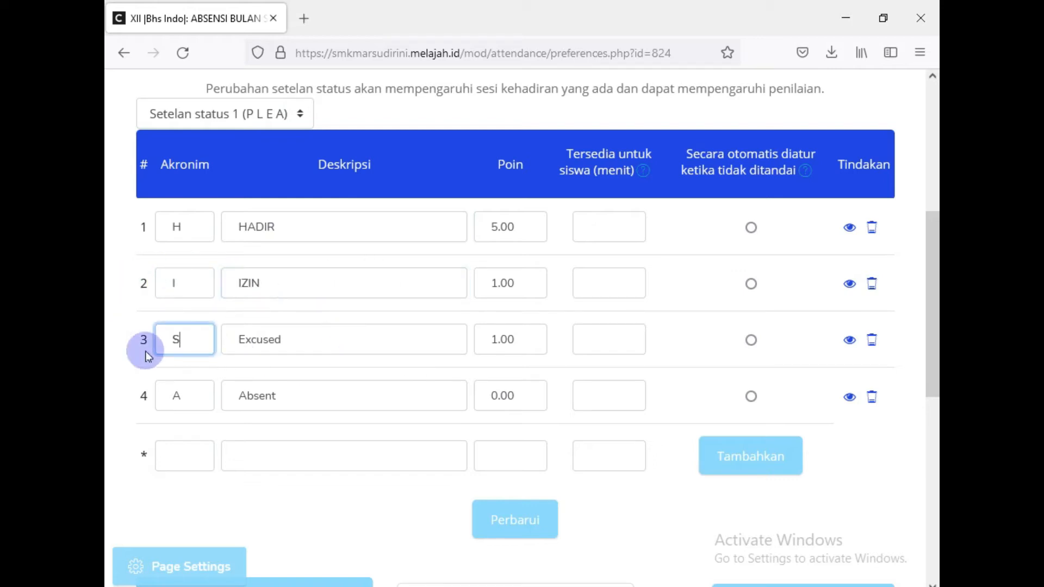
key("Tab")
type("SA")
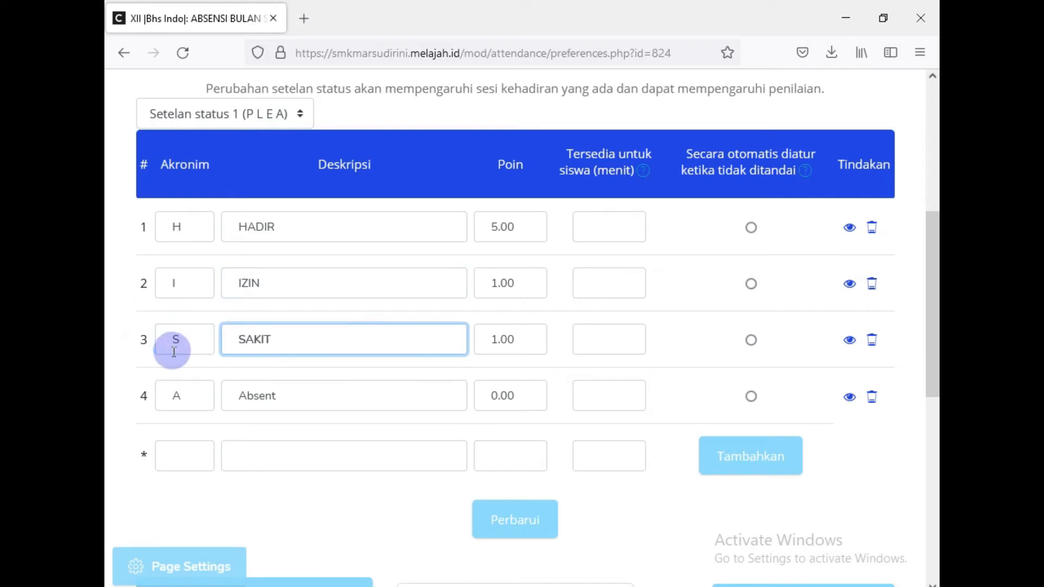
type("KIT")
left_click(169, 395)
key("Tab")
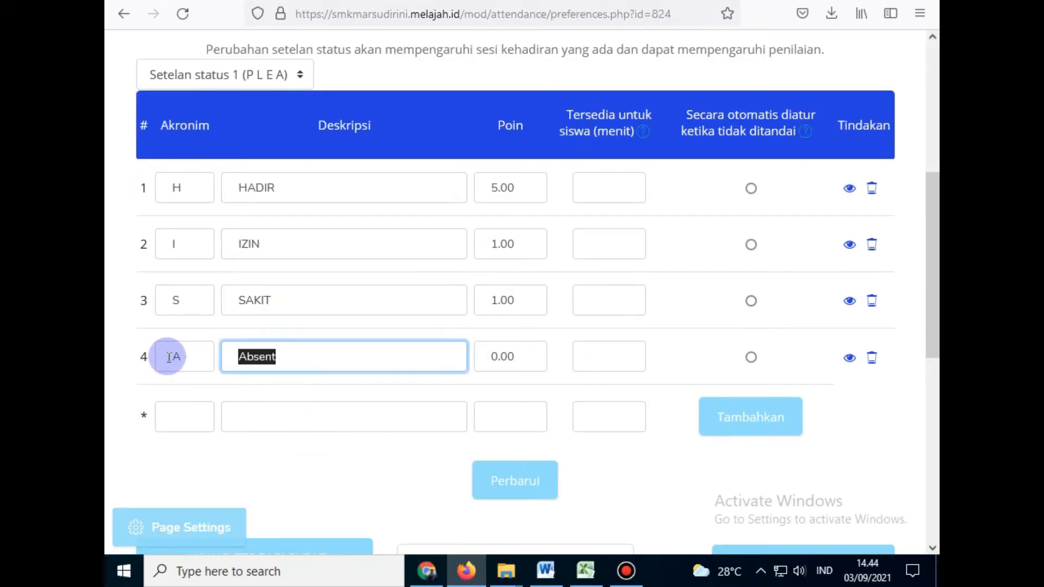
type("ALPA")
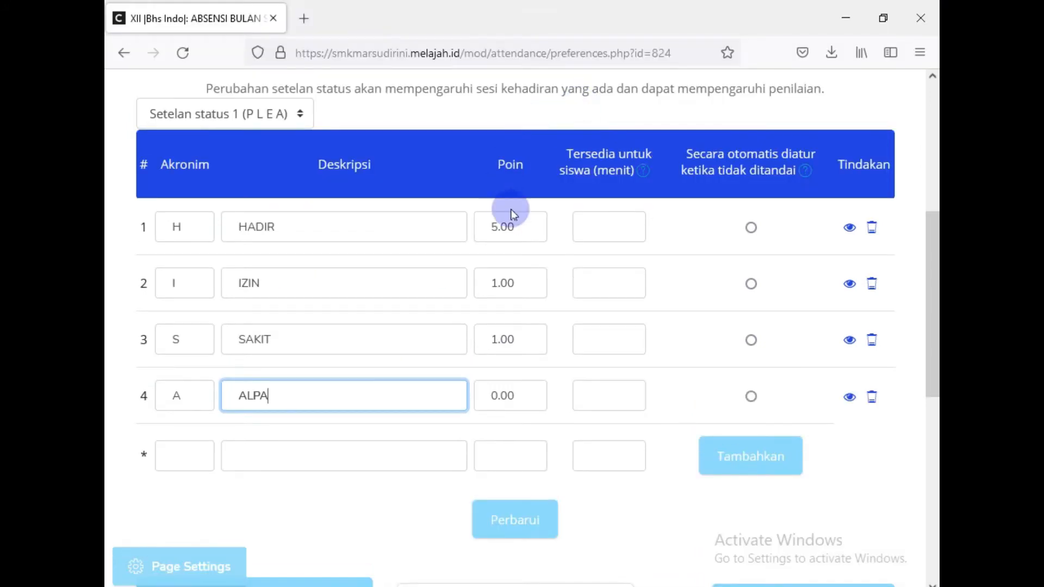
scroll(320, 305, "up", 3)
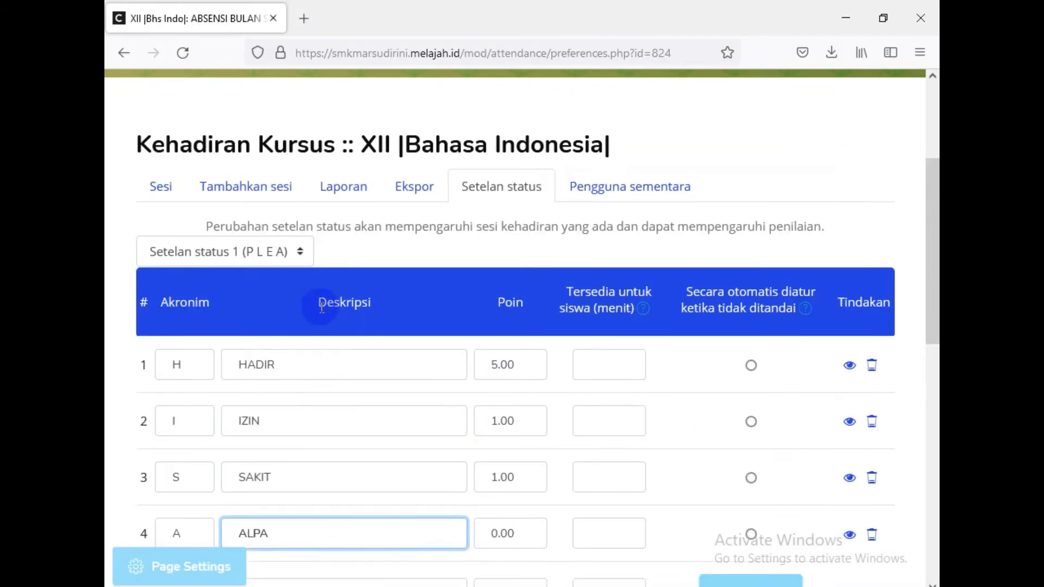
scroll(321, 306, "up", 1)
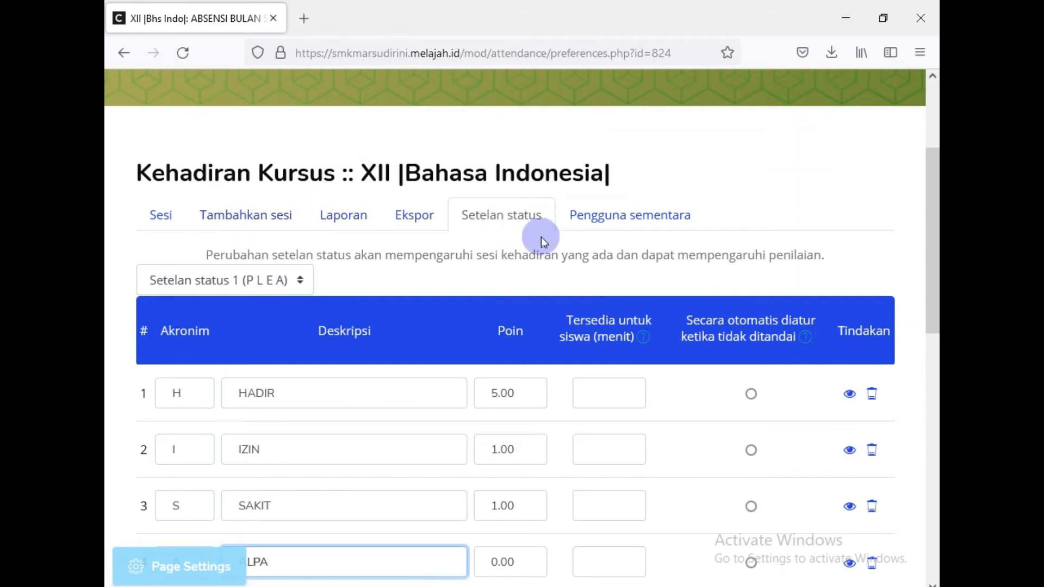
scroll(540, 239, "down", 5)
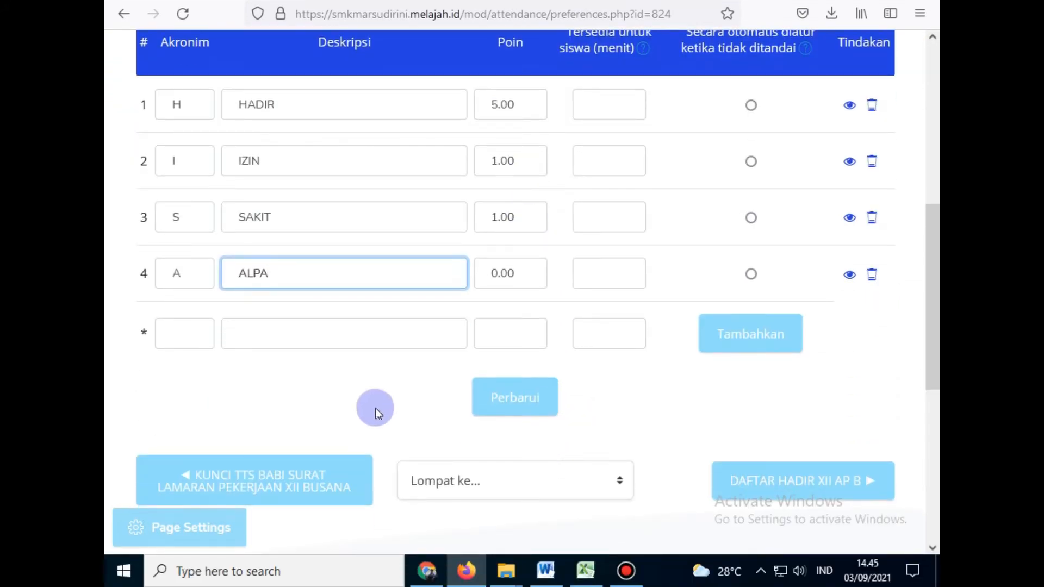
left_click(511, 411)
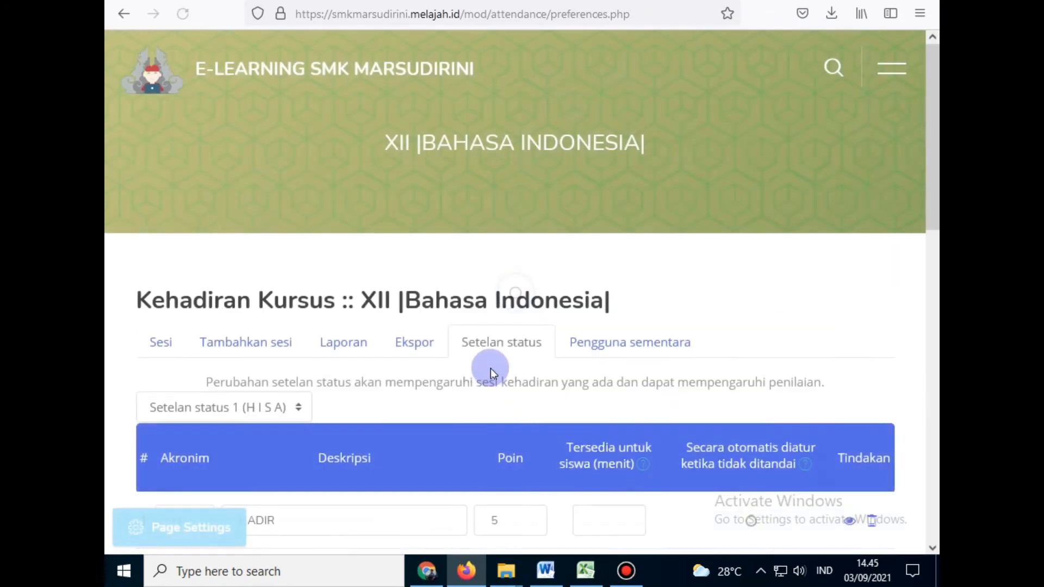
Step: Return to the course page via the CLASS |XII B... breadcrumb link
scroll(487, 342, "down", 2)
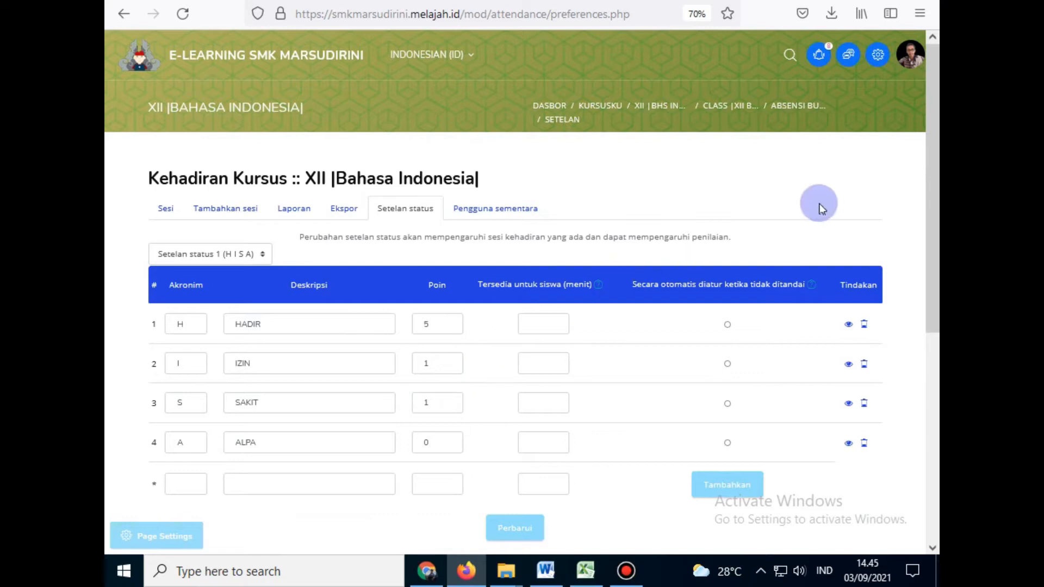
scroll(818, 205, "up", 1)
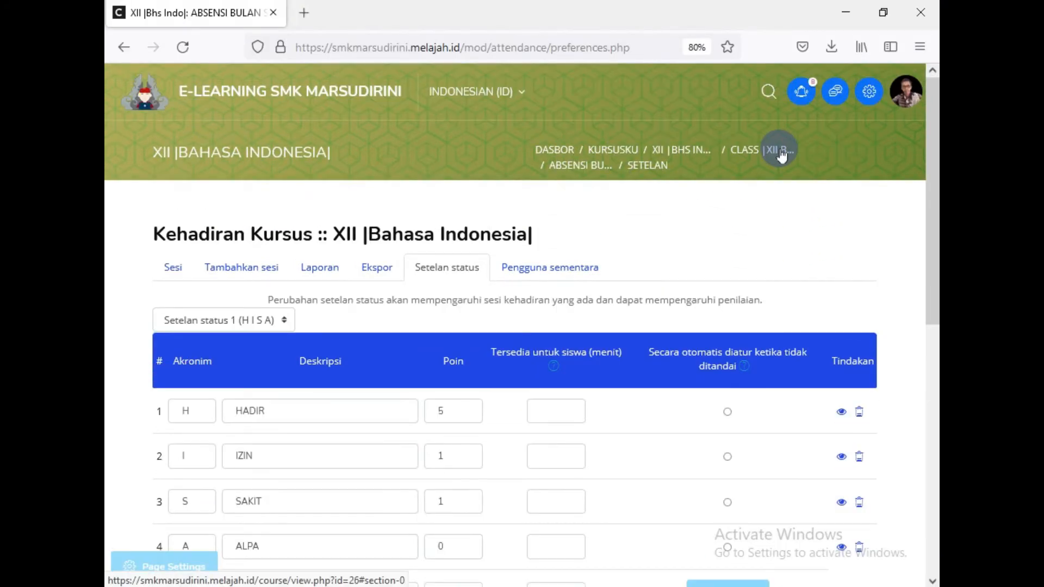
left_click(781, 156)
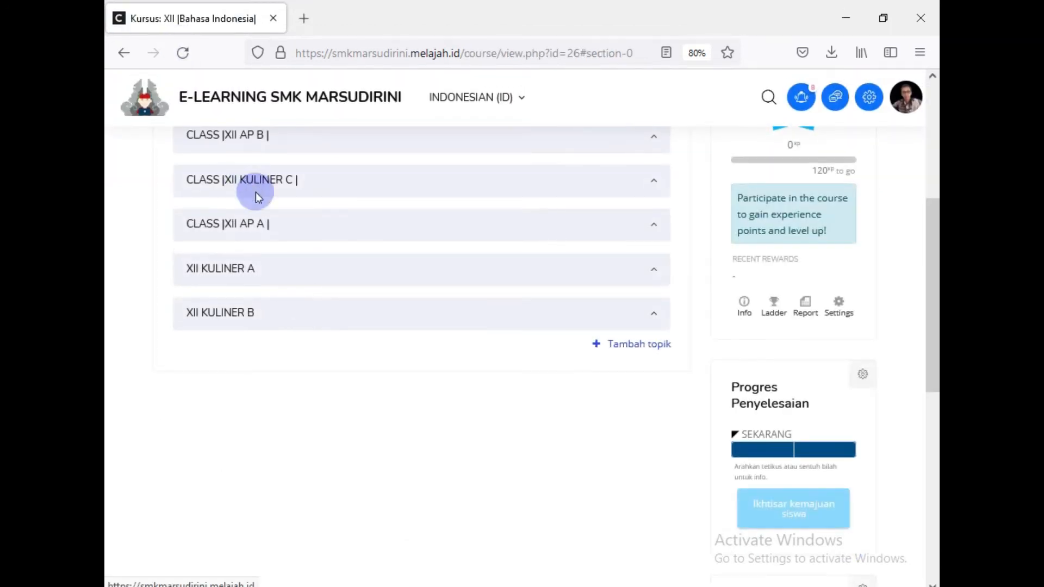
Step: Expand the CLASS |XII BUSANA| section to show its activities
scroll(256, 225, "up", 5)
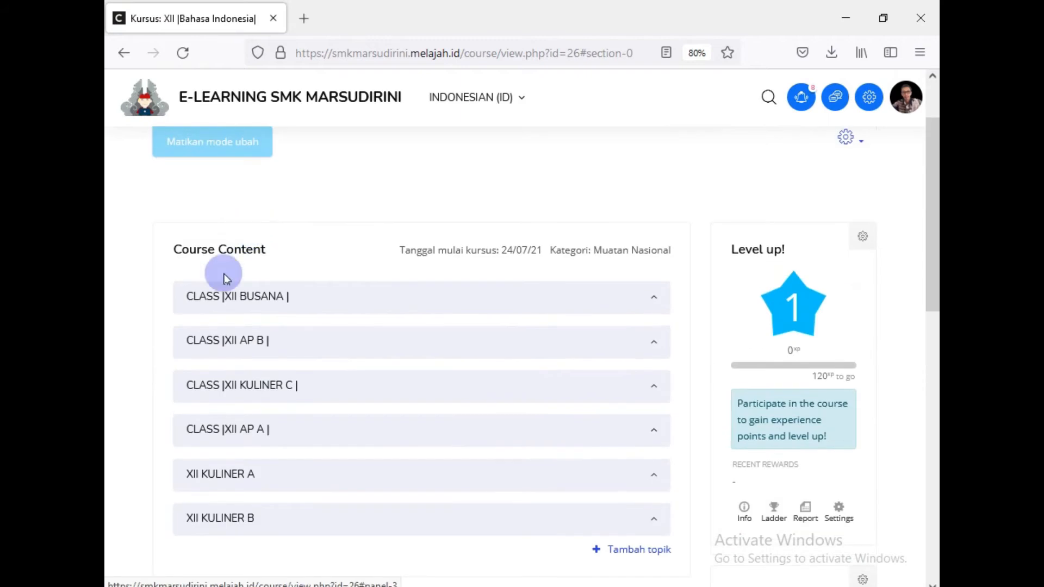
left_click(237, 304)
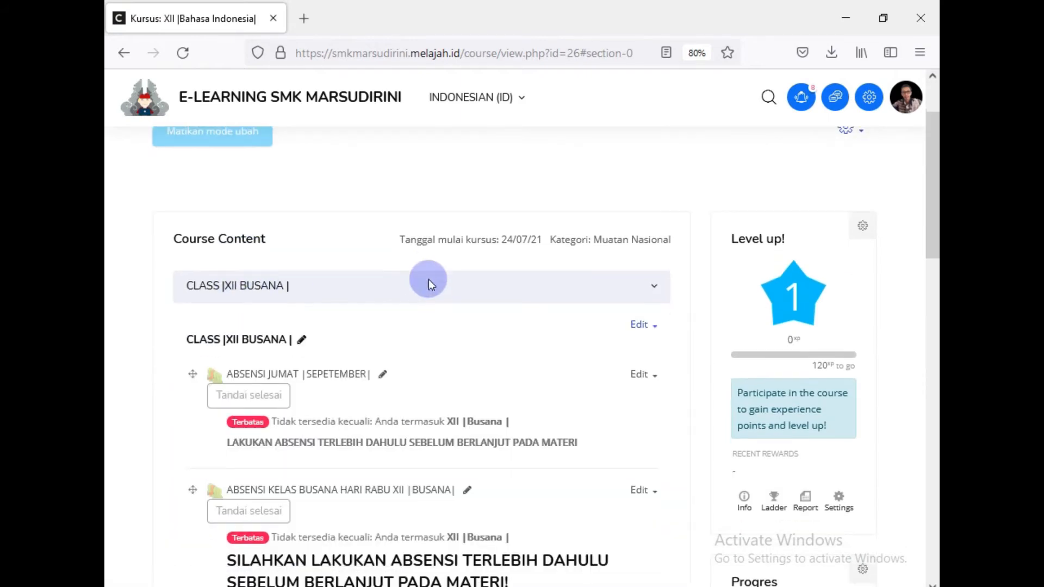
scroll(428, 280, "down", 5)
scroll(428, 279, "down", 3)
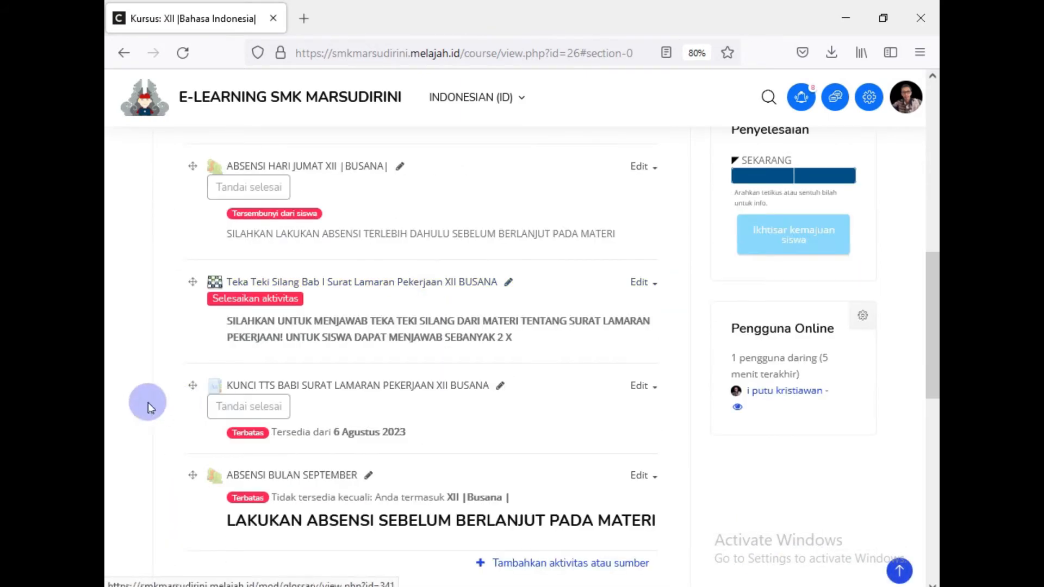
scroll(128, 393, "down", 2)
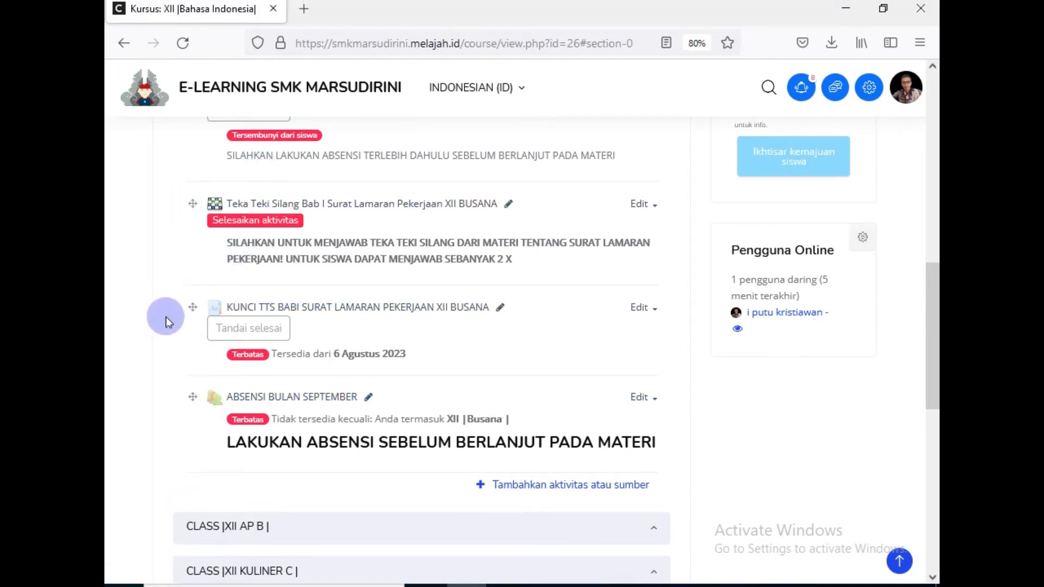
scroll(163, 315, "up", 2)
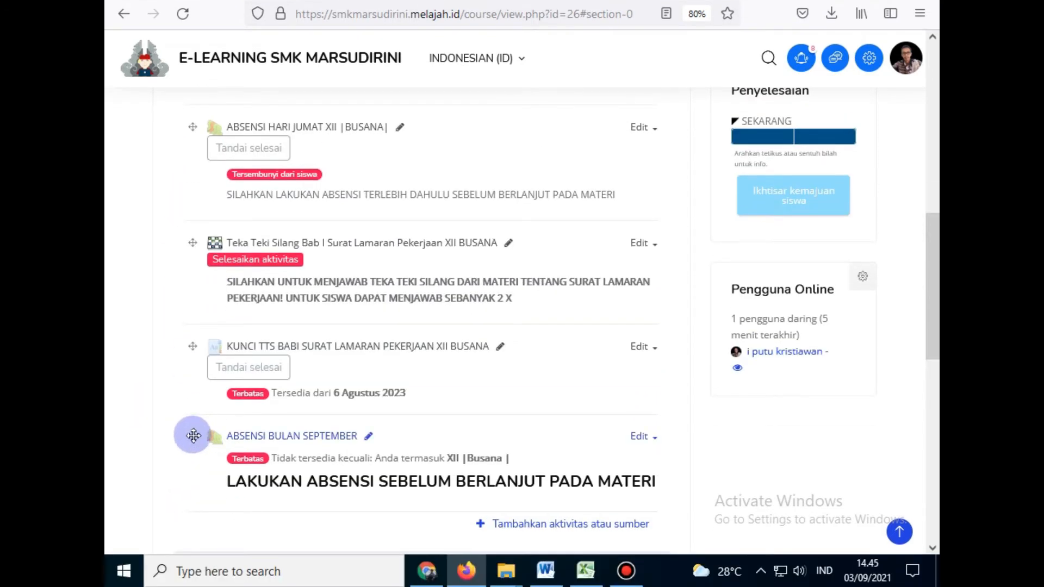
Step: Drag ABSENSI BULAN SEPTEMBER up to second place, below the Friday September attendance
left_click_drag(193, 436, 187, 280)
scroll(119, 383, "up", 3)
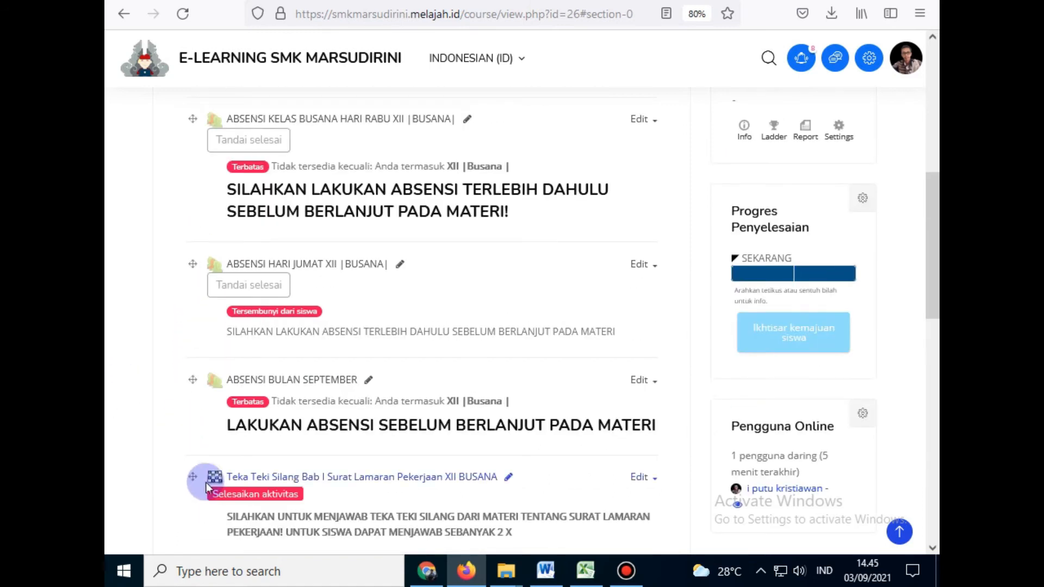
left_click_drag(191, 377, 186, 231)
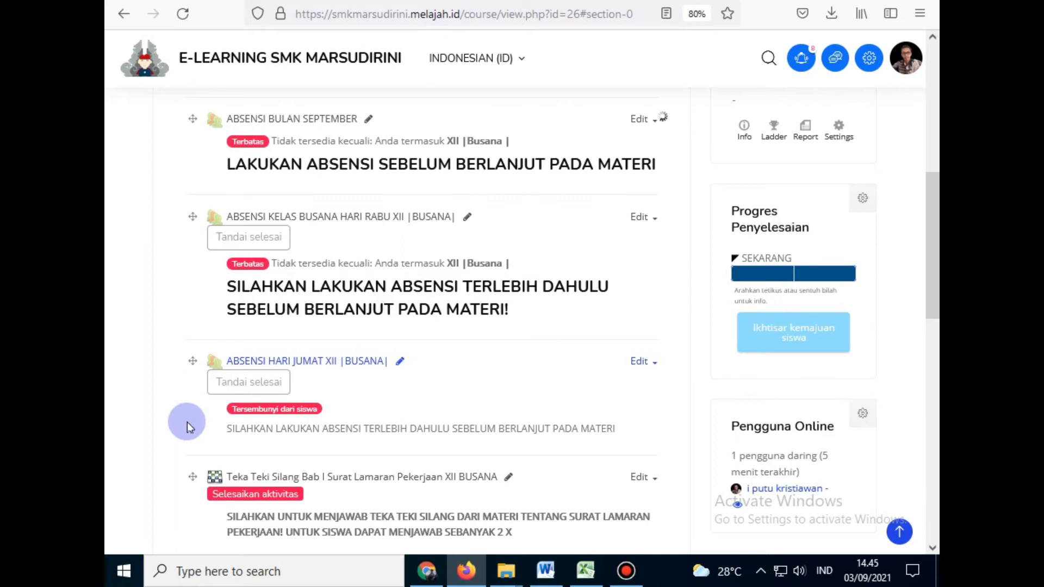
scroll(187, 422, "up", 3)
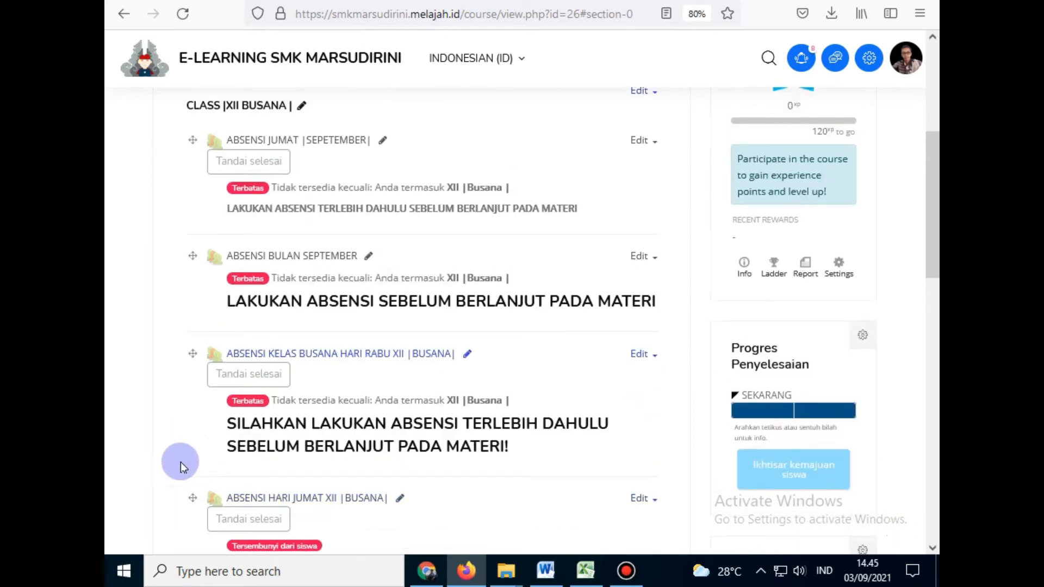
scroll(185, 381, "up", 1)
scroll(186, 379, "up", 3)
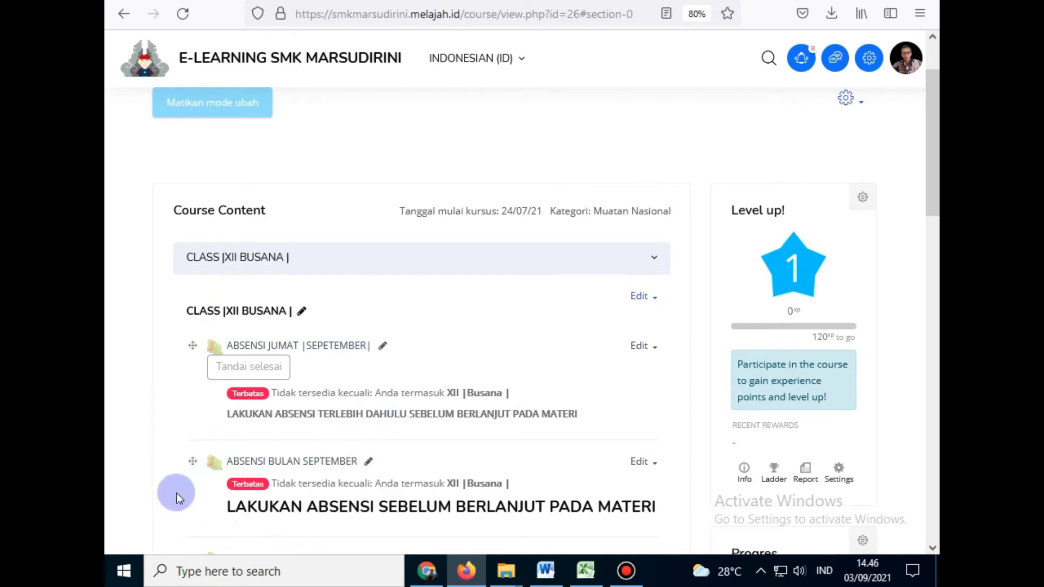
scroll(159, 406, "down", 1)
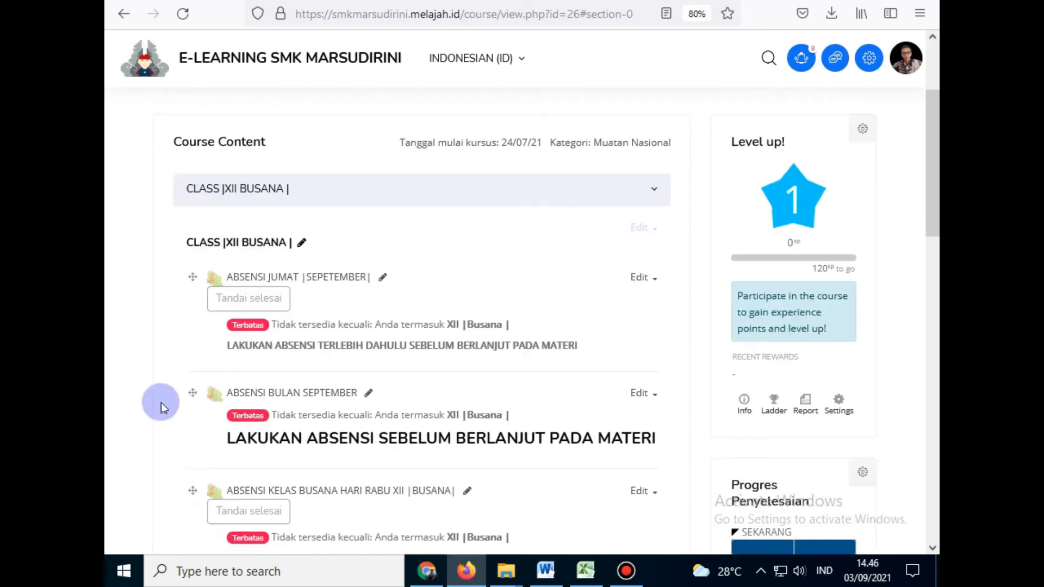
scroll(162, 399, "down", 4)
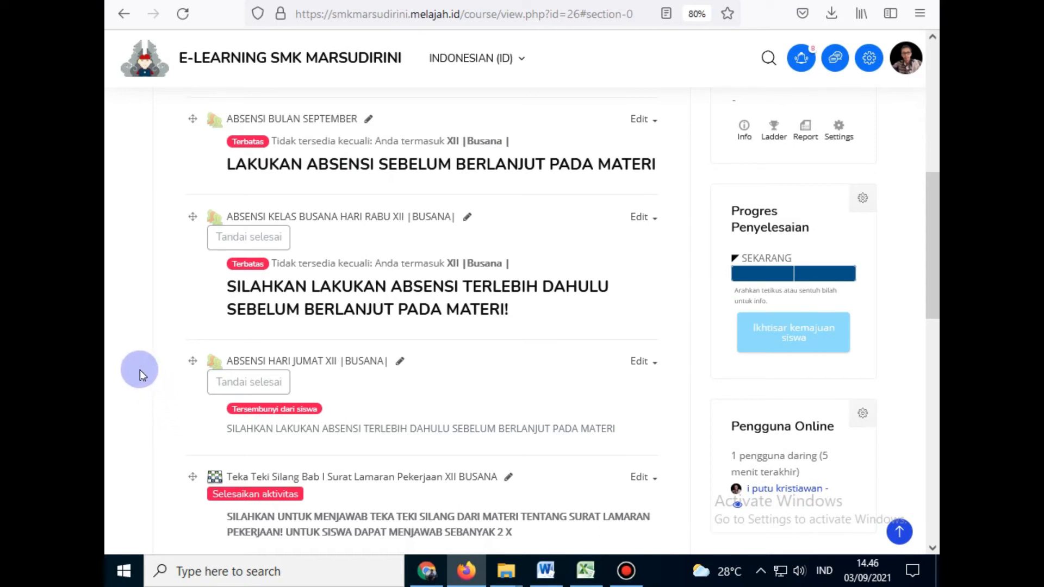
scroll(122, 386, "up", 3)
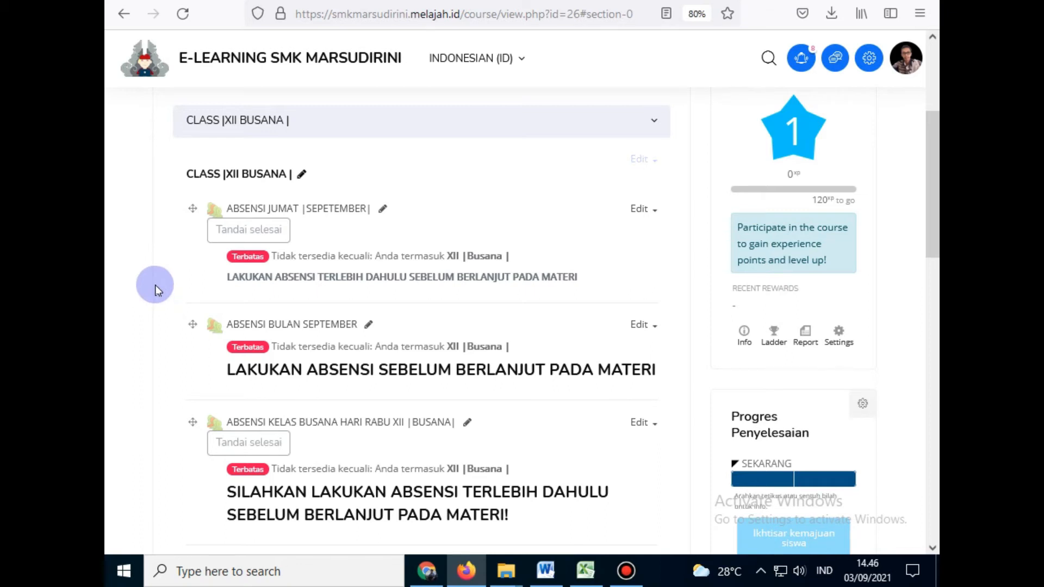
scroll(156, 289, "down", 3)
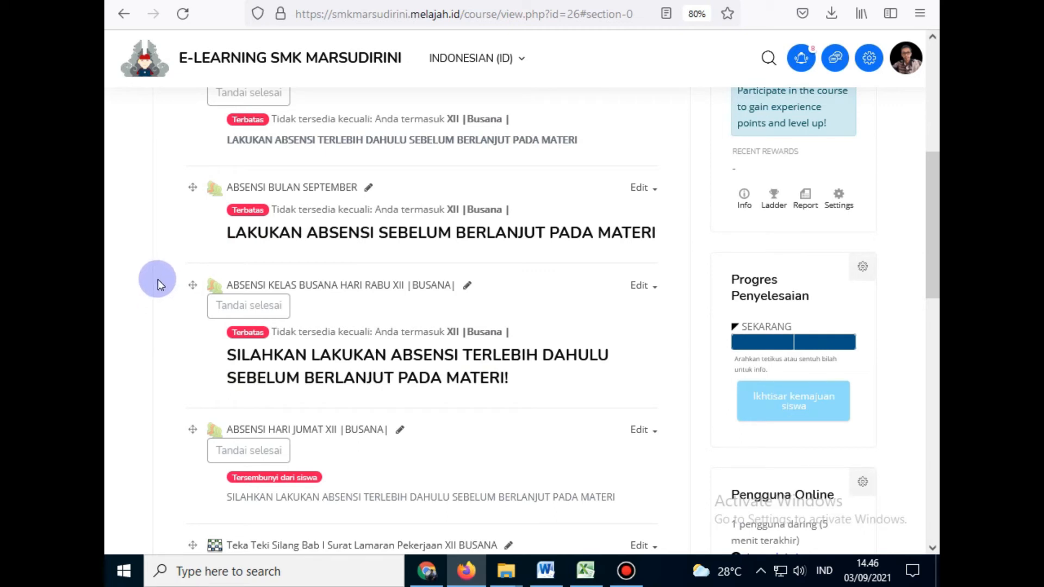
scroll(108, 330, "down", 5)
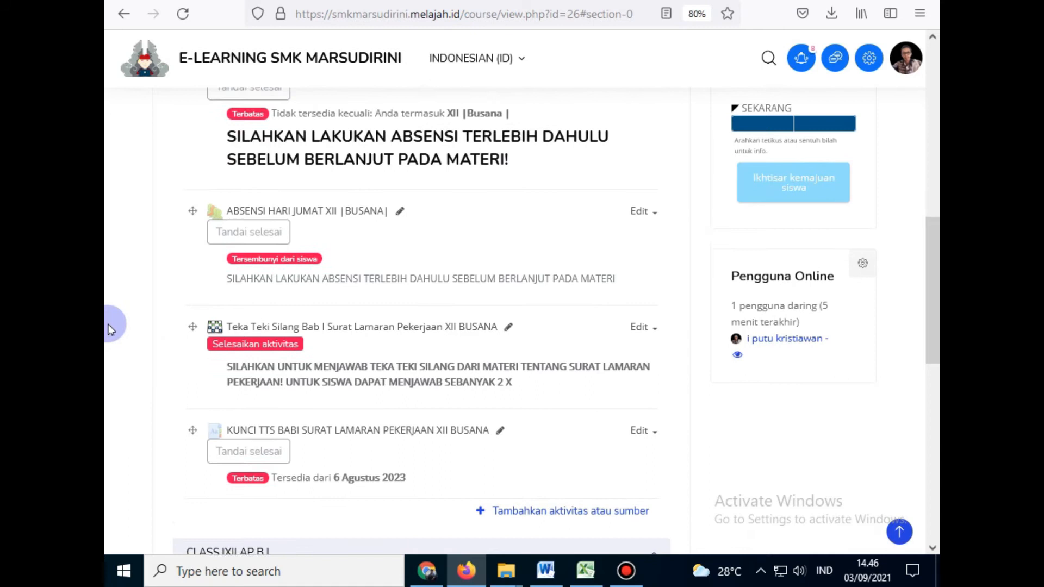
scroll(108, 329, "down", 1)
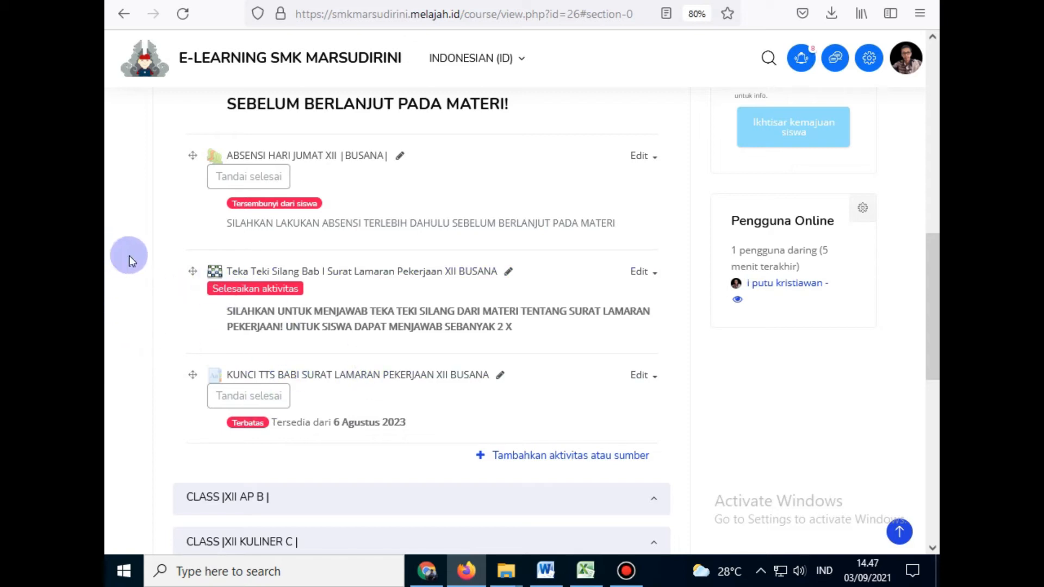
Step: Reset and shrink the page zoom, then pick the File resource tile for CLASS XII BUSANA
key("ctrl+0")
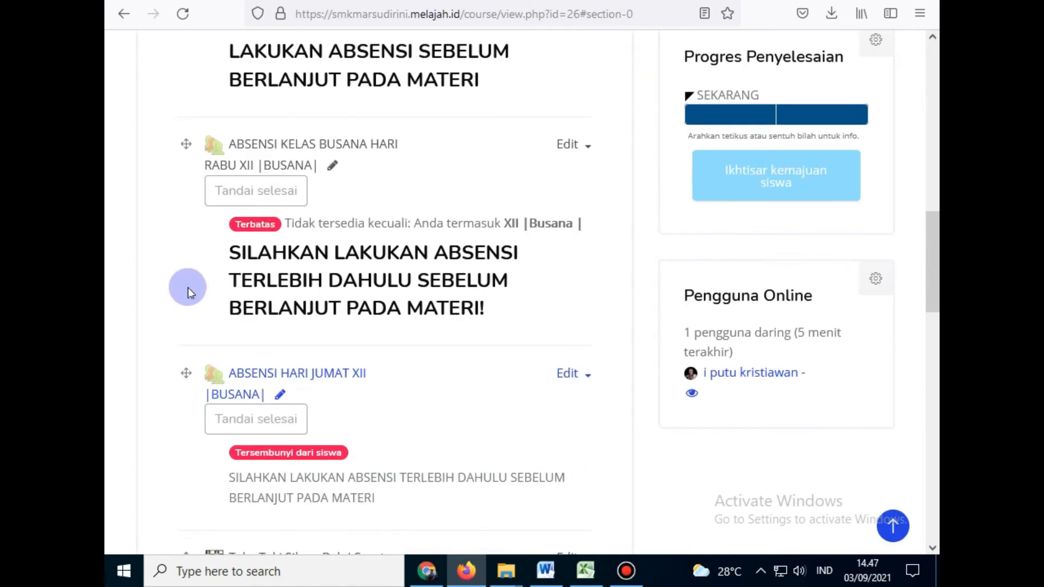
scroll(187, 302, "down", 5)
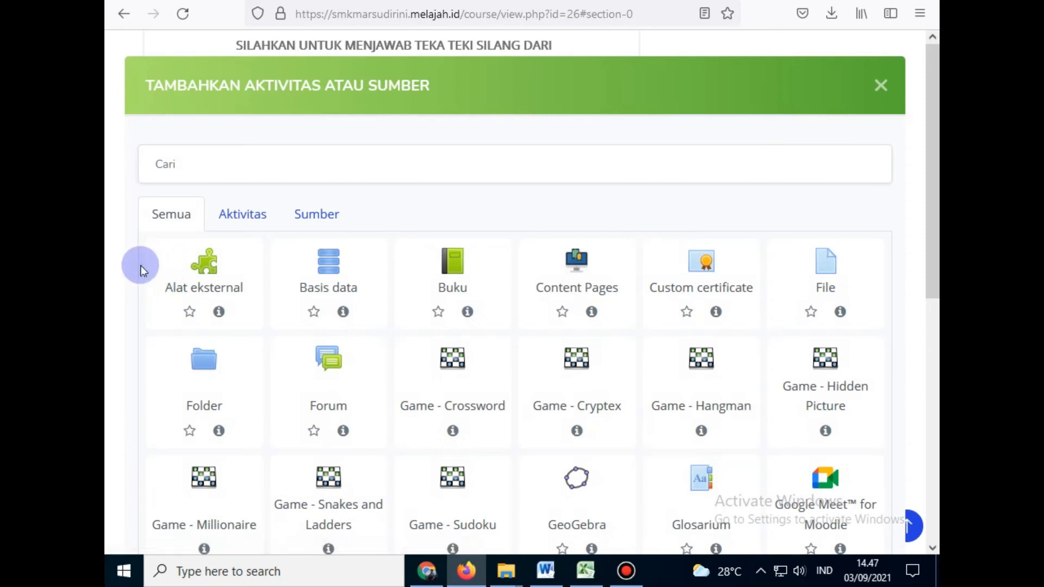
key("ctrl+minus")
key("ctrl+minus")
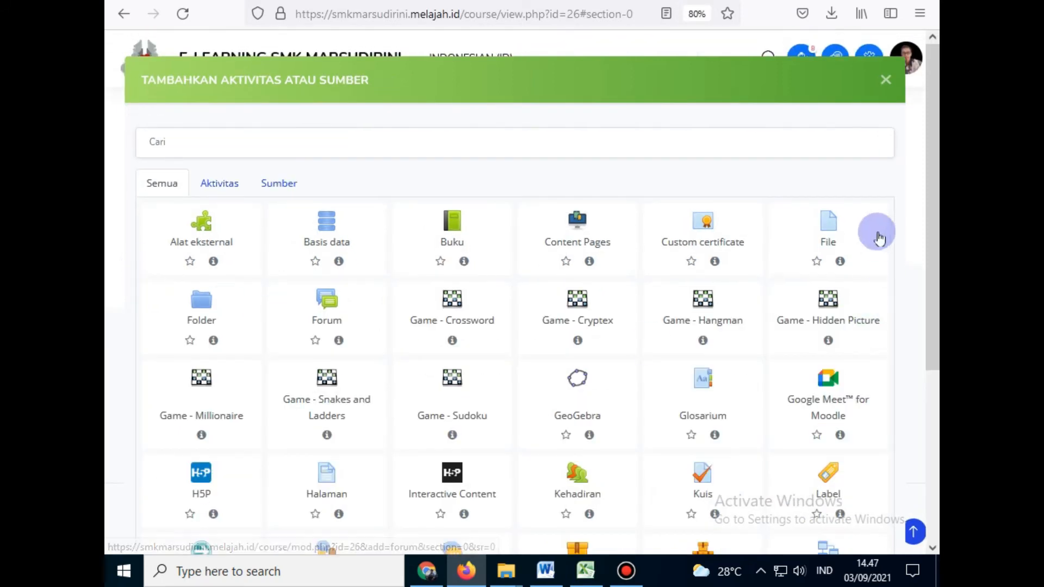
left_click(826, 232)
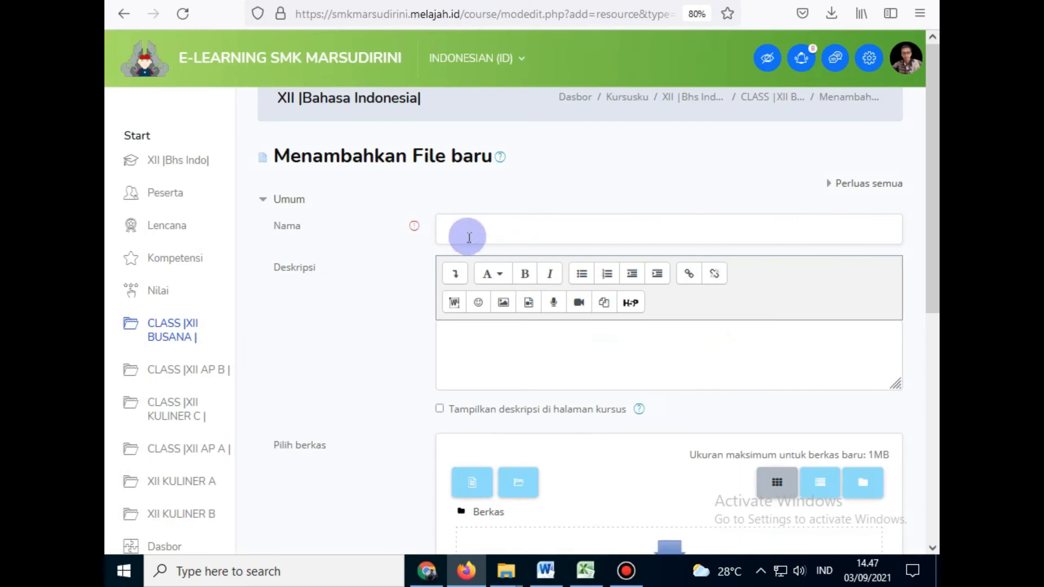
Step: Name the new file resource 'MATERI TENTANG SURAT LAMARAN PEKERJAAN'
left_click(512, 230)
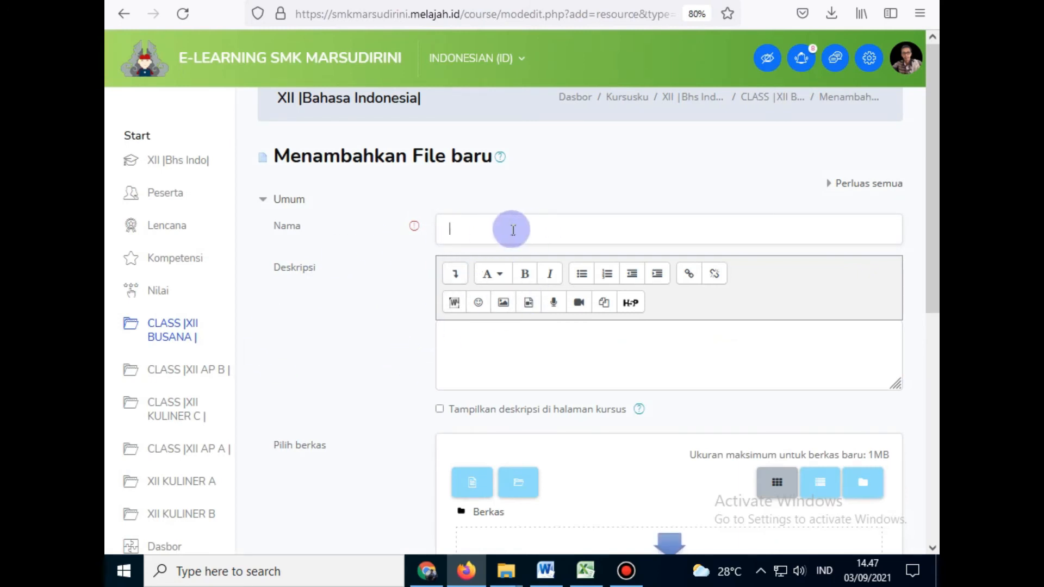
key("BackSpace")
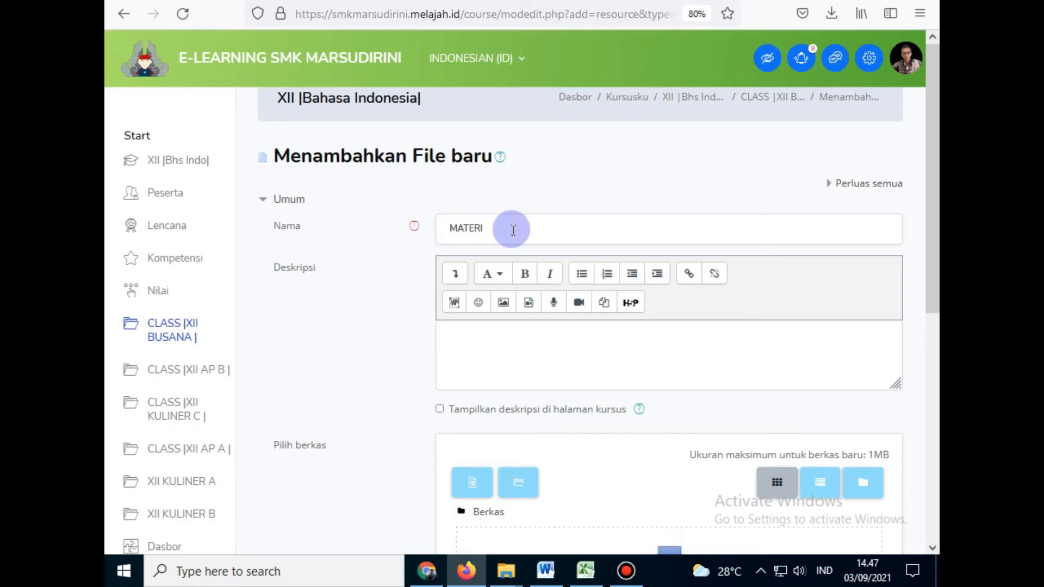
type("MATERI TENTANG SURAT LAMARAN PEKERJAAN")
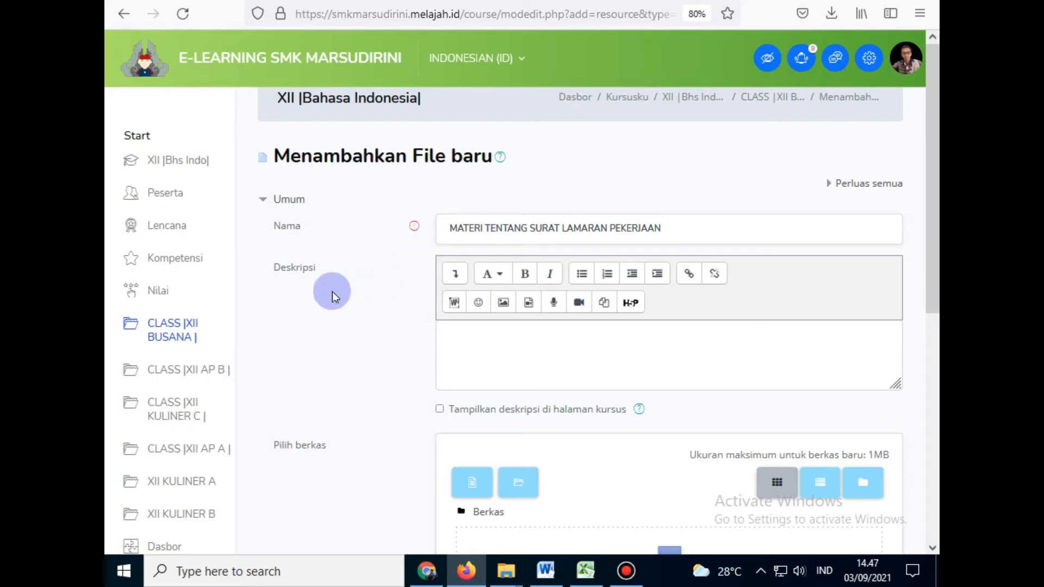
Step: Write a bold, all-caps description asking students to read the material and write a resume
left_click(494, 362)
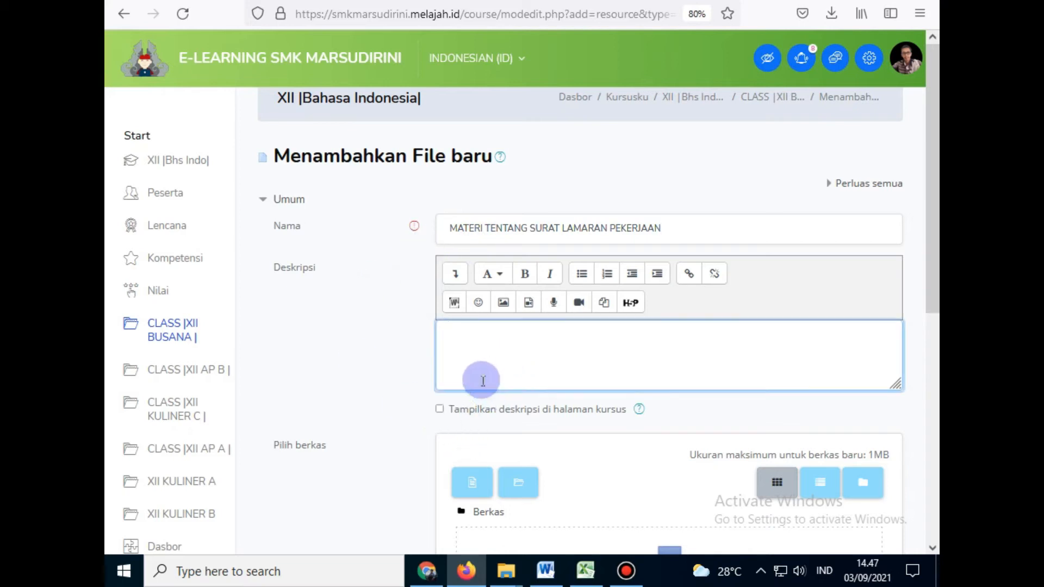
left_click(439, 409)
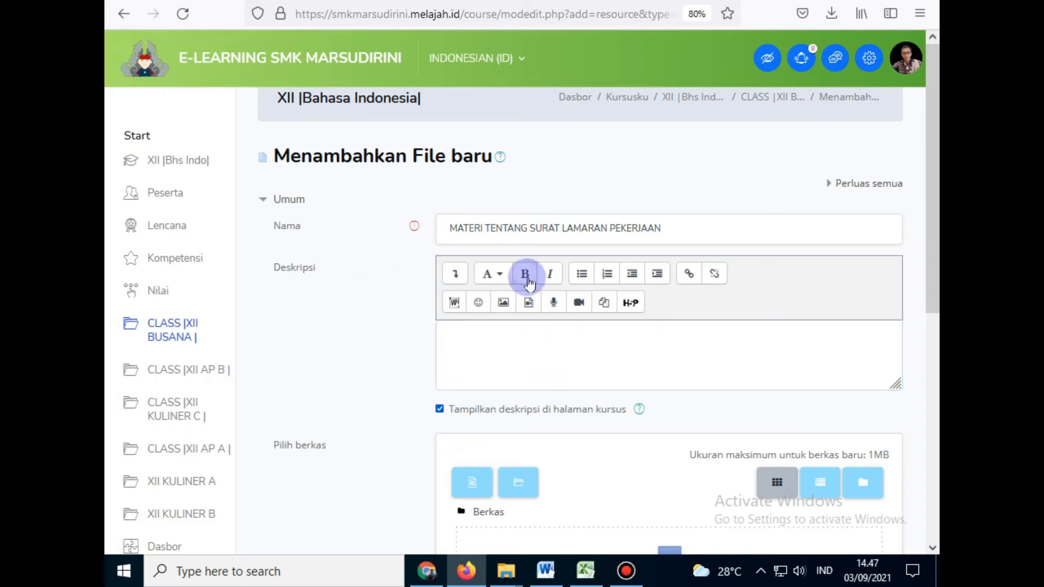
left_click(520, 378)
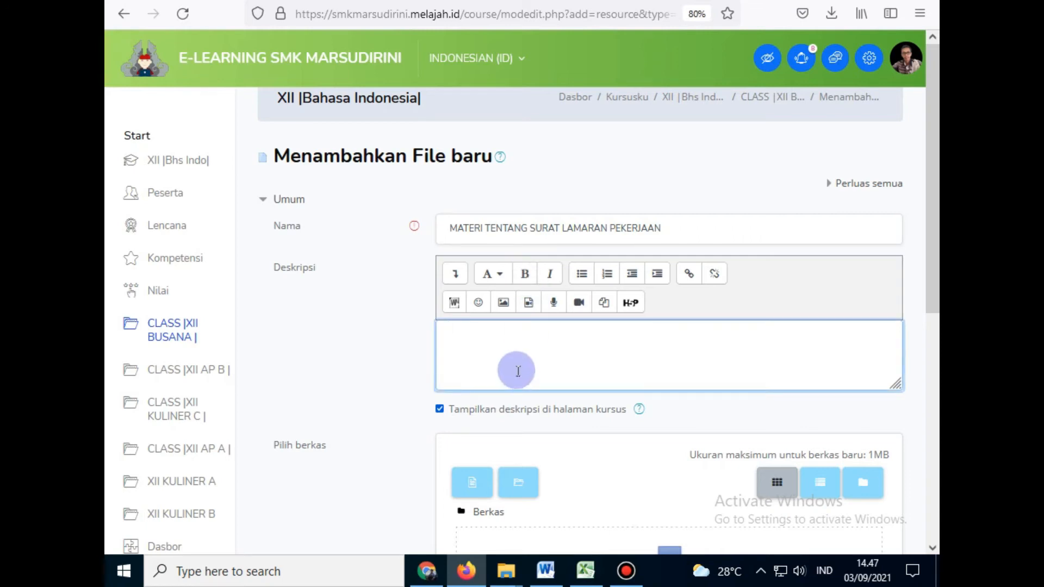
type("B")
key("ctrl+b")
type("ACA")
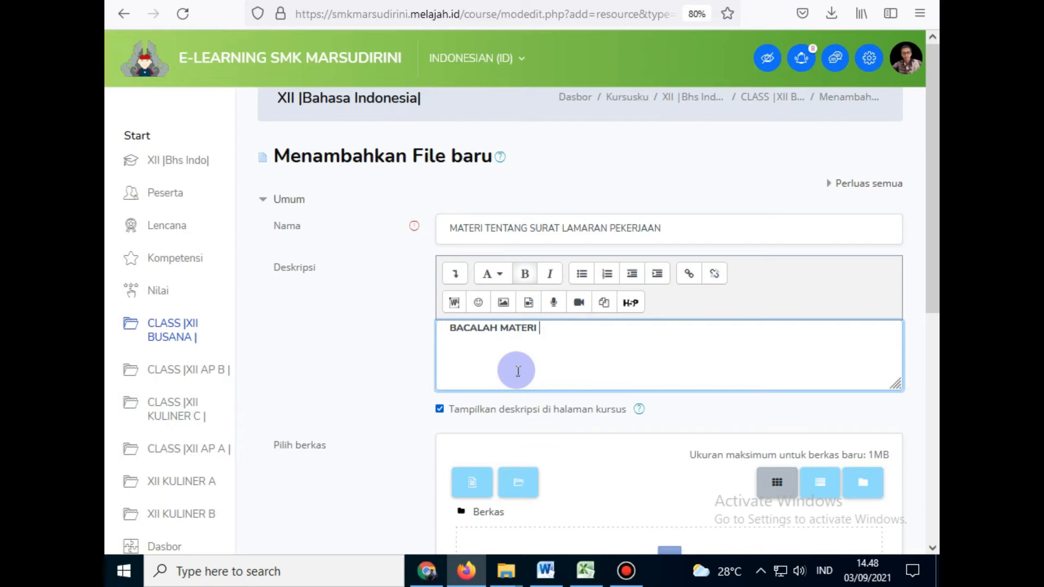
type("LAH MATERINYA")
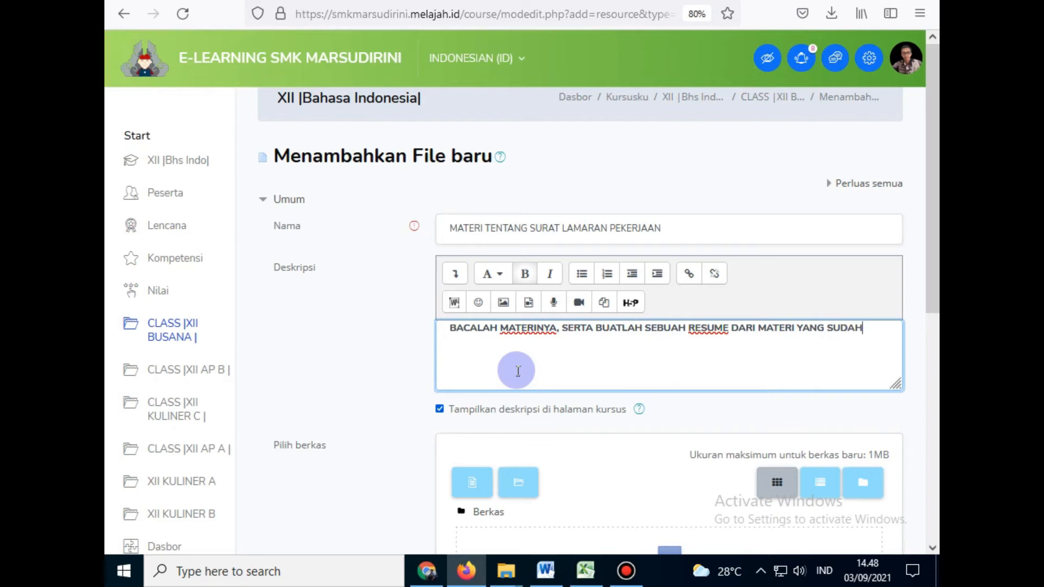
type("AN BACA")
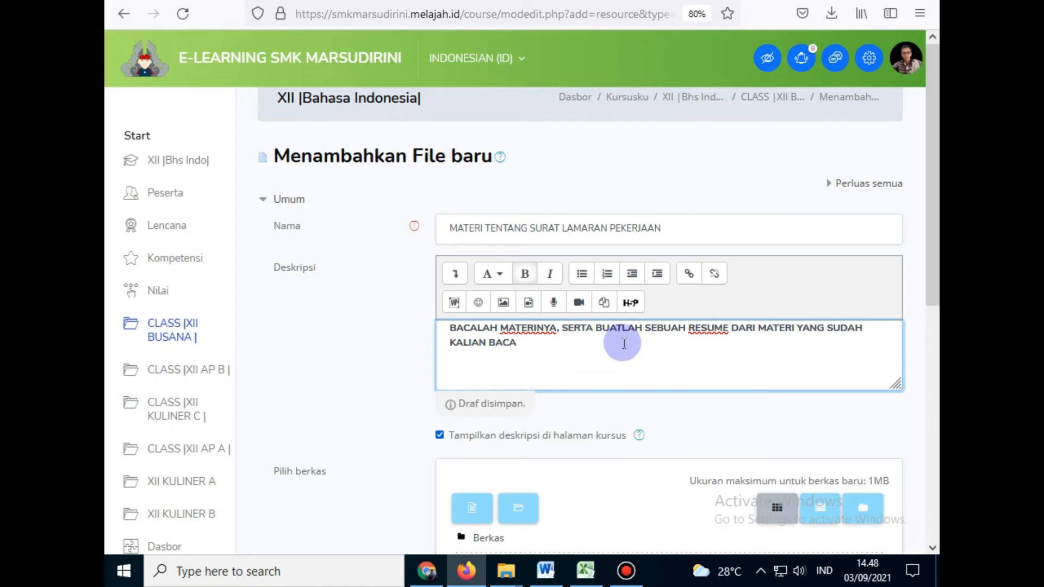
type(".")
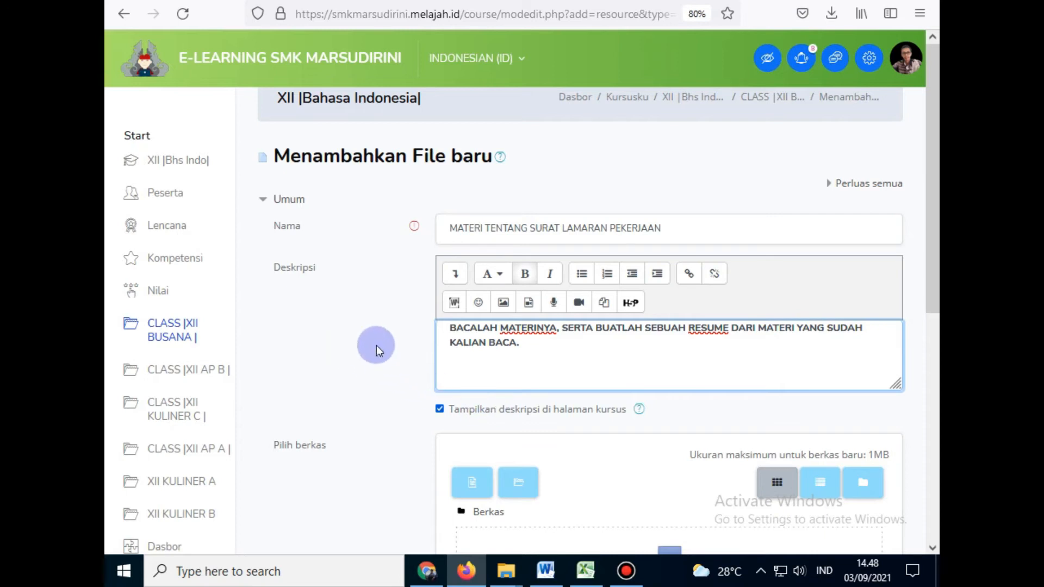
scroll(375, 345, "down", 3)
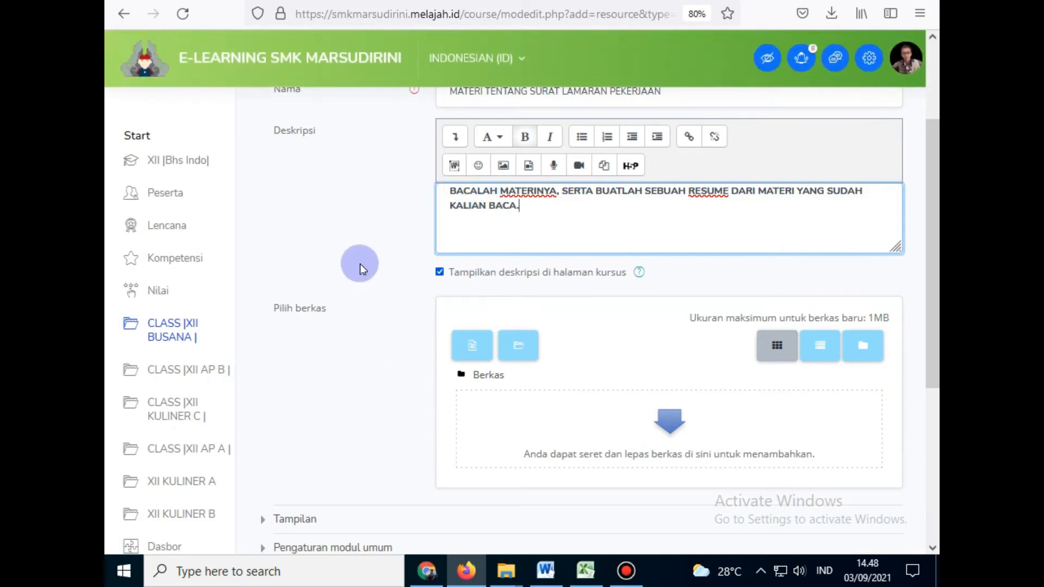
scroll(359, 263, "down", 1)
scroll(360, 263, "up", 1)
scroll(382, 246, "down", 1)
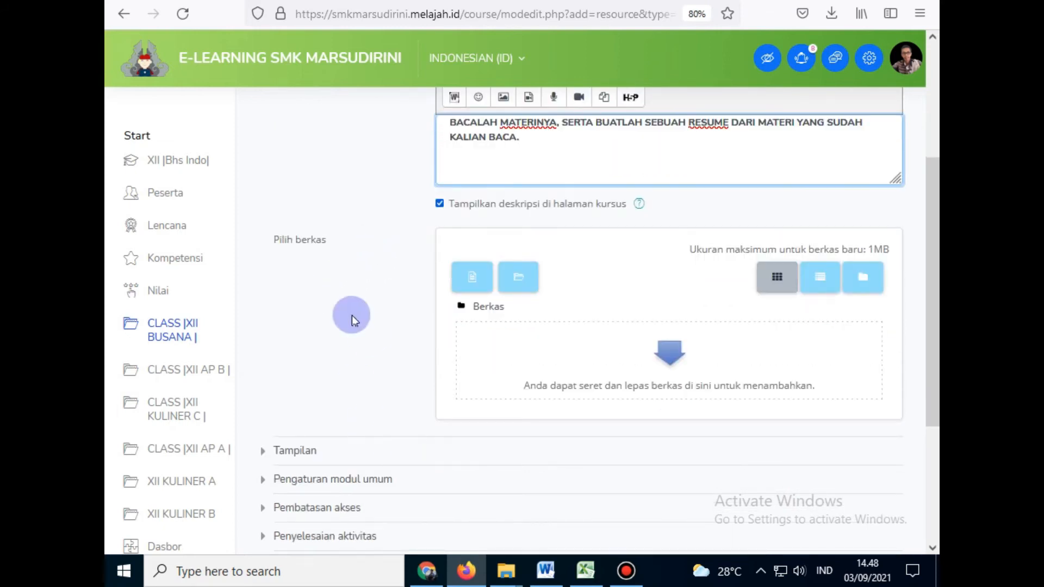
scroll(351, 316, "down", 1)
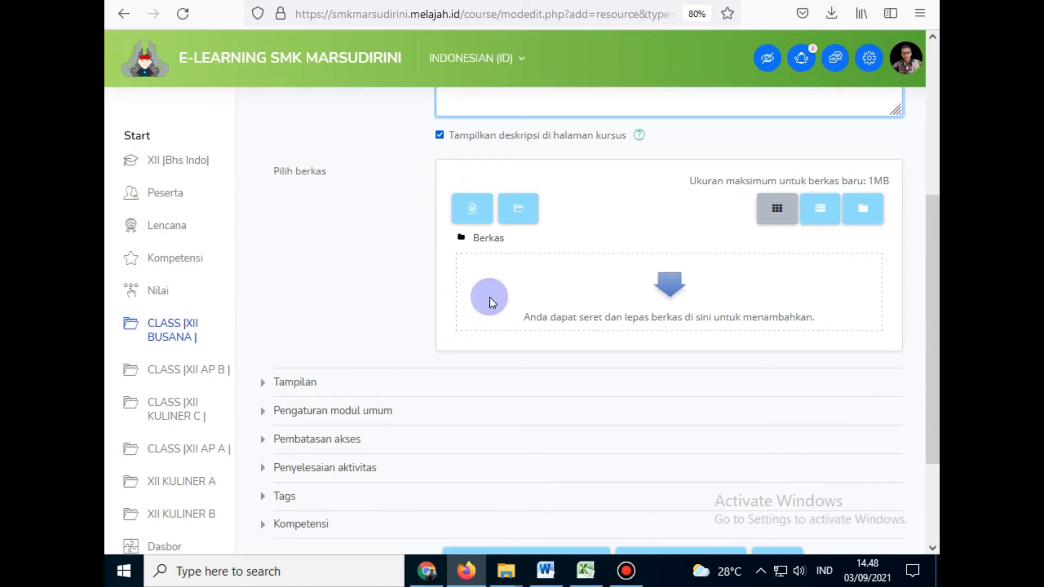
left_click(482, 217)
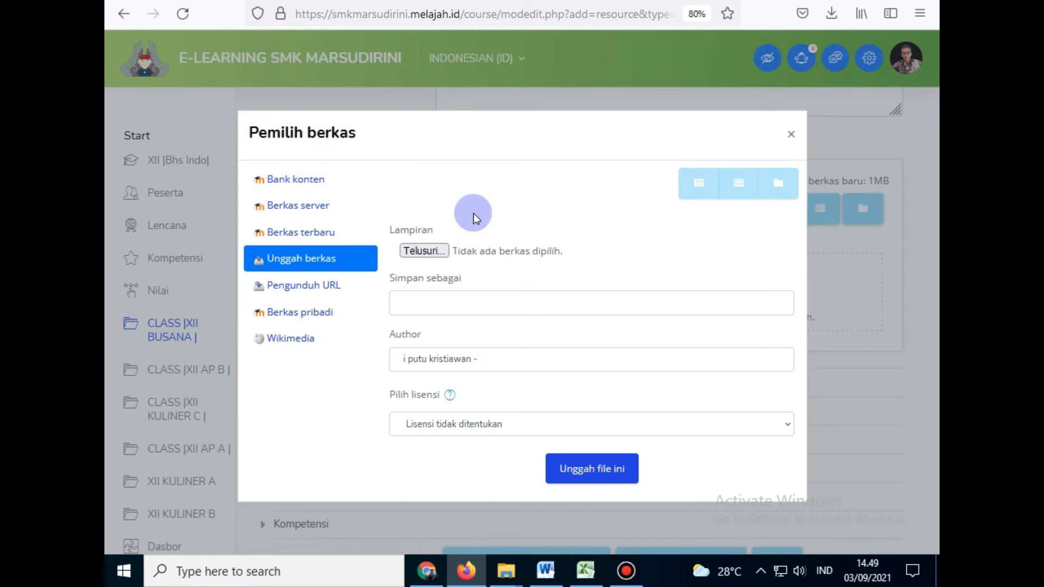
left_click(791, 134)
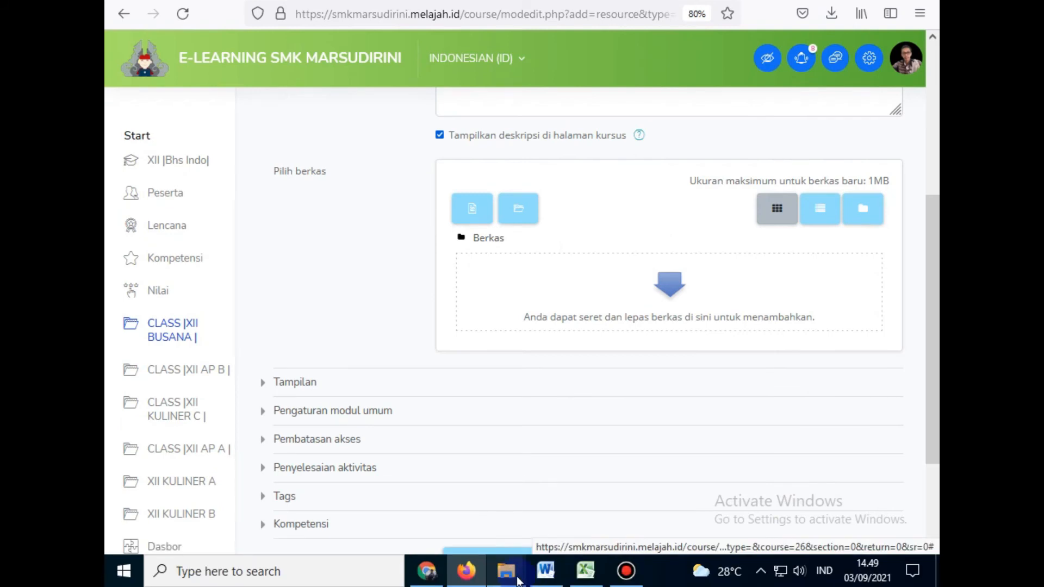
mouse_move(505, 586)
mouse_move(441, 542)
left_click(441, 523)
Step: Locate the BAB 1 PDF in D:\titip_file\moodle\Adm_guru_2021\Adm_guru_2021\modul_bhsIndo_kls XII_2021, then return to Firefox
left_click(119, 91)
left_click(120, 90)
left_click(174, 398)
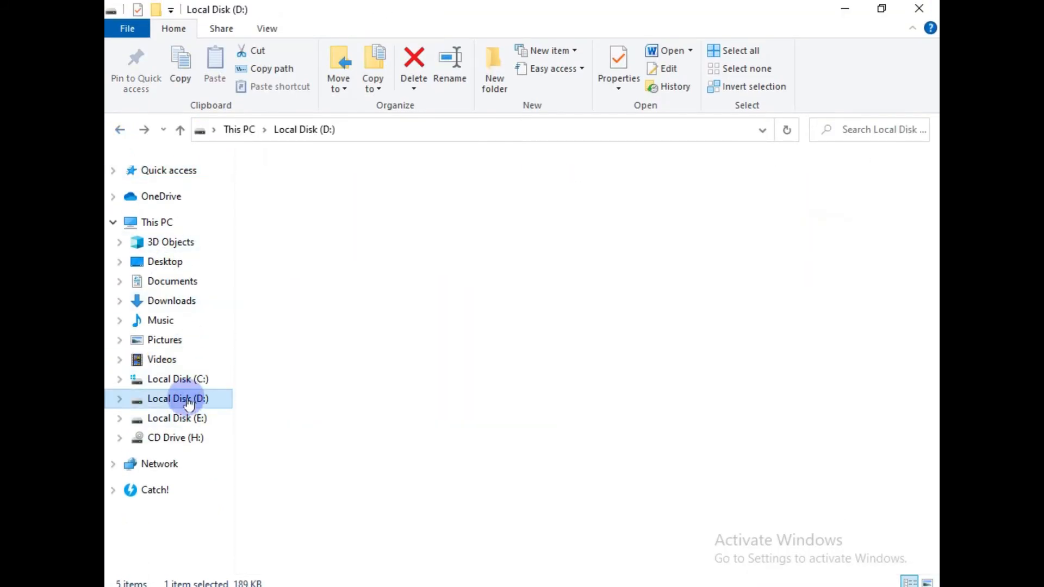
left_click(268, 269)
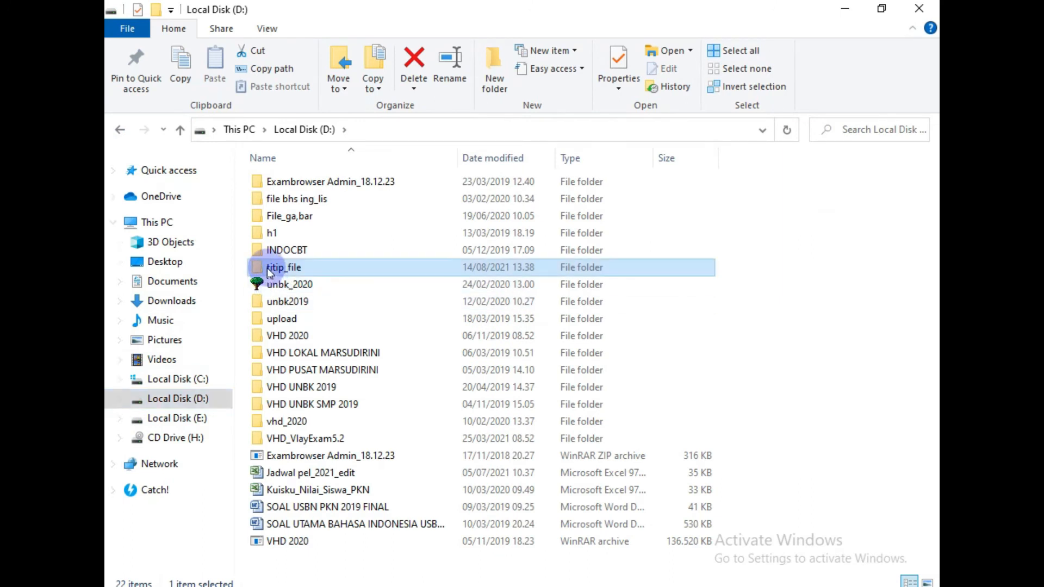
double_click(266, 268)
double_click(263, 401)
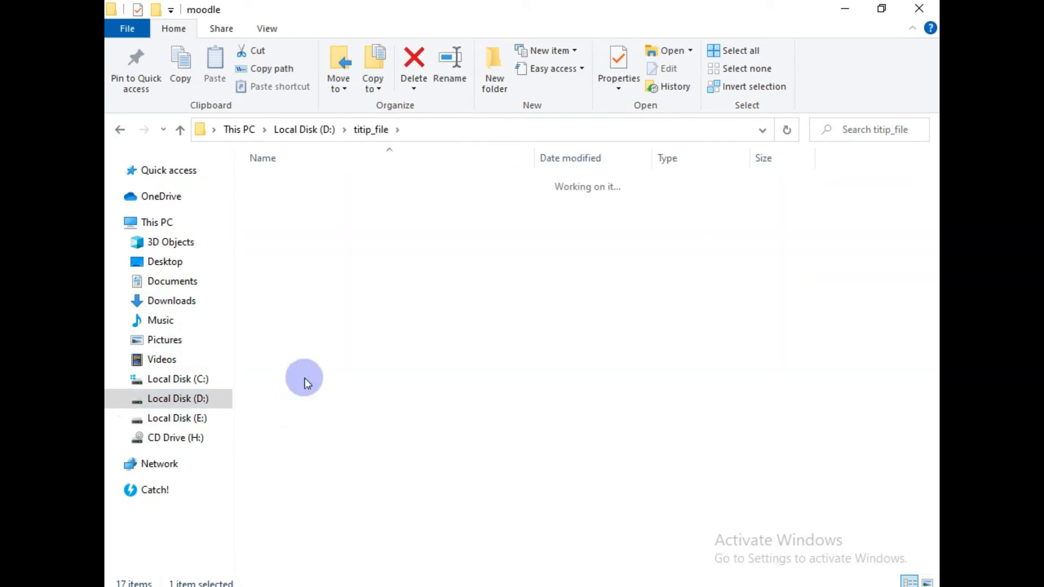
double_click(315, 216)
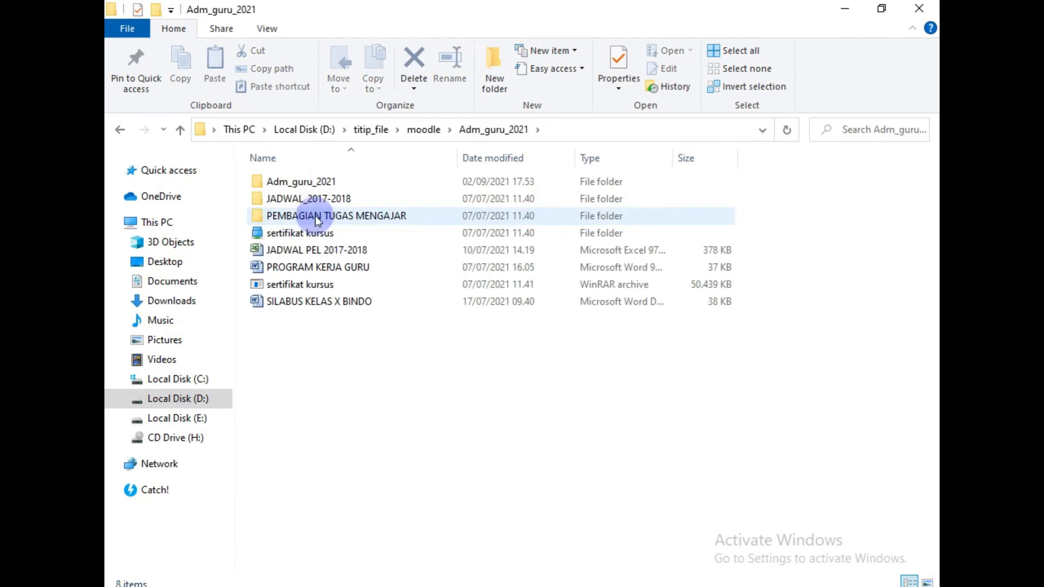
double_click(297, 181)
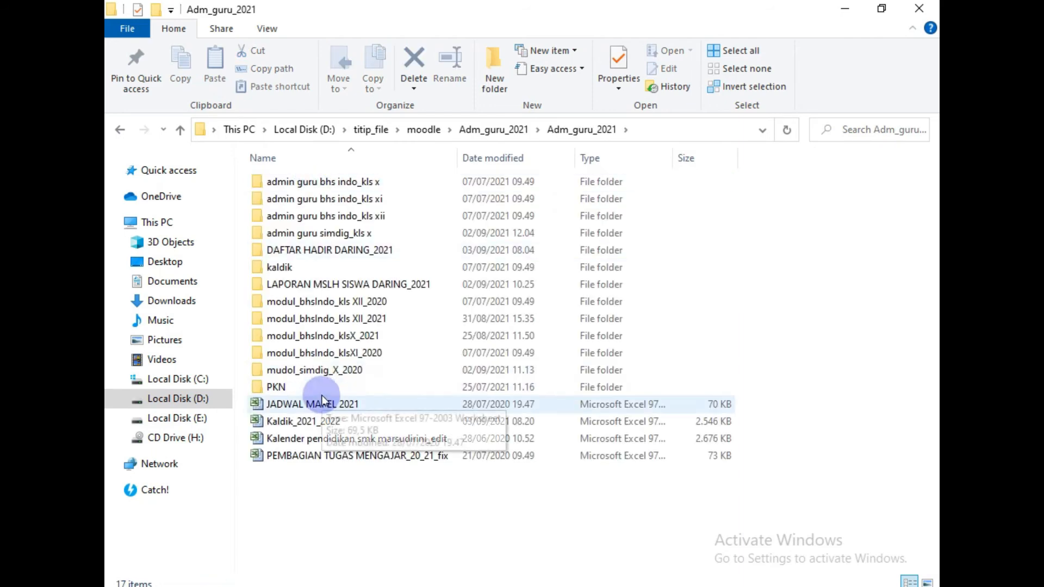
left_click(354, 320)
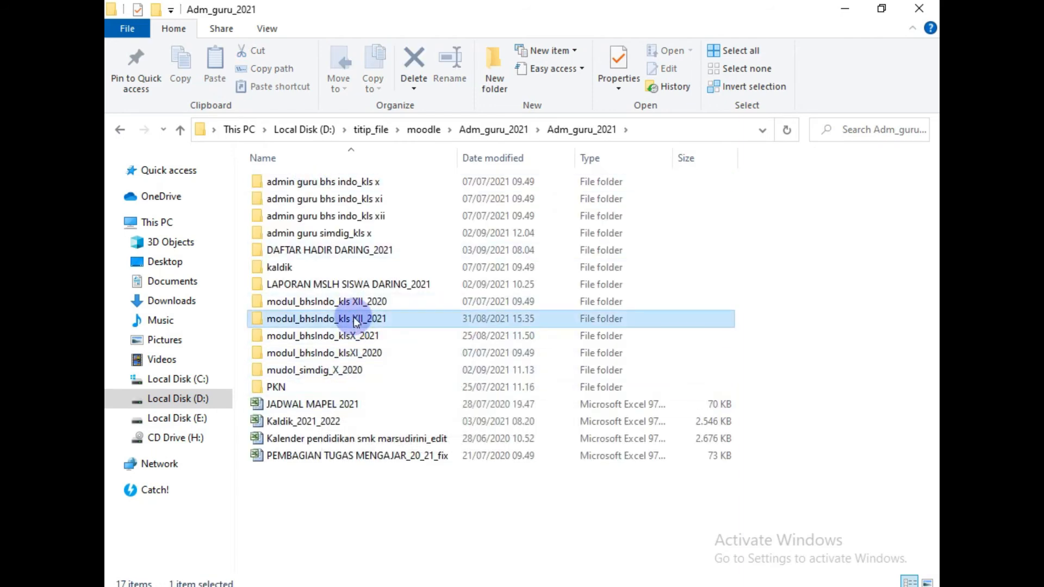
double_click(354, 319)
left_click(419, 200)
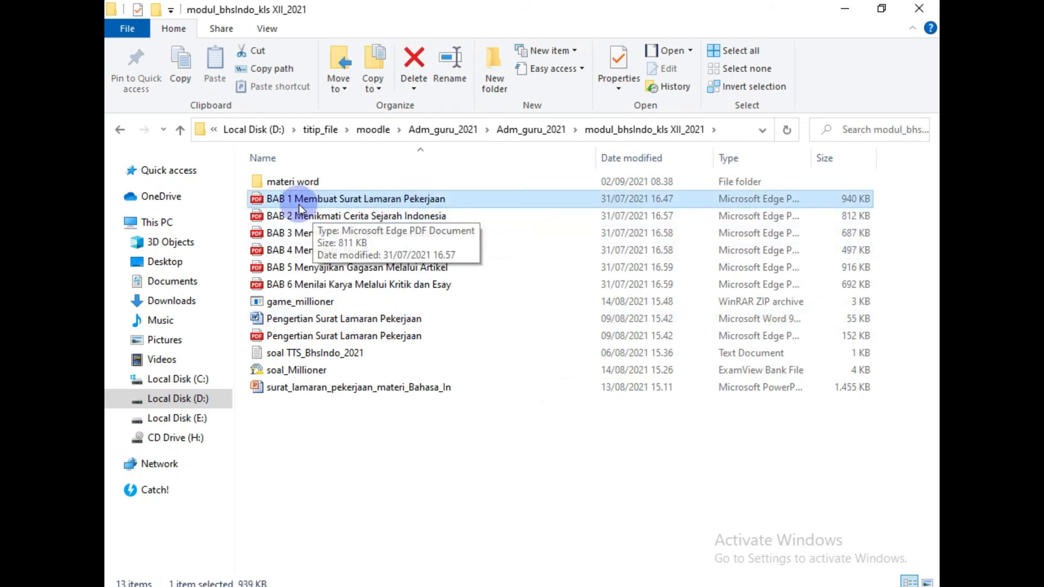
left_click(466, 570)
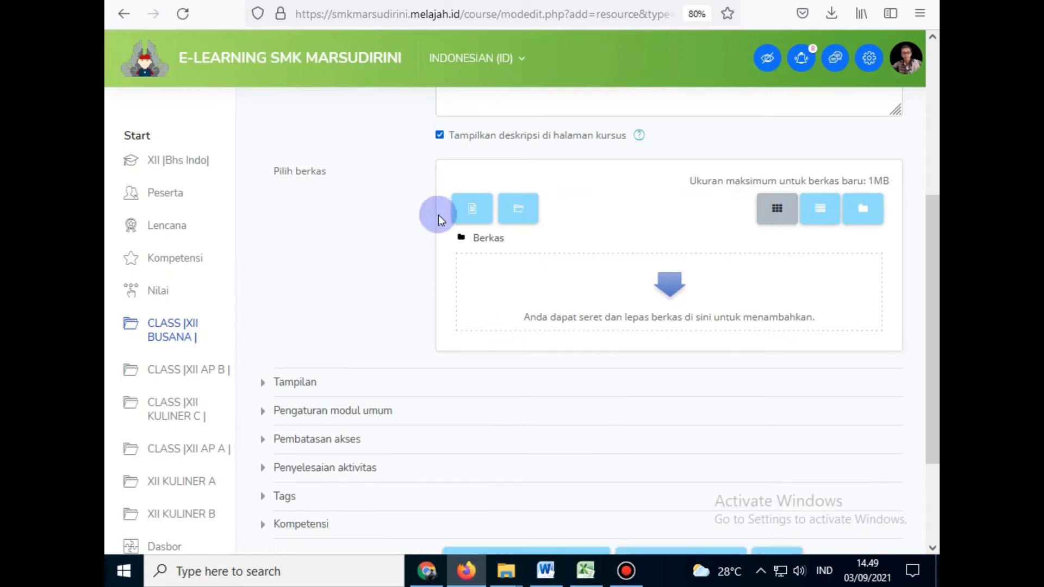
Step: Upload 'BAB 1 Membuat Surat Lamaran Pekerjaan' PDF from modul_bhsIndo_kls XII_2021 into the resource's file area
left_click(472, 213)
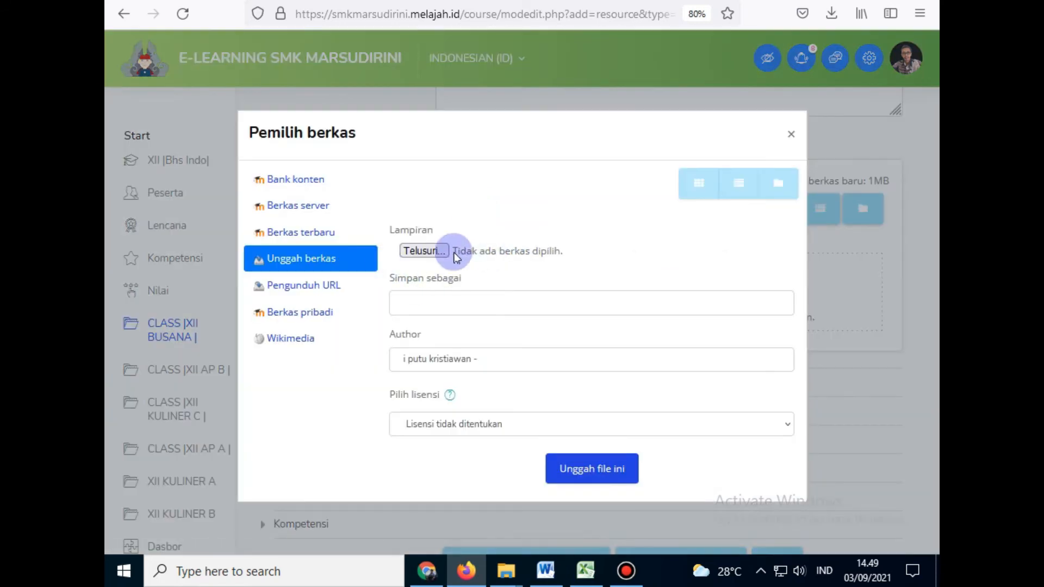
left_click(422, 251)
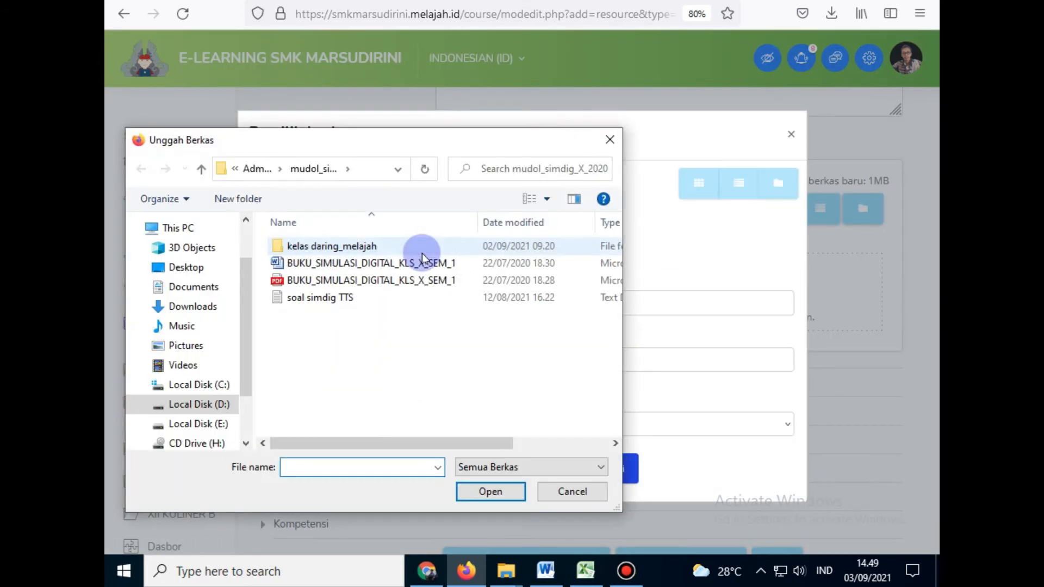
left_click(255, 169)
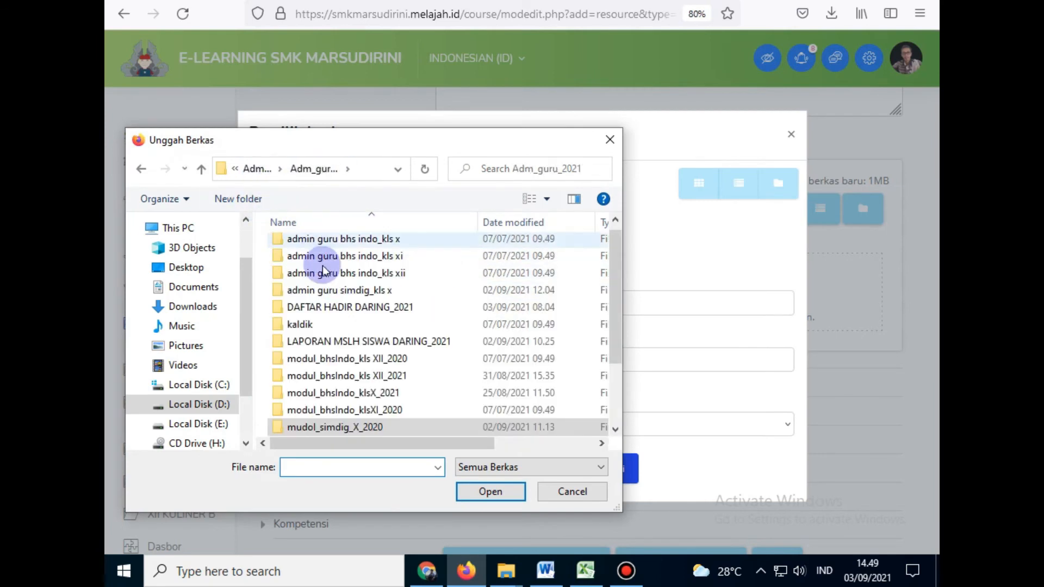
double_click(388, 377)
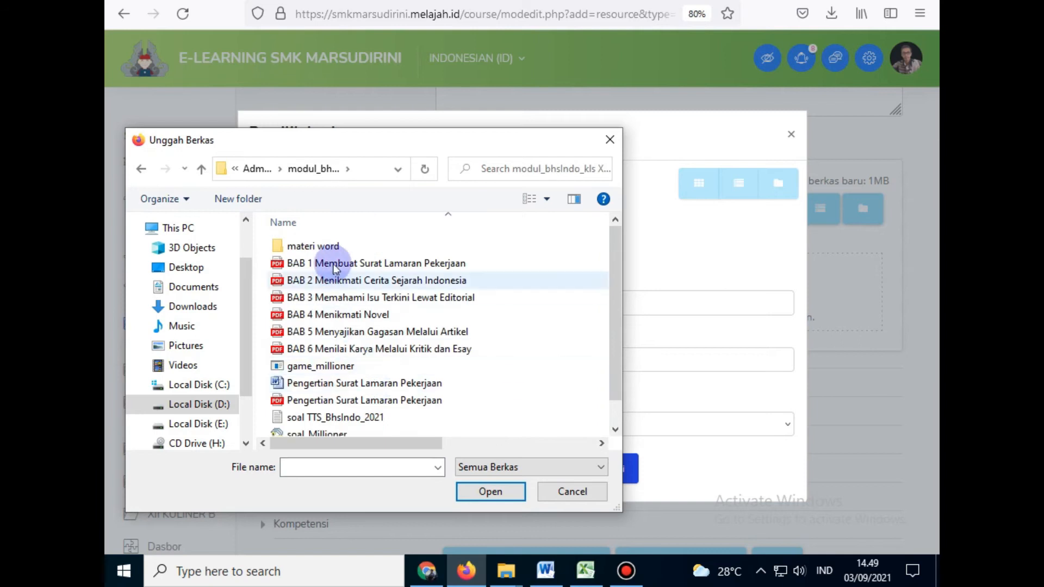
left_click(331, 263)
left_click(489, 493)
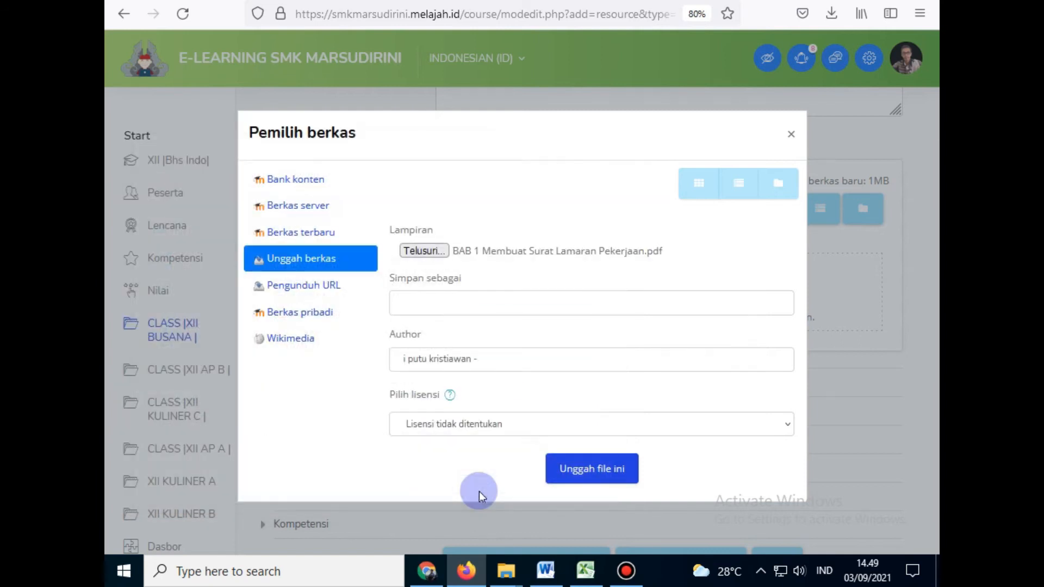
left_click(598, 470)
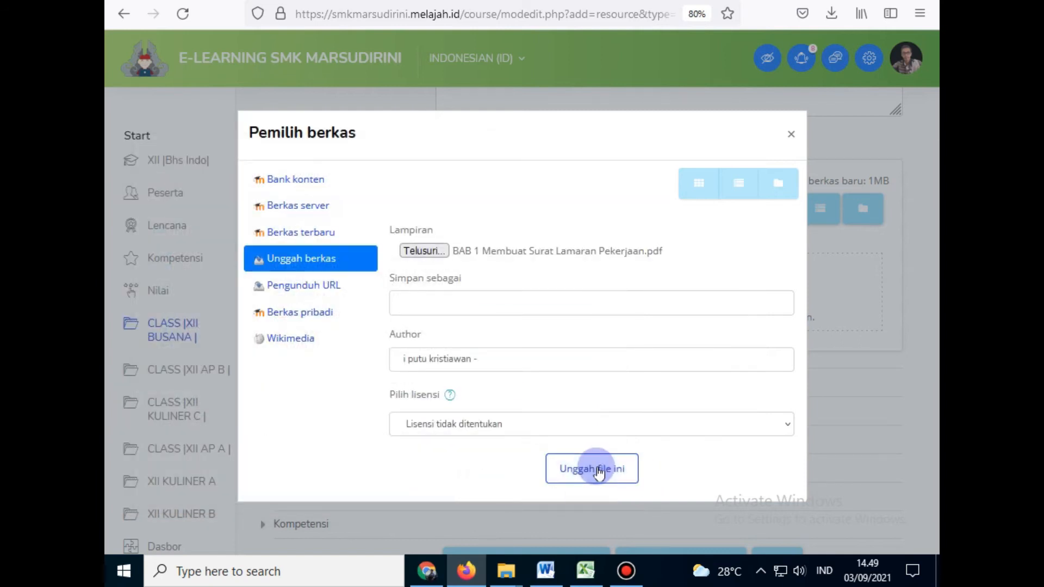
left_click(607, 474)
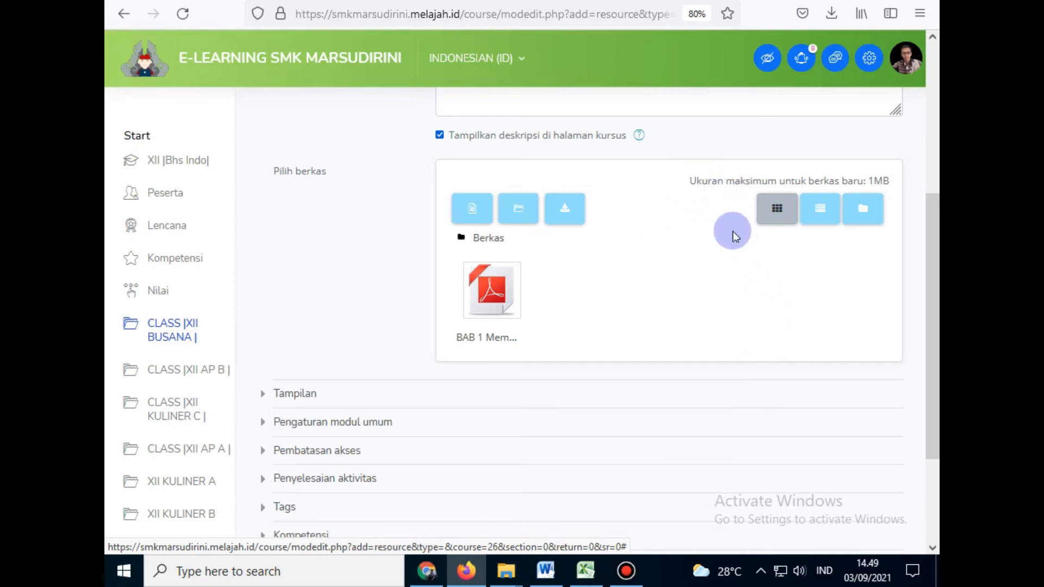
key("ctrl+plus")
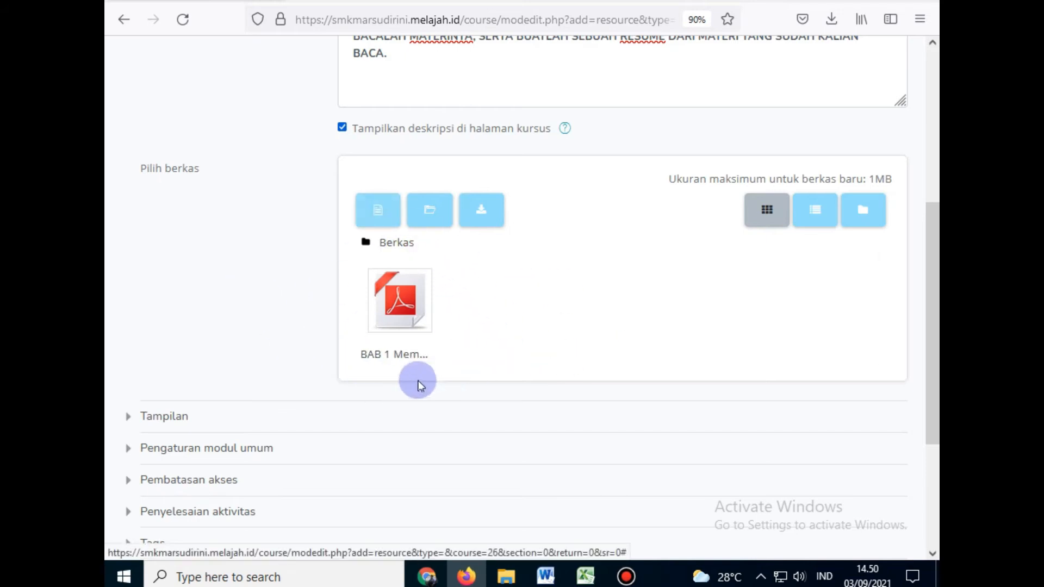
left_click(379, 213)
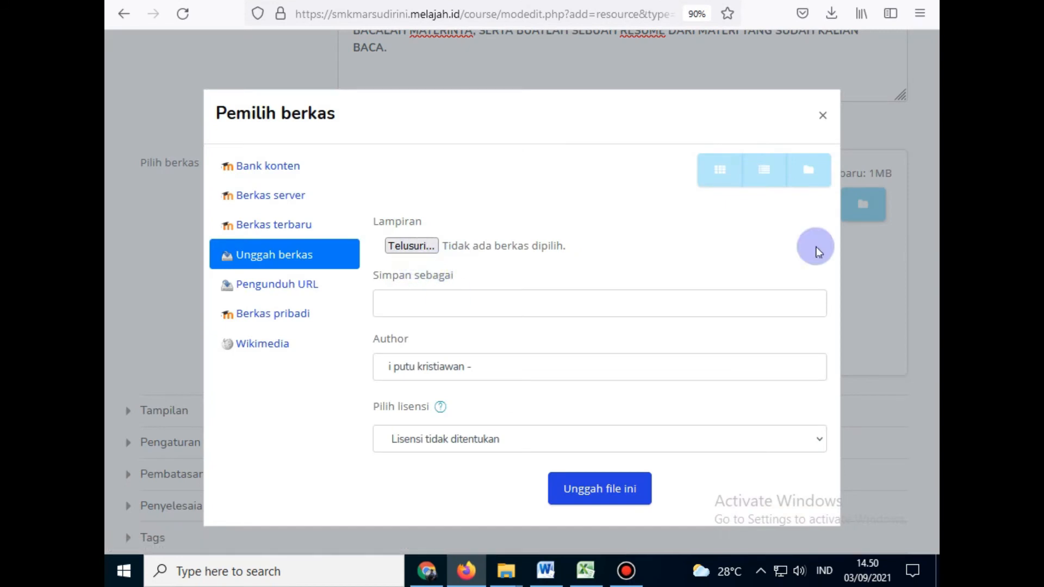
left_click(823, 115)
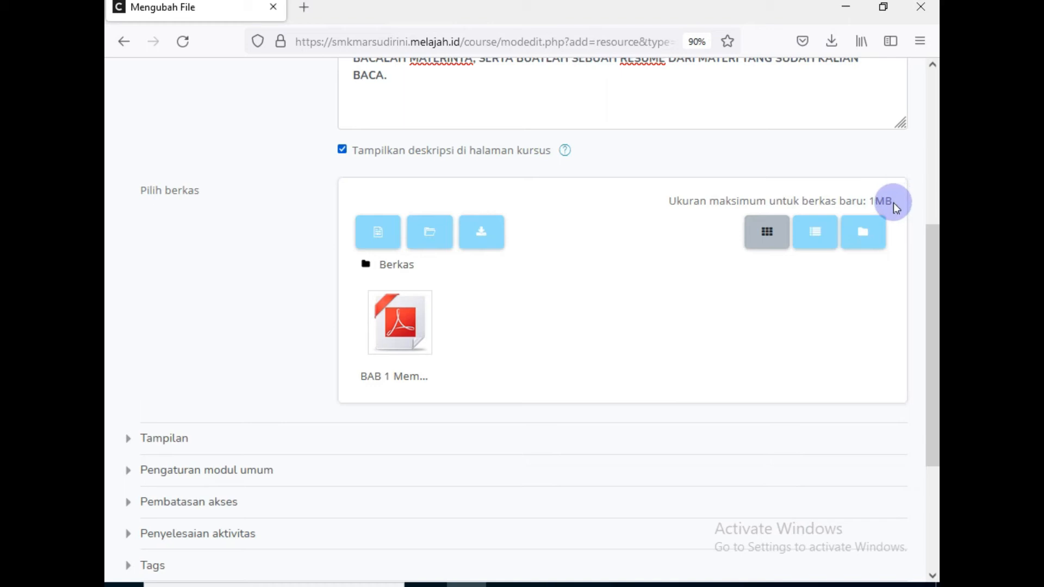
left_click_drag(889, 204, 792, 205)
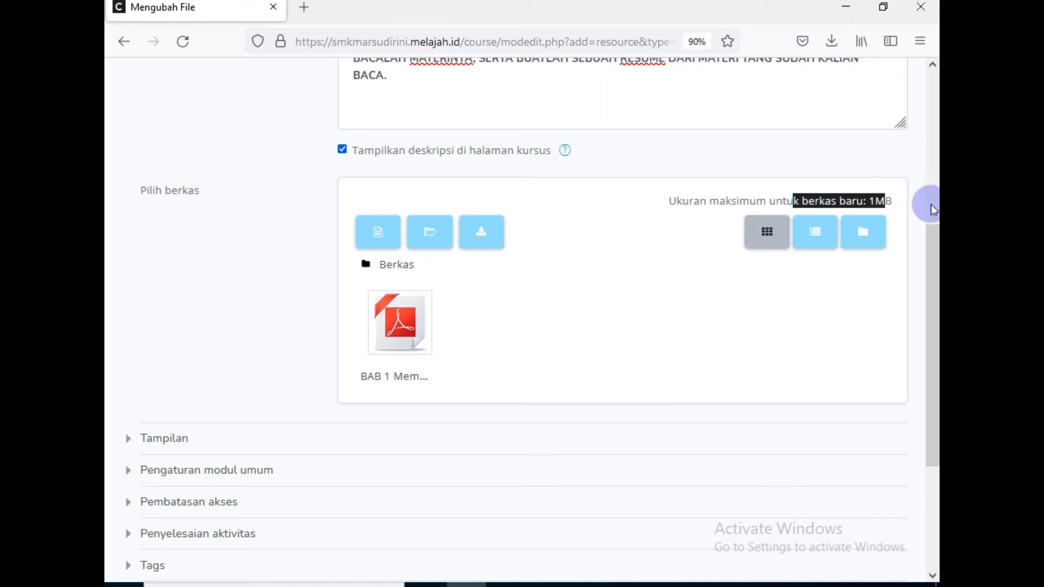
left_click(892, 203)
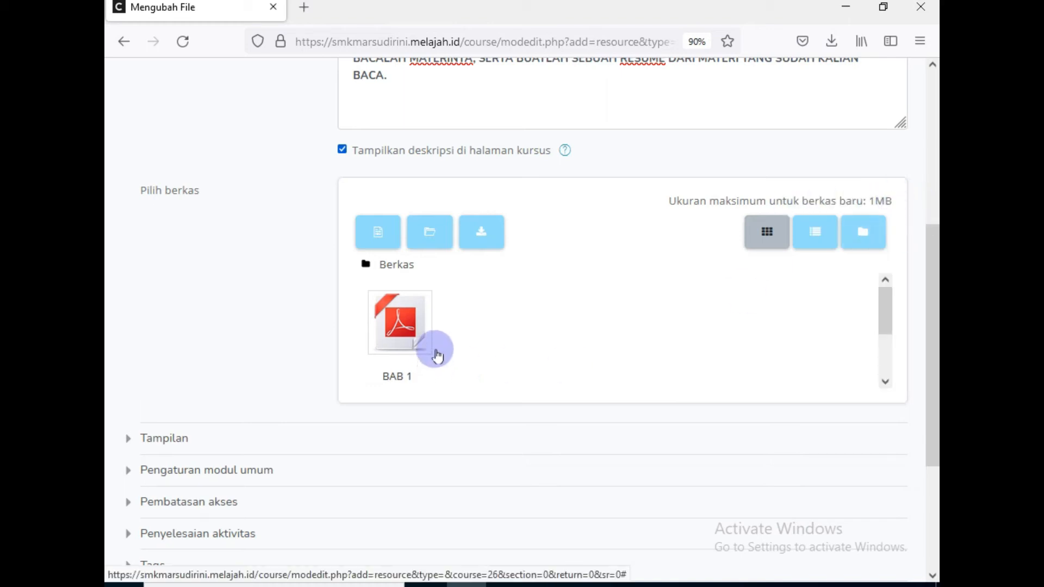
scroll(333, 366, "down", 3)
key("ctrl+minus")
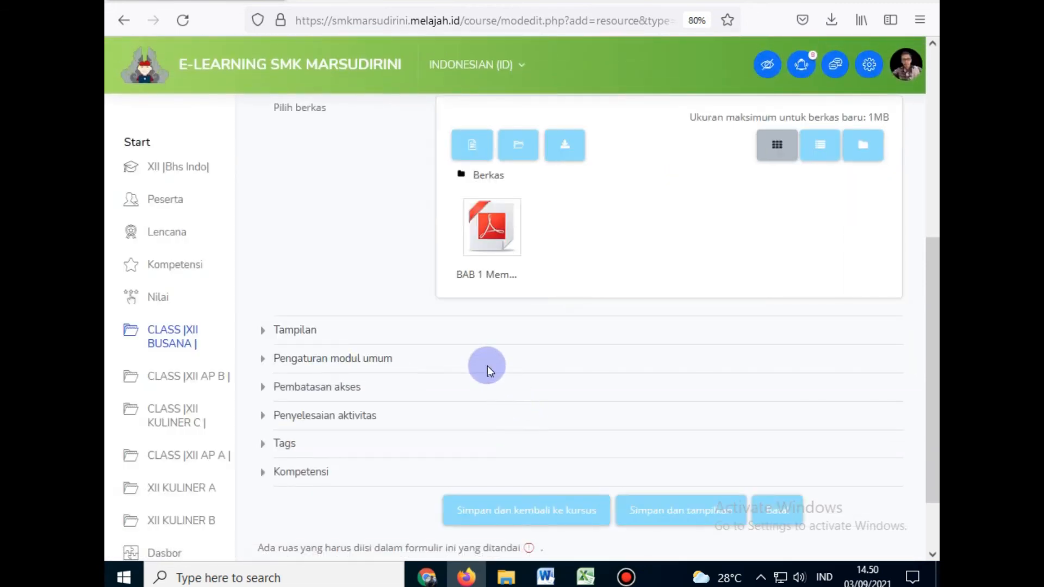
Step: Add a Grup access restriction limiting the resource to XII |Busana |
scroll(487, 366, "down", 2)
scroll(473, 272, "up", 5)
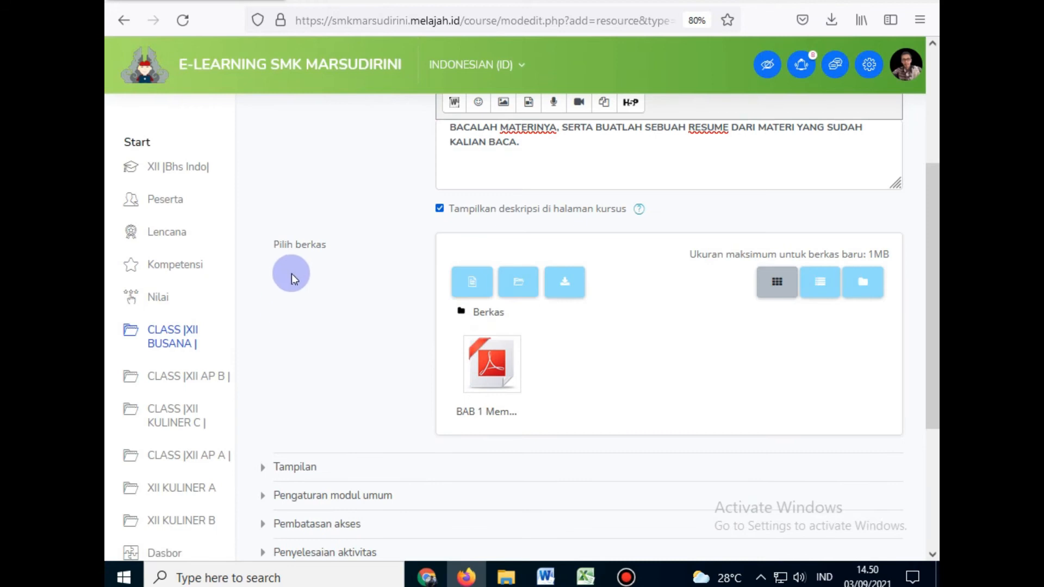
scroll(332, 283, "down", 5)
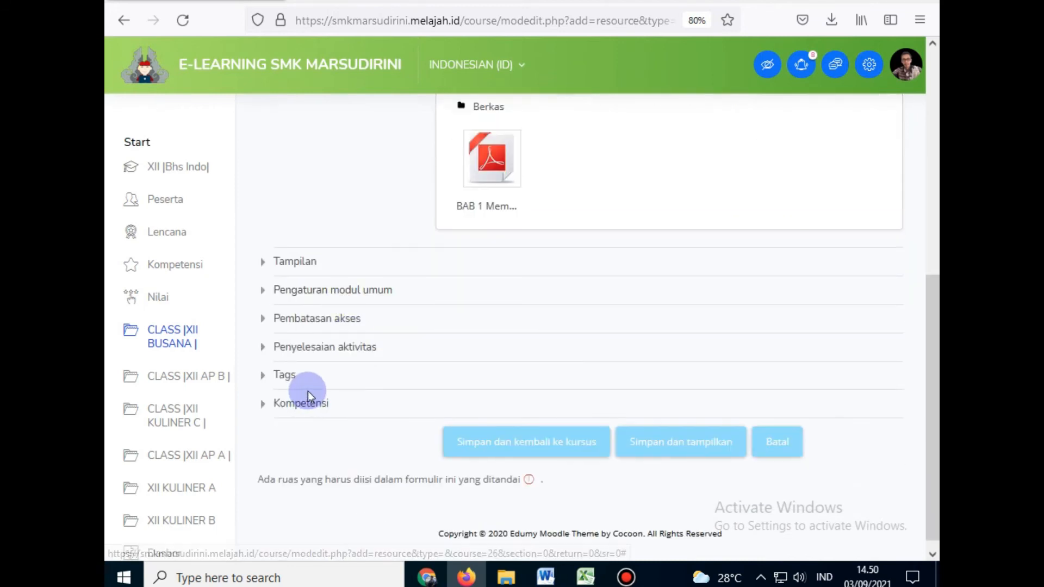
left_click(304, 321)
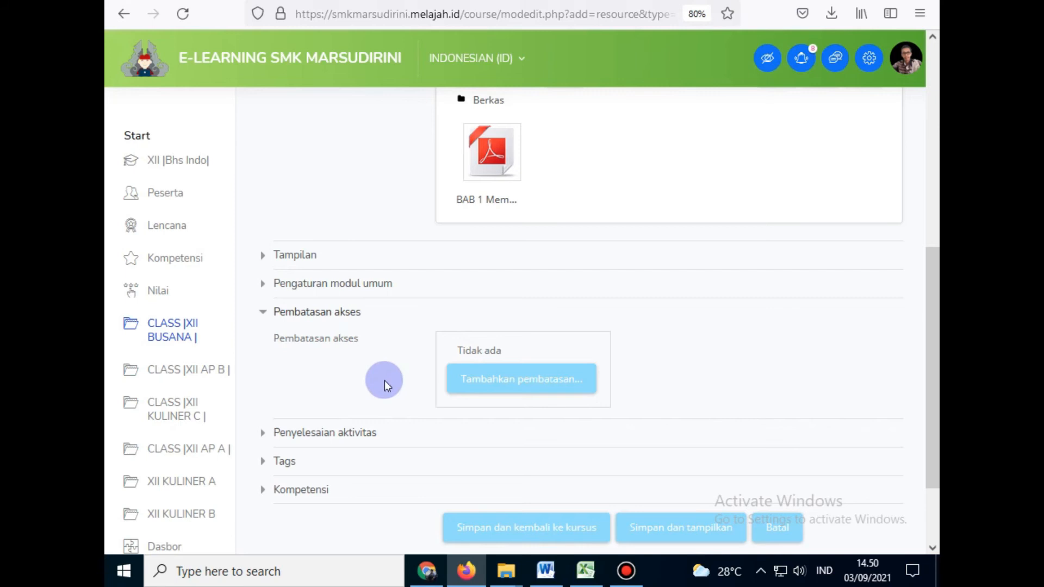
left_click(477, 377)
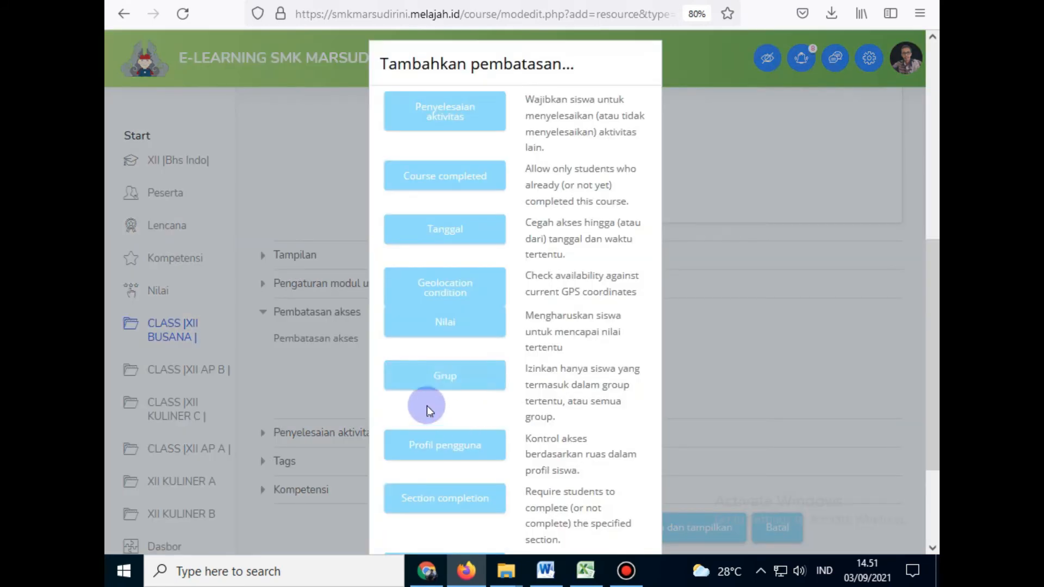
left_click(433, 385)
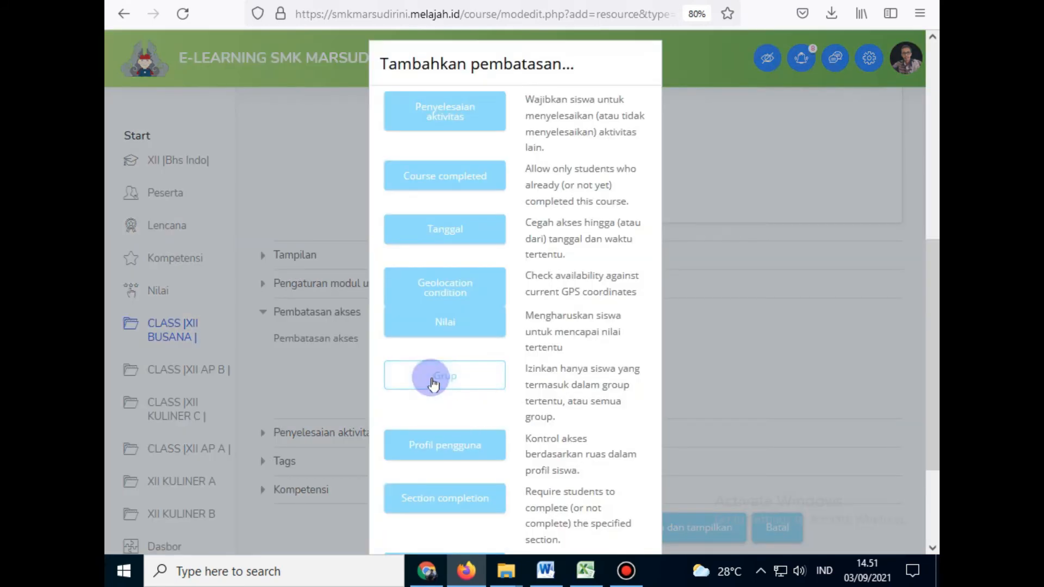
left_click(433, 383)
left_click(538, 443)
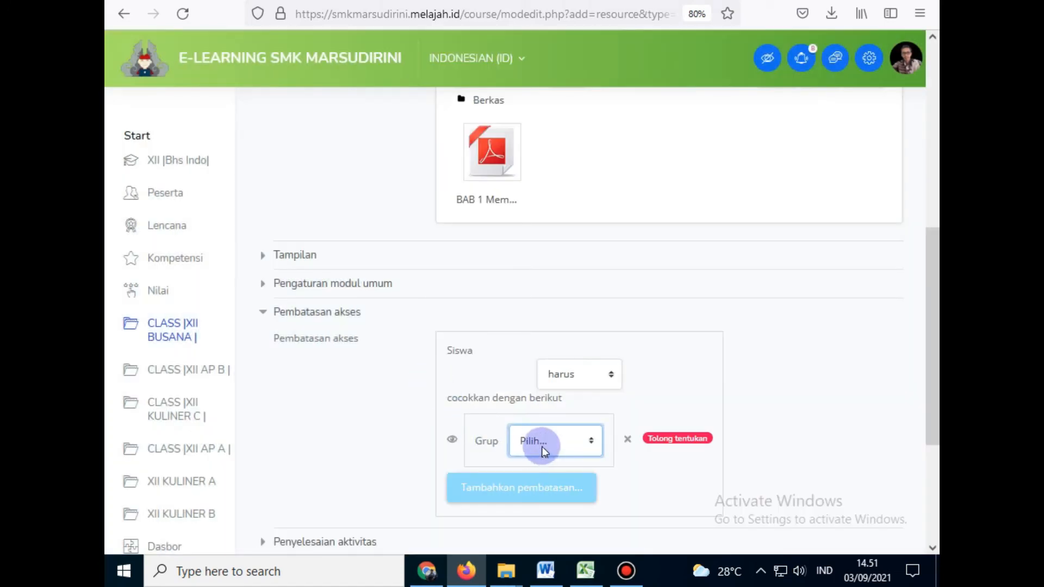
left_click(541, 446)
left_click(550, 413)
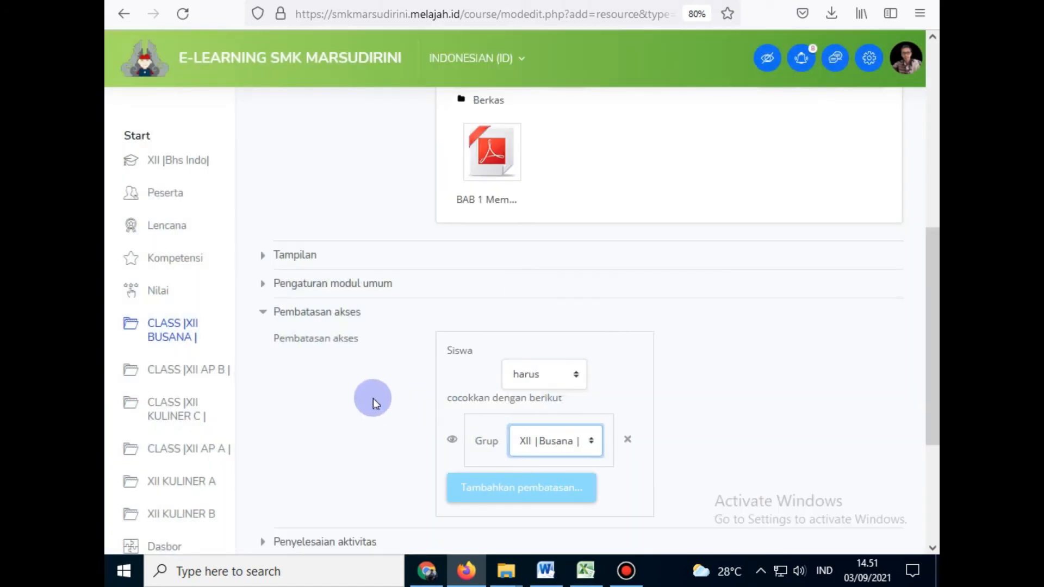
Step: Save the resource with Simpan dan kembali ke kursus
scroll(373, 396, "down", 4)
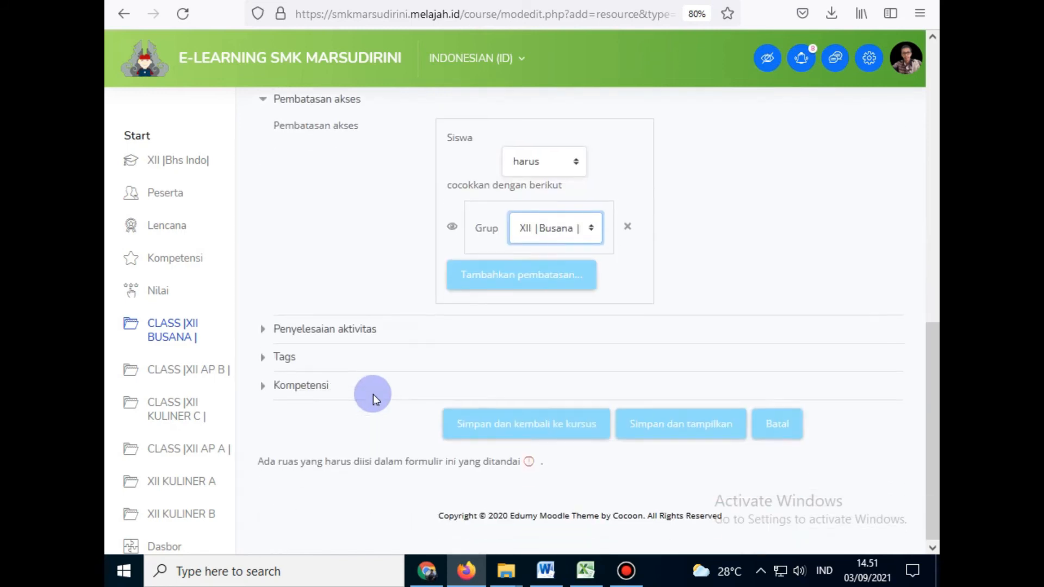
scroll(350, 366, "up", 7)
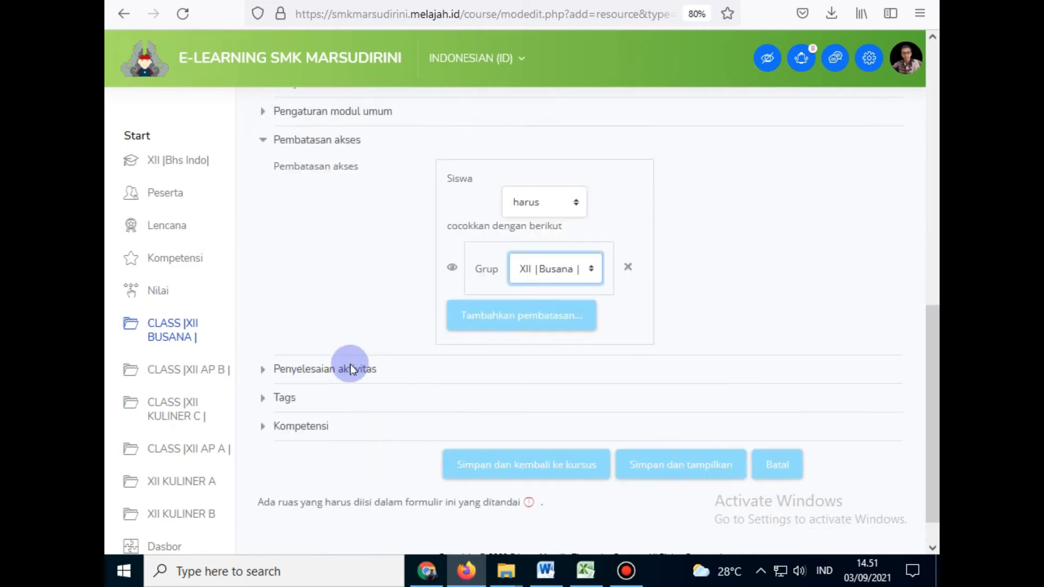
scroll(350, 364, "up", 1)
scroll(355, 333, "down", 10)
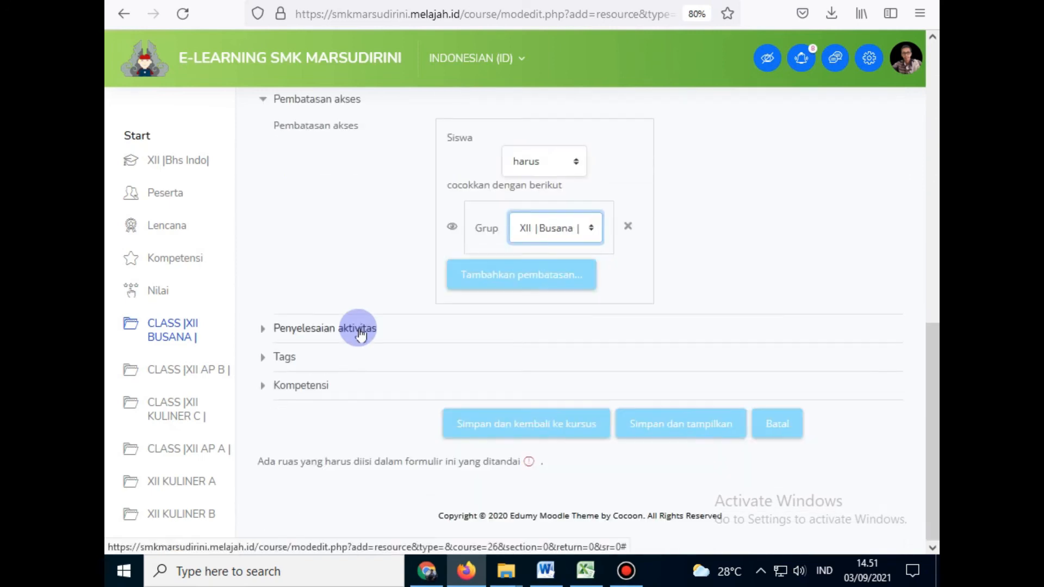
scroll(357, 329, "up", 3)
scroll(565, 380, "down", 3)
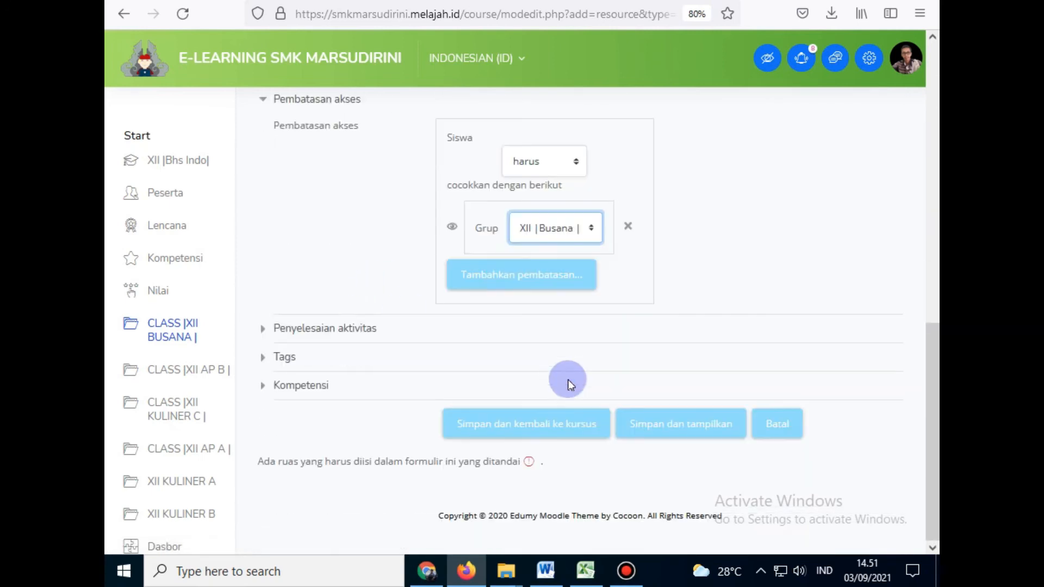
left_click(516, 434)
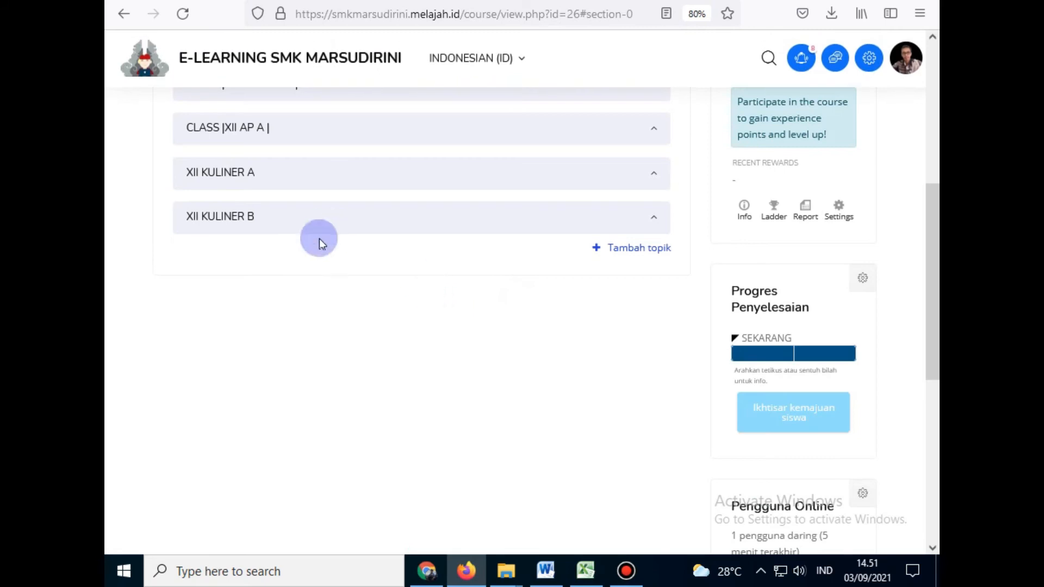
Step: Expand CLASS |XII BUSANA| and drag the PDF item up above ABSENSI HARI JUMAT
scroll(319, 239, "up", 5)
left_click(222, 272)
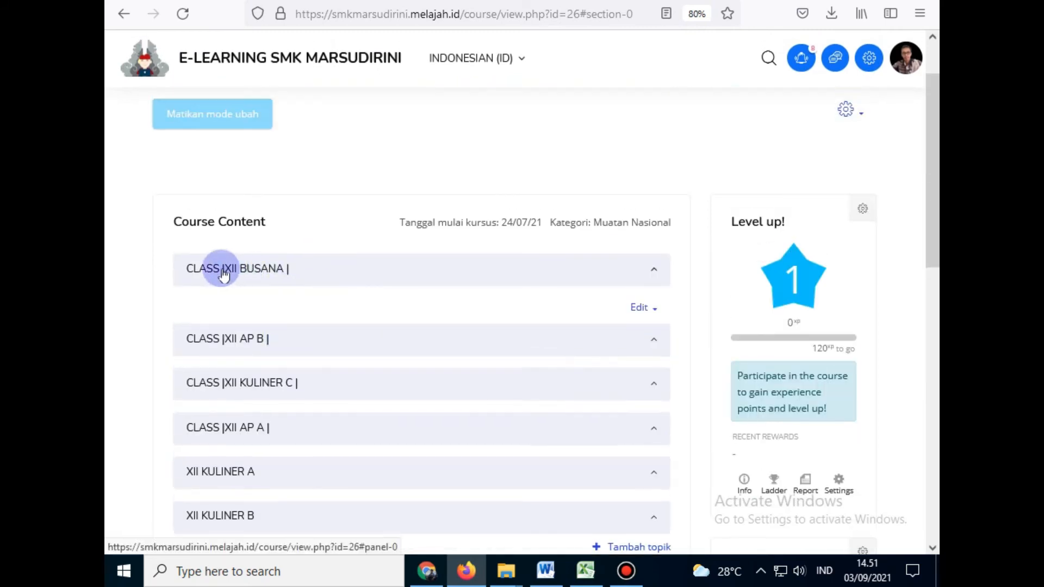
scroll(415, 283, "down", 7)
scroll(415, 284, "down", 8)
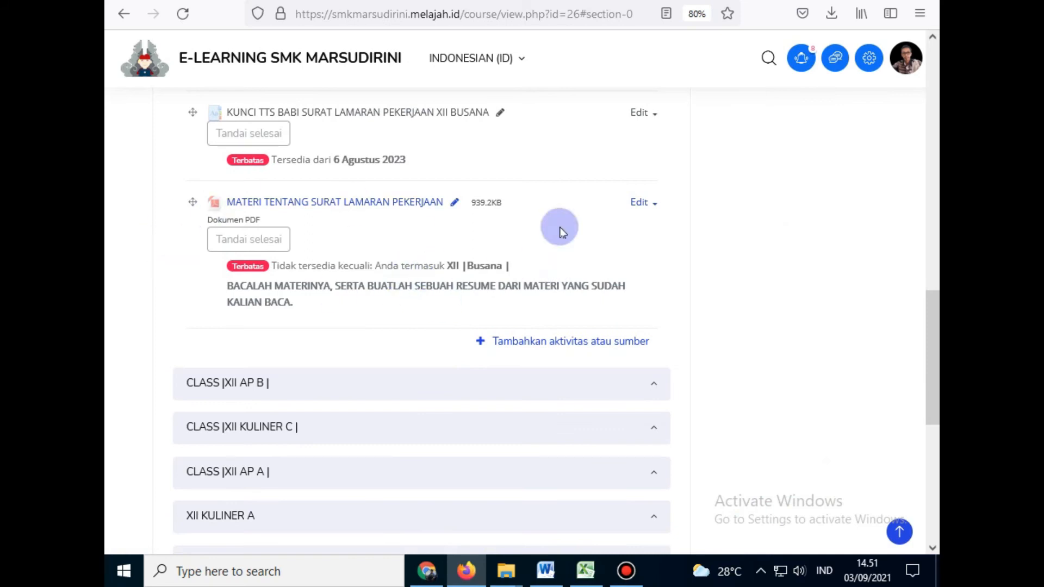
scroll(364, 314, "up", 1)
scroll(364, 314, "up", 3)
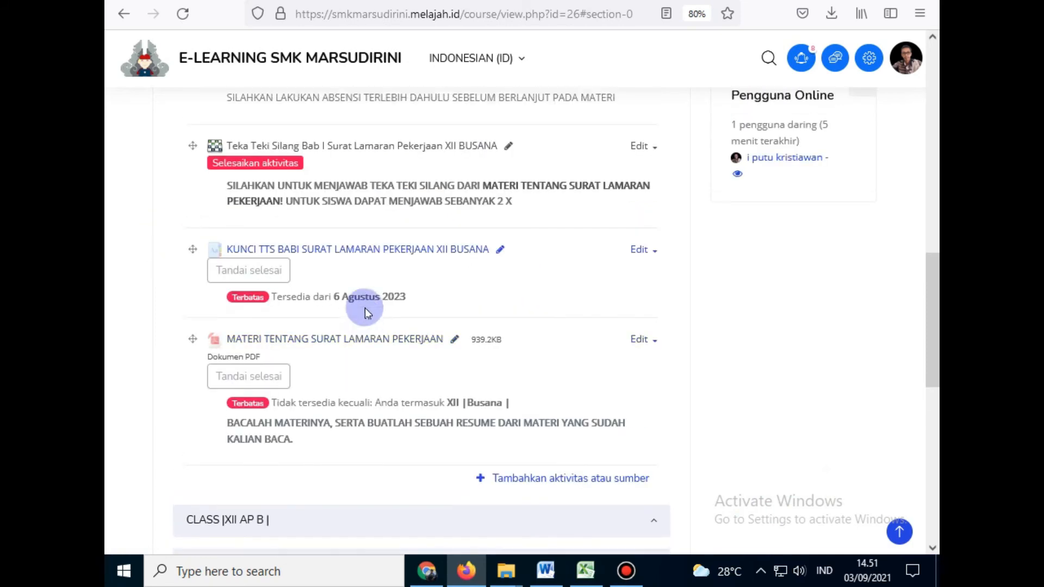
scroll(541, 391, "up", 4)
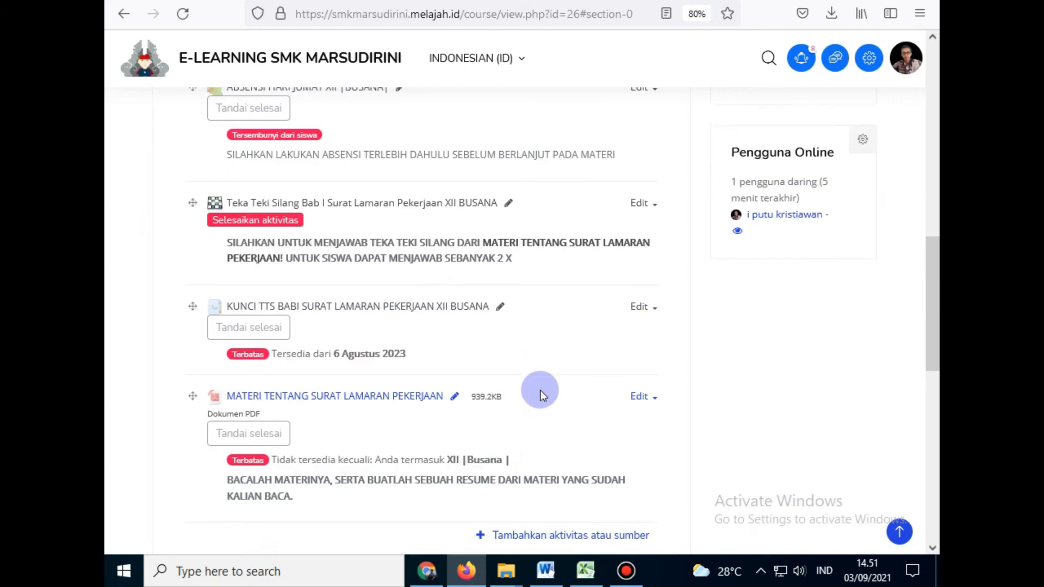
scroll(326, 448, "down", 3)
left_click_drag(190, 411, 194, 298)
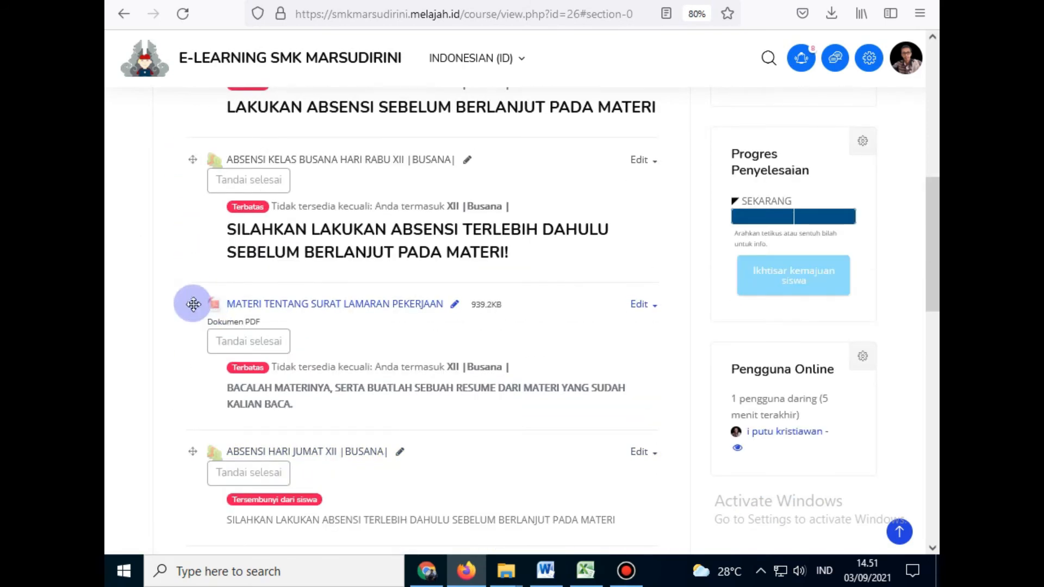
Step: Drag the PDF further up to sit below ABSENSI JUMAT |SEPETEMBER| and review the section
scroll(195, 348, "up", 4)
left_click_drag(194, 511, 175, 266)
scroll(153, 292, "down", 1)
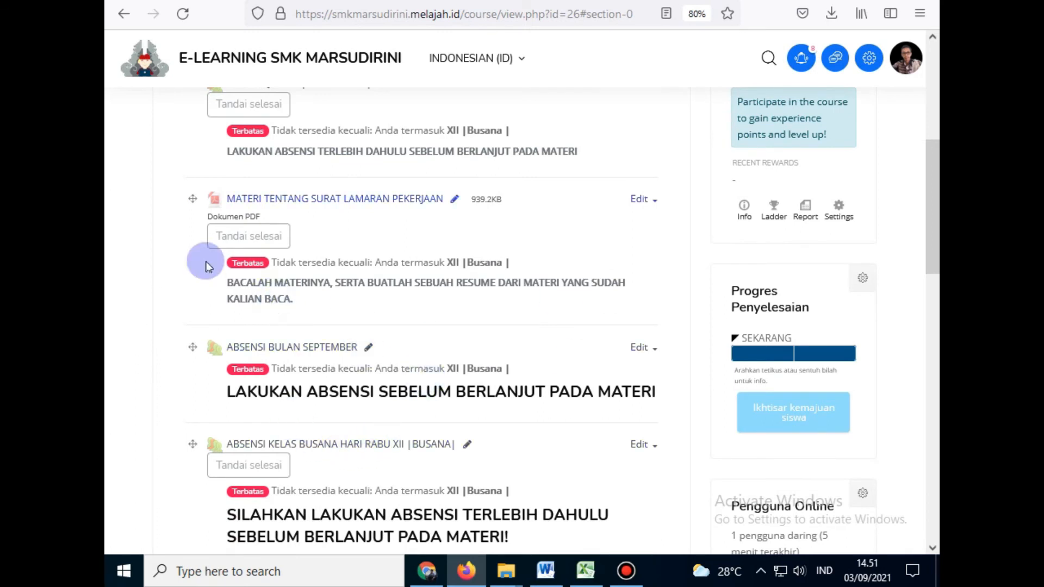
scroll(136, 277, "up", 1)
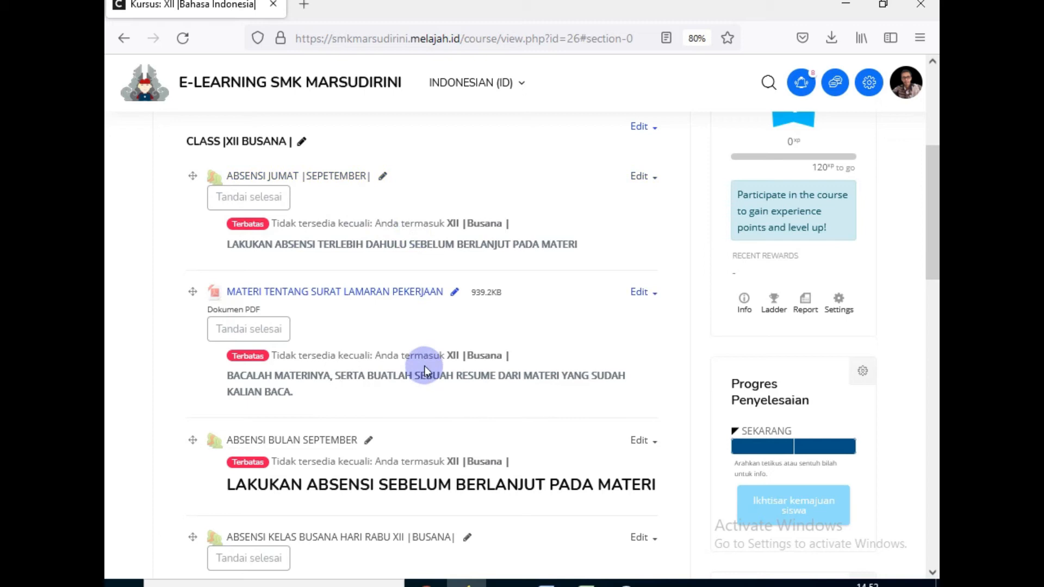
scroll(208, 352, "up", 3)
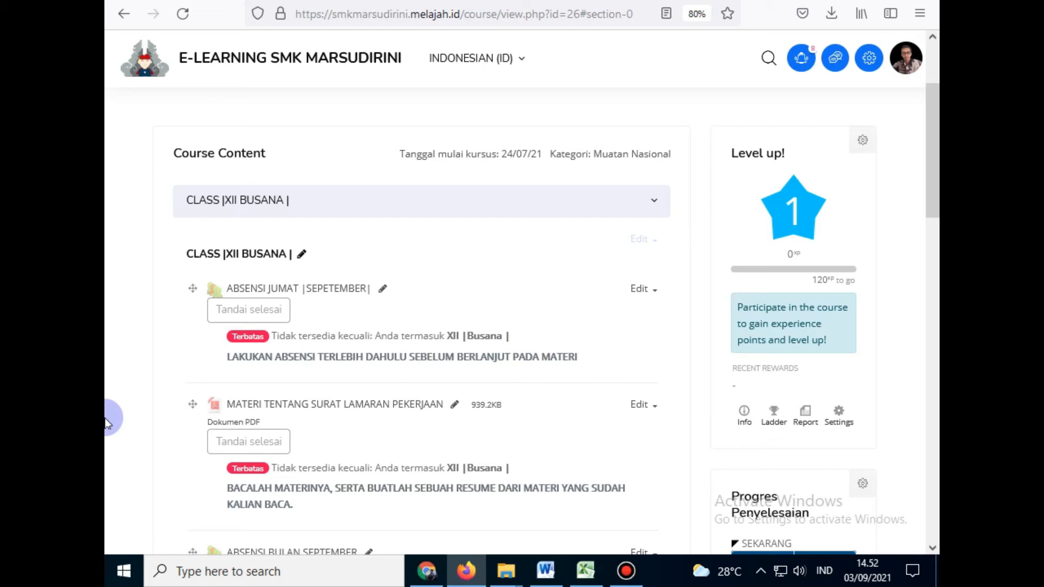
scroll(107, 395, "down", 2)
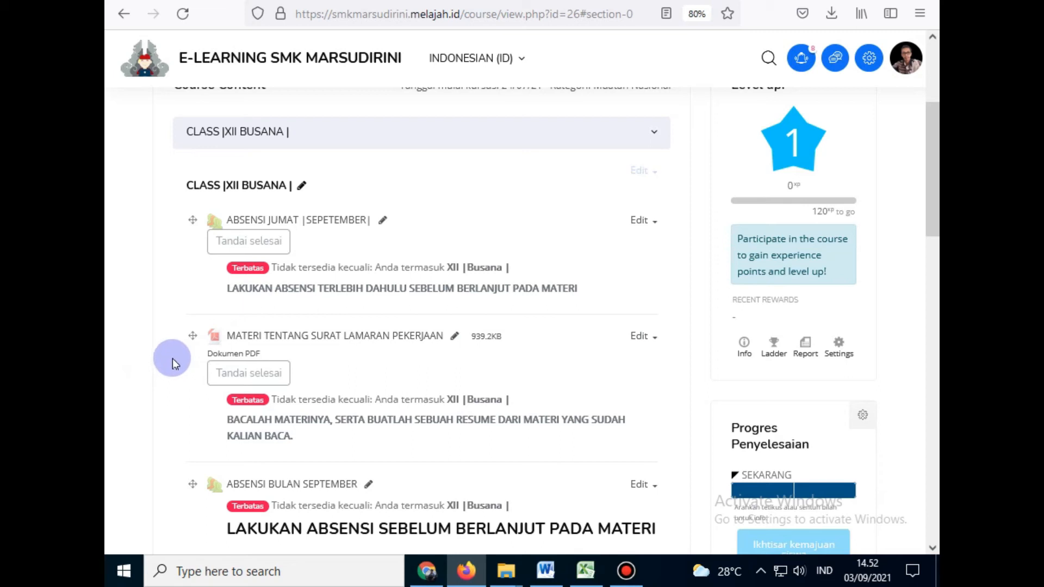
scroll(171, 357, "down", 3)
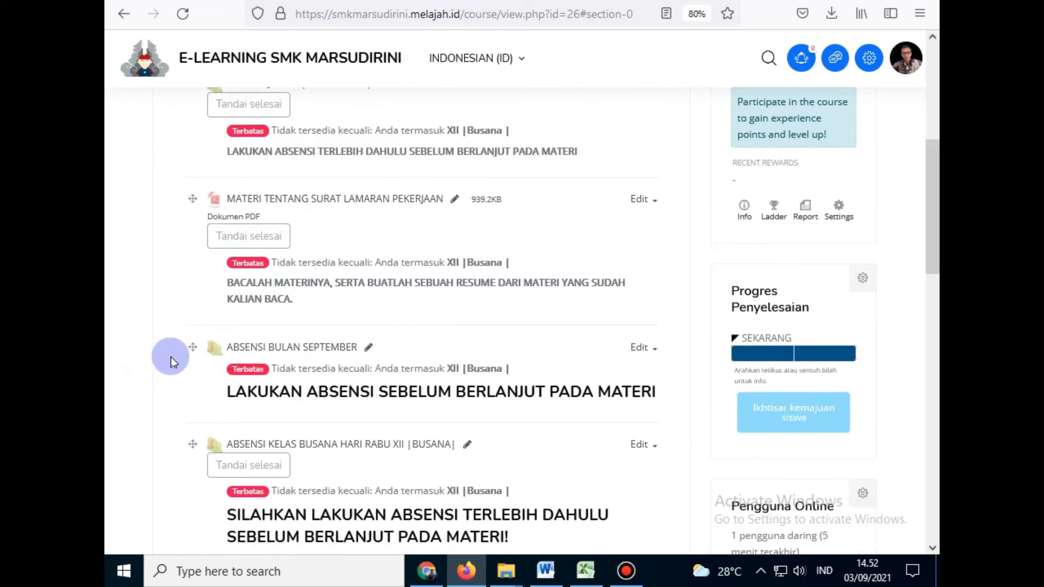
scroll(171, 356, "up", 5)
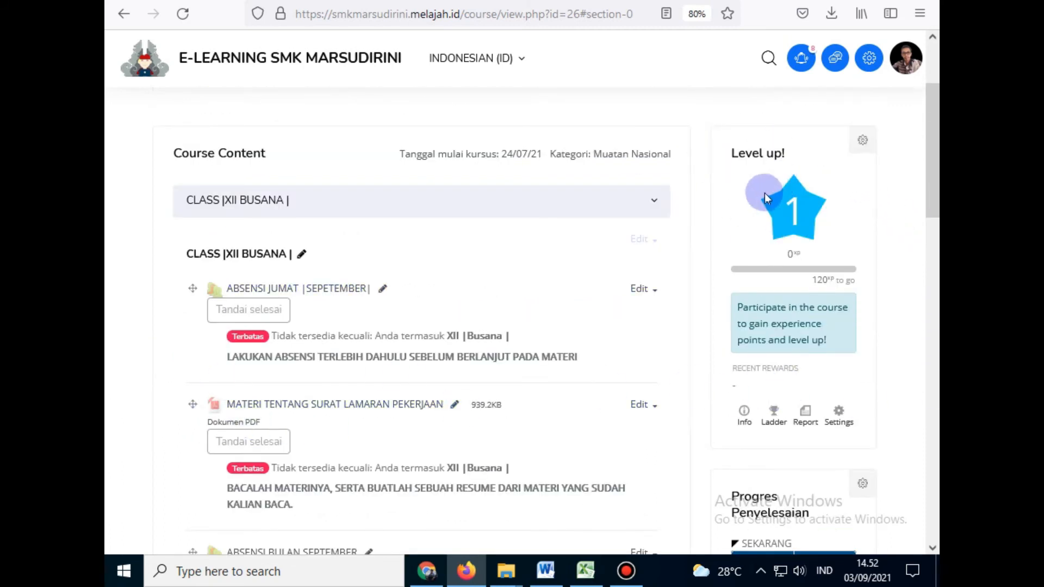
scroll(756, 229, "down", 5)
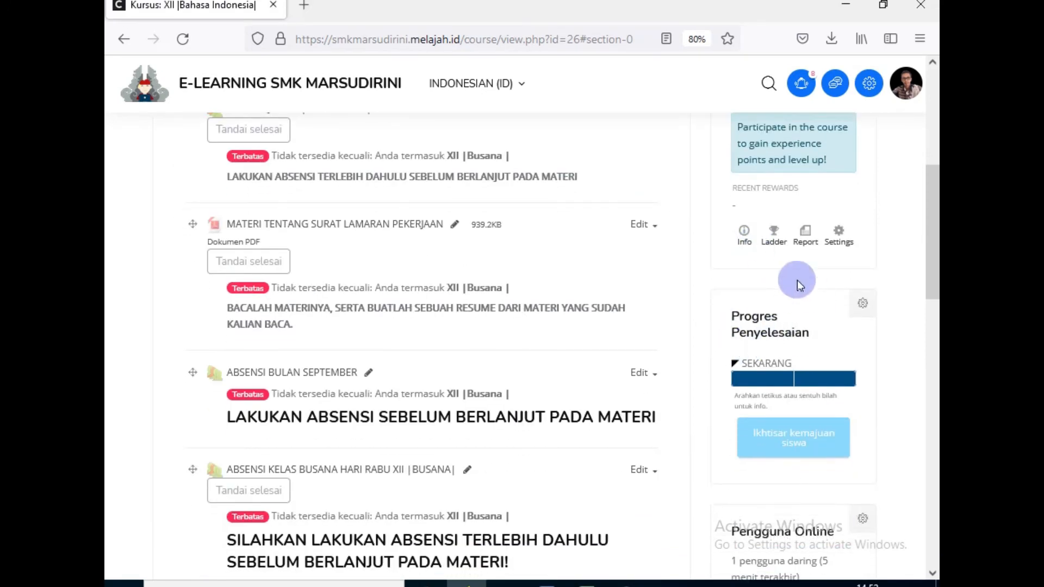
scroll(791, 331, "down", 4)
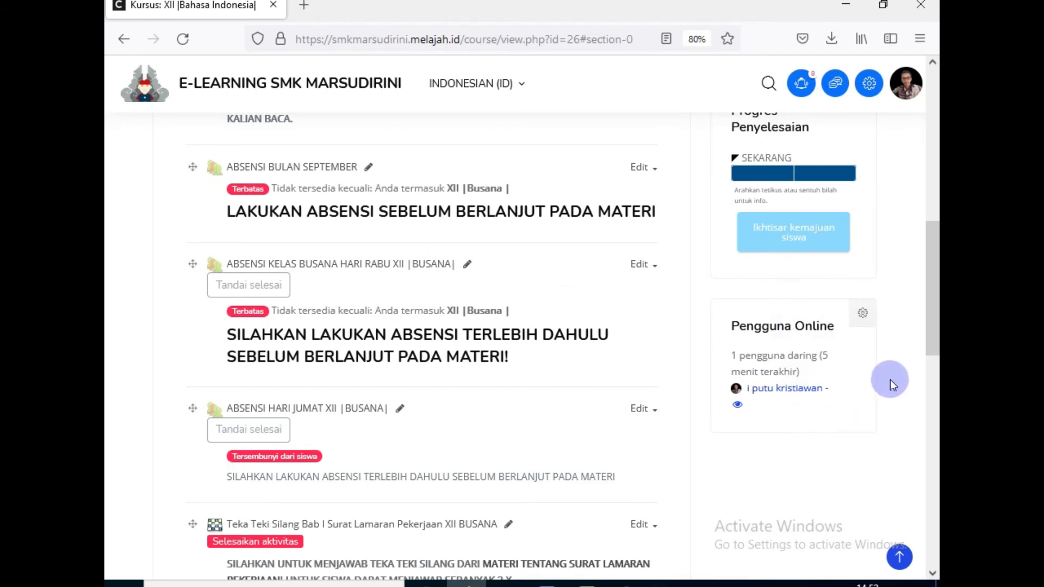
scroll(890, 379, "up", 5)
scroll(879, 286, "up", 5)
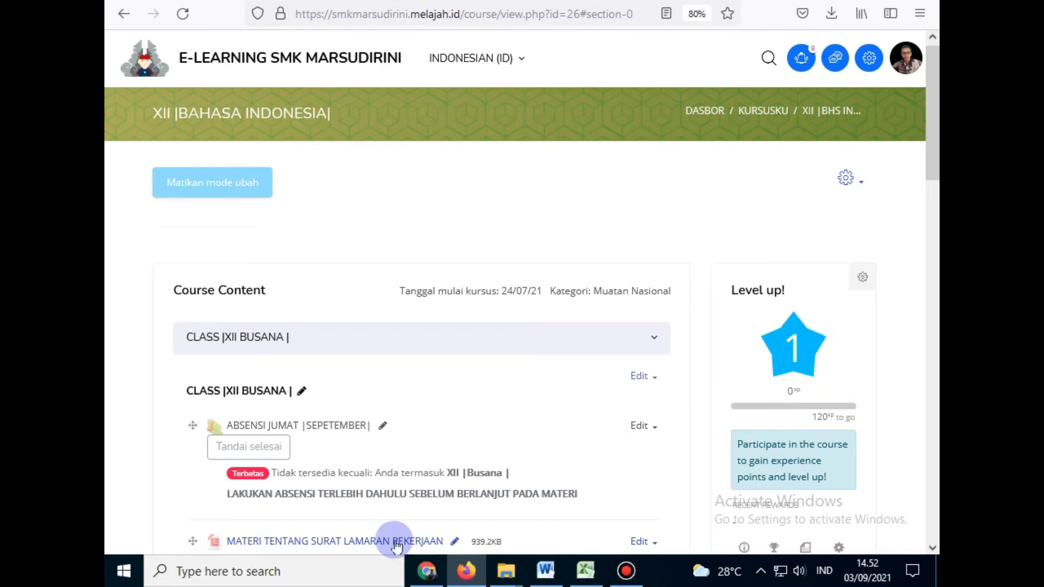
mouse_move(435, 581)
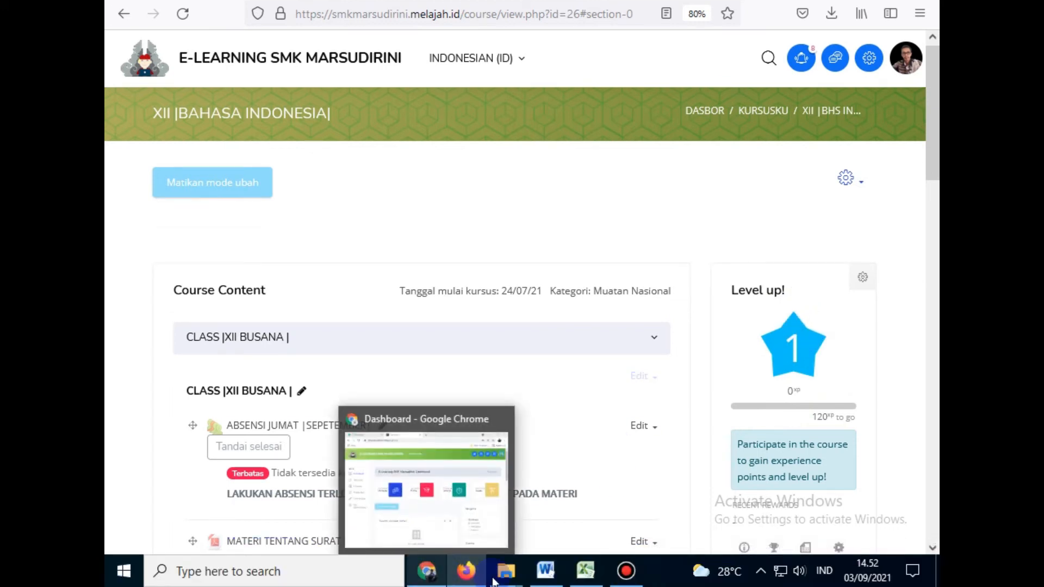
Step: In the other browser, open site administration and switch the site language to Indonesian
left_click(444, 555)
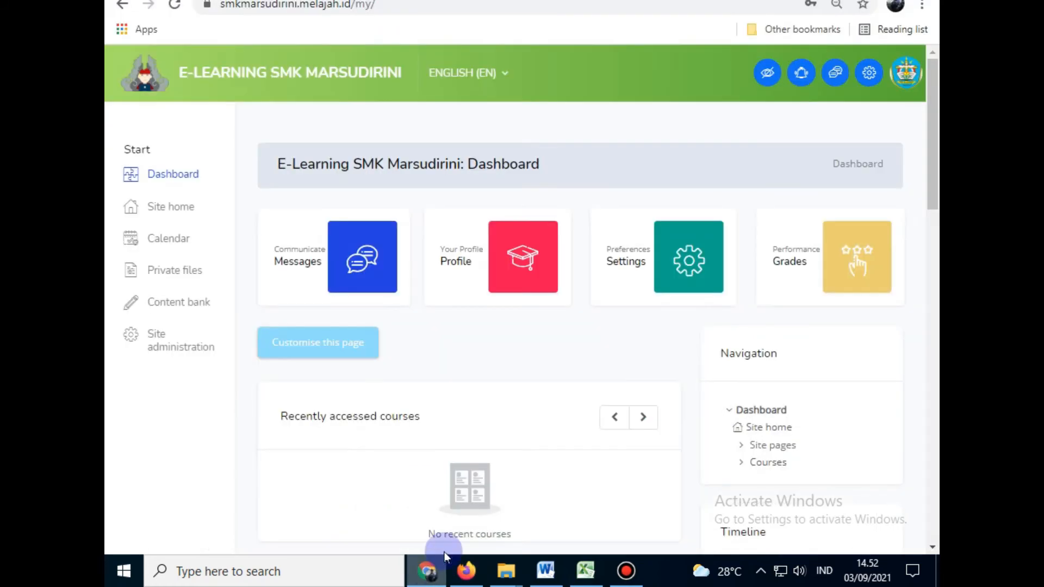
left_click(158, 352)
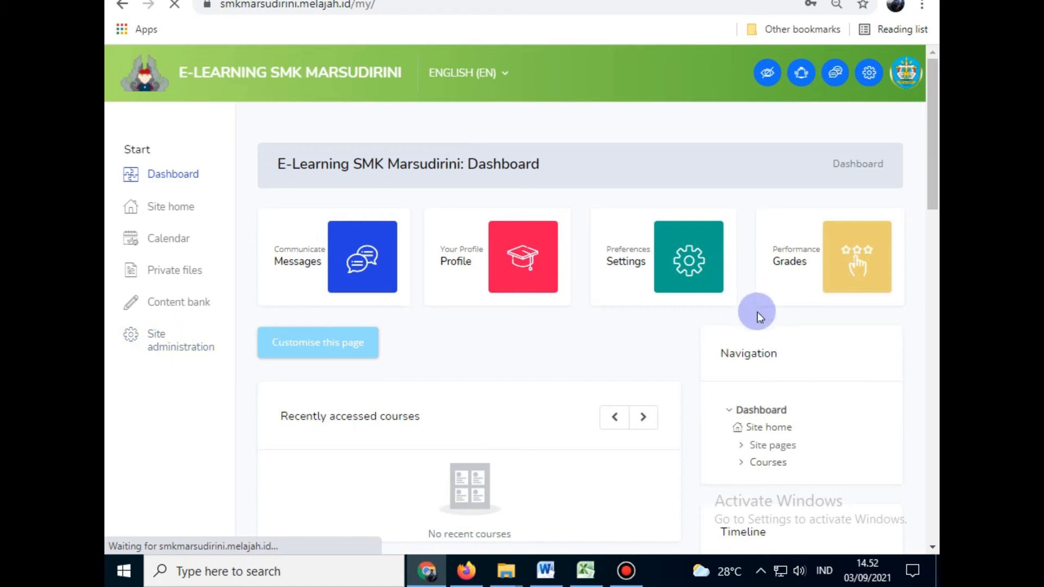
left_click(281, 357)
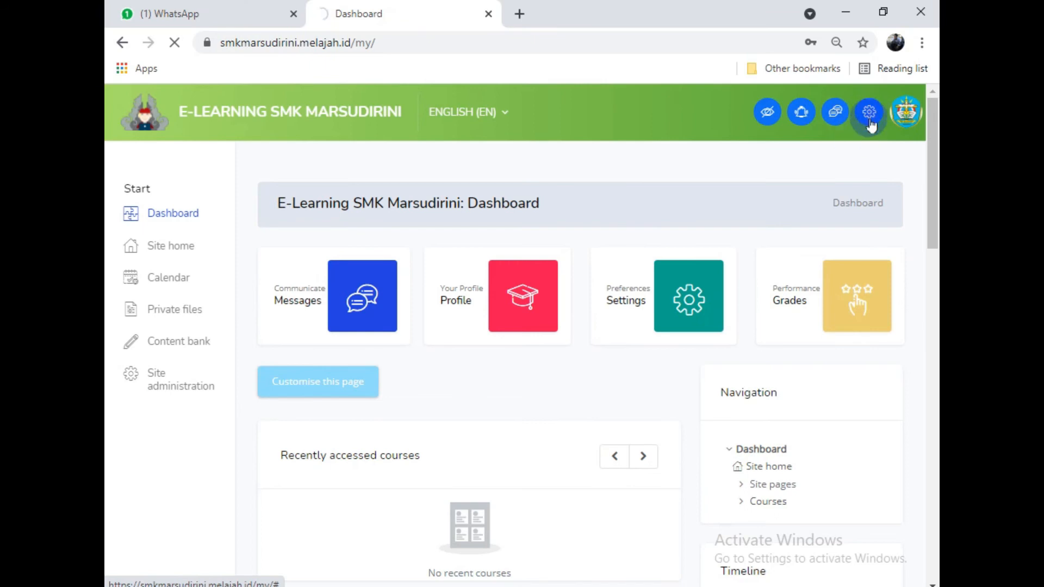
scroll(392, 386, "down", 15)
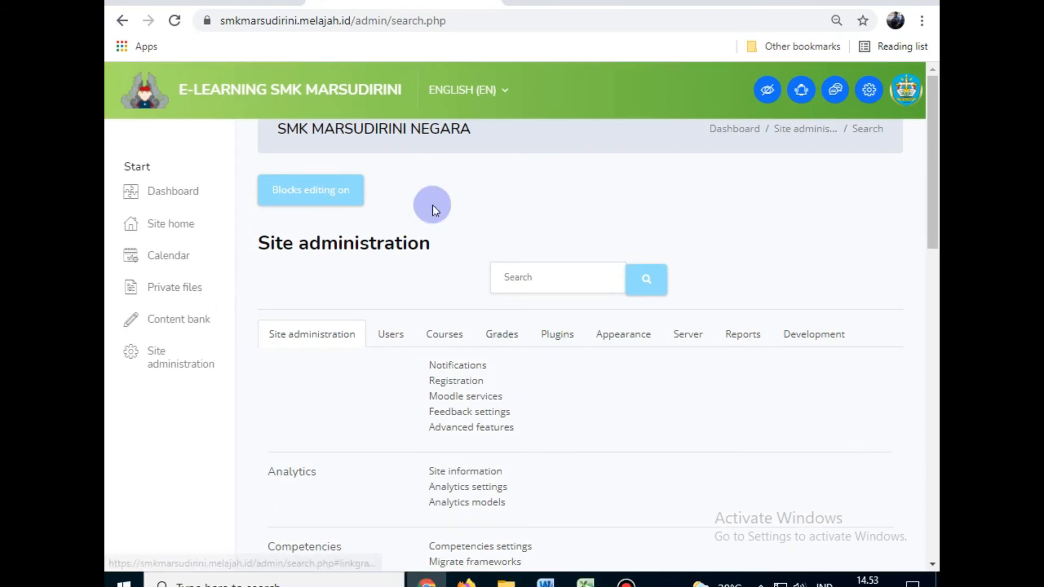
left_click(499, 90)
left_click(472, 183)
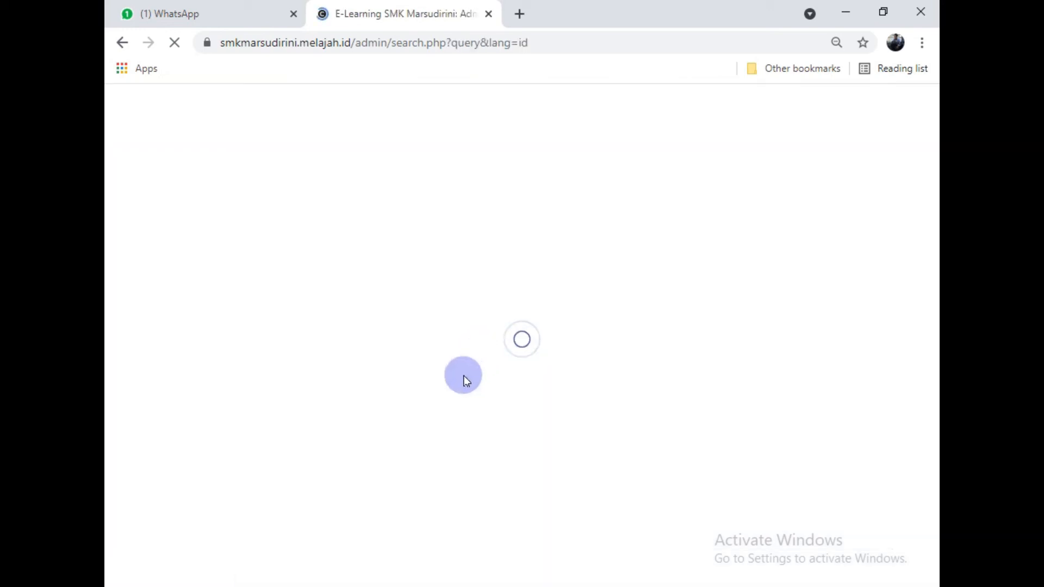
Step: In course management, expand 2021 › Kelas XII › Muatan Nasional and open XII |Bahasa Indonesia| details
left_click(452, 356)
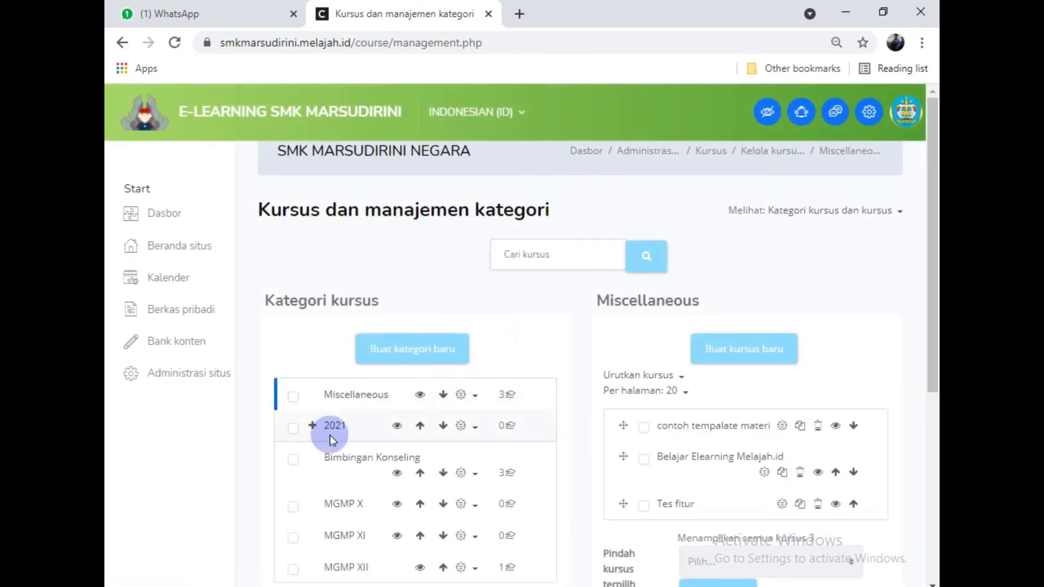
left_click(312, 425)
scroll(533, 372, "down", 1)
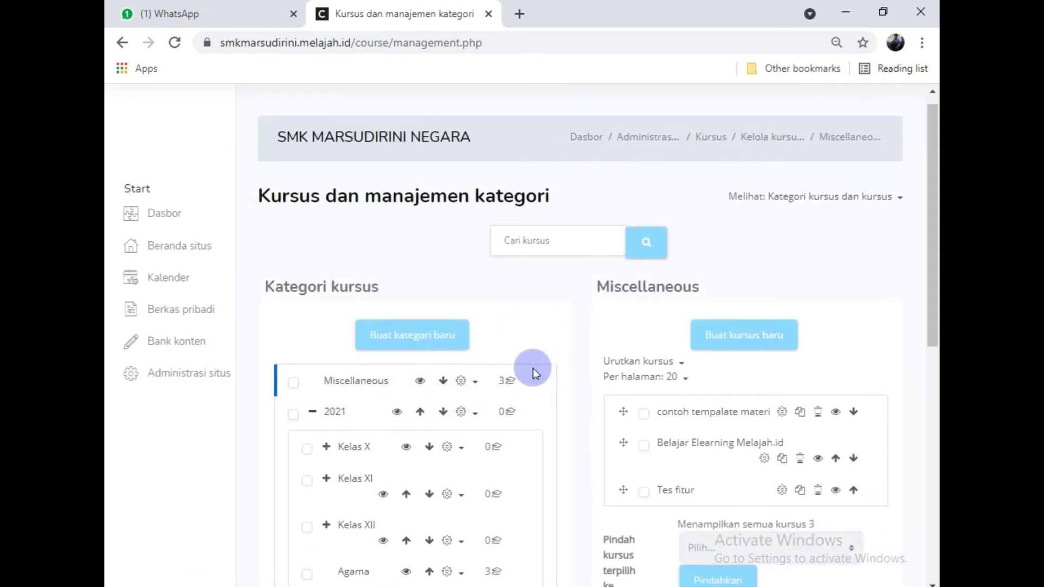
scroll(338, 298, "down", 5)
left_click(325, 210)
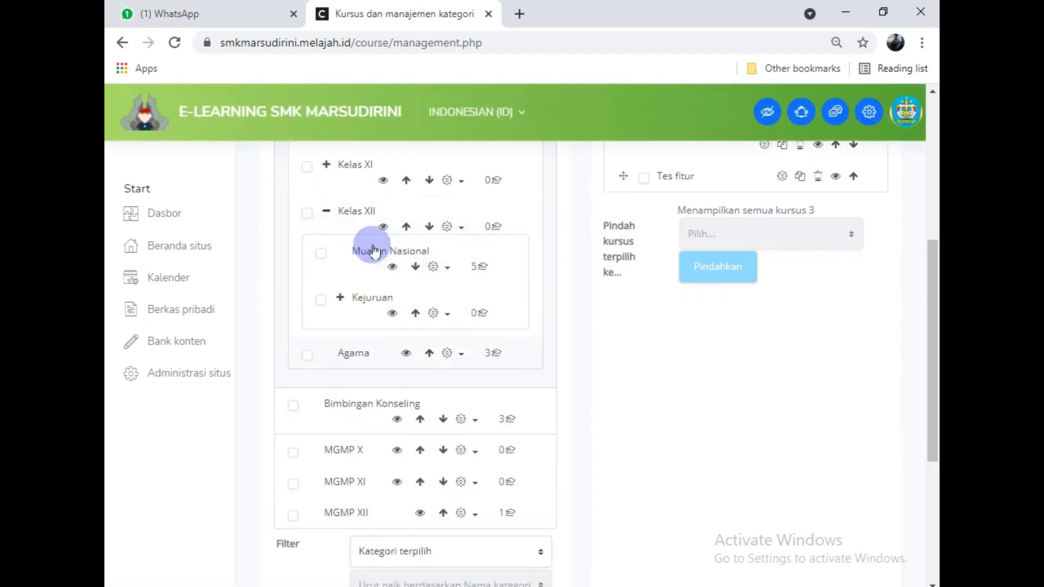
left_click(360, 251)
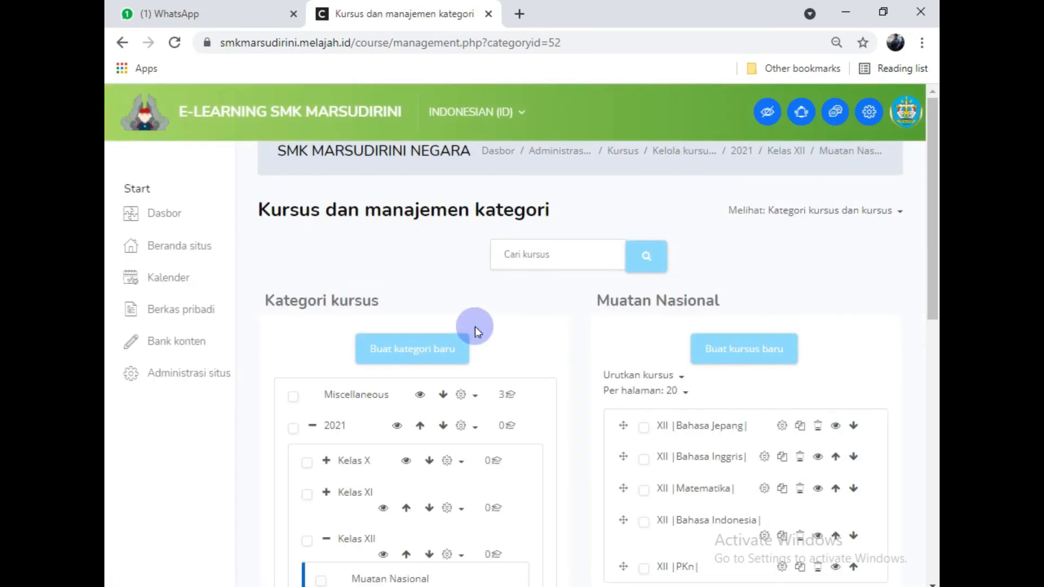
scroll(792, 418, "down", 2)
left_click(728, 406)
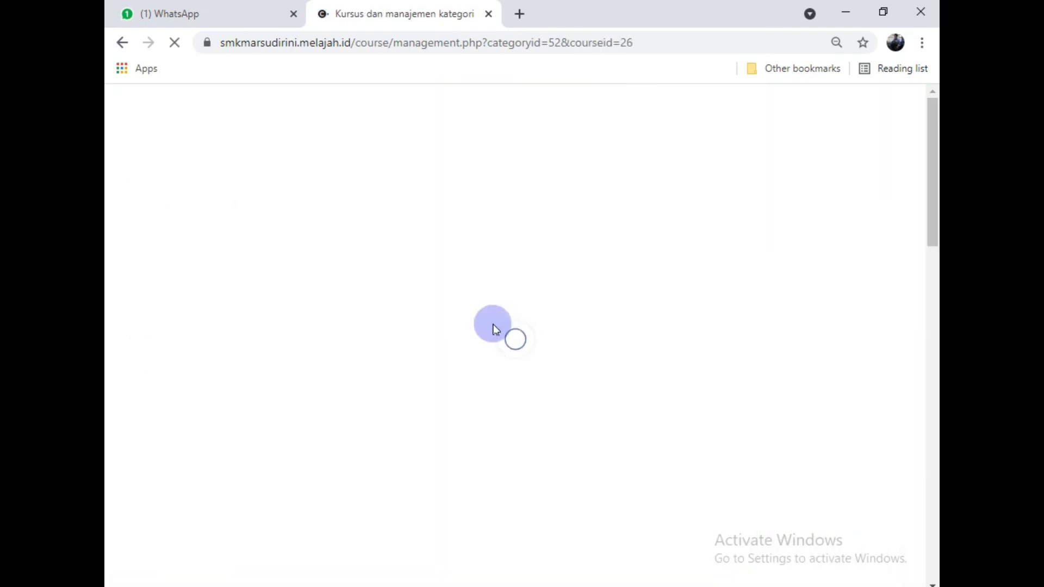
scroll(494, 325, "down", 15)
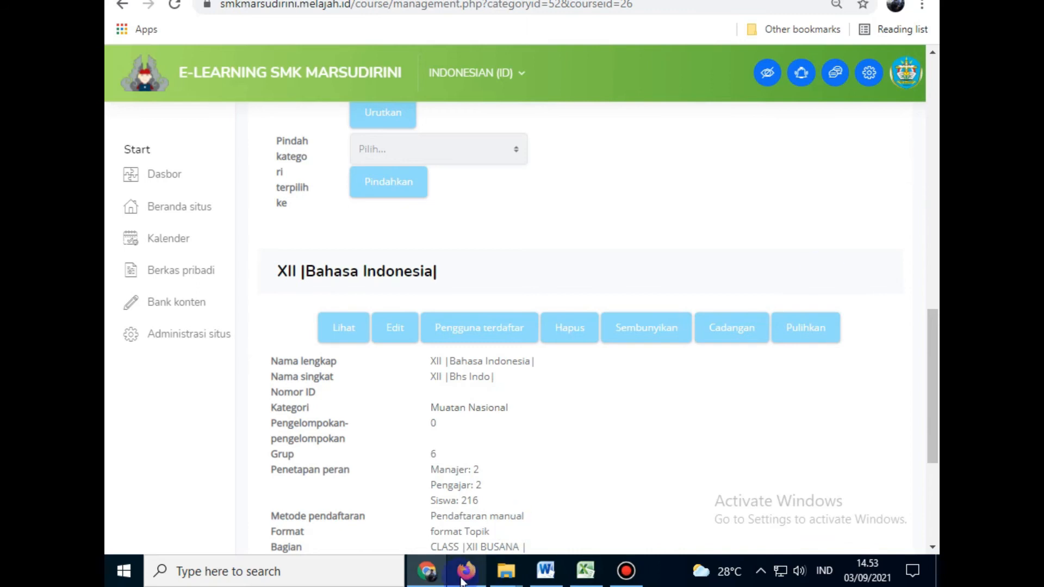
key("alt+Tab")
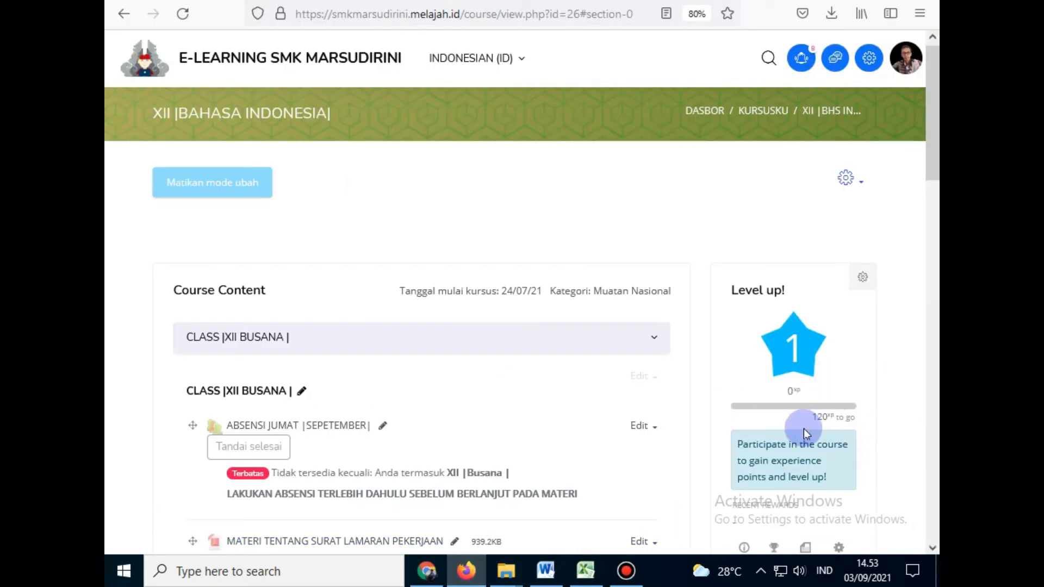
Step: Open the Level up! Ladder and filter it to the XII |Busana | group
scroll(803, 429, "down", 3)
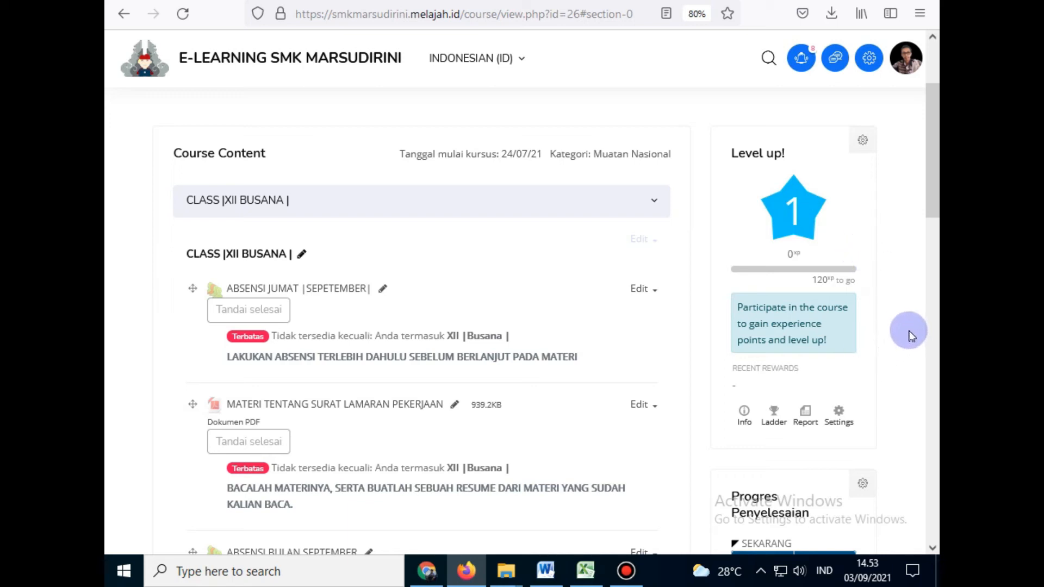
left_click(776, 420)
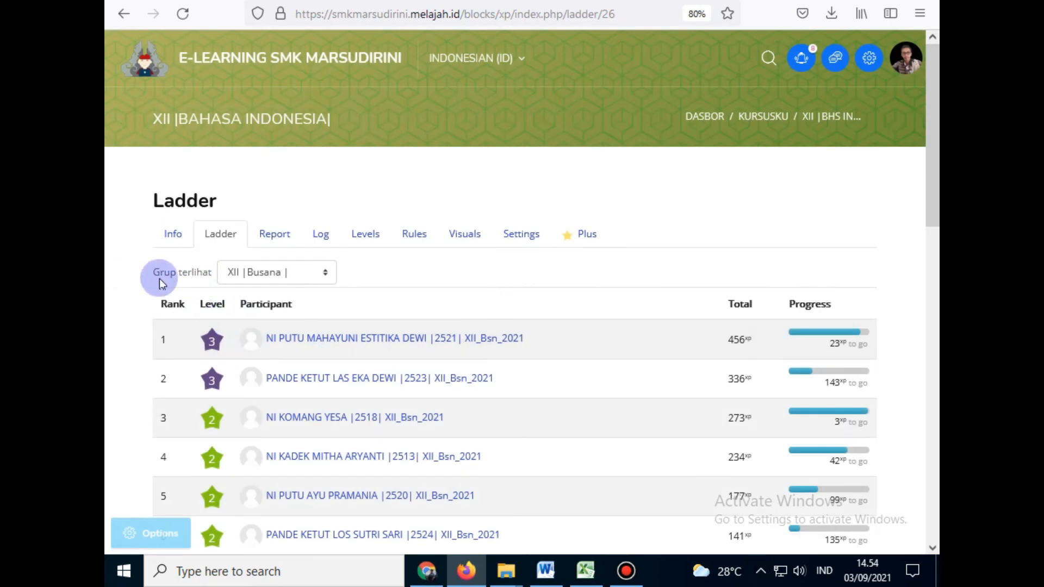
left_click(273, 282)
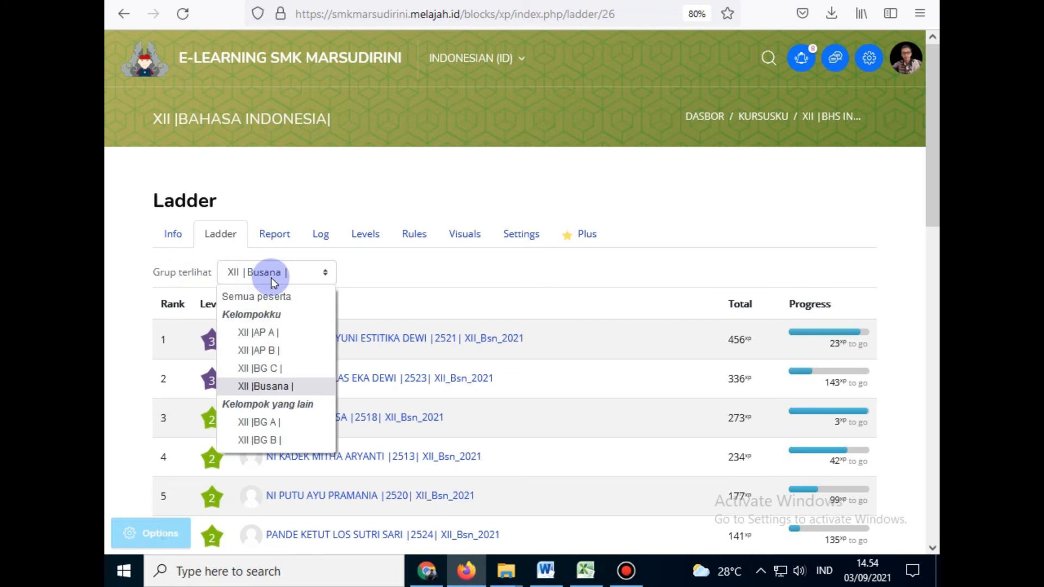
left_click(273, 390)
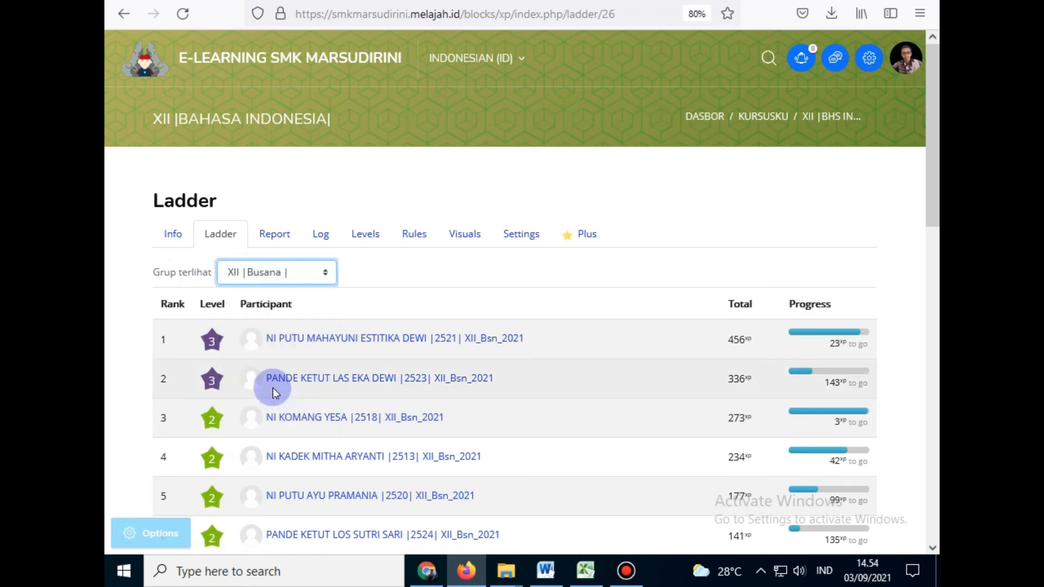
scroll(210, 326, "down", 3)
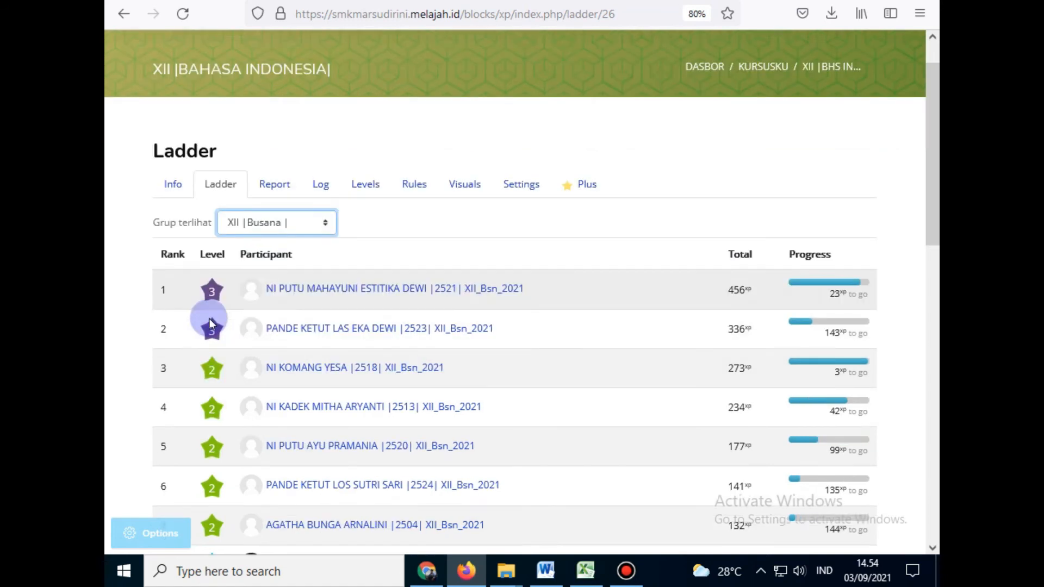
scroll(227, 266, "down", 1)
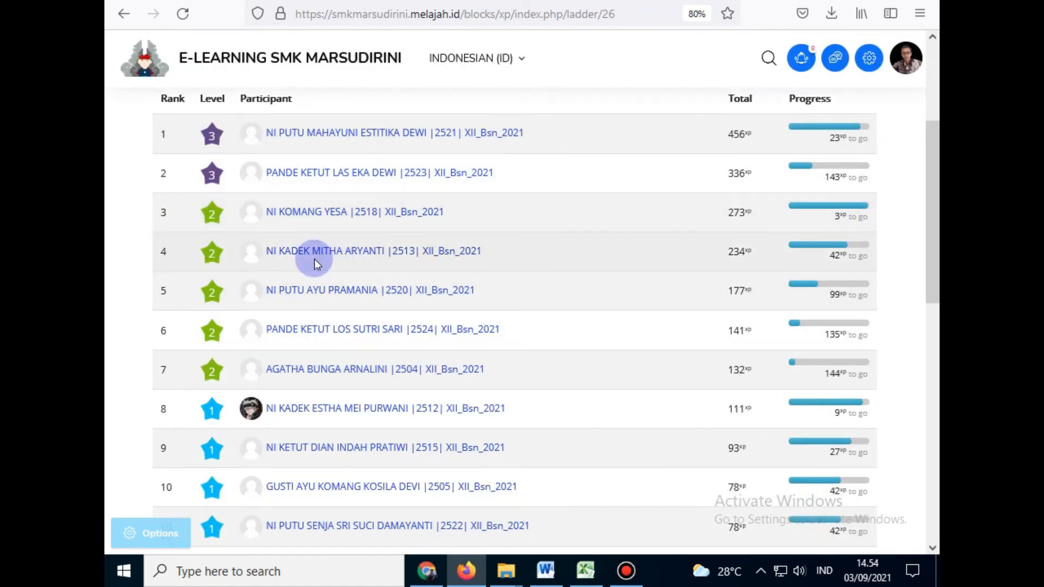
scroll(458, 272, "down", 7)
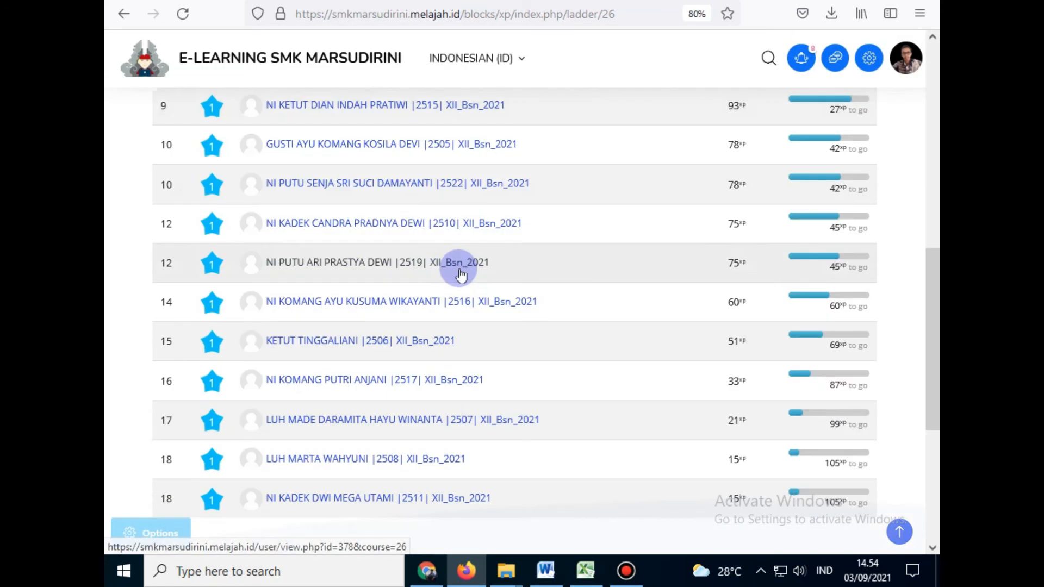
scroll(458, 272, "up", 10)
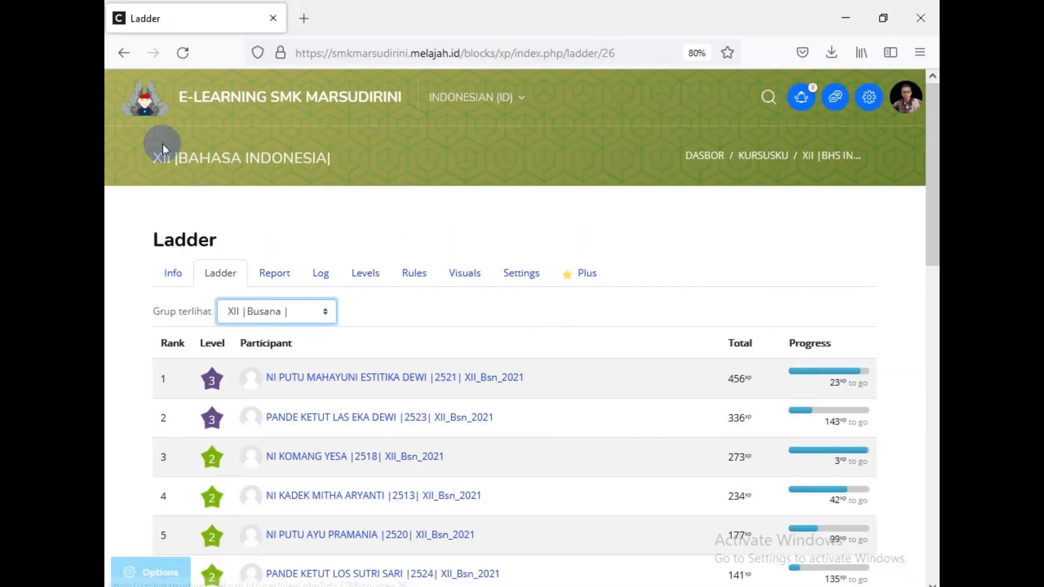
Step: Return to the course, reopen the XP ladder and scroll through the XII |Busana| rankings
left_click(125, 54)
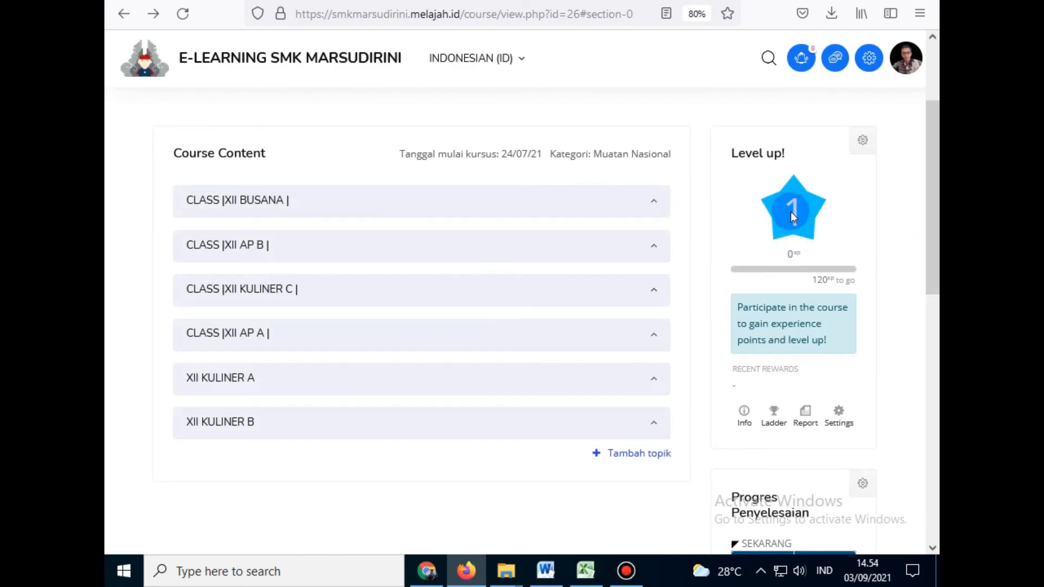
left_click(772, 412)
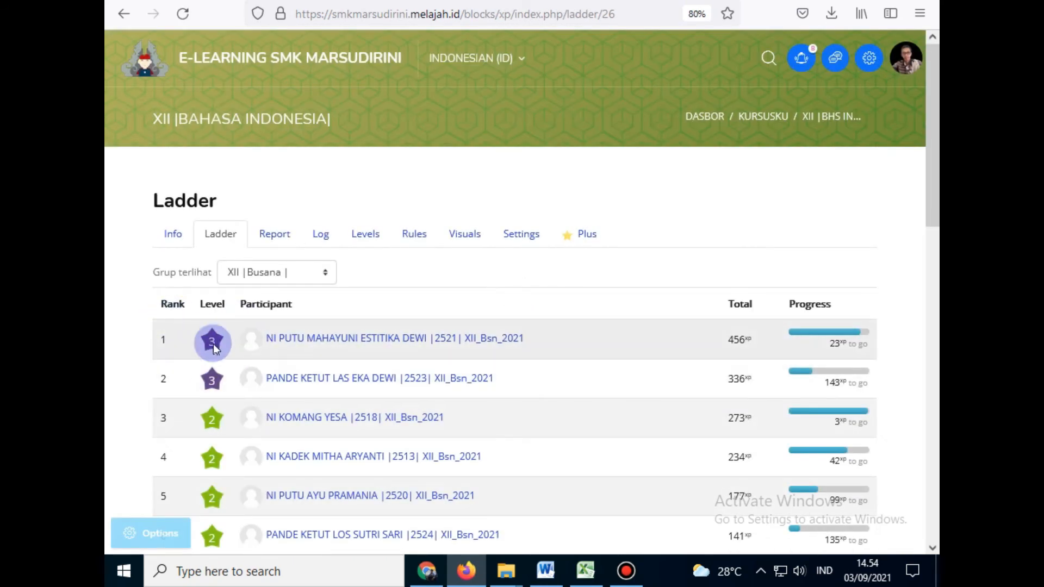
scroll(223, 337, "down", 5)
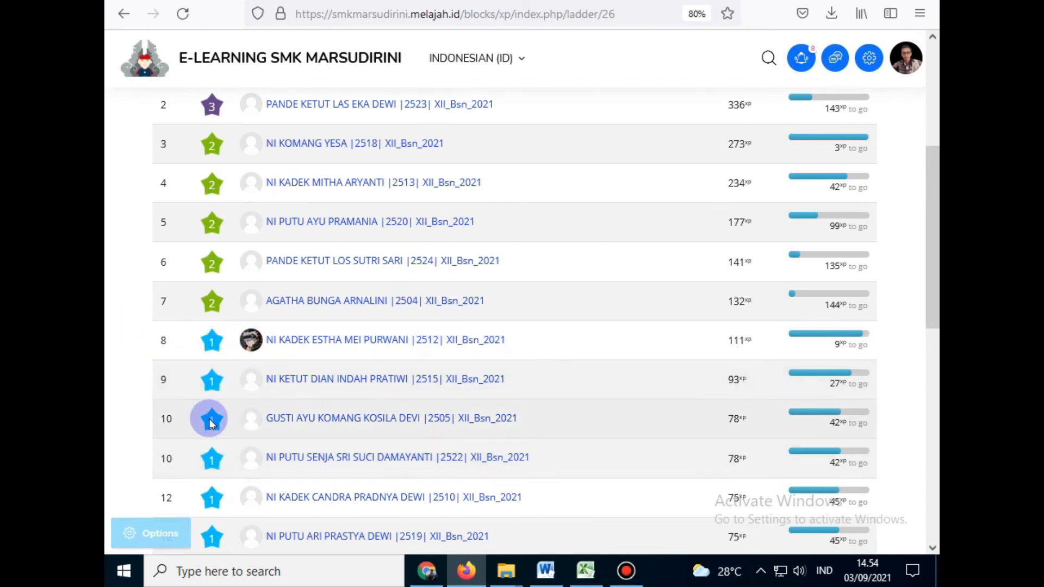
scroll(212, 424, "down", 5)
scroll(225, 466, "down", 3)
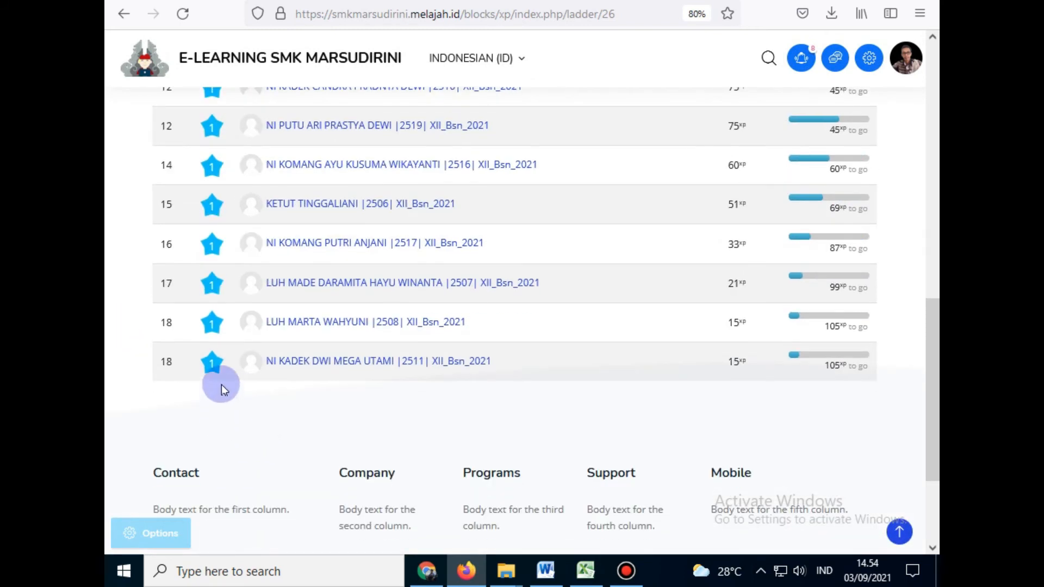
scroll(238, 370, "up", 8)
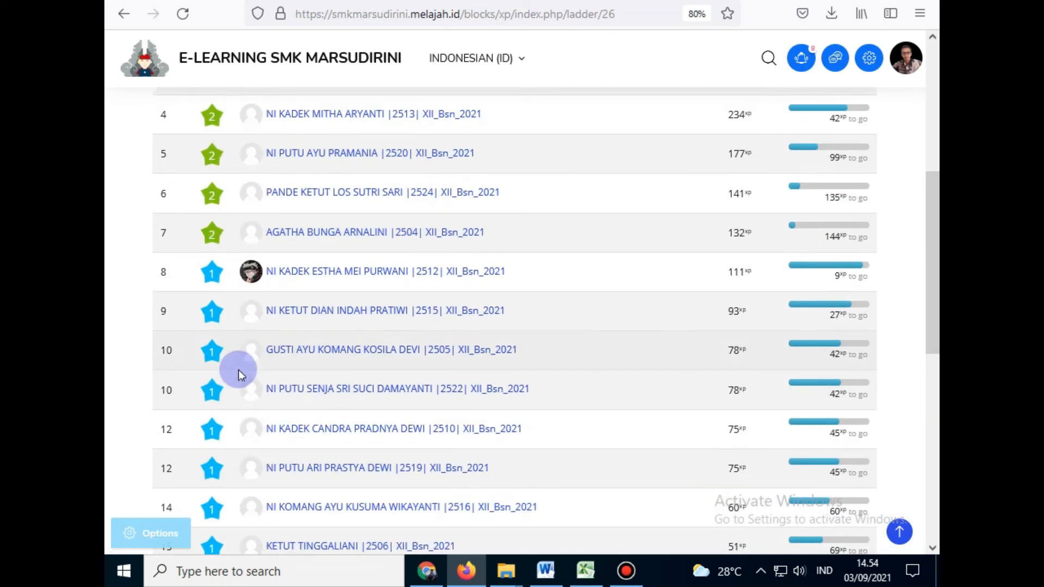
scroll(238, 370, "up", 3)
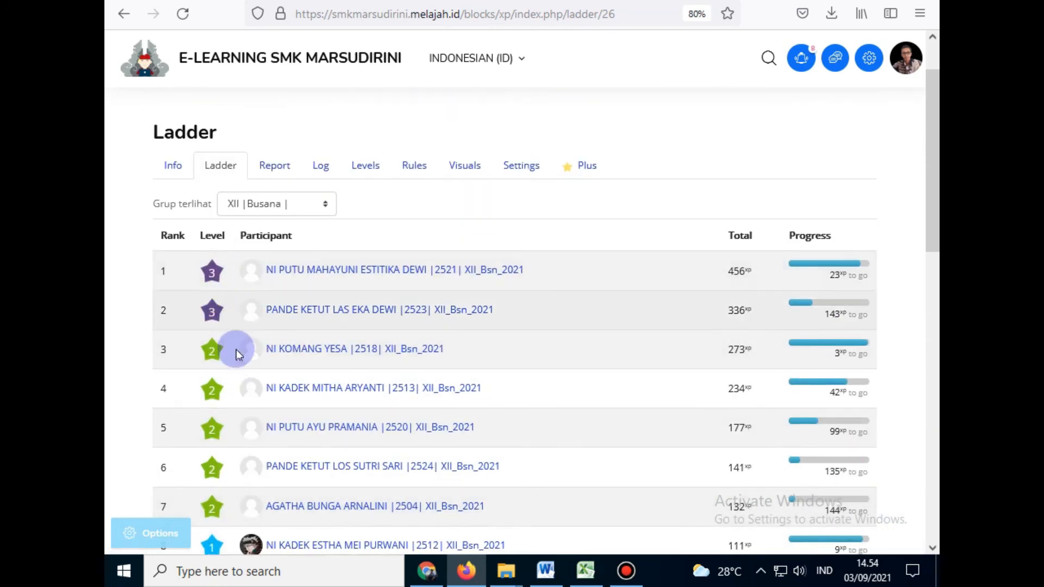
scroll(219, 329, "down", 8)
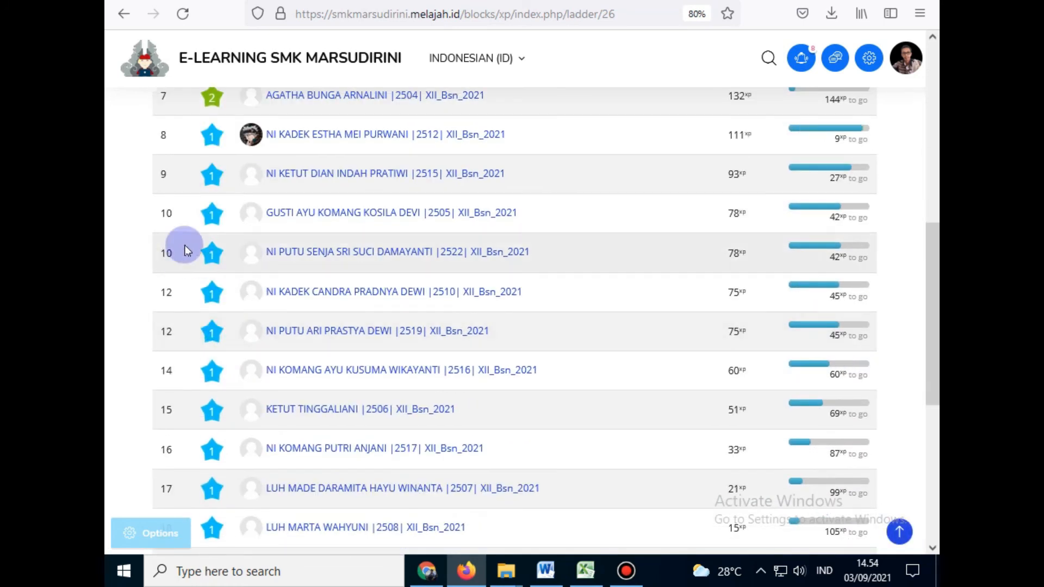
scroll(465, 309, "down", 1)
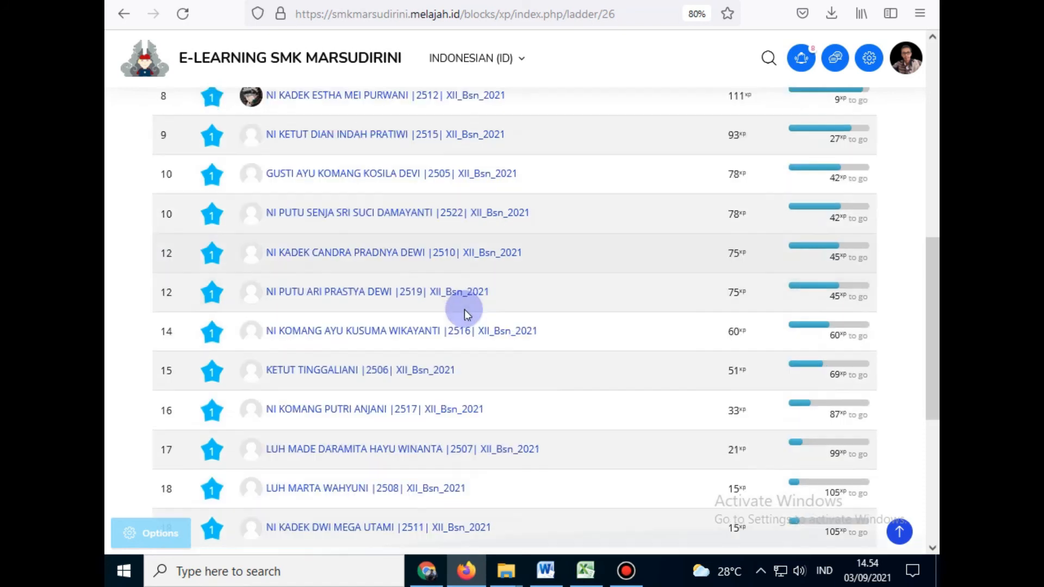
scroll(326, 381, "up", 10)
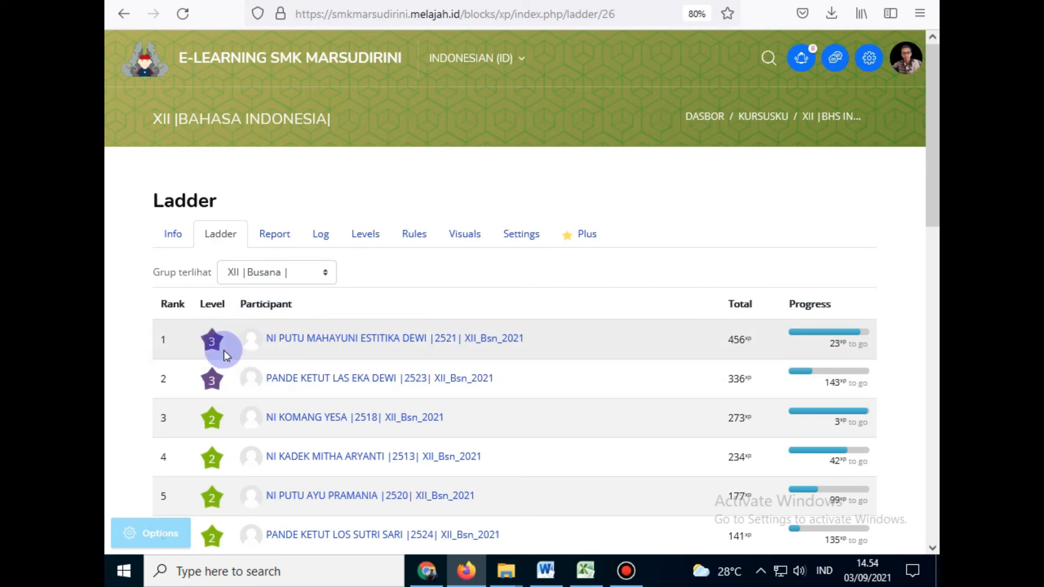
Step: Open the rank 1 participant's profile in a new tab and expand its Laporan section
right_click(311, 347)
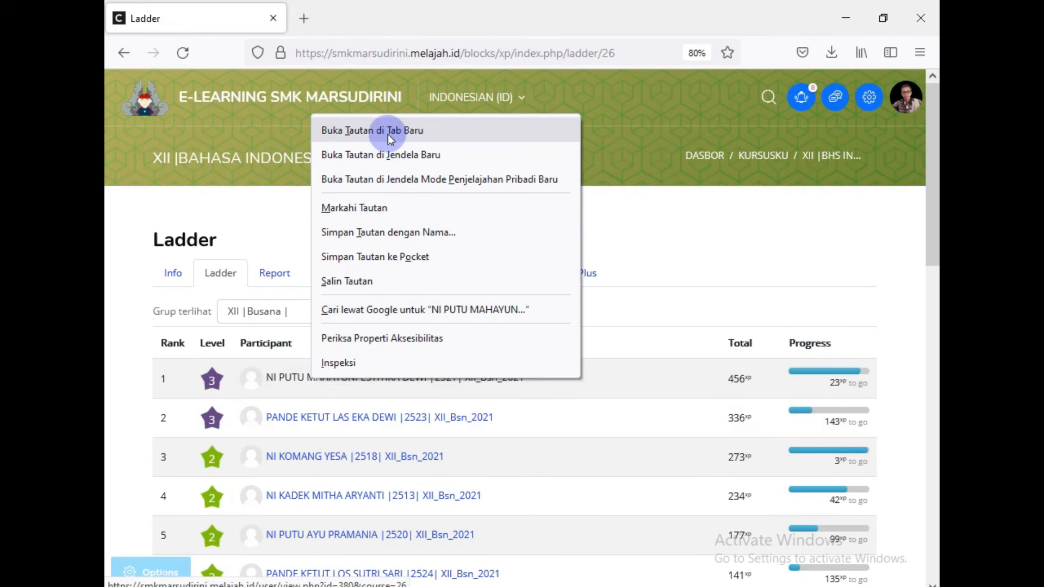
left_click(387, 133)
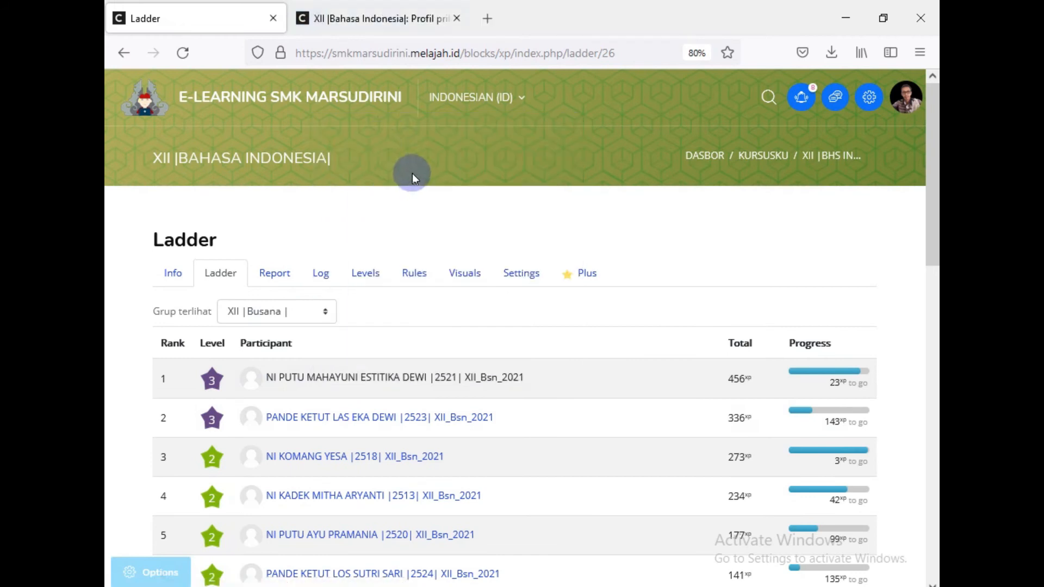
left_click(319, 21)
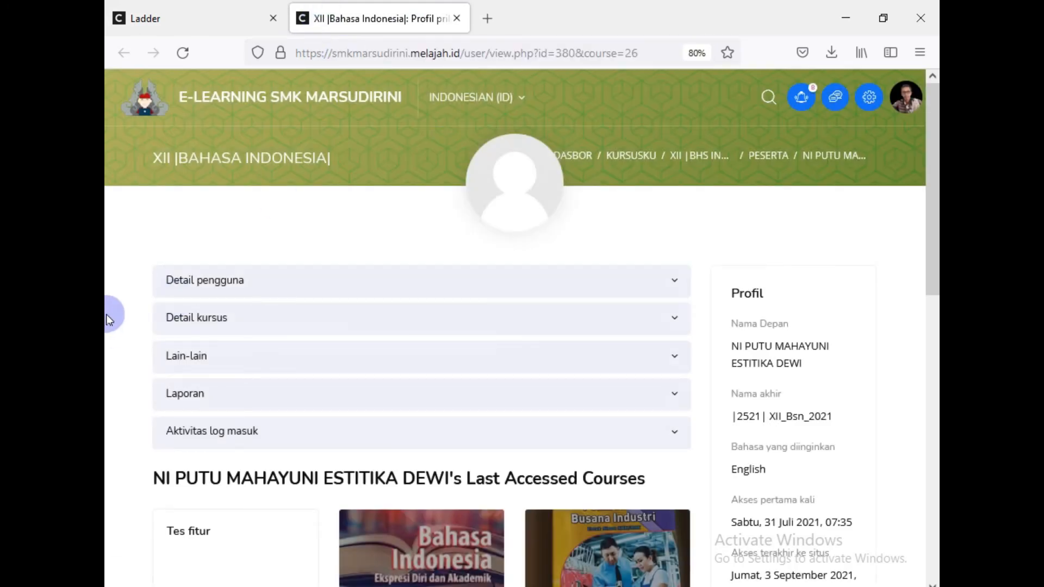
left_click(158, 403)
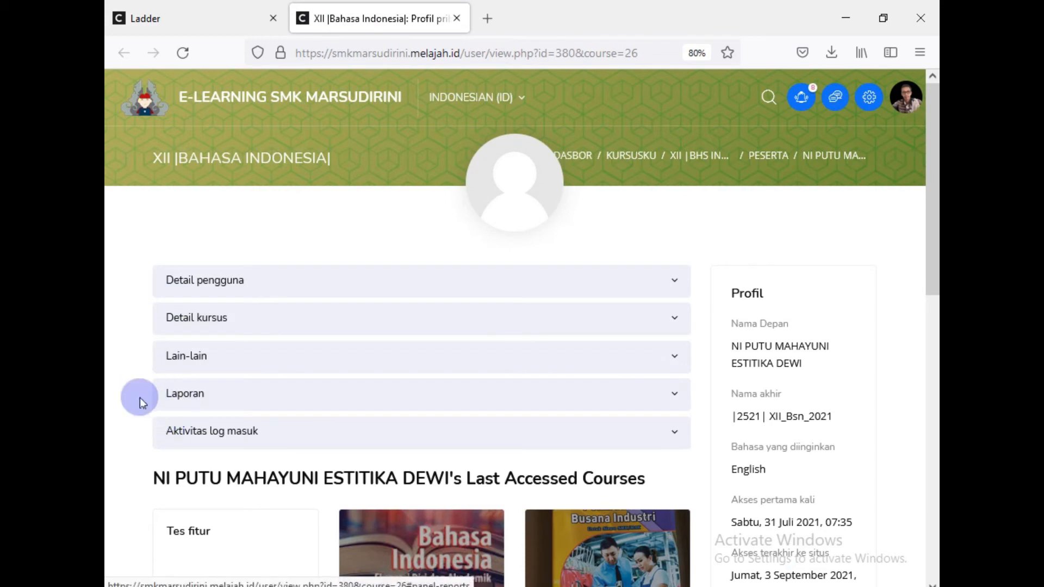
scroll(118, 383, "down", 3)
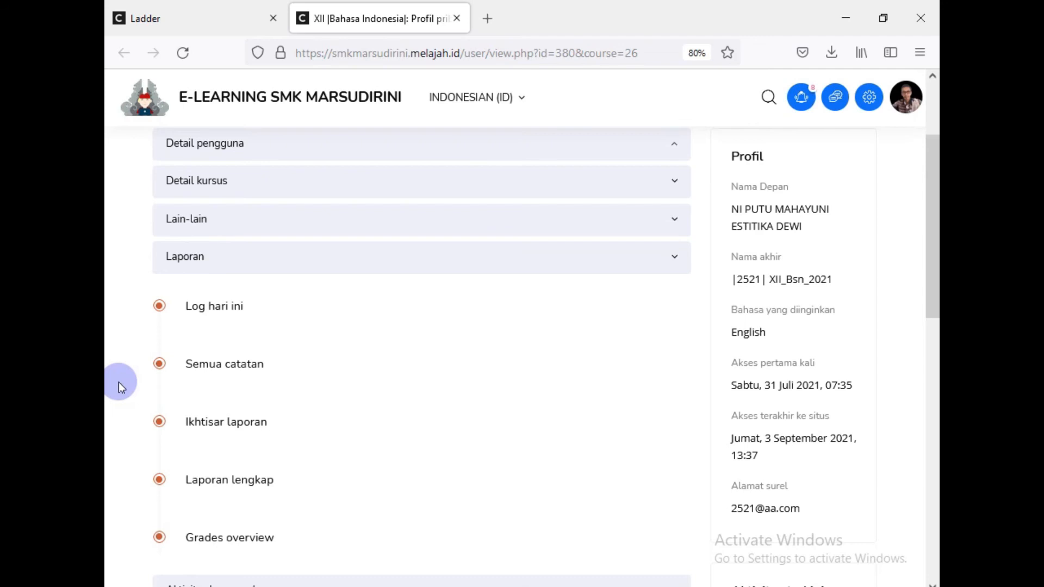
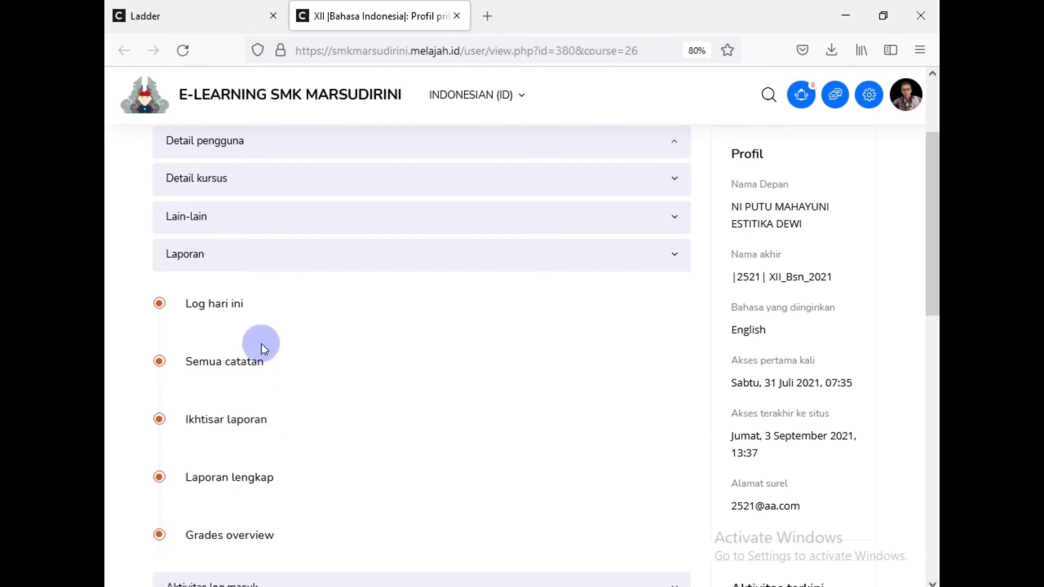
Step: Open the Laporan lengkap report from the student's profile Laporan section
scroll(262, 348, "down", 2)
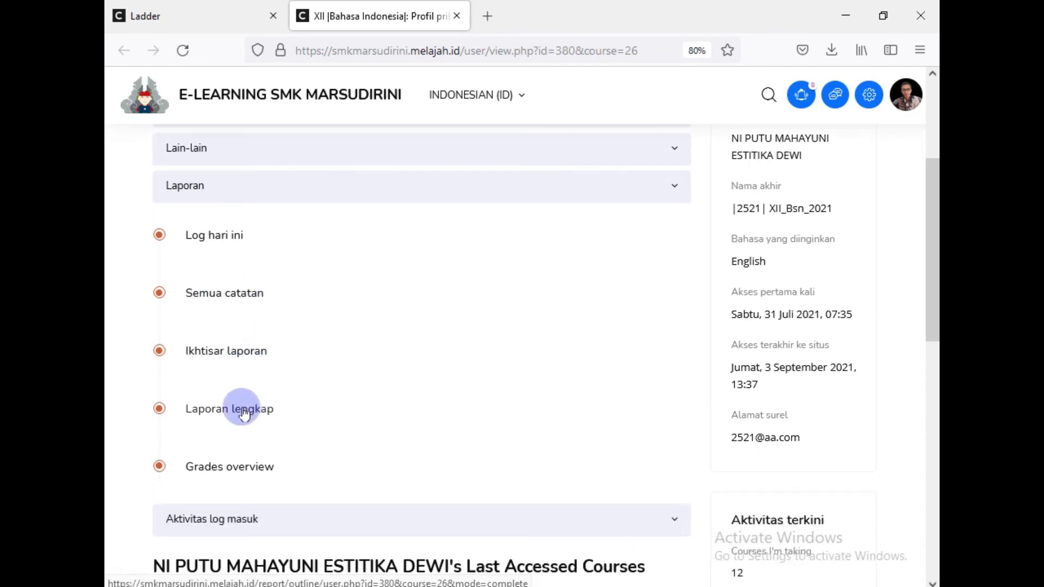
left_click(240, 407)
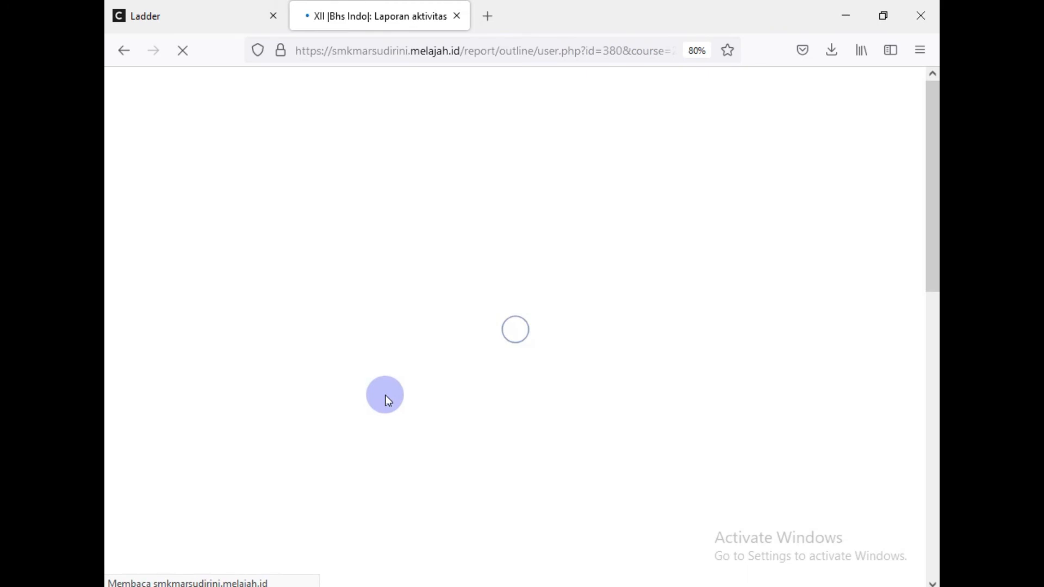
scroll(387, 394, "down", 6)
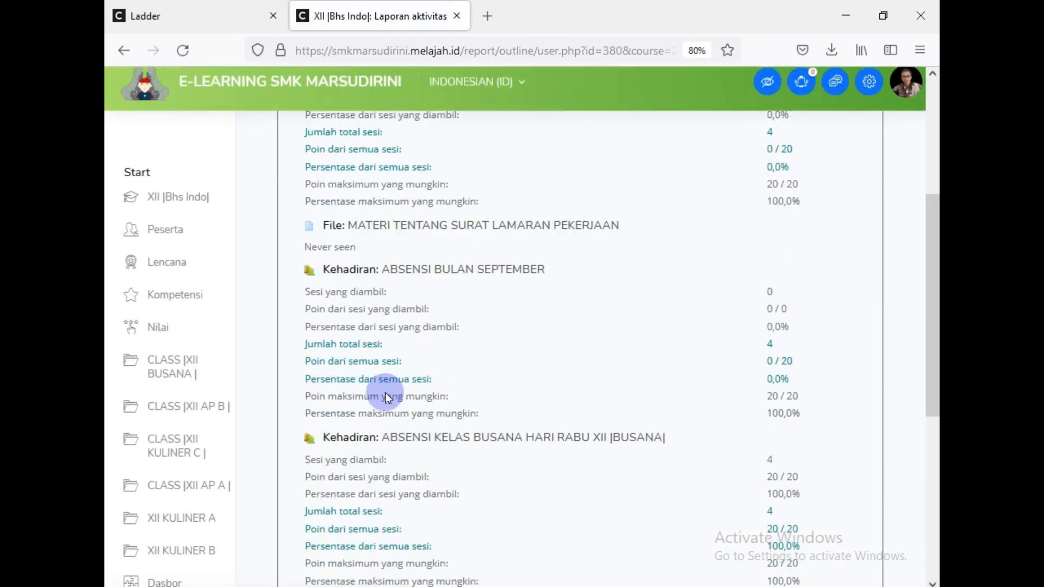
scroll(386, 393, "down", 2)
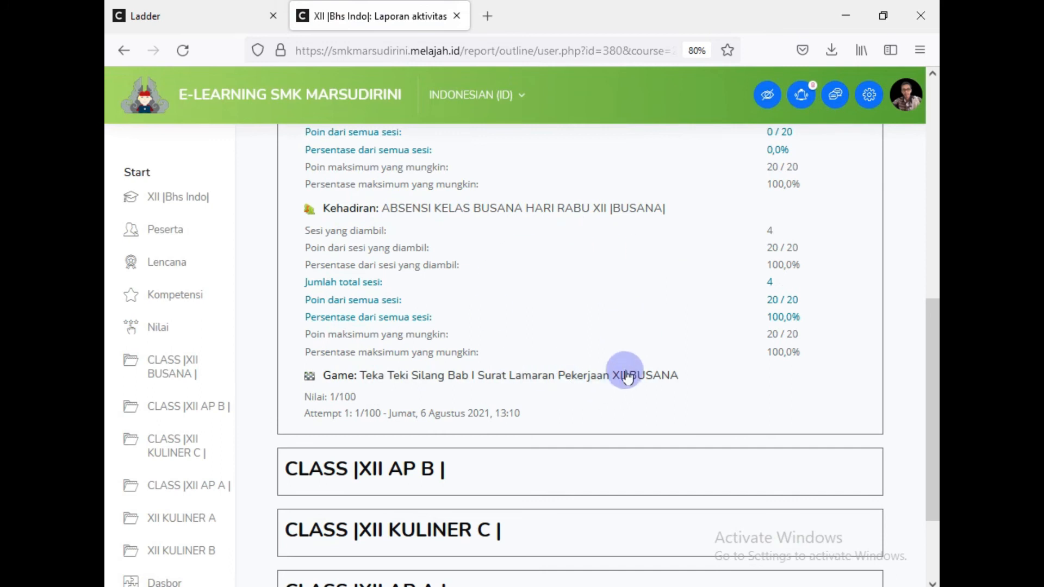
scroll(627, 375, "up", 6)
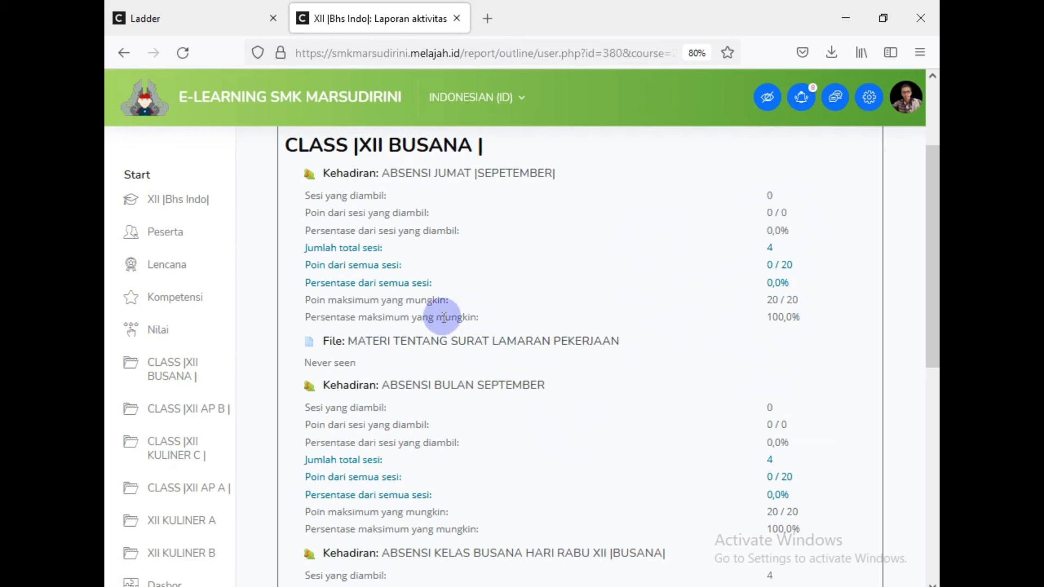
scroll(387, 323, "down", 3)
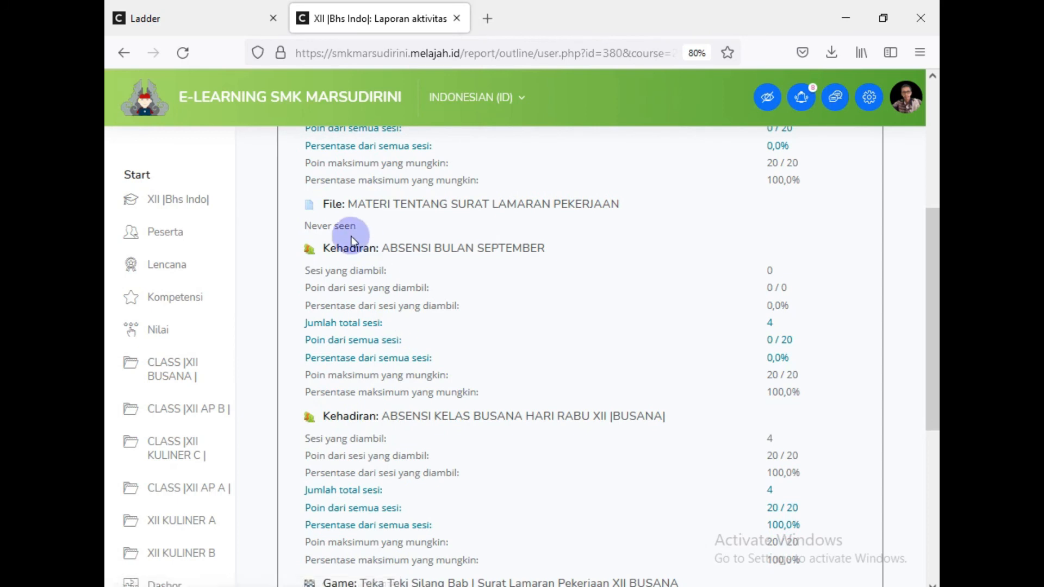
scroll(394, 330, "up", 2)
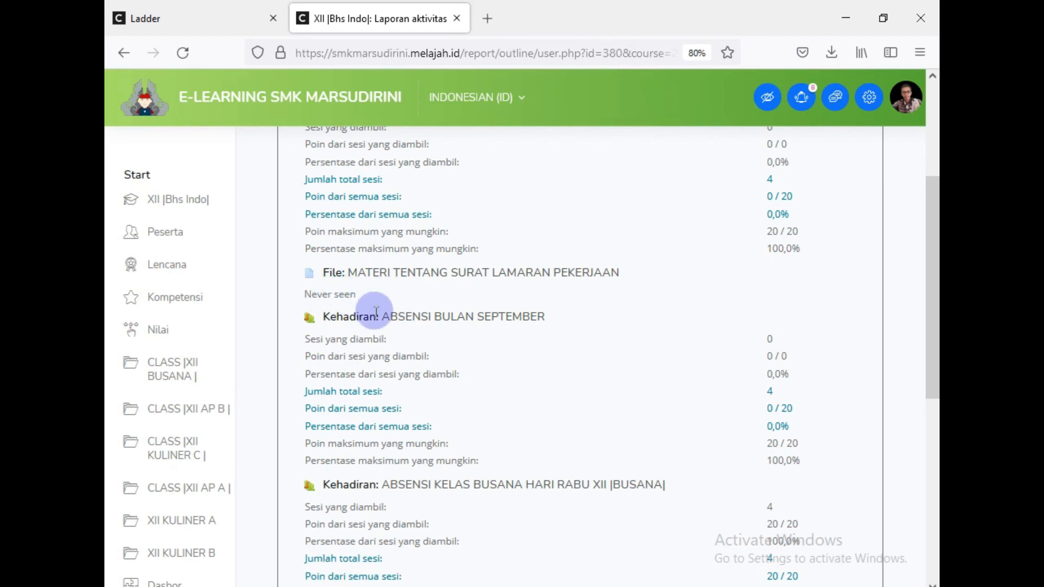
scroll(376, 311, "up", 4)
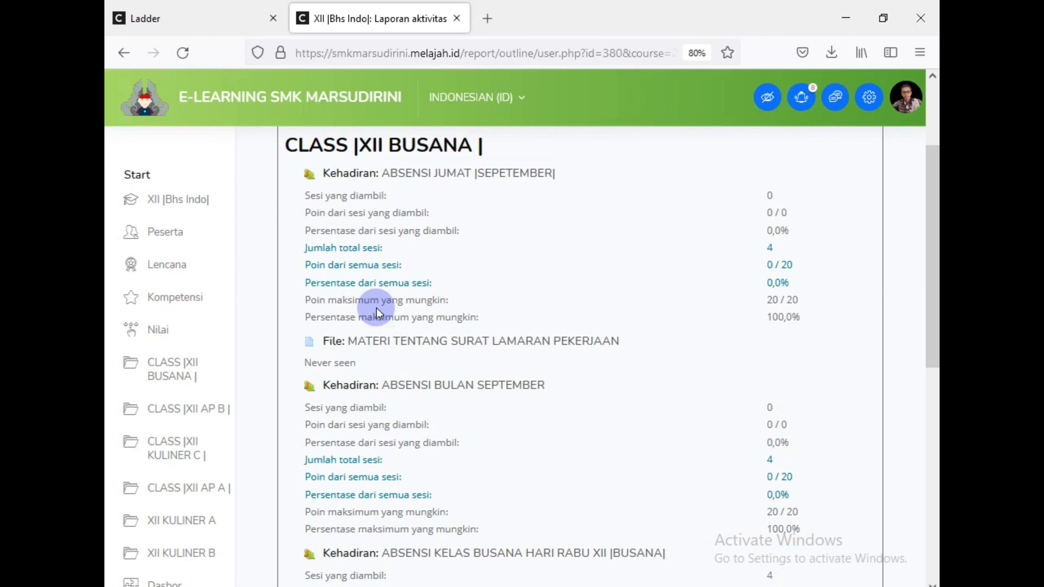
Step: Go back to the student's profile and open her Semua catatan log
left_click(124, 53)
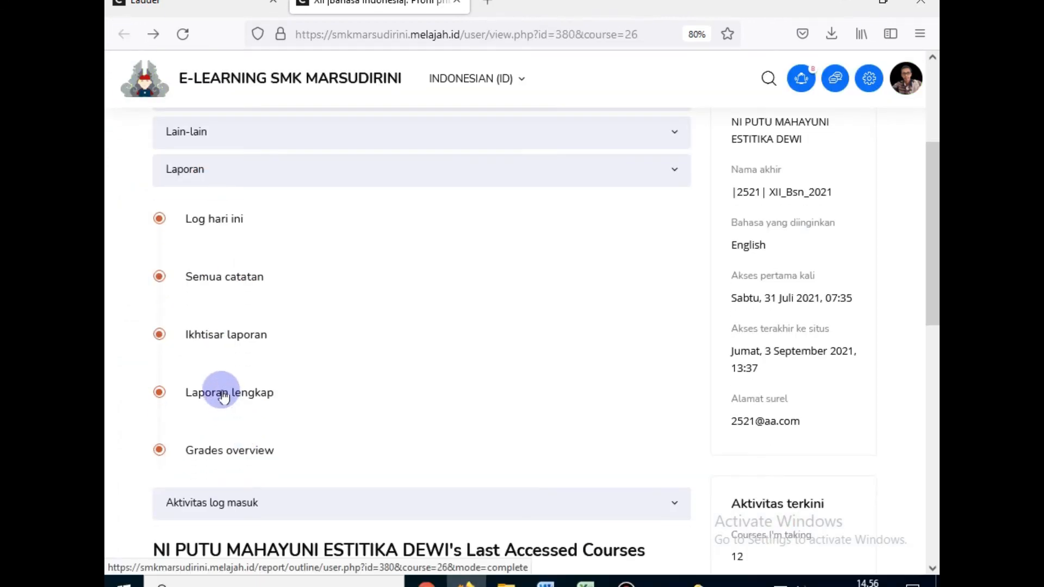
left_click(207, 276)
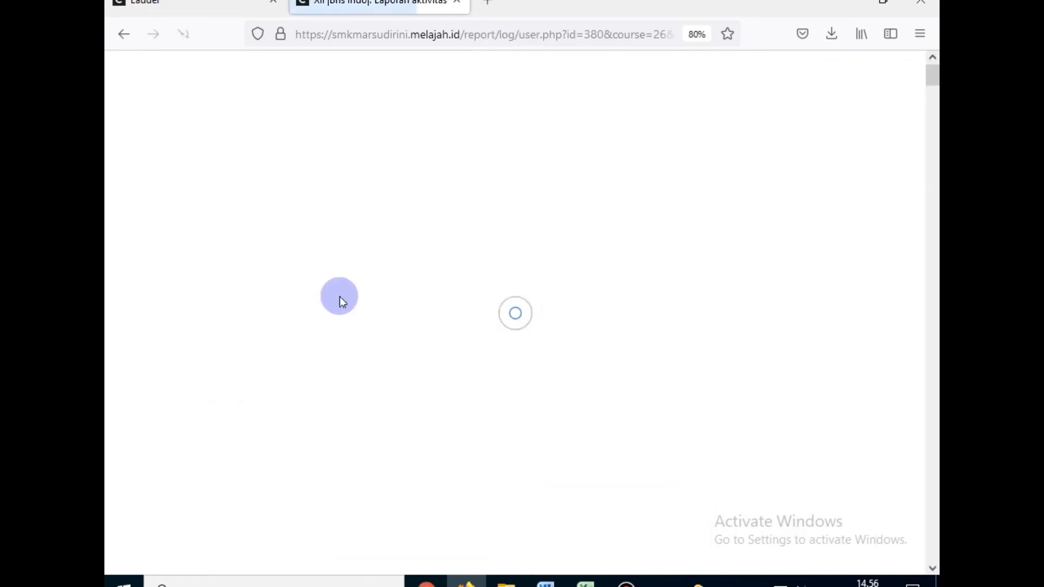
scroll(382, 309, "down", 4)
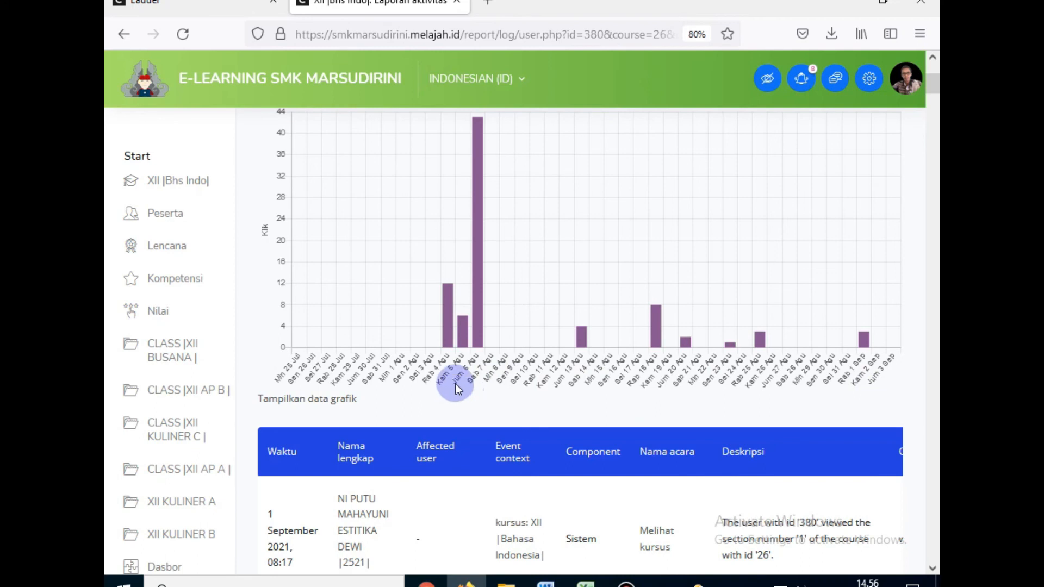
Step: Review the daily clicks chart, late July to early September with a peak near 43, and the event table
scroll(359, 379, "down", 1)
scroll(359, 379, "down", 20)
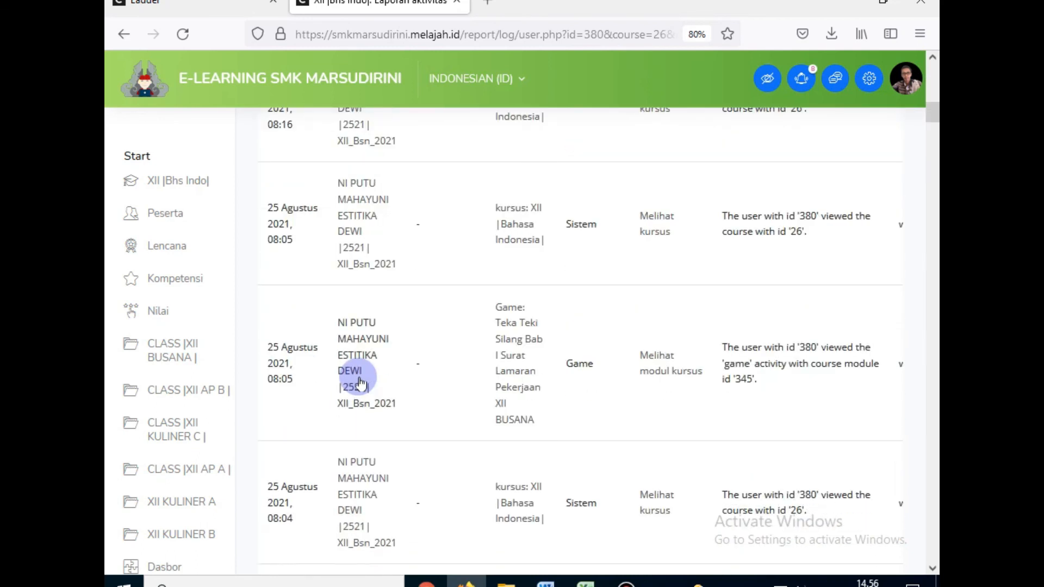
scroll(609, 409, "up", 8)
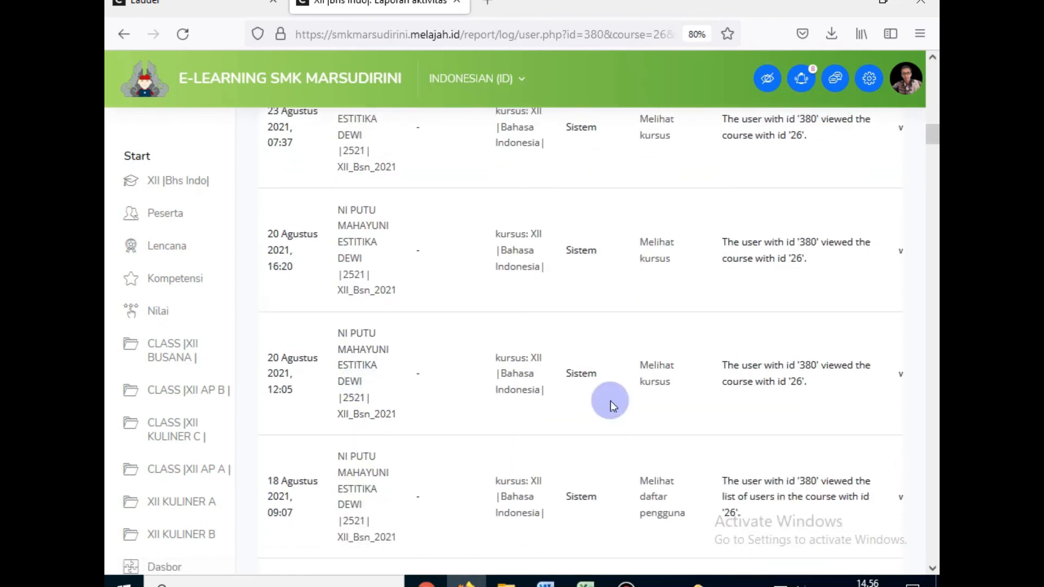
scroll(612, 402, "up", 7)
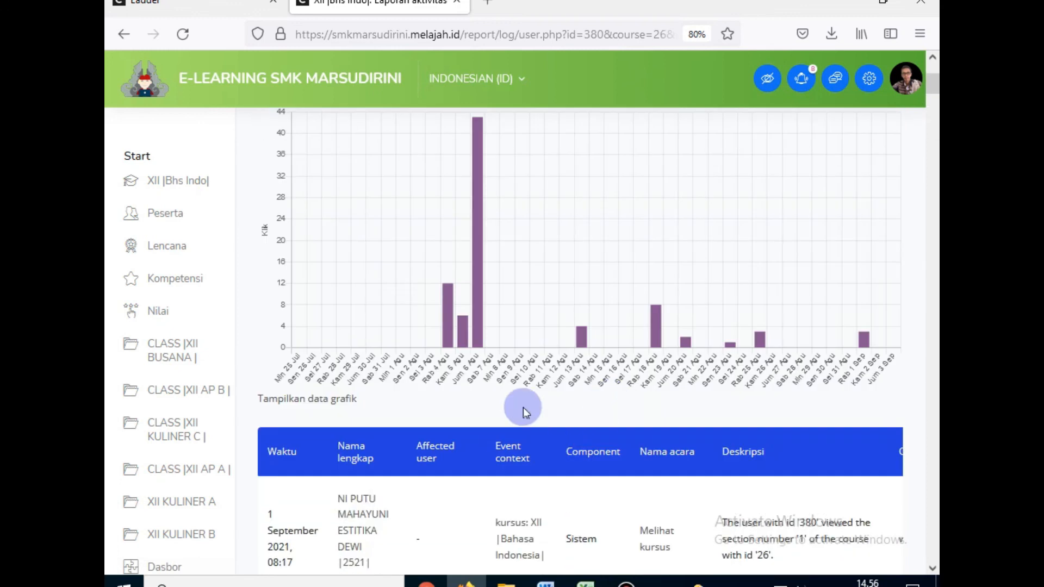
scroll(523, 406, "down", 2)
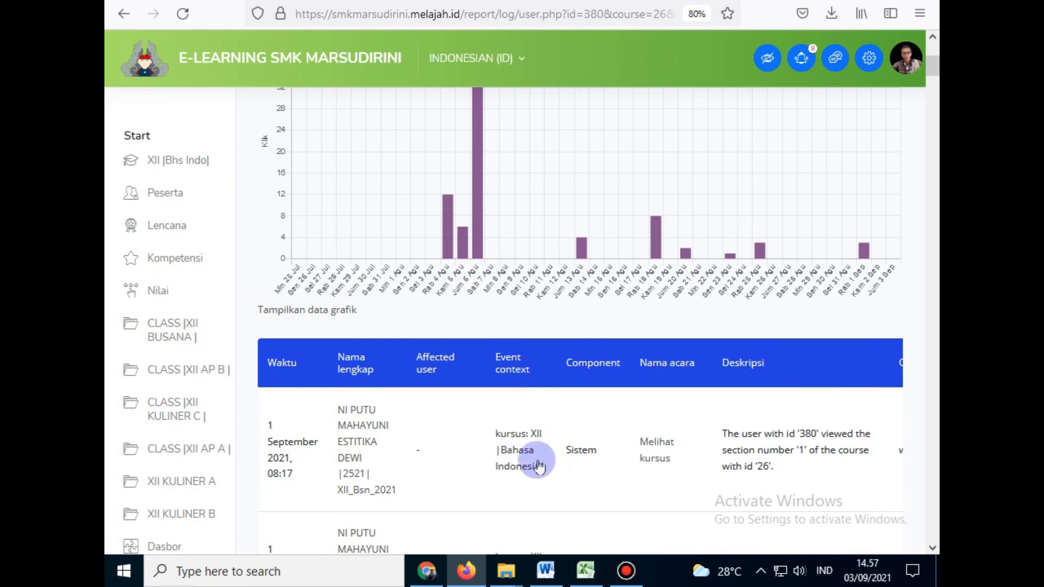
scroll(554, 477, "down", 3)
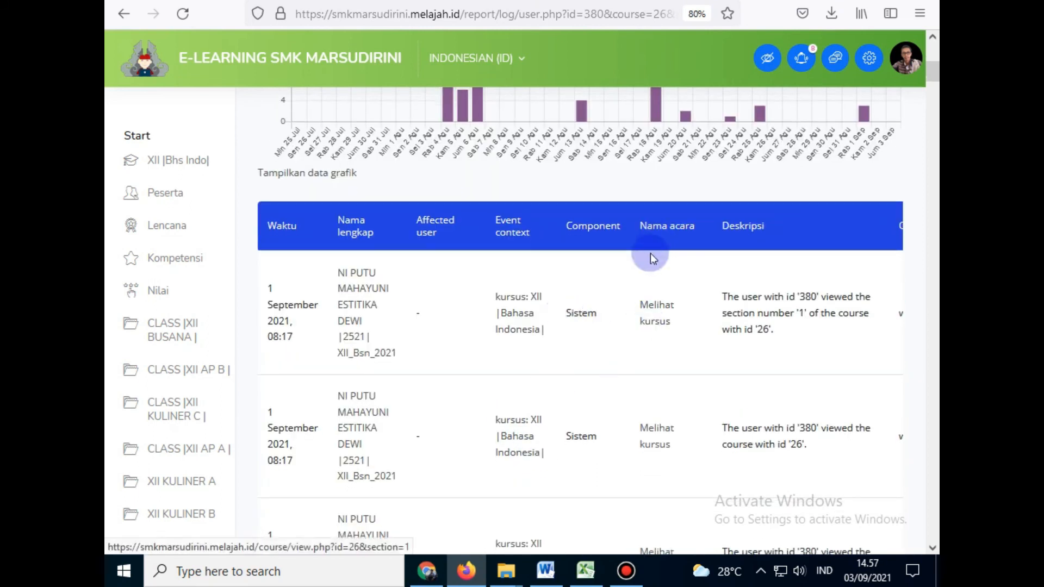
scroll(540, 375, "down", 3)
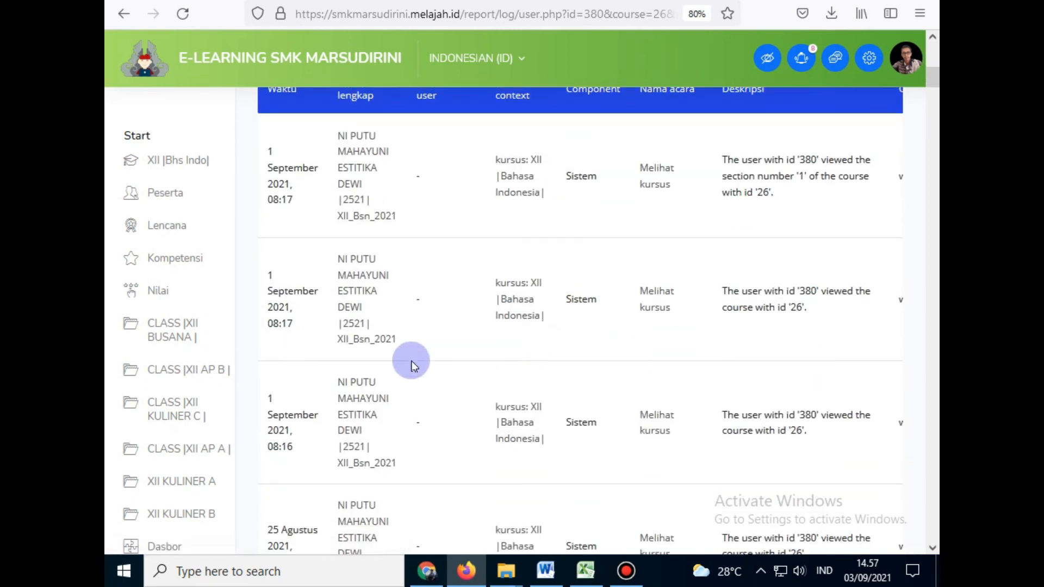
scroll(589, 356, "down", 1)
scroll(615, 428, "down", 6)
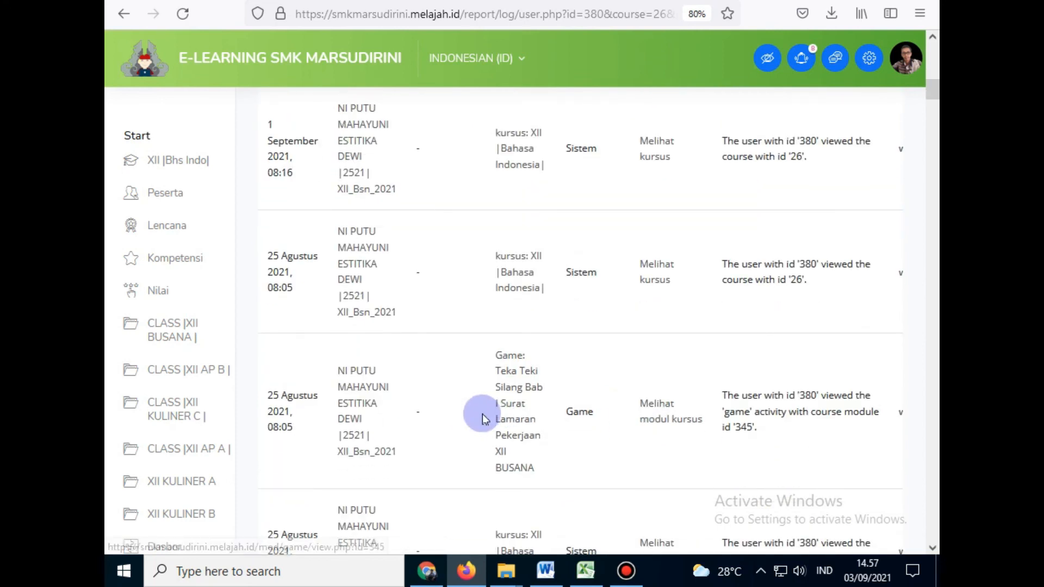
scroll(333, 251, "up", 6)
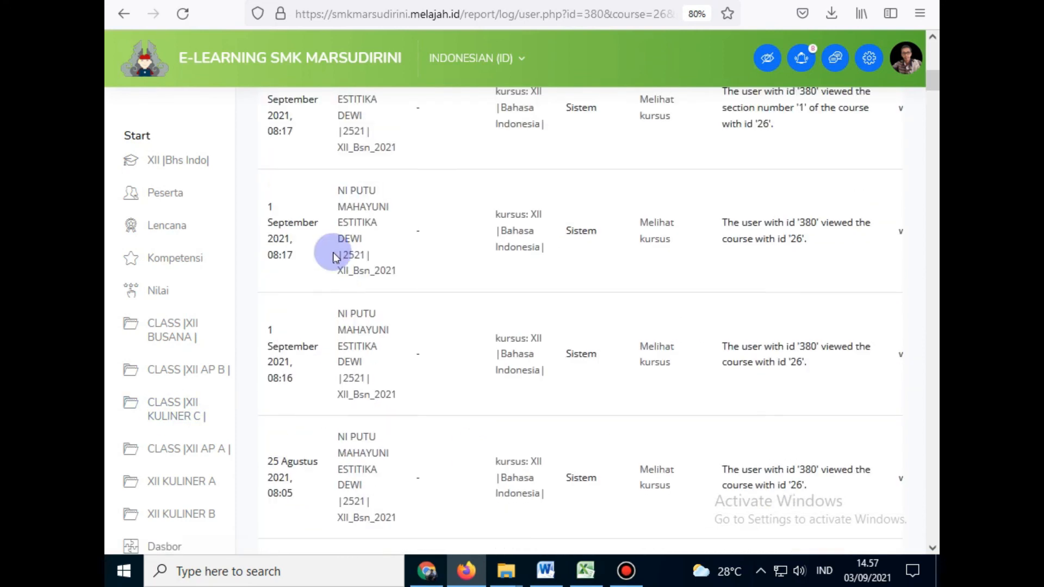
scroll(305, 251, "up", 5)
scroll(330, 344, "up", 5)
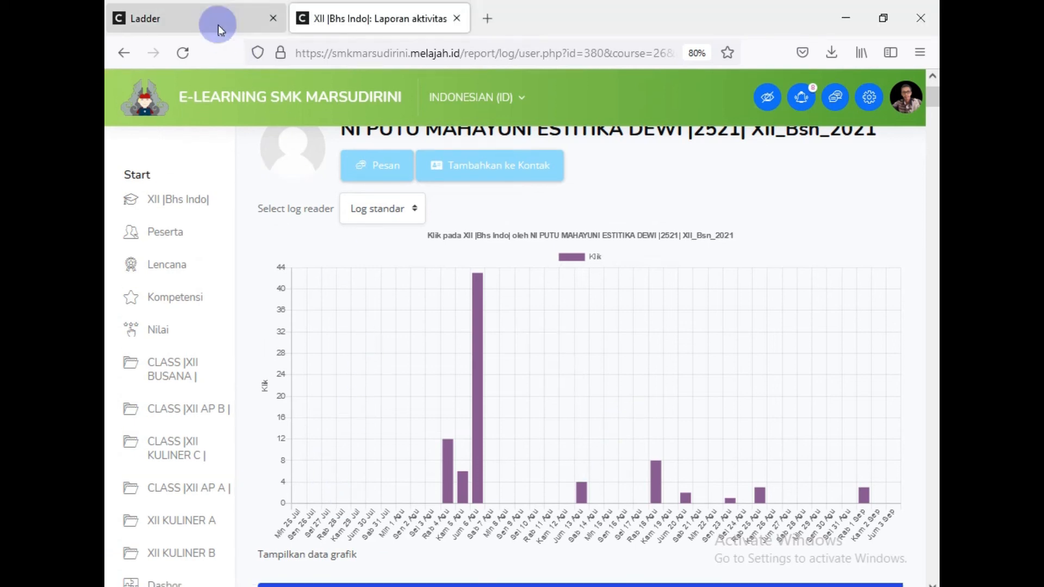
Step: Open the last-ranked XII Busana student (15 XP) from the Ladder in a new tab
left_click(218, 25)
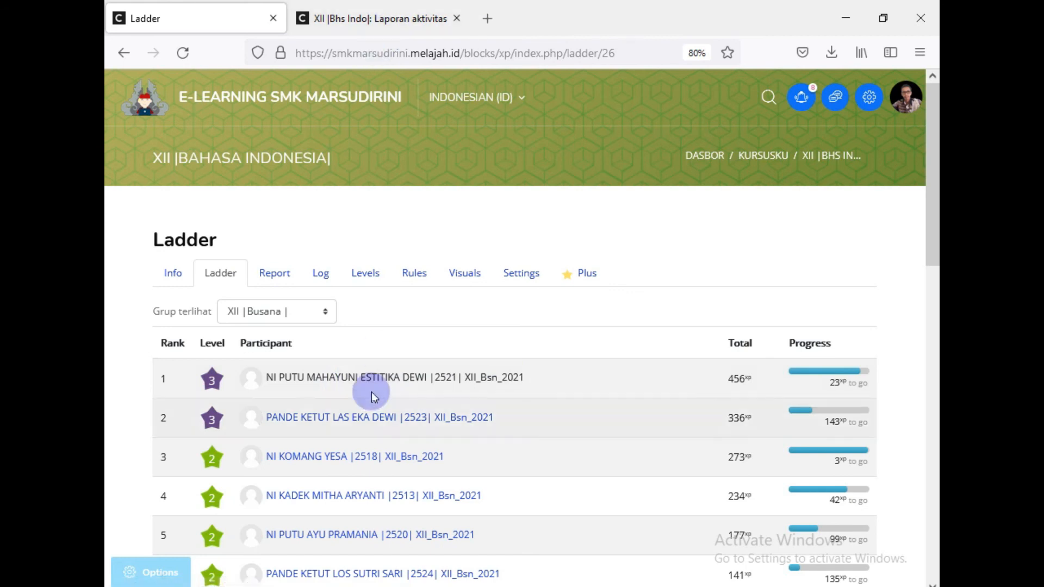
scroll(371, 392, "down", 15)
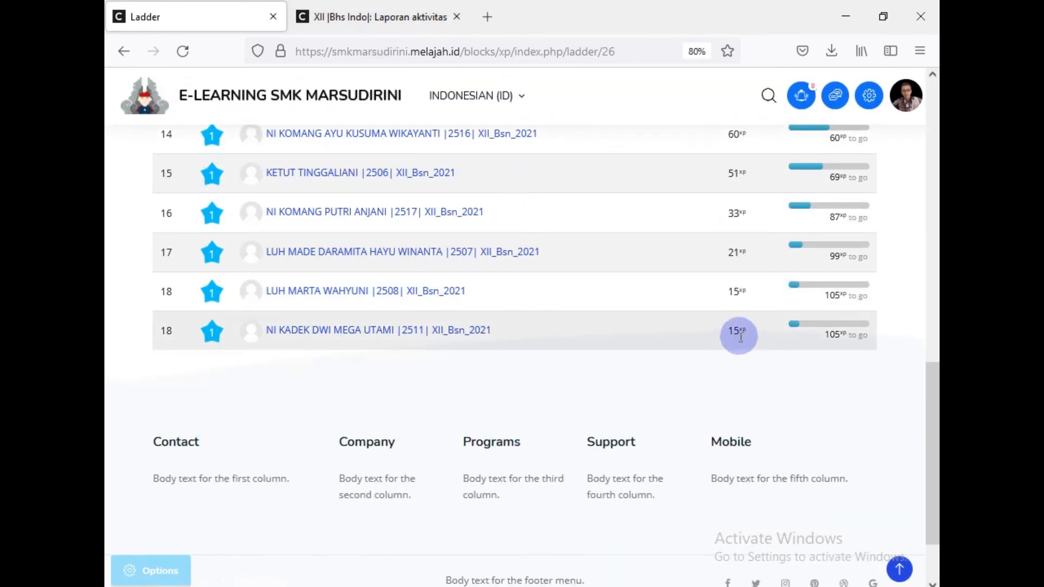
right_click(333, 331)
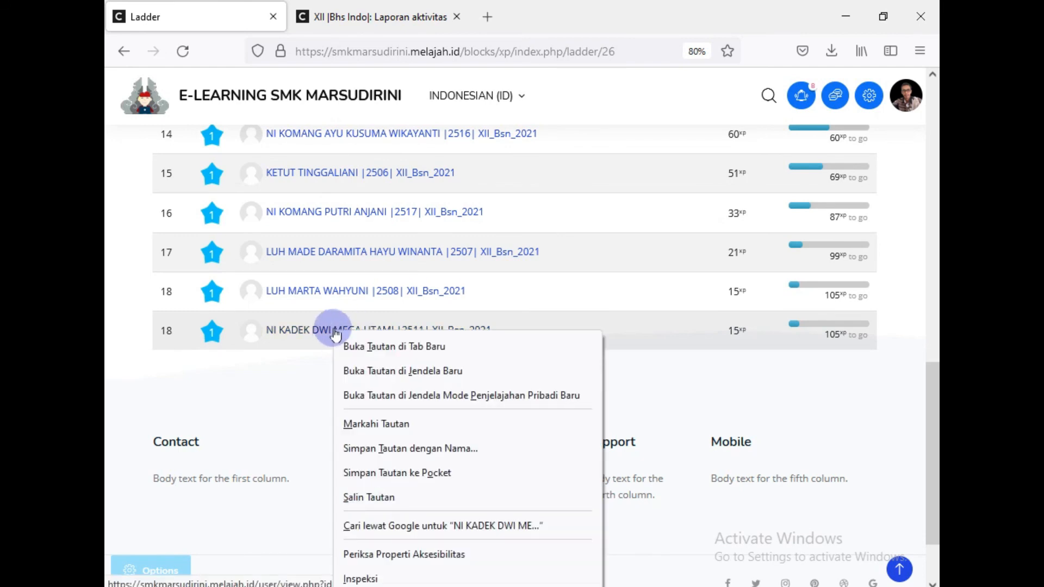
left_click(418, 345)
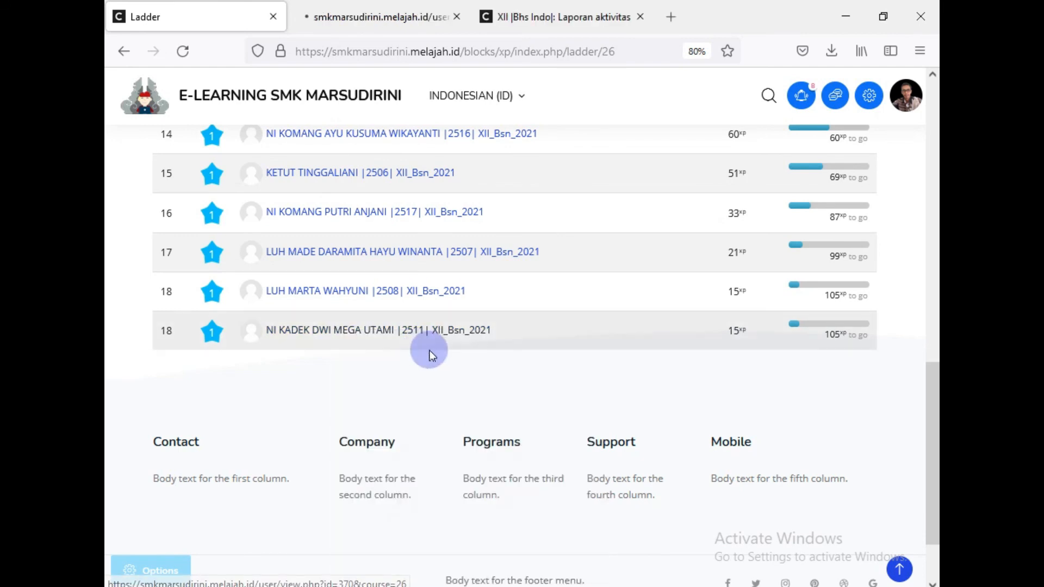
Step: Switch to the new student's profile and expand its Laporan section
left_click(371, 18)
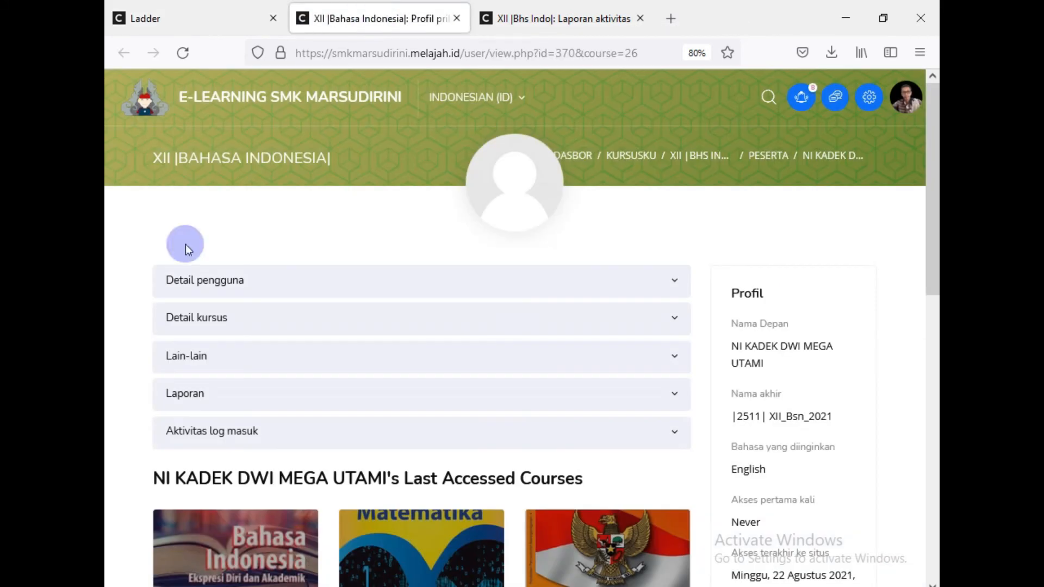
left_click(186, 394)
scroll(255, 337, "down", 4)
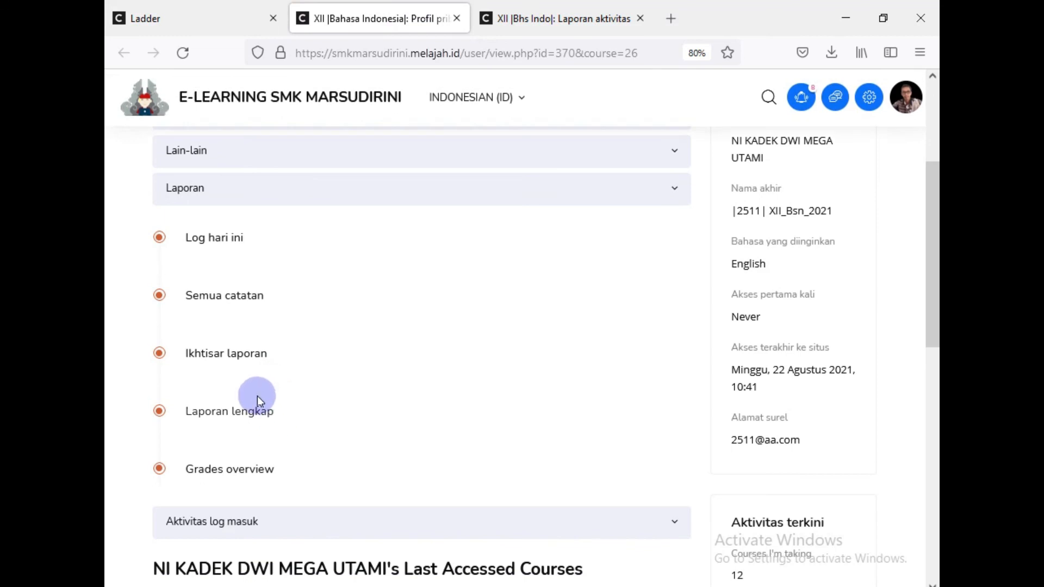
Step: Open her Semua catatan log, showing only events from 6 August 2021, 12:31
left_click(243, 310)
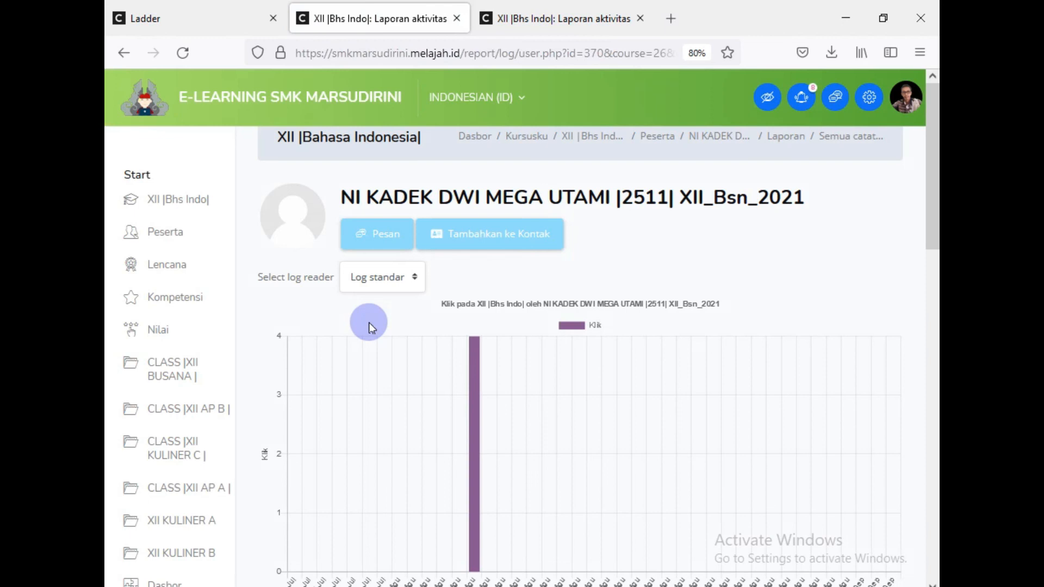
scroll(370, 323, "down", 5)
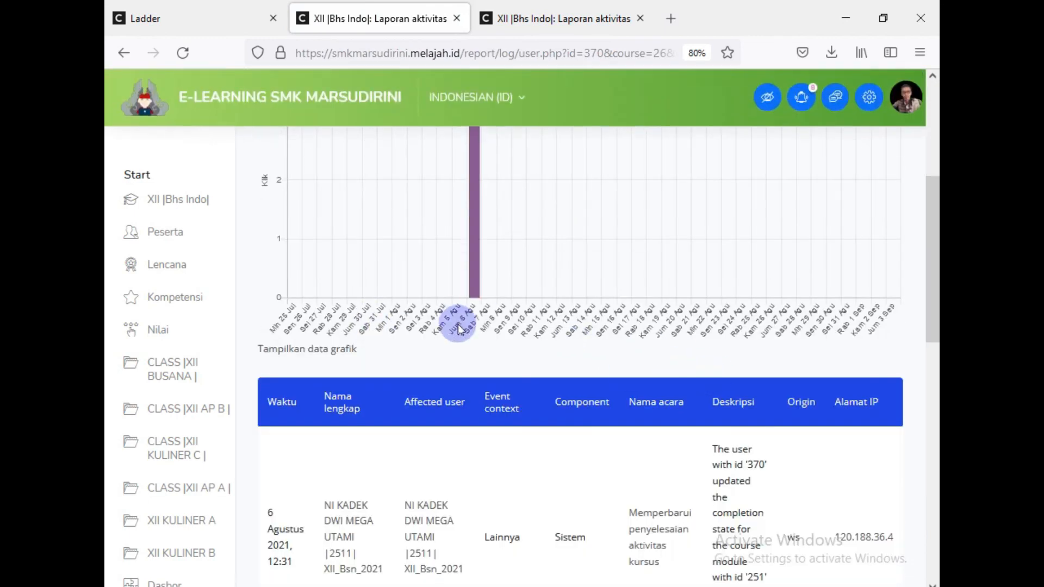
scroll(456, 338, "down", 7)
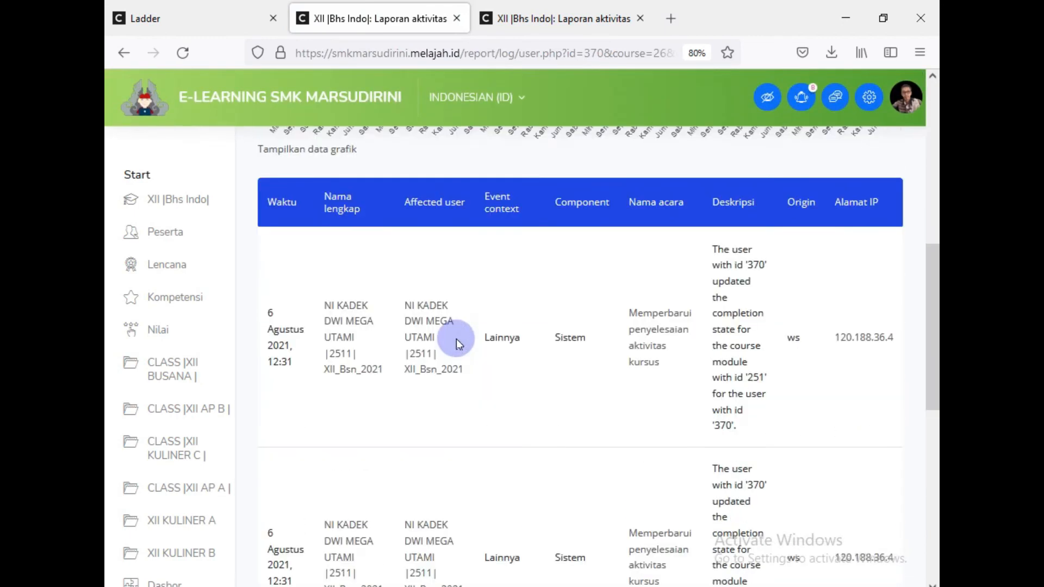
scroll(457, 341, "down", 2)
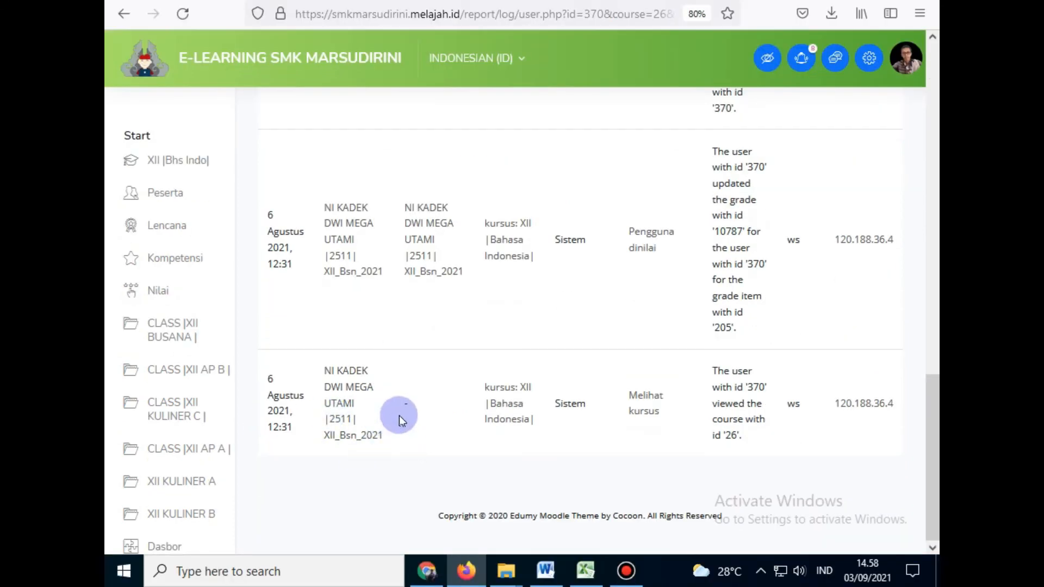
scroll(400, 415, "up", 8)
Step: Return to her profile and expand Aktivitas log masuk to show last access 6 August 2021, 12:31
left_click(122, 58)
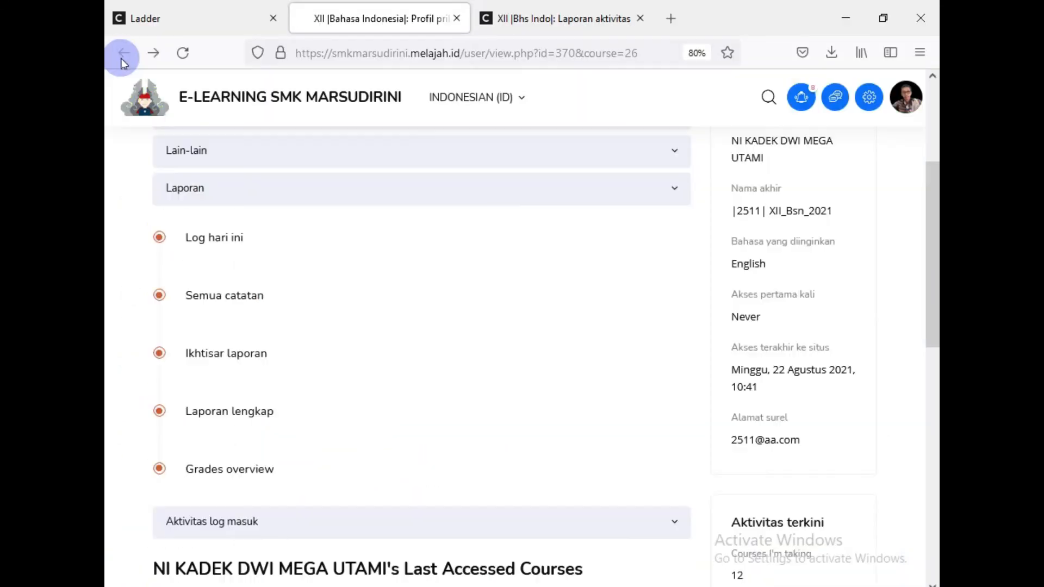
scroll(226, 331, "down", 3)
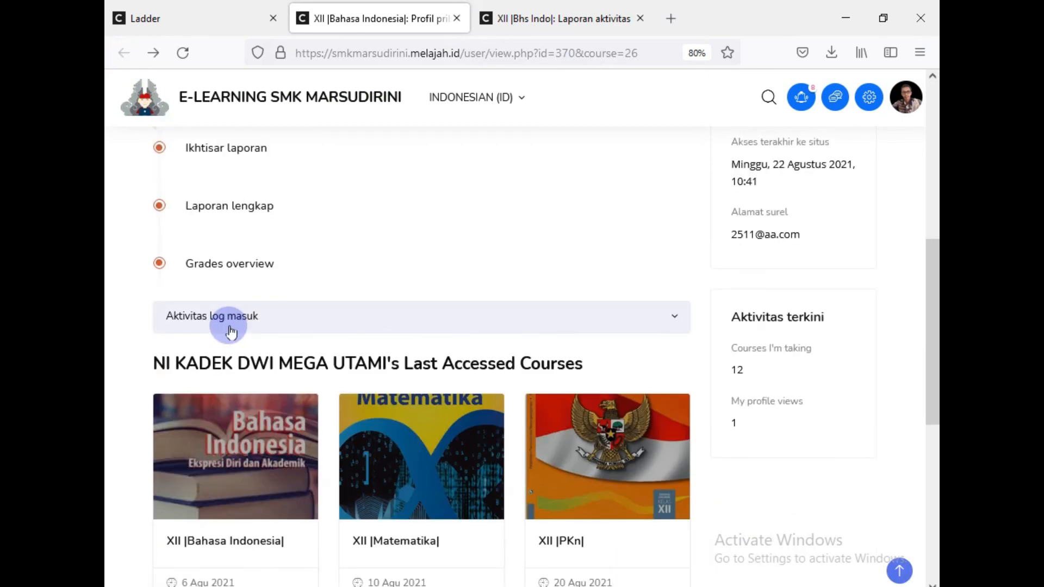
left_click(190, 325)
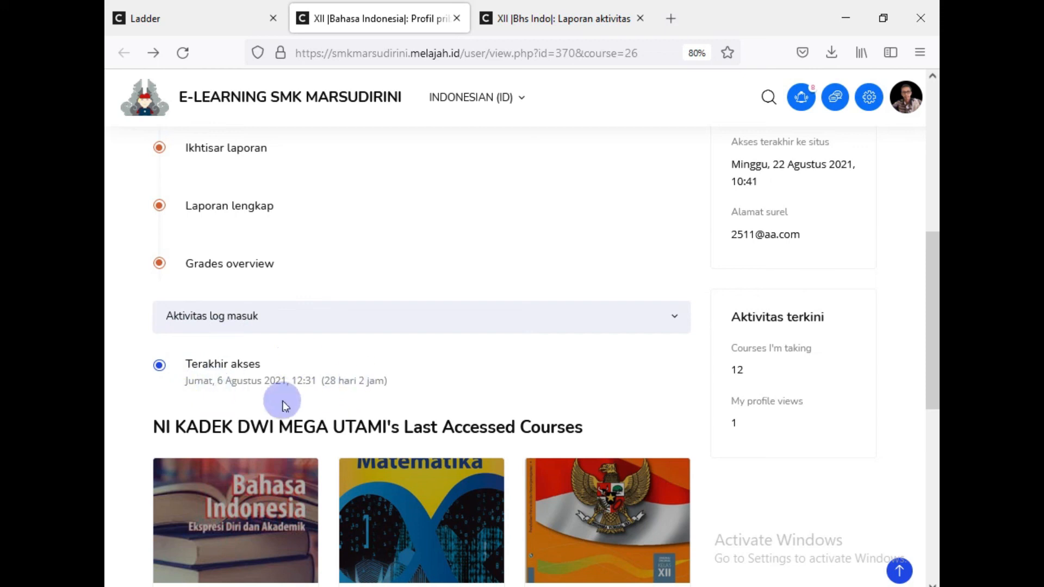
scroll(242, 369, "up", 3)
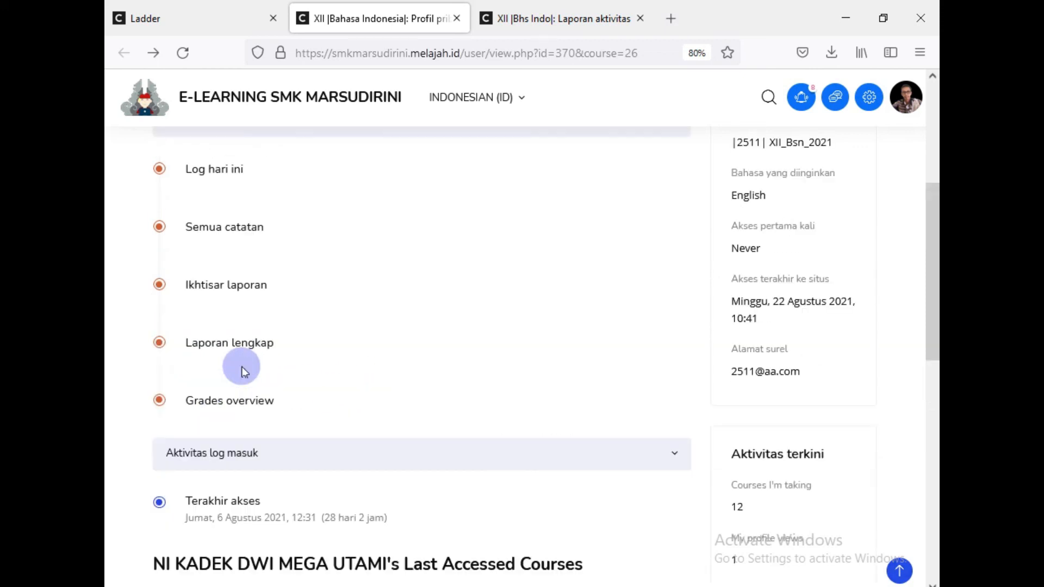
Step: Reopen Semua catatan and review its single 4-click bar around 6 August and event table
left_click(240, 229)
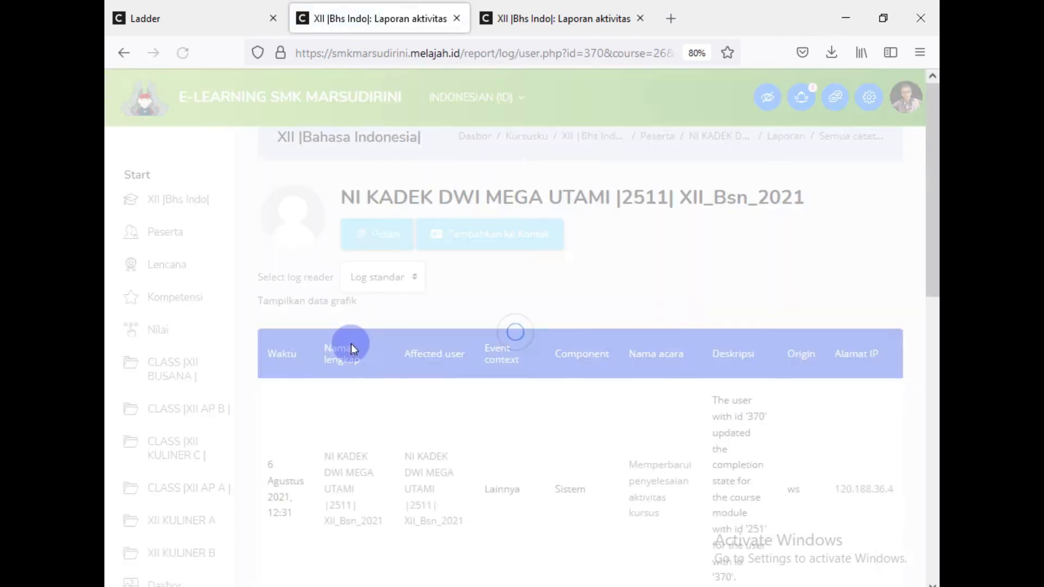
scroll(355, 343, "down", 4)
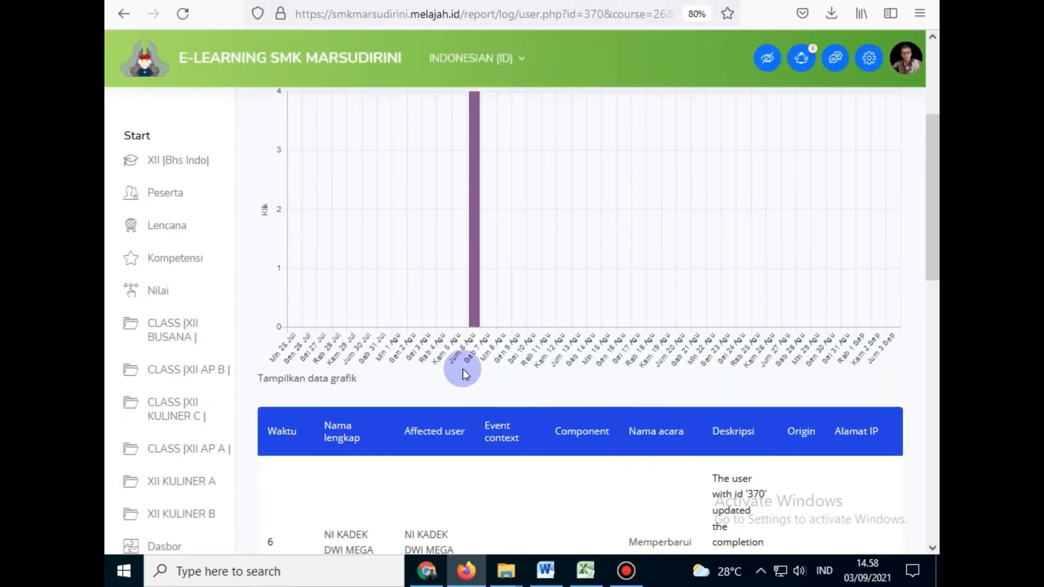
scroll(389, 410, "down", 5)
scroll(335, 420, "down", 6)
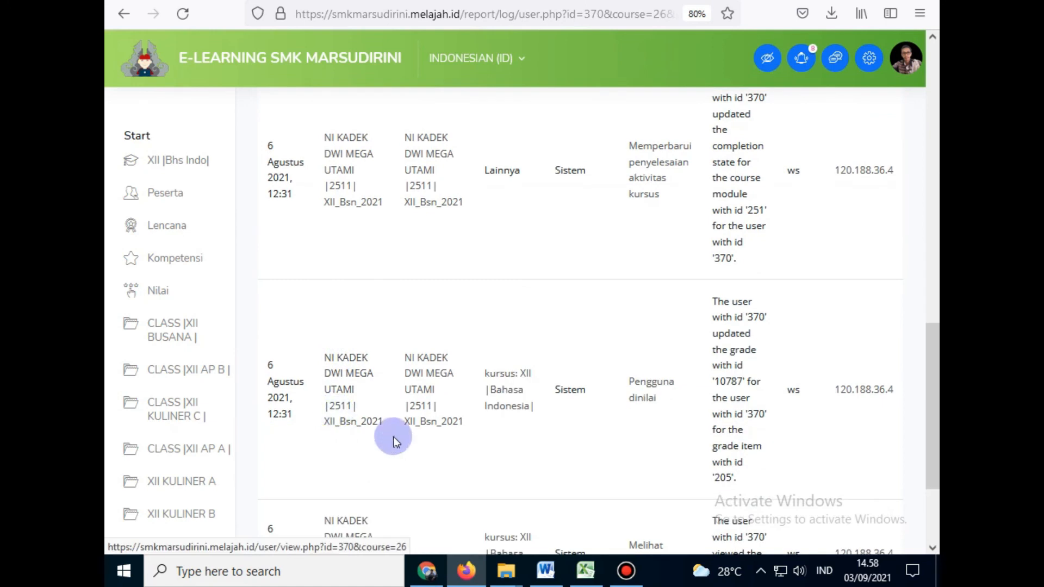
scroll(419, 426, "up", 10)
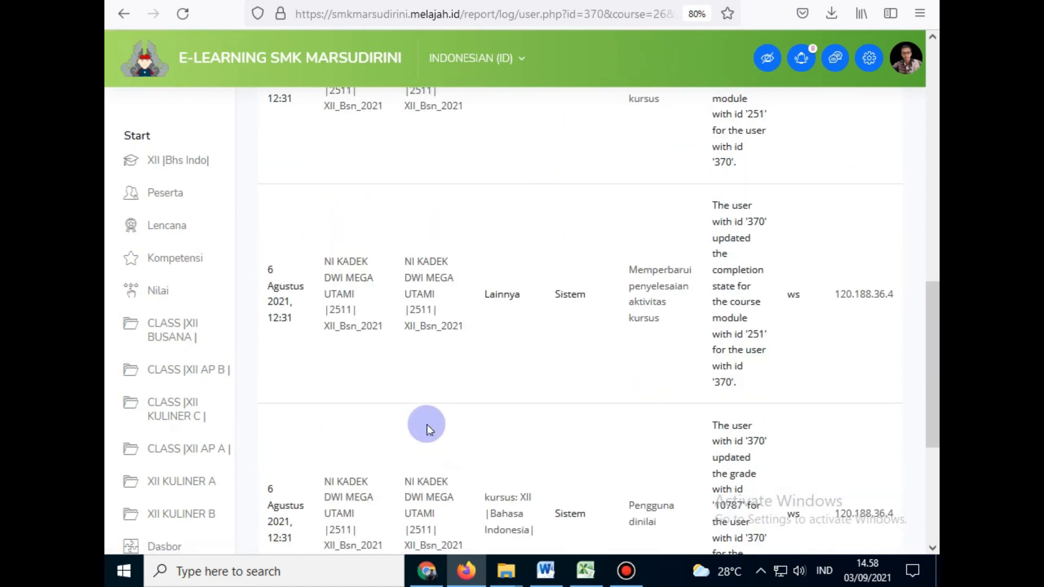
scroll(429, 421, "down", 2)
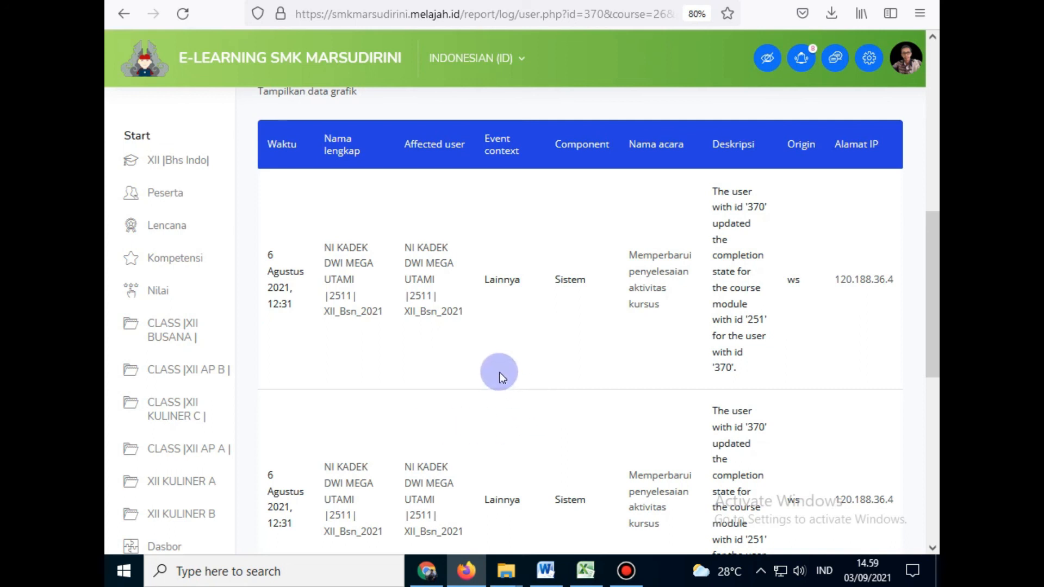
scroll(454, 347, "up", 5)
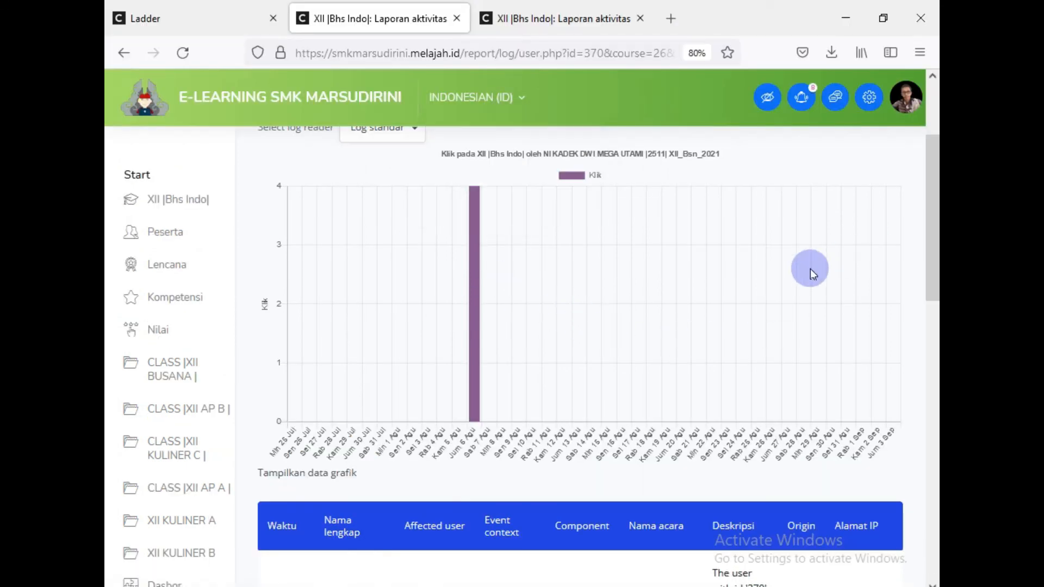
Step: Open Cetak... from the Firefox menu and confirm the destination is Simpan ke PDF
left_click(921, 55)
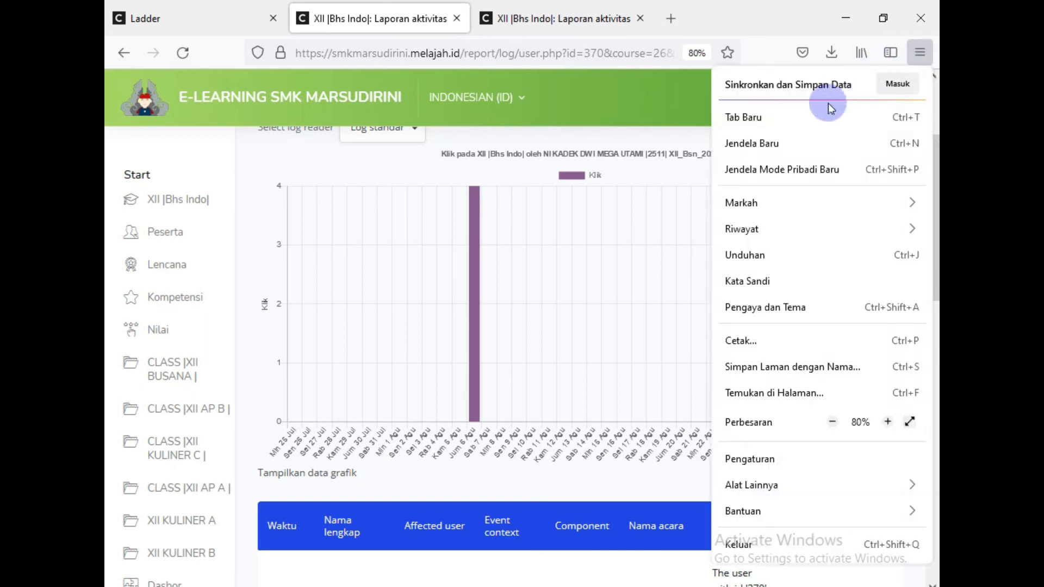
left_click(746, 341)
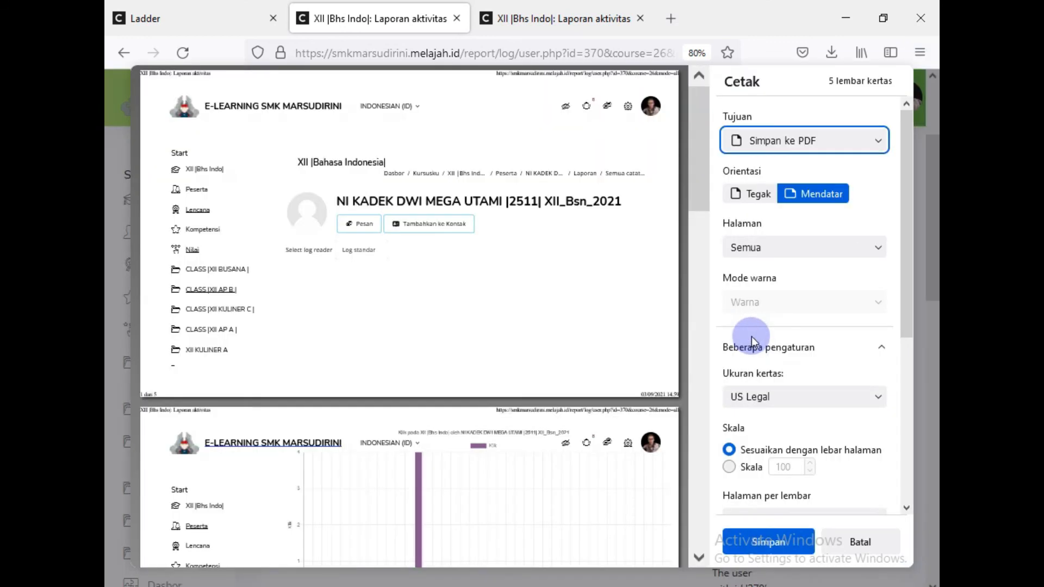
left_click(766, 143)
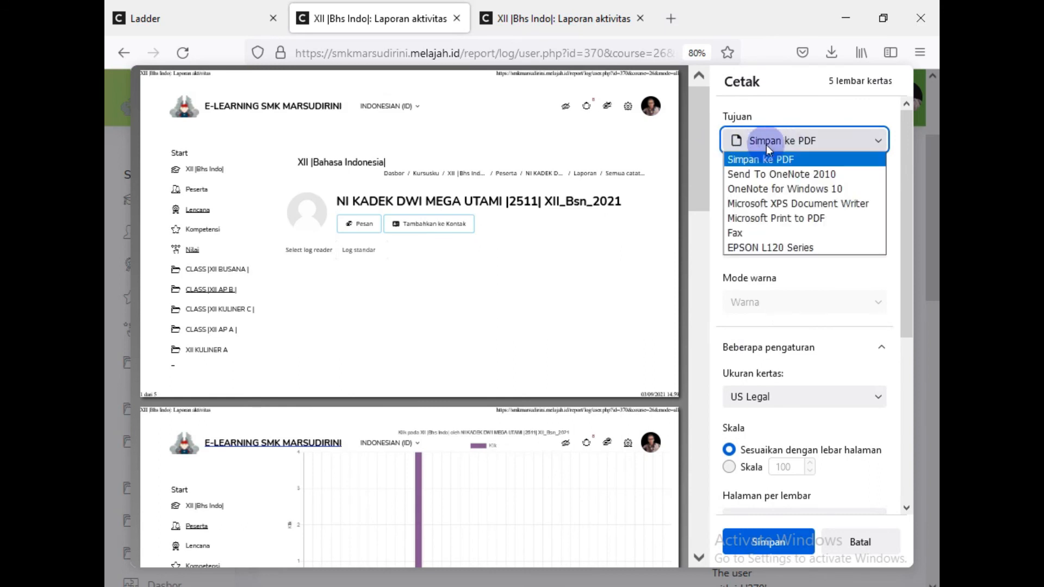
left_click(770, 140)
left_click(773, 141)
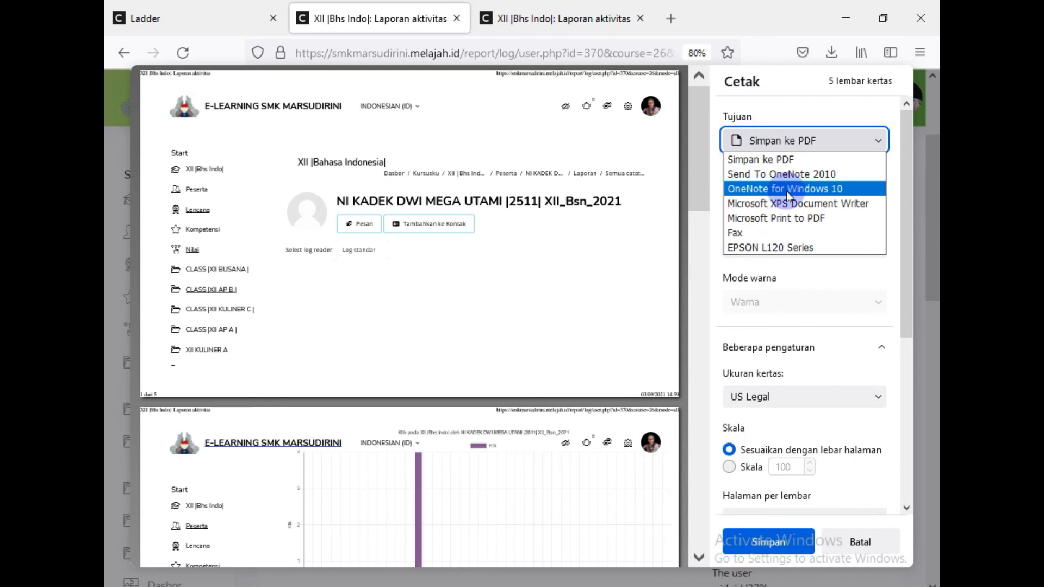
Step: Save the log as 'XII Bhs Indo Laporan aktivitas_01' PDF in the Documents folder
left_click(777, 537)
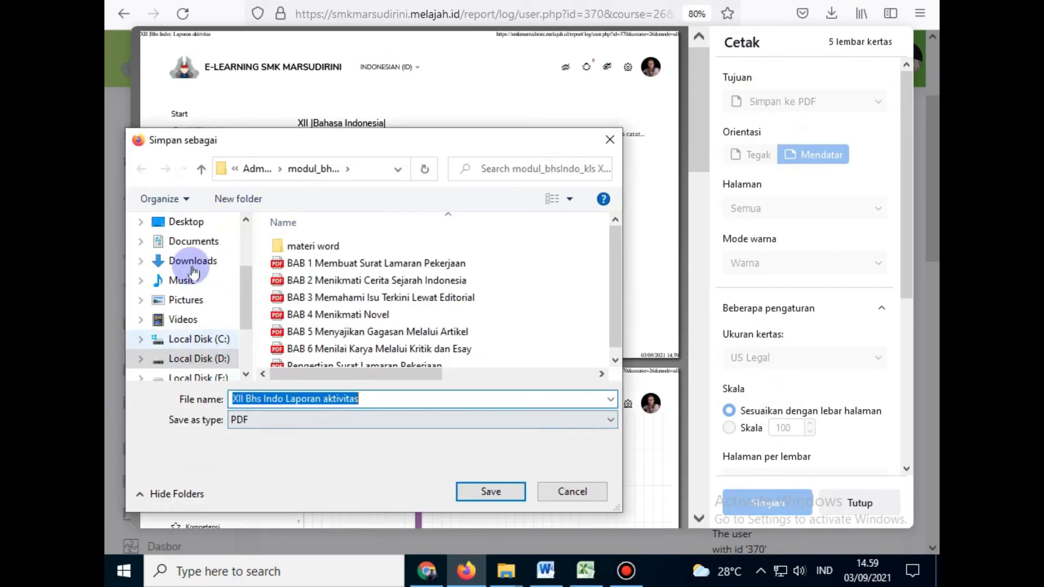
left_click(200, 242)
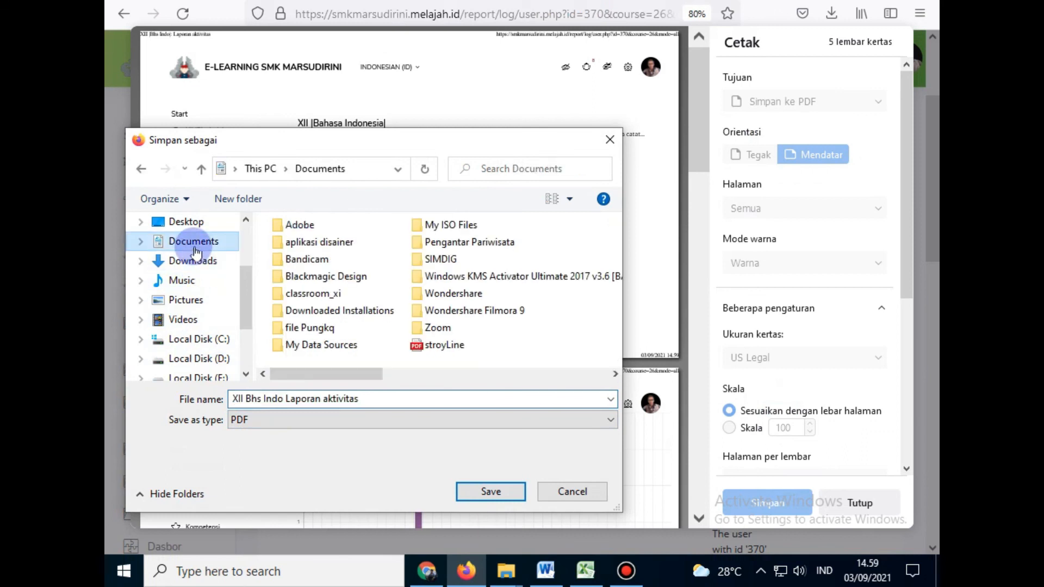
left_click(400, 397)
key("End")
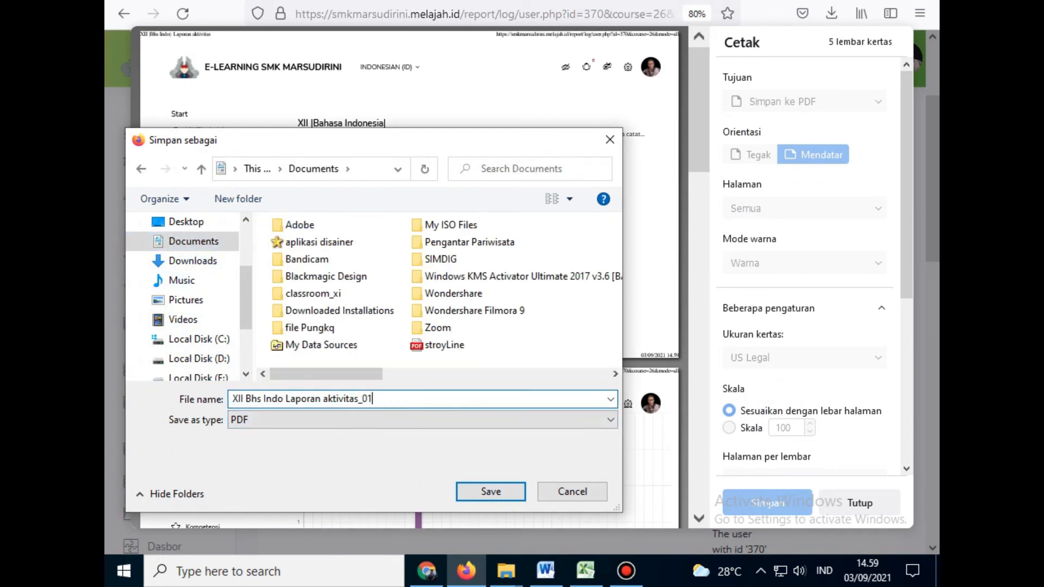
key("Return")
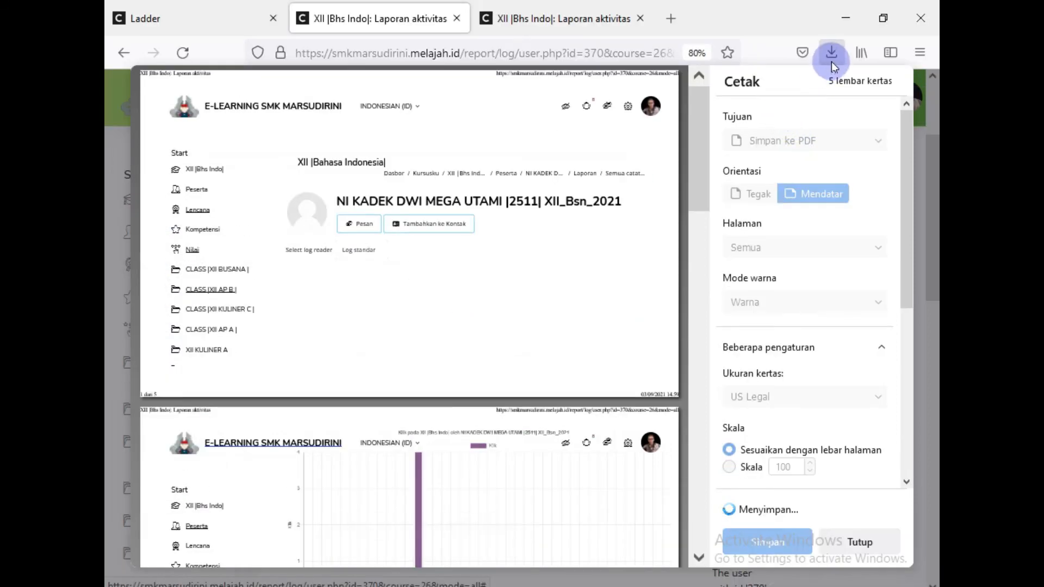
Step: Check the Firefox downloads list for the saved PDF and bring up File Explorer
left_click(831, 13)
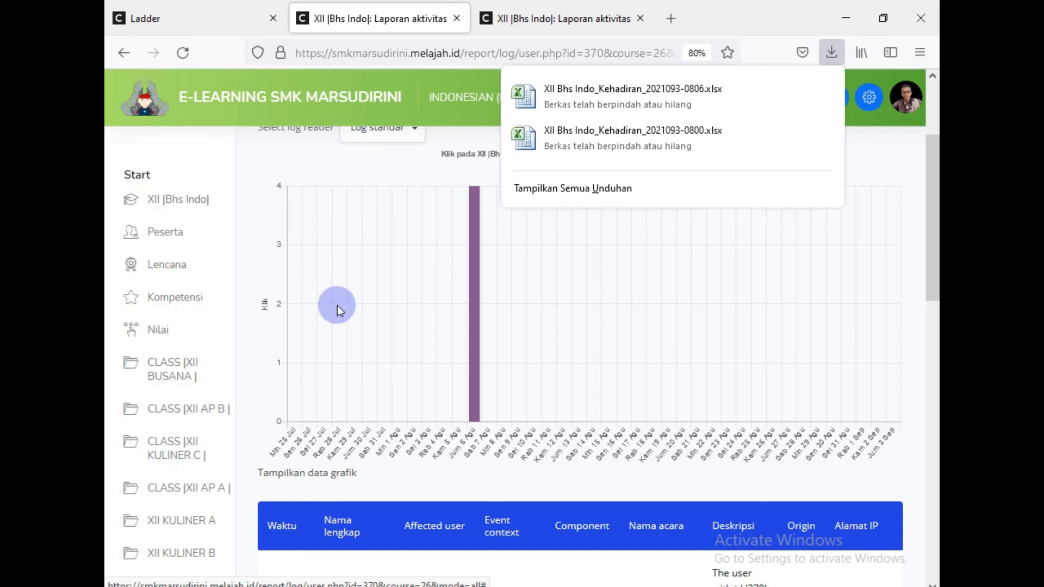
left_click(832, 56)
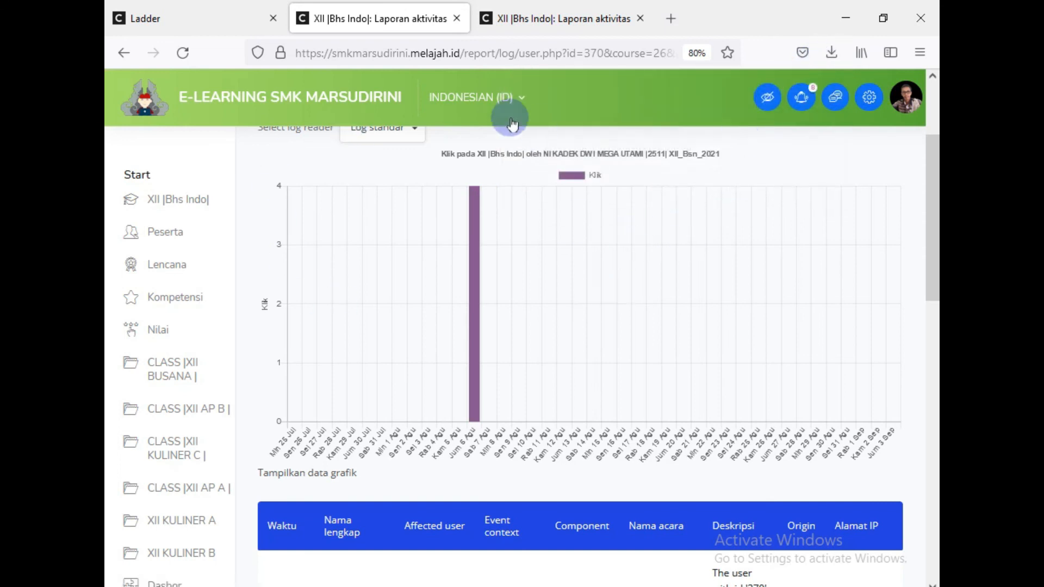
left_click(501, 576)
Step: Find 'XII Bhs Indo Laporan aktivitas_01' (658 KB) in Documents and open it in the PDF viewer
left_click(559, 492)
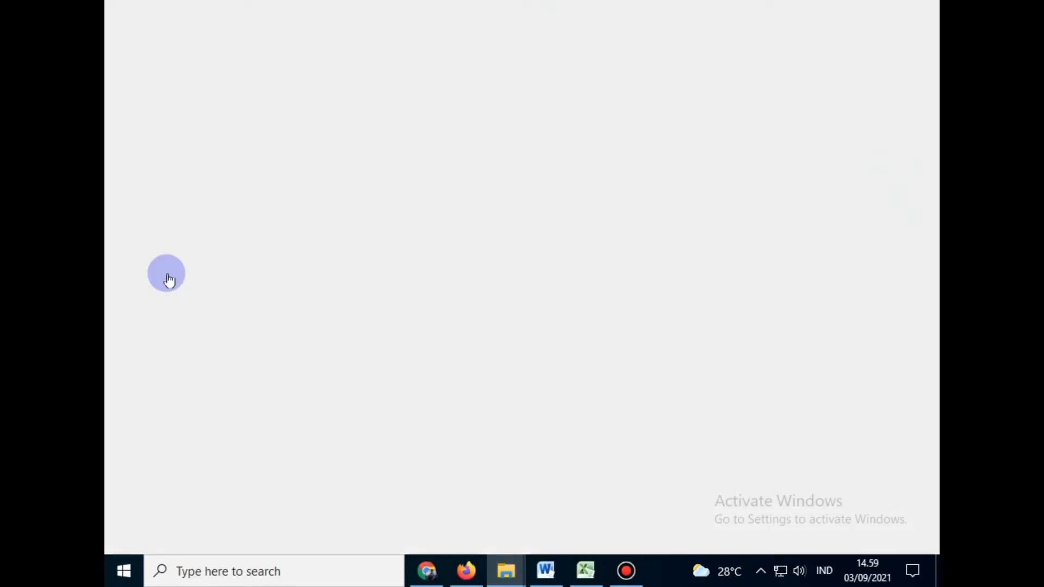
left_click(178, 258)
left_click(182, 248)
scroll(364, 282, "down", 3)
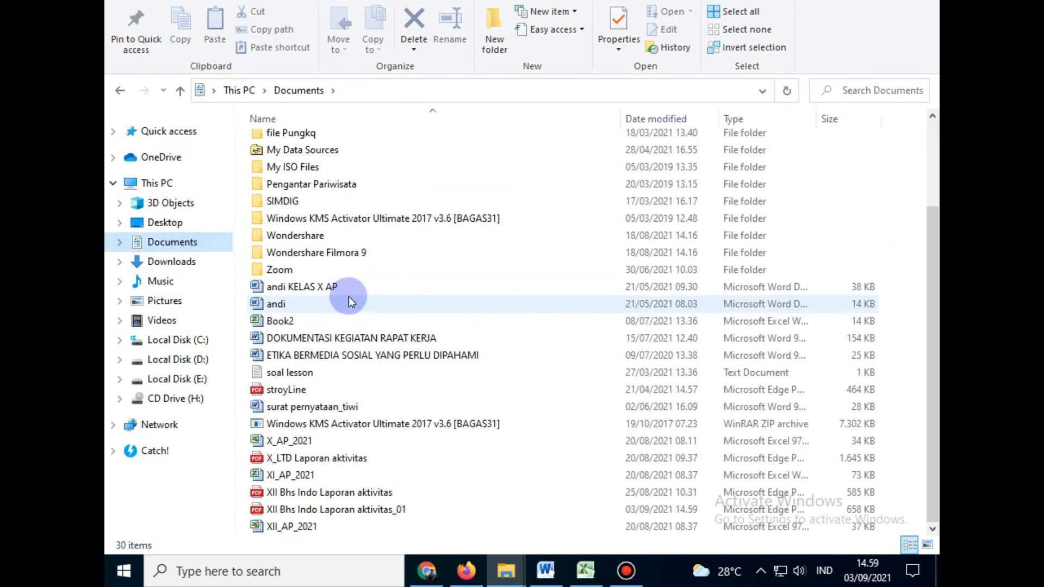
left_click(334, 509)
right_click(334, 510)
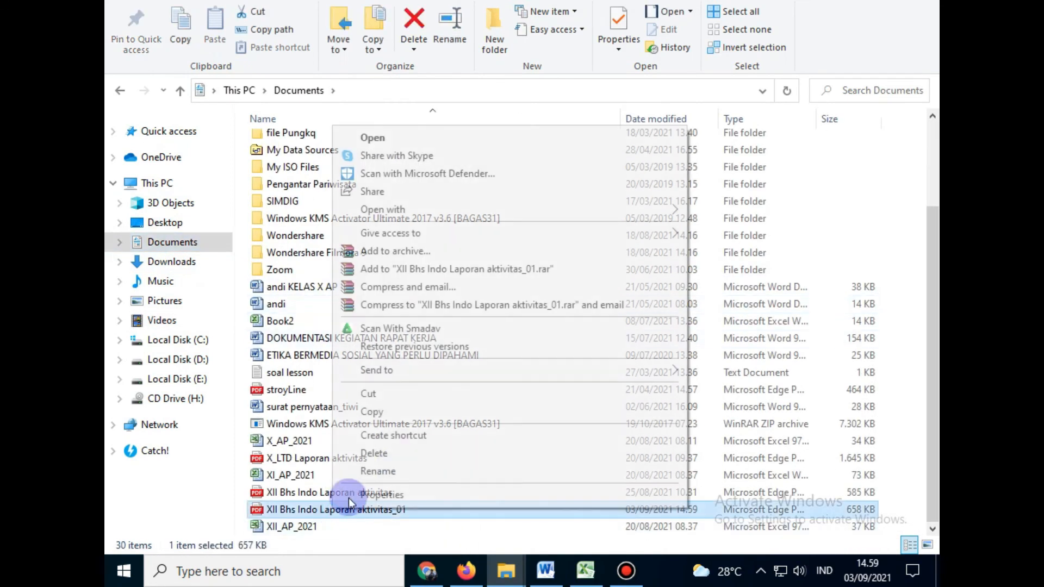
left_click(373, 140)
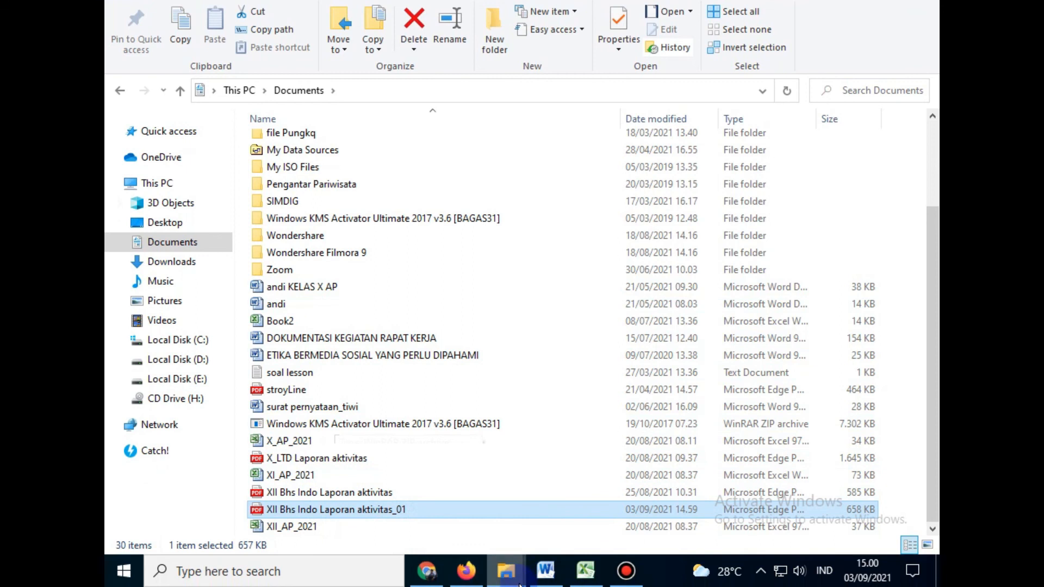
key("Return")
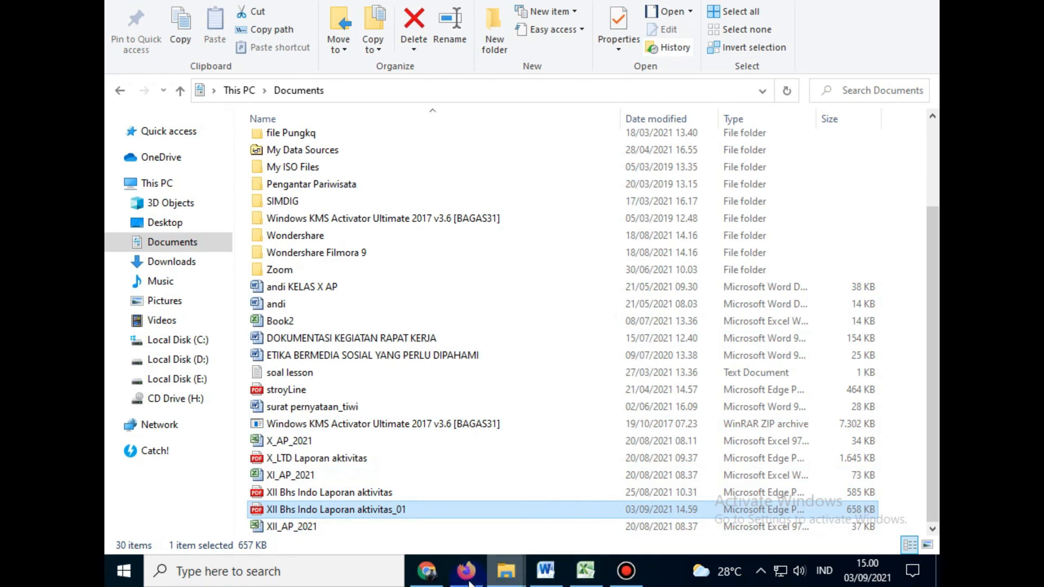
Step: Return to the browser and close the extra activity log tab
left_click(466, 570)
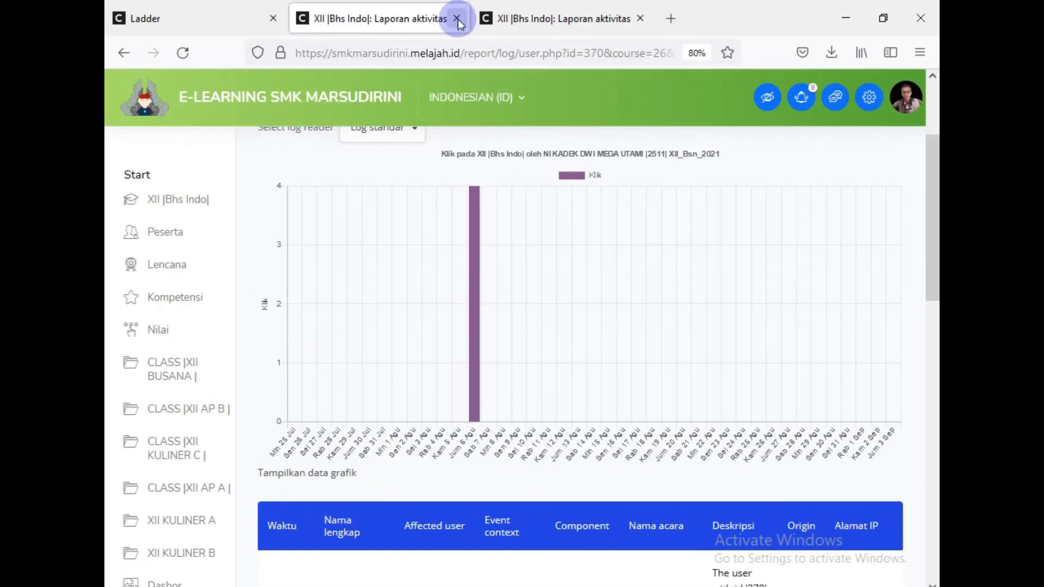
left_click(458, 19)
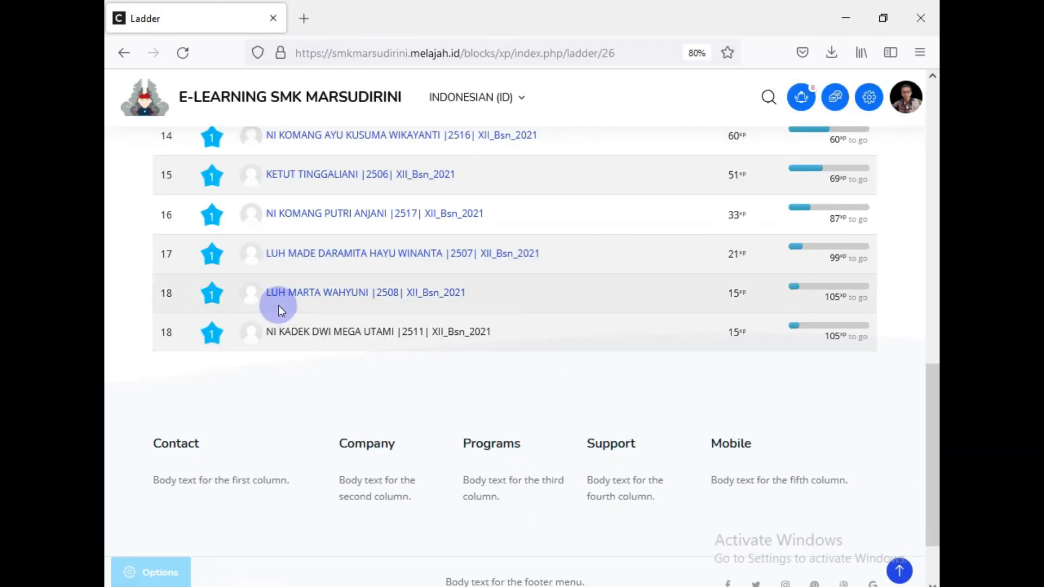
scroll(312, 376, "up", 10)
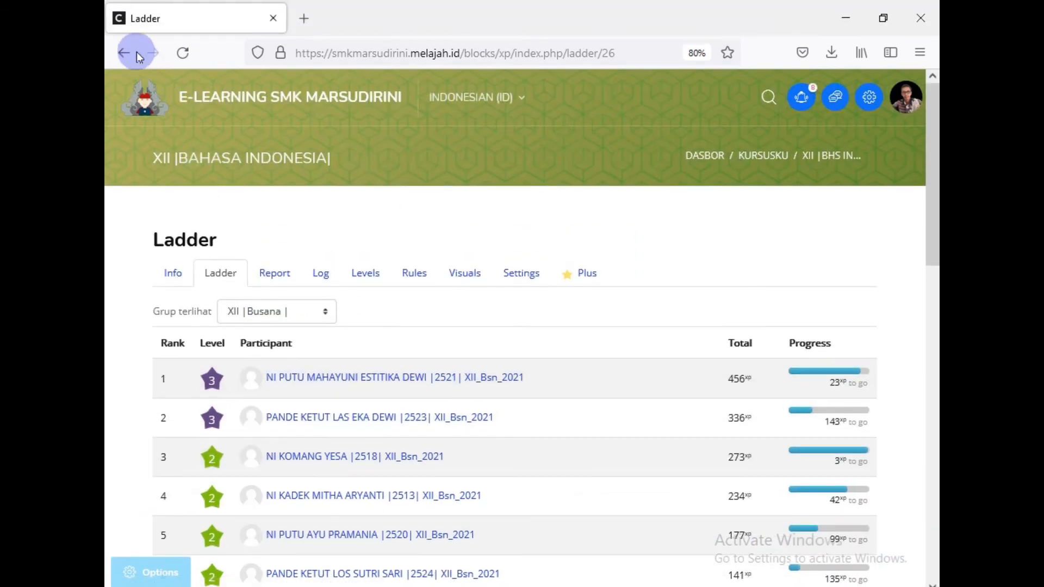
Step: Go back from the ladder to the course page and scroll to the Progres Penyelesaian block
left_click(124, 14)
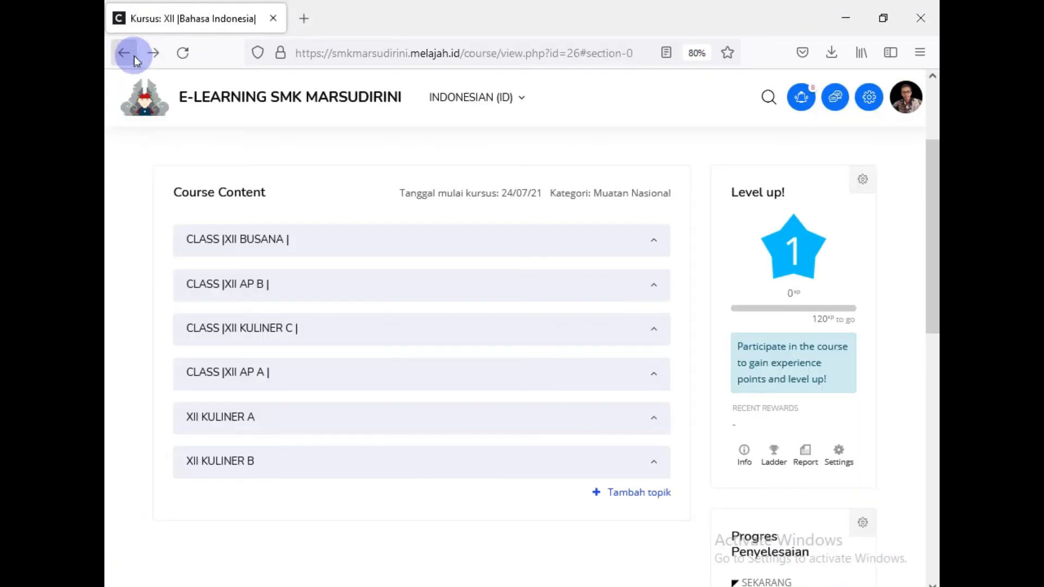
scroll(894, 416, "down", 4)
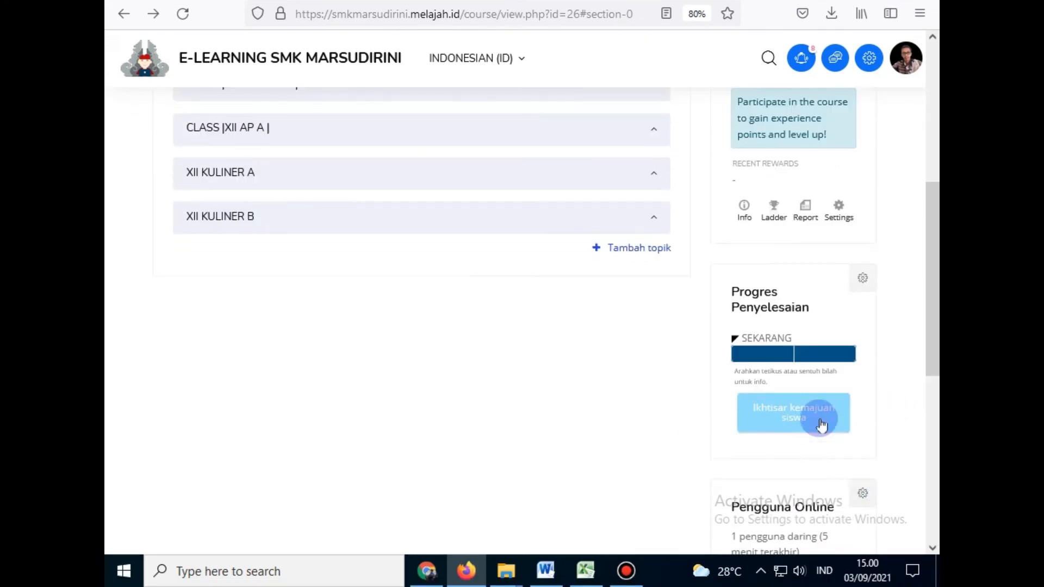
mouse_move(766, 351)
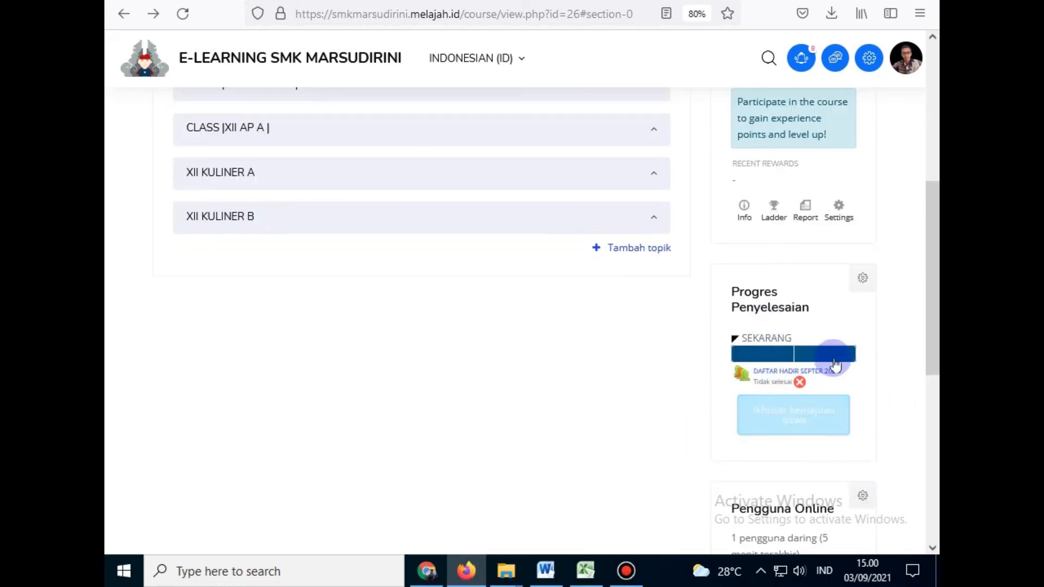
mouse_move(841, 372)
left_click(814, 415)
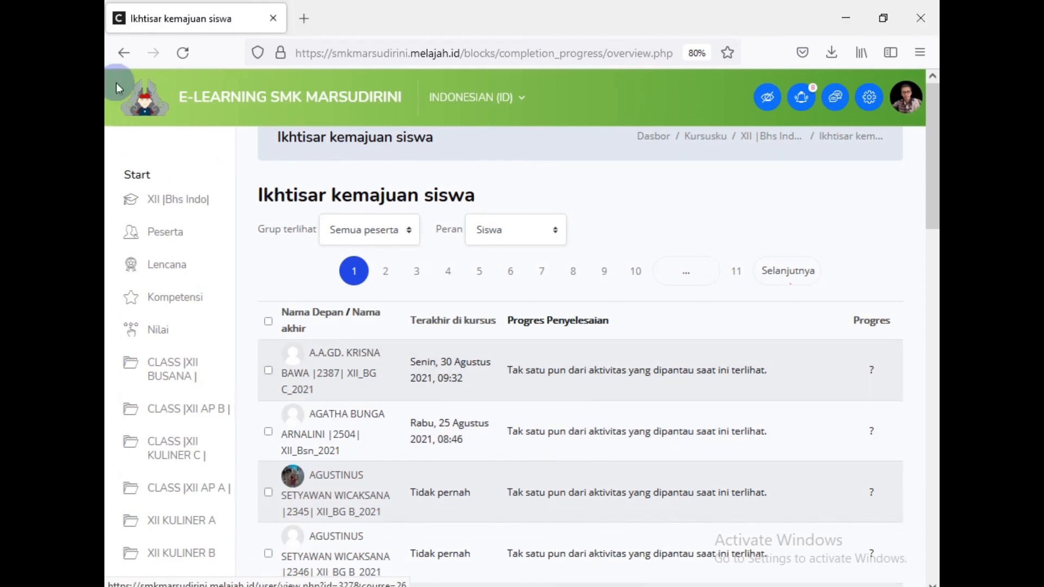
left_click(124, 14)
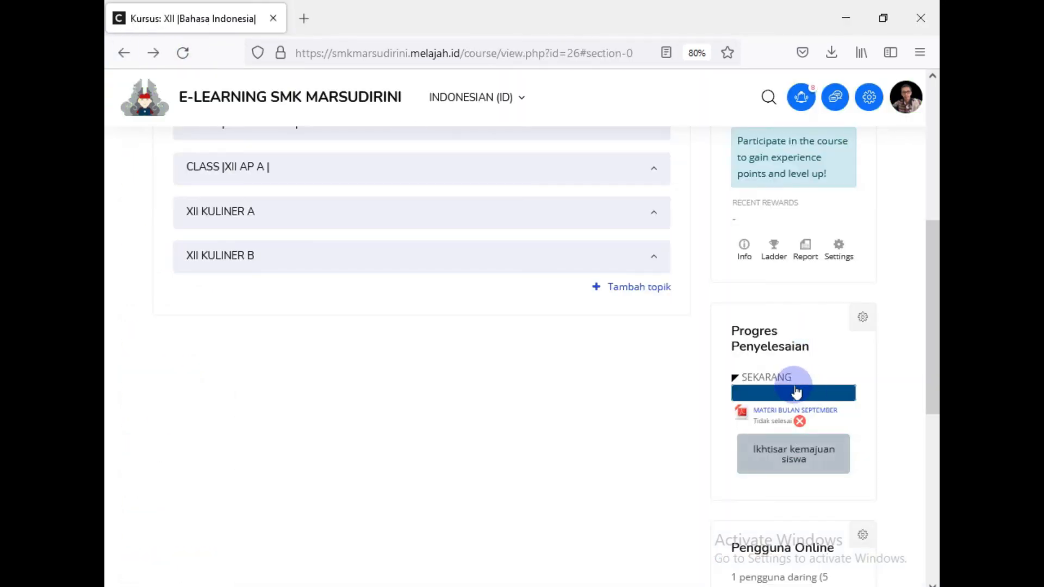
left_click(863, 317)
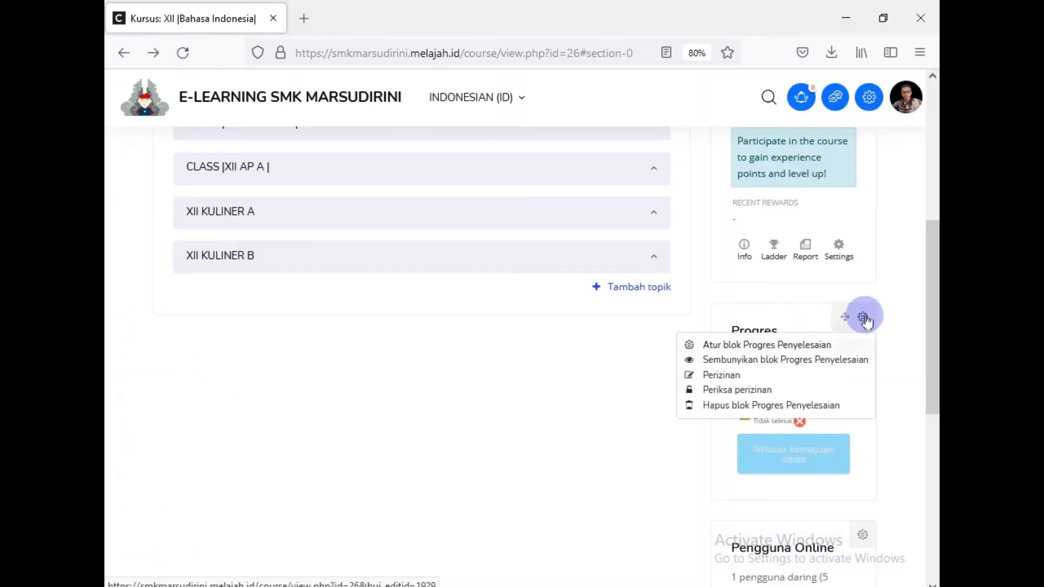
left_click(625, 571)
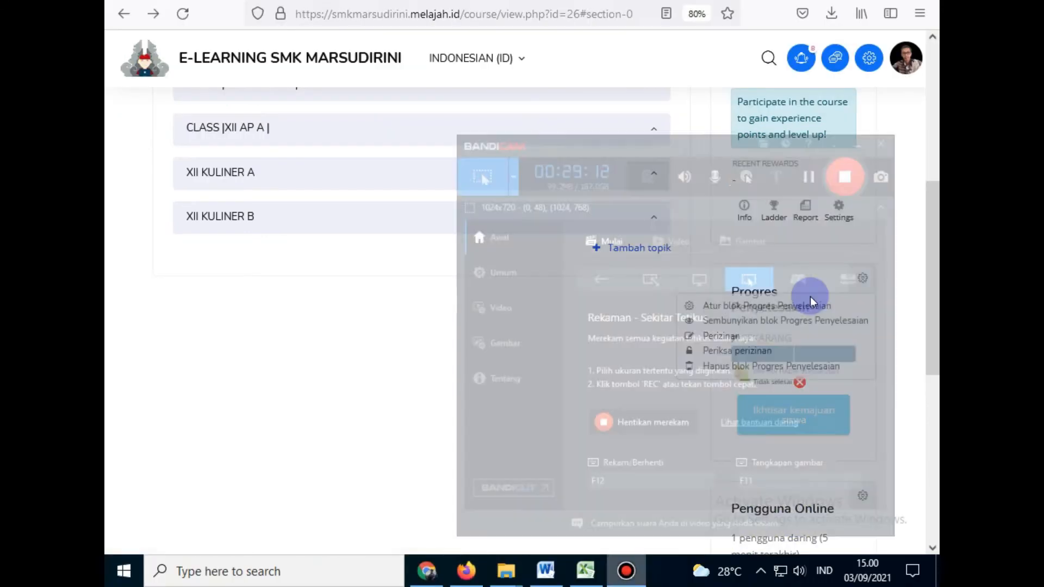
left_click(174, 389)
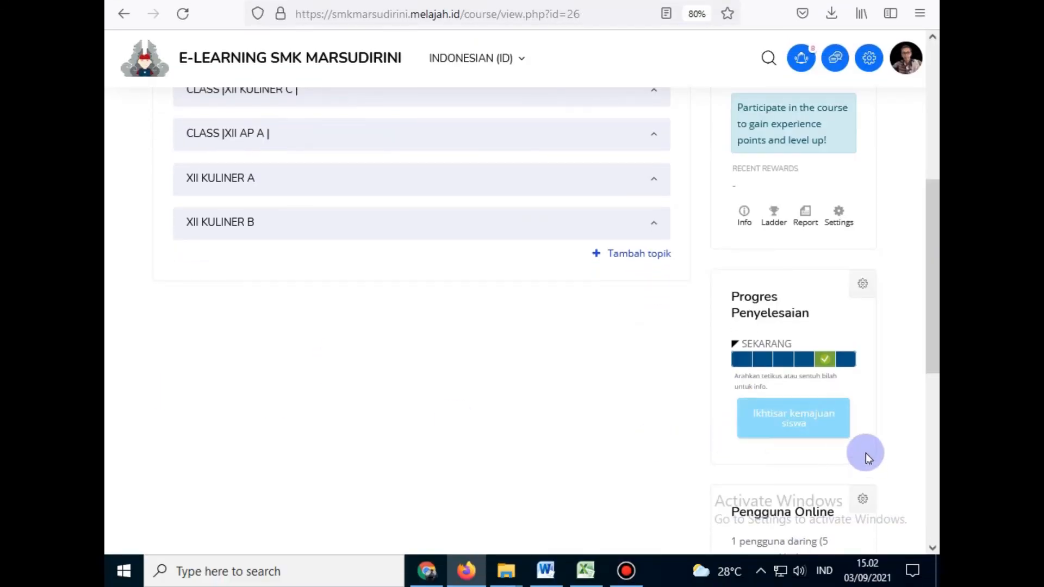
Step: Open Ikhtisar kemajuan siswa and filter the visible group to XII Busana
left_click(792, 428)
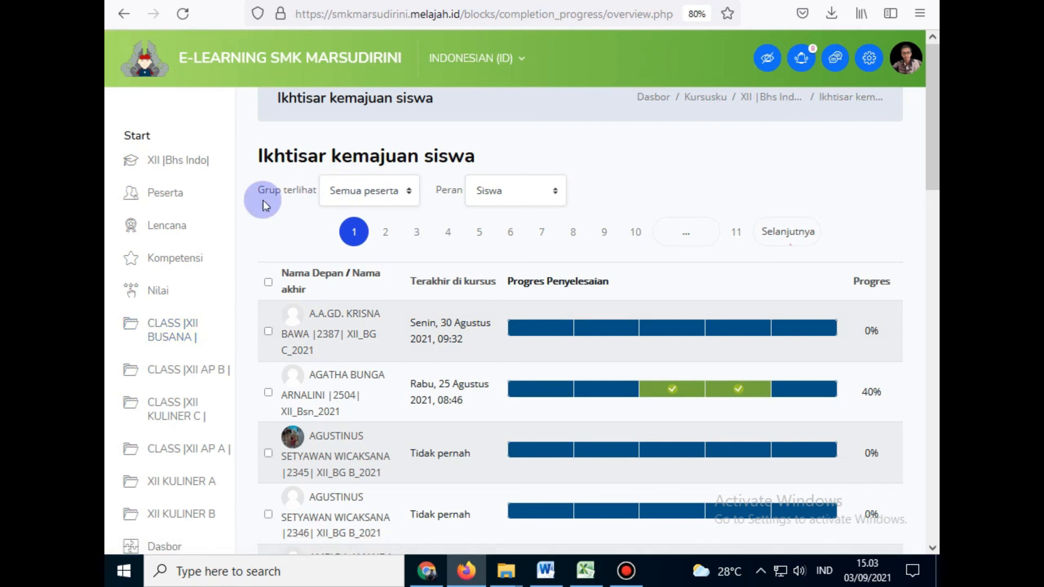
left_click(357, 196)
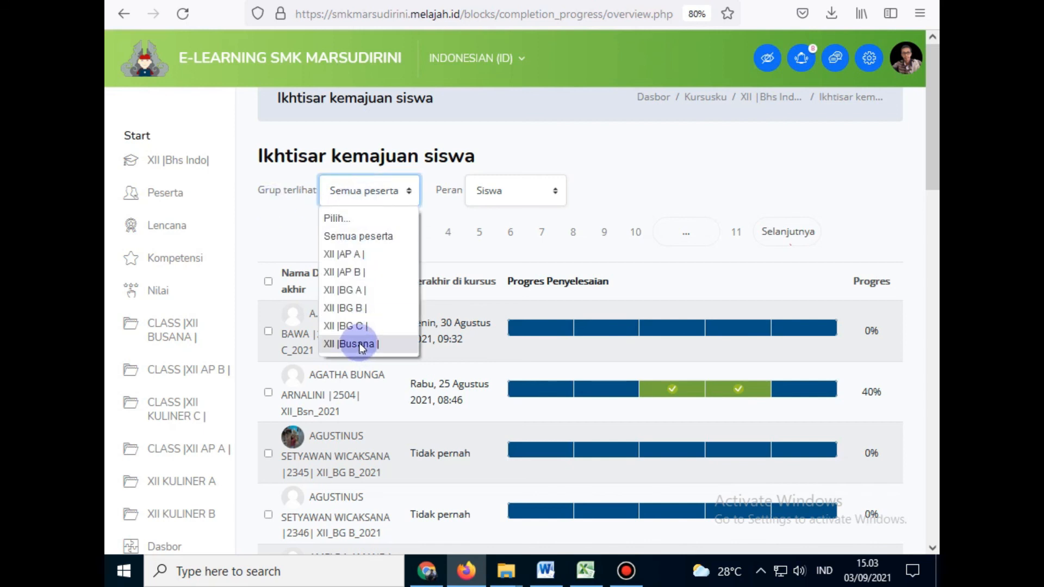
left_click(358, 344)
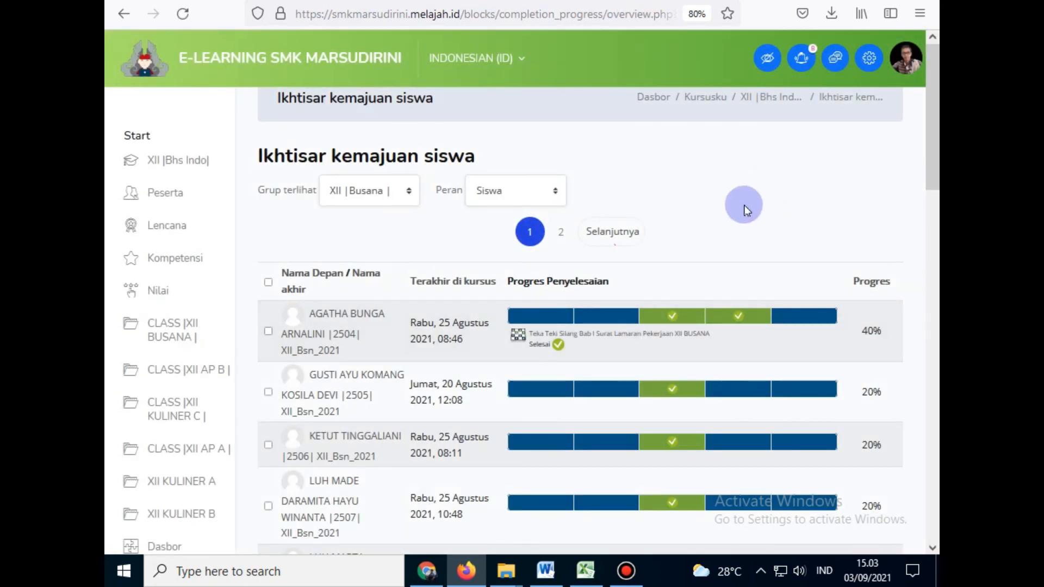
Step: Browse the first page of XII Busana students, then move to page 2
scroll(730, 163, "down", 10)
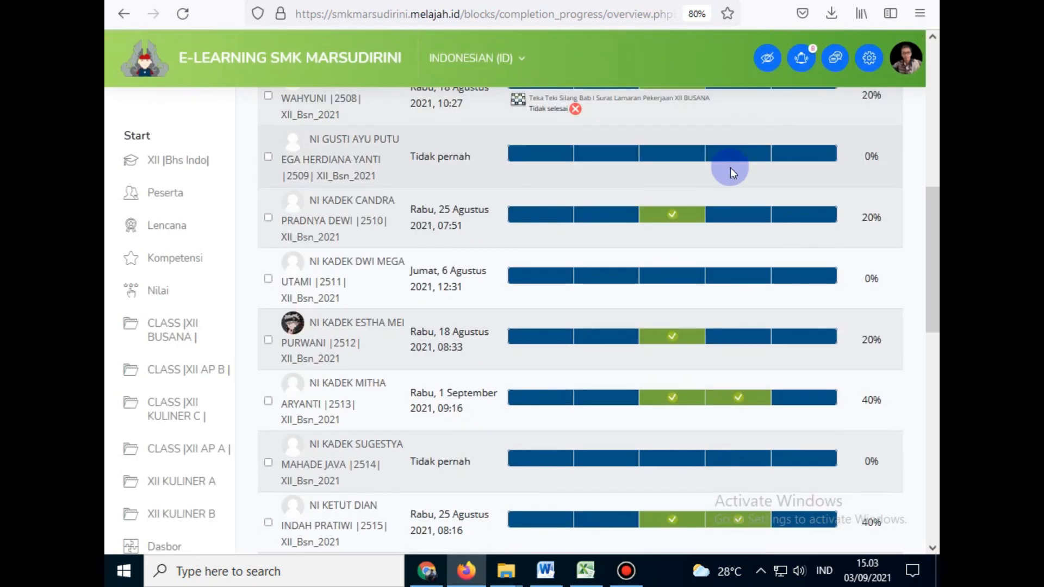
scroll(774, 217, "down", 4)
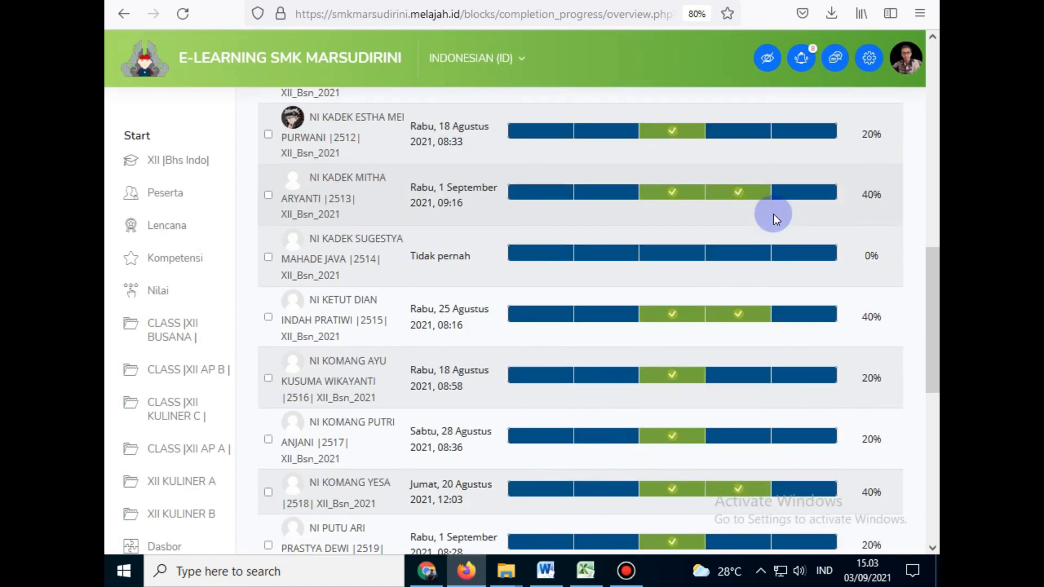
scroll(773, 214, "down", 10)
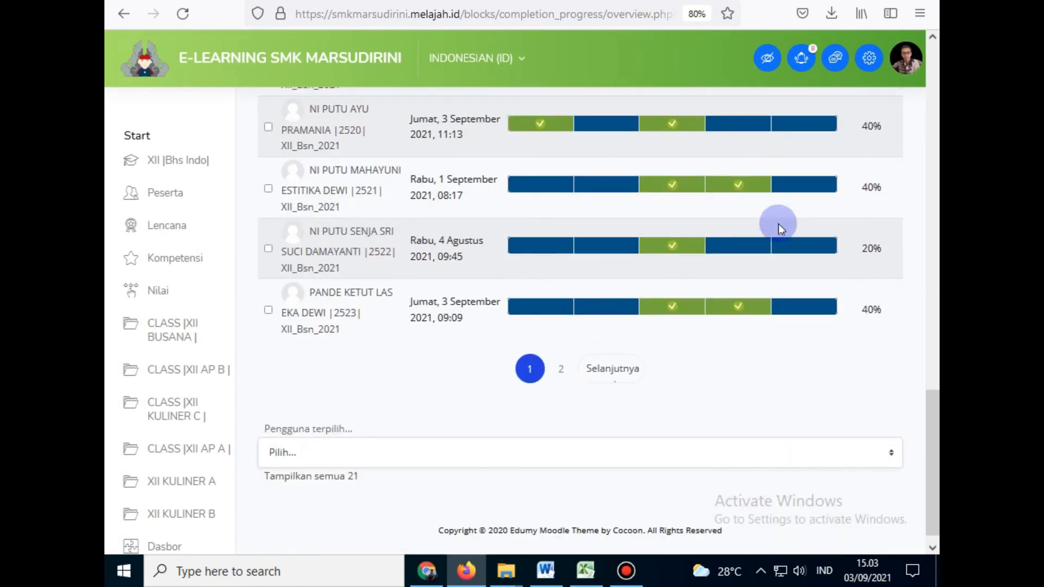
left_click(563, 360)
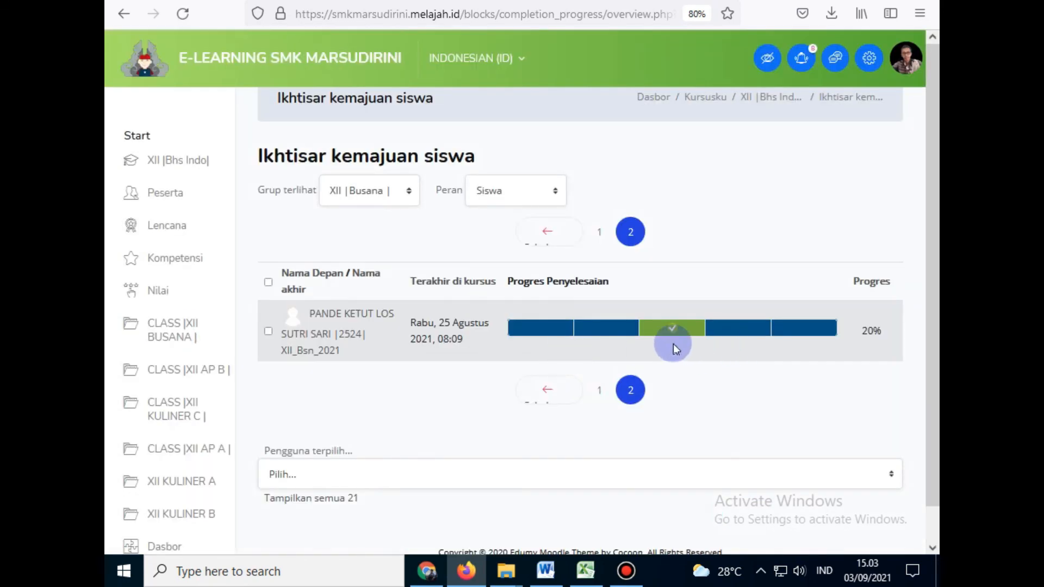
mouse_move(666, 342)
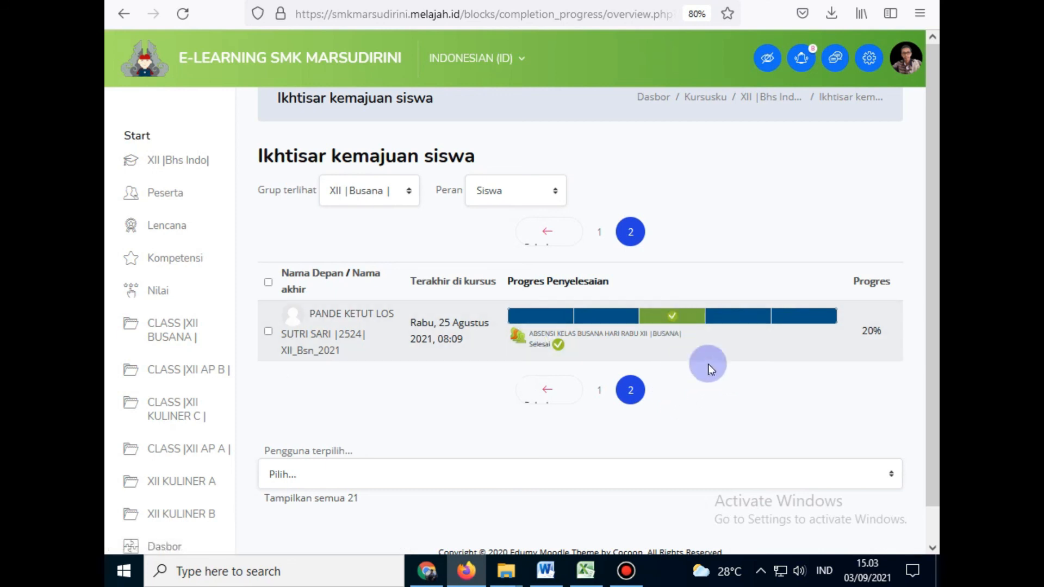
mouse_move(510, 325)
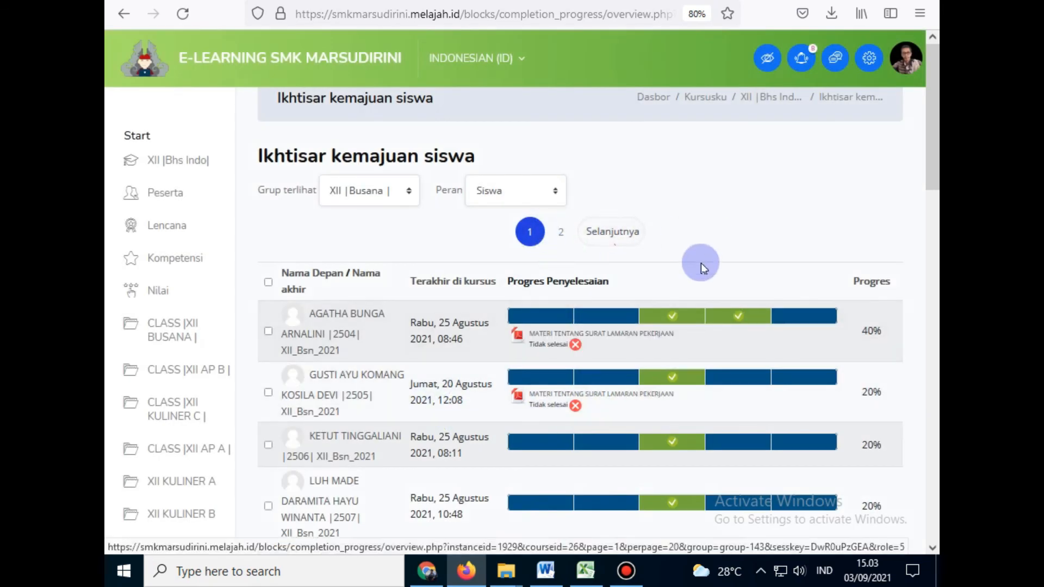
Step: Review the XII Busana progress table and return to page 2, showing the last student at 20%
scroll(700, 263, "down", 8)
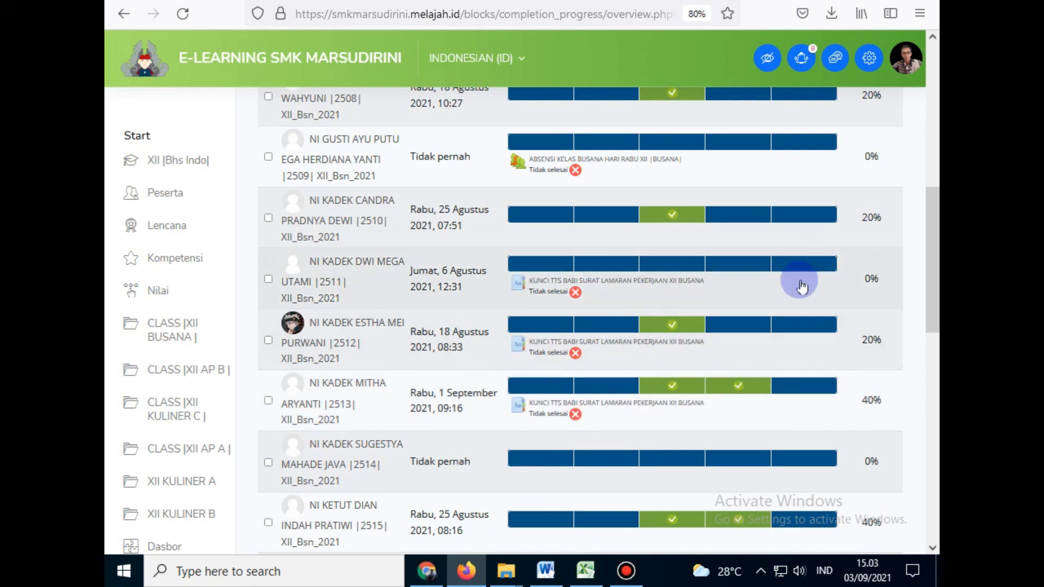
scroll(717, 328, "up", 10)
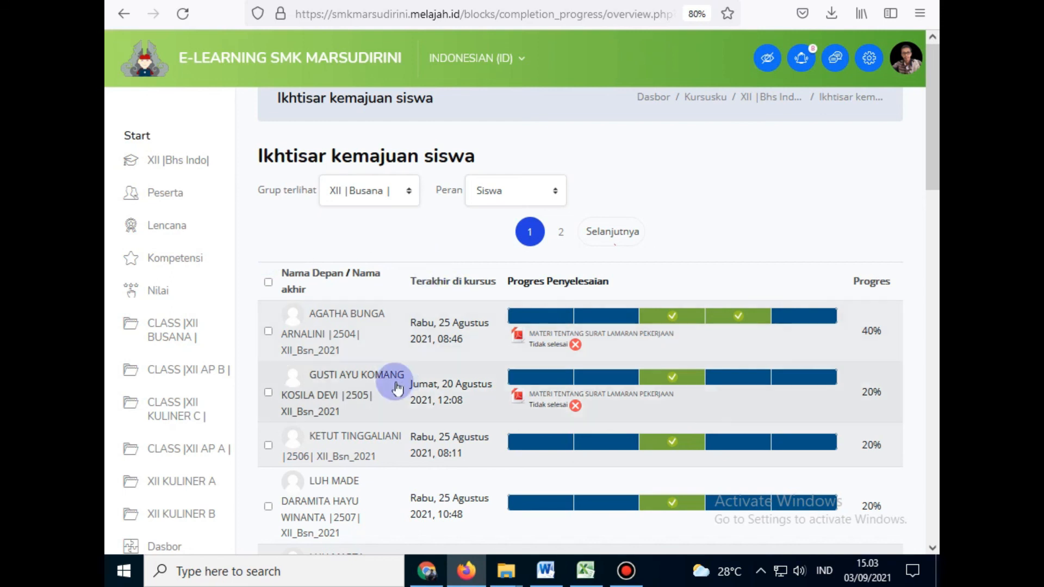
scroll(392, 375, "down", 10)
scroll(392, 363, "down", 10)
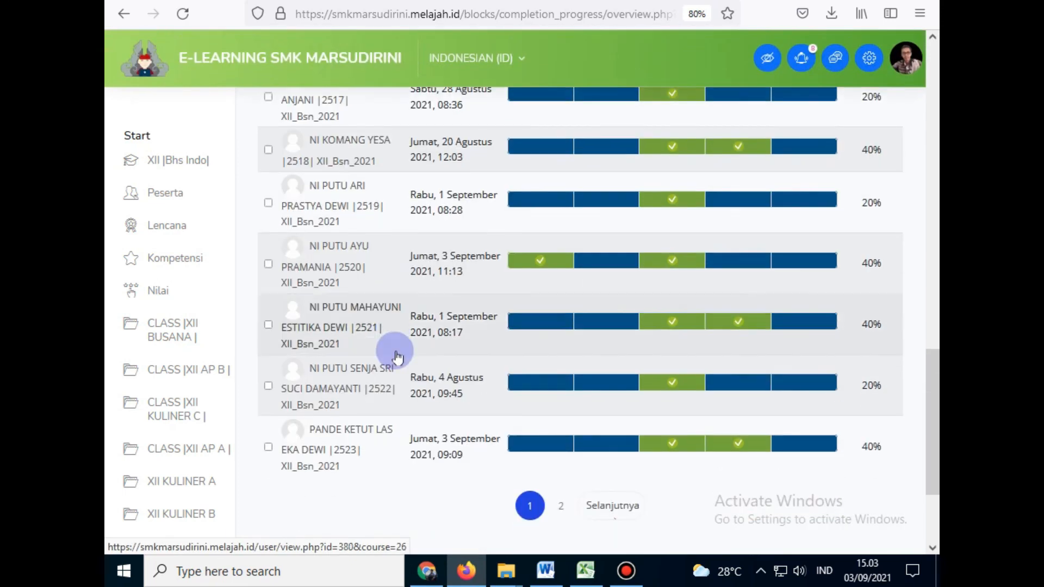
scroll(451, 354, "up", 20)
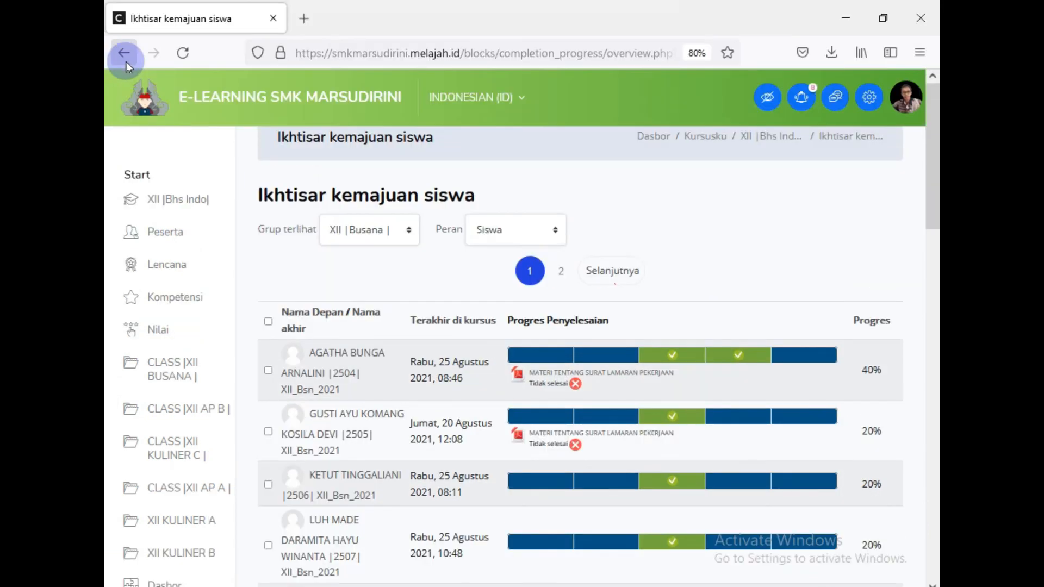
left_click(125, 59)
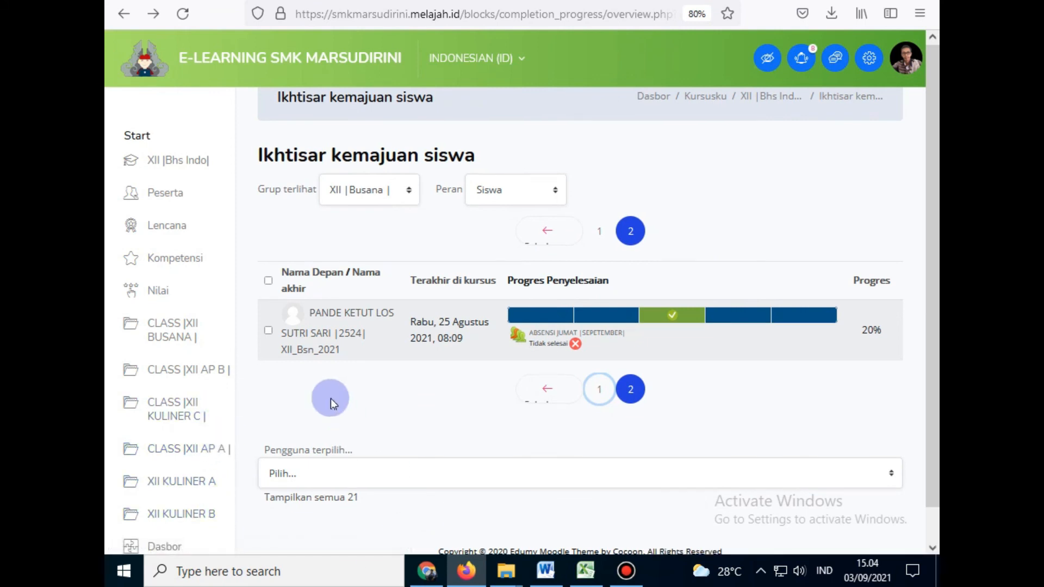
scroll(331, 399, "down", 1)
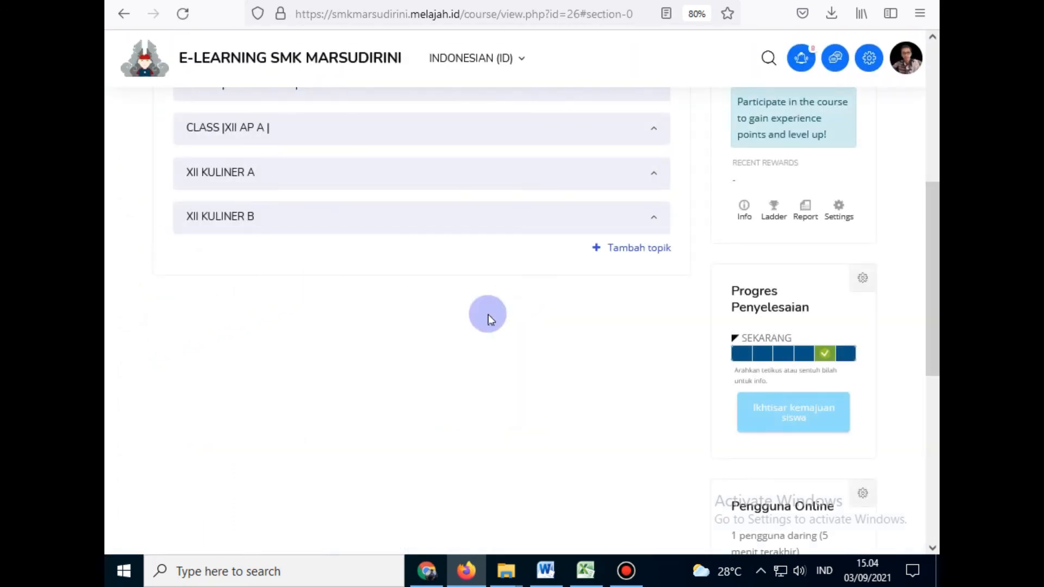
scroll(486, 316, "up", 3)
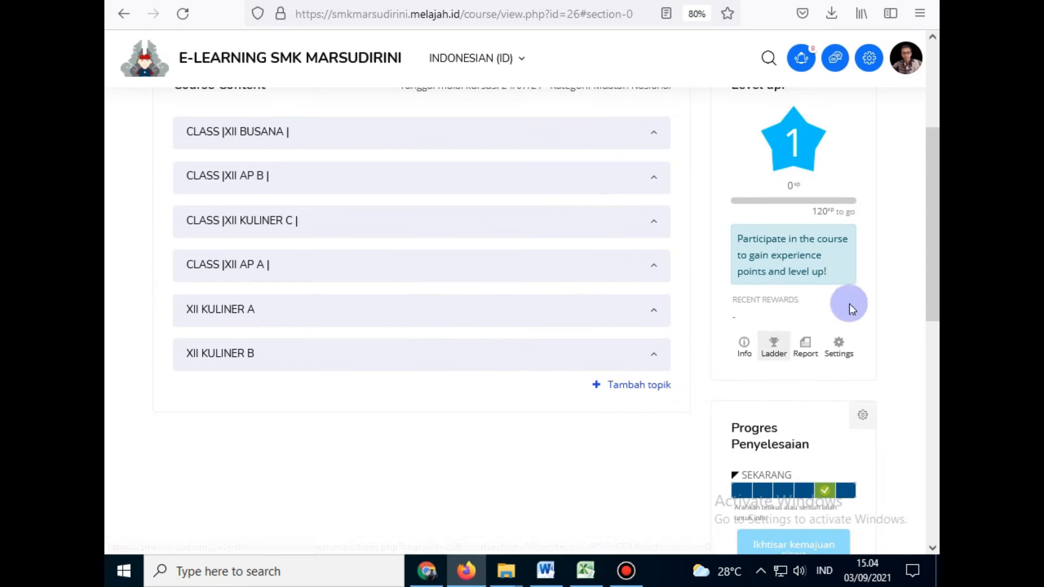
scroll(850, 309, "down", 3)
scroll(851, 309, "down", 3)
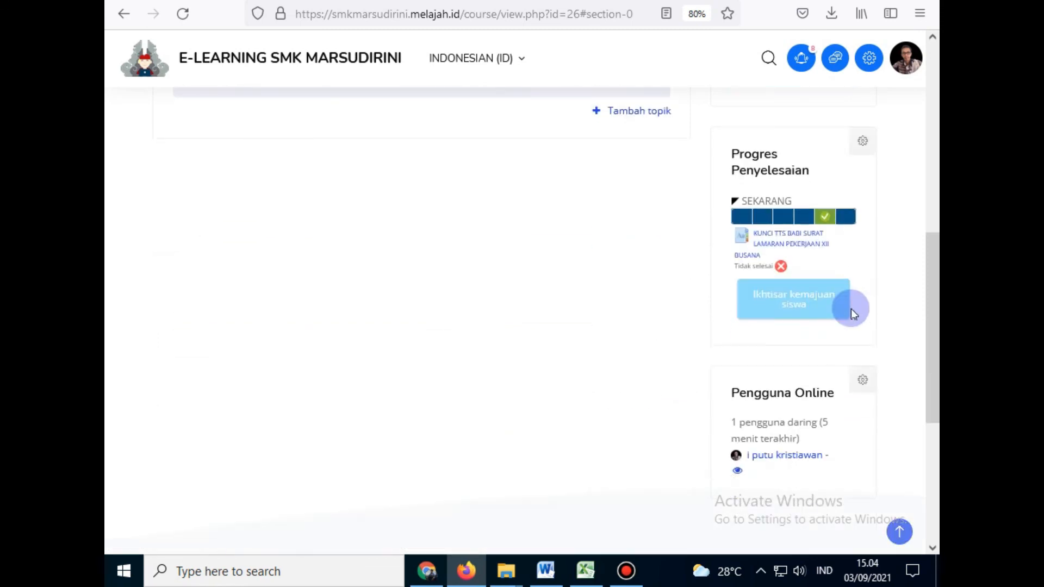
scroll(366, 337, "up", 9)
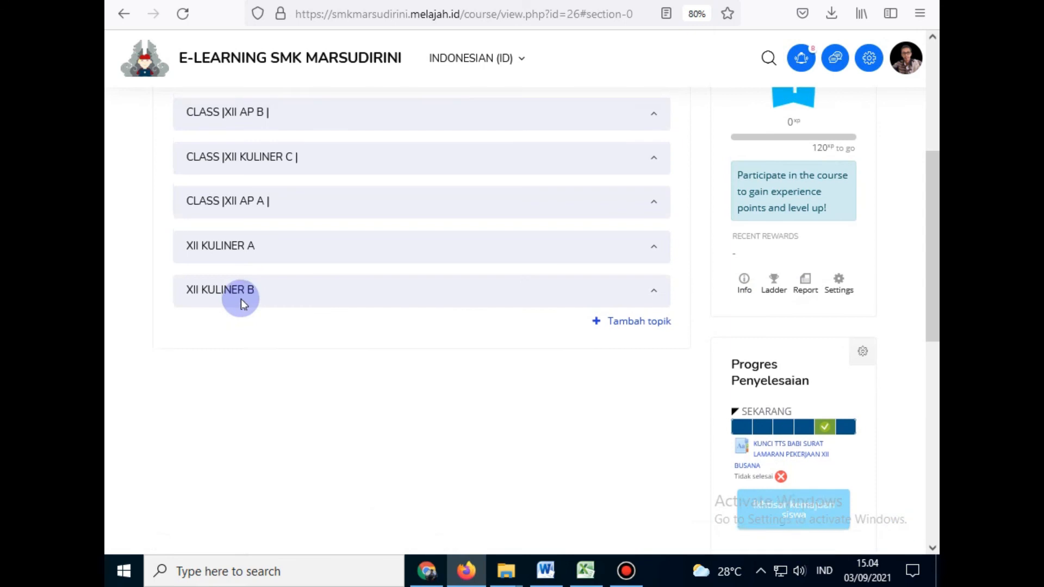